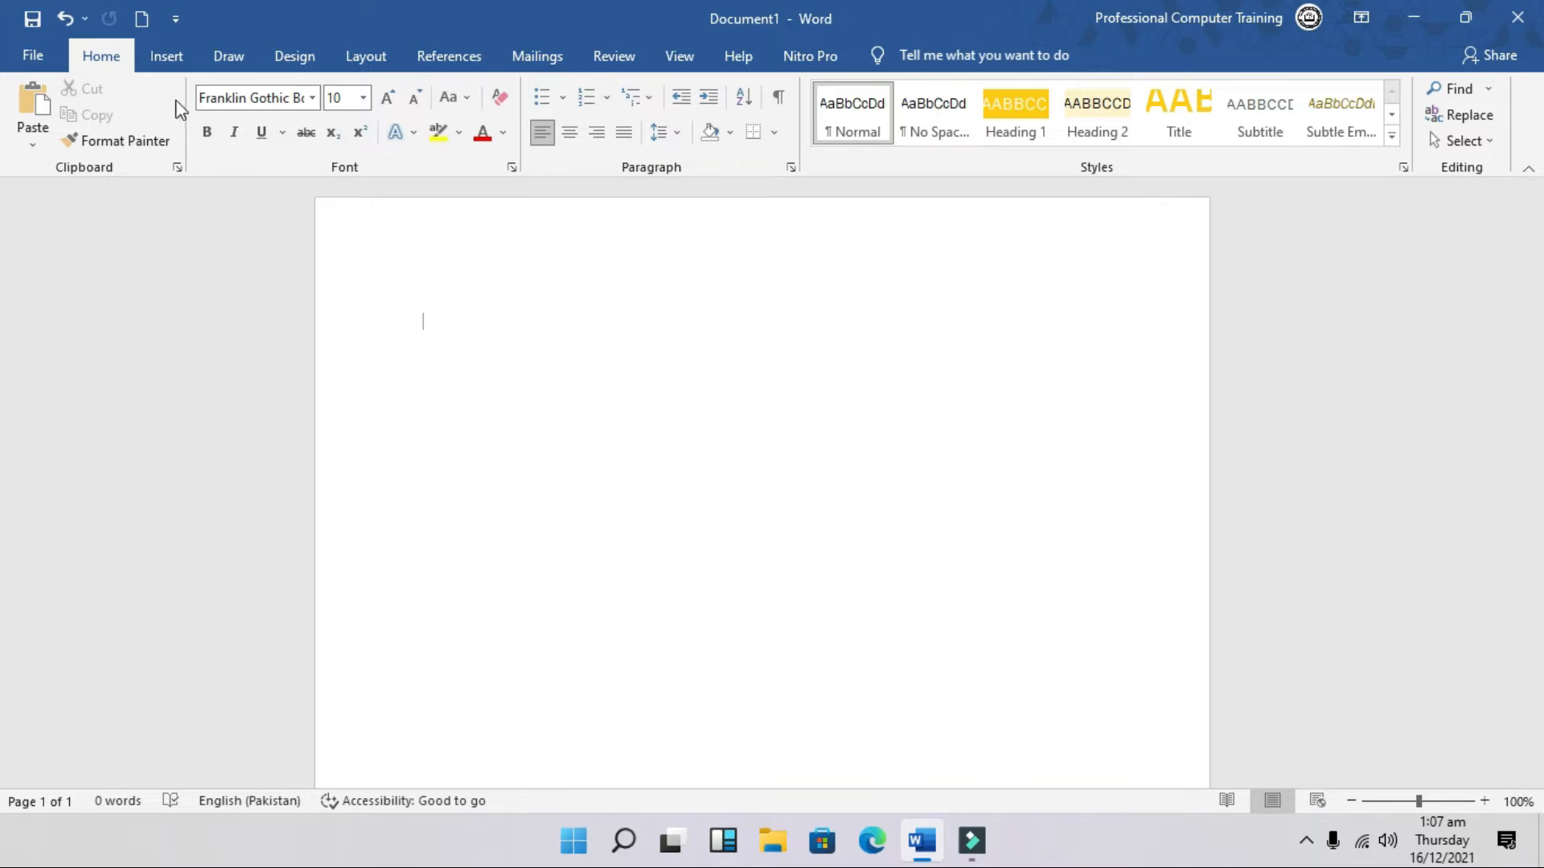
Step: Draw a rectangle and size it 3.38 inches wide by 2.13 inches tall
left_click(167, 64)
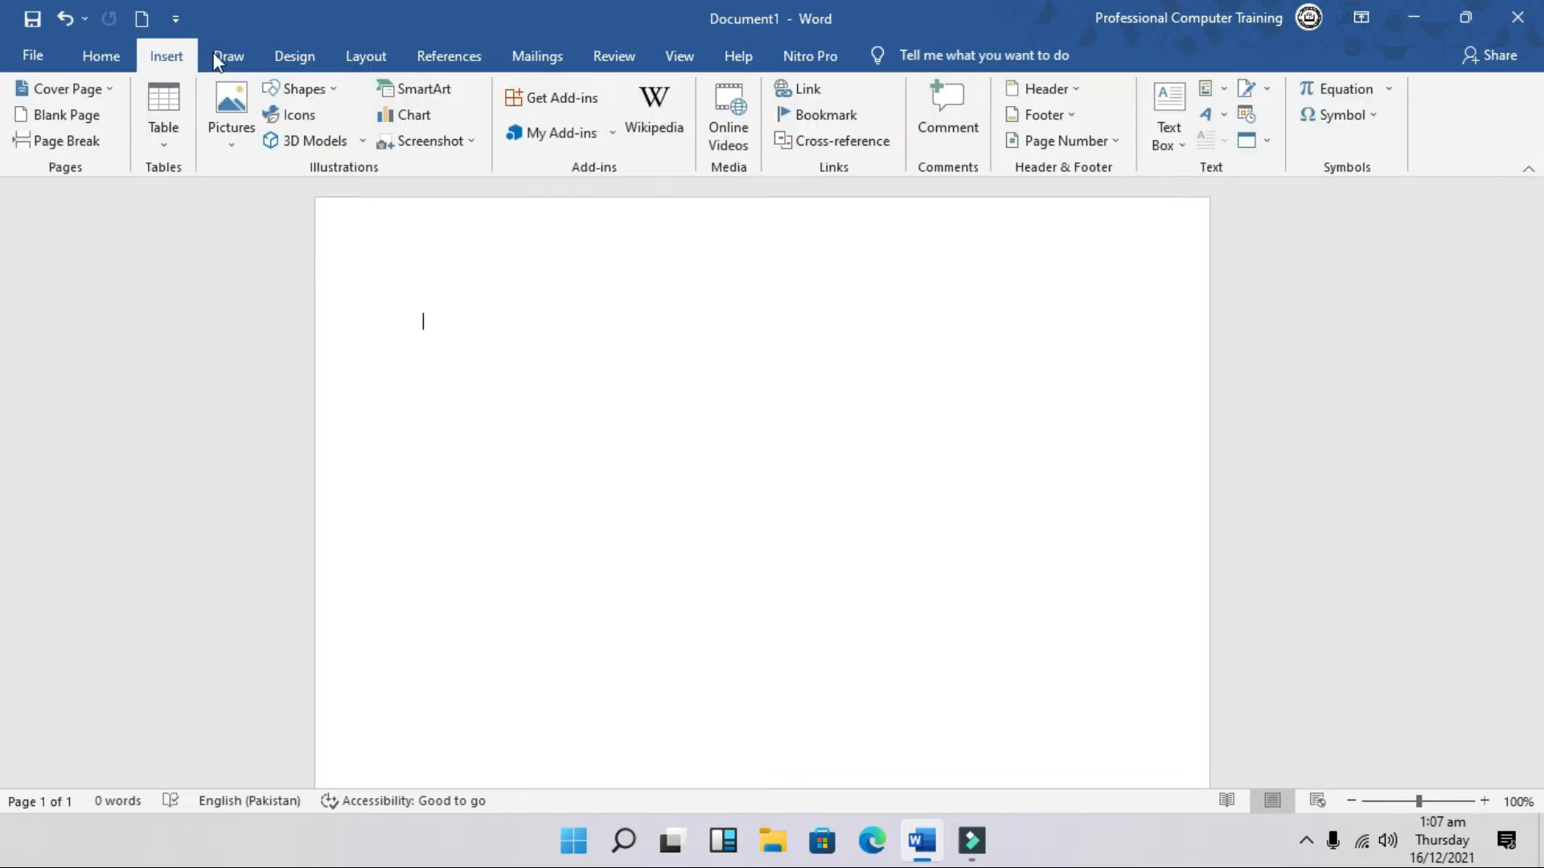
left_click(326, 89)
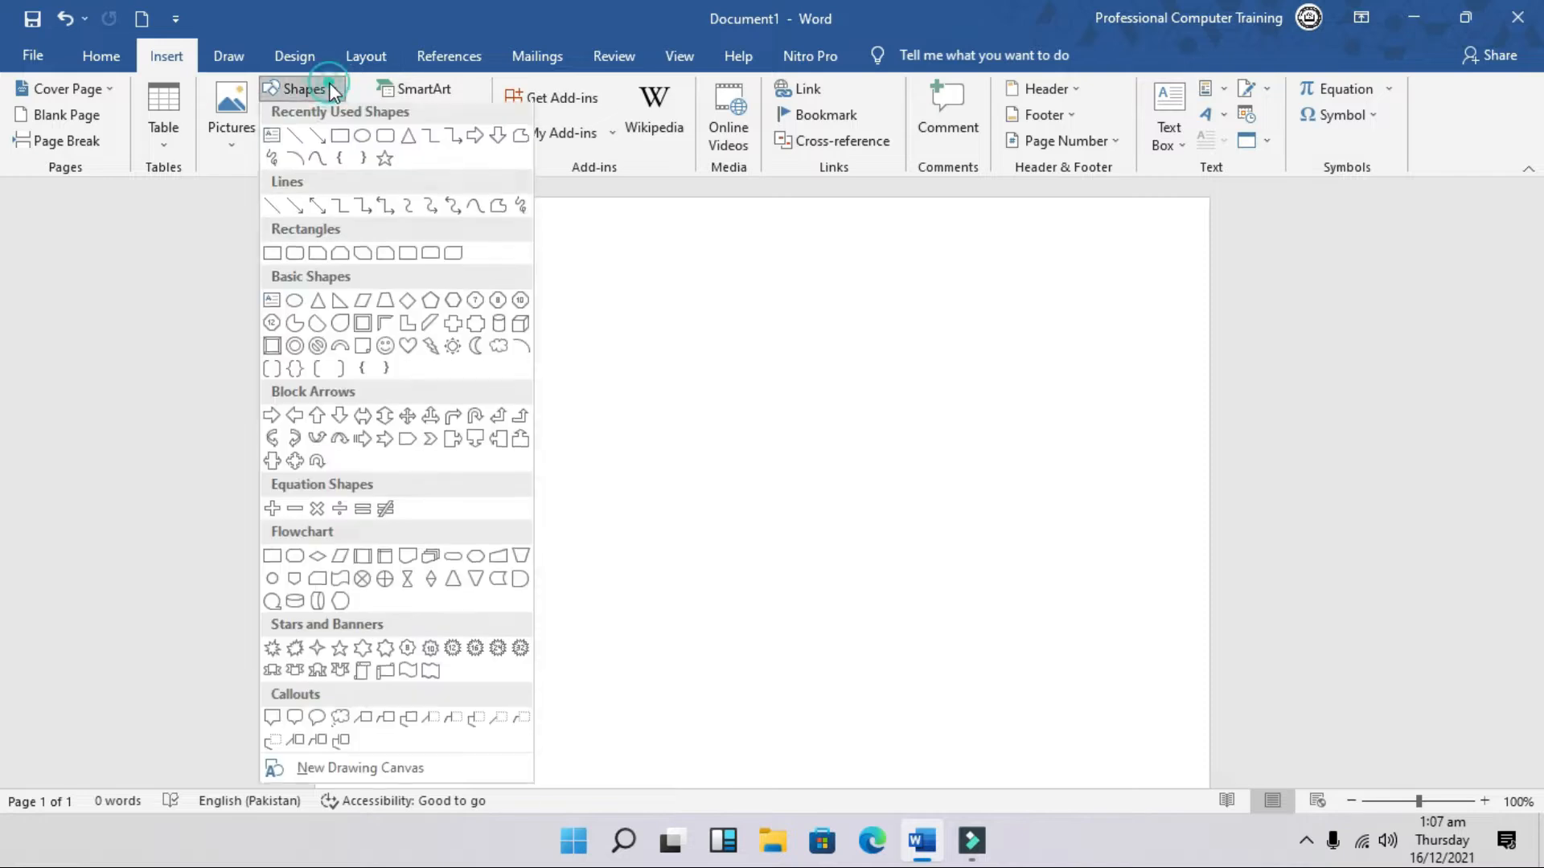
left_click(342, 143)
mouse_move(497, 321)
left_mouse_down()
mouse_move(603, 435)
mouse_move(944, 622)
left_mouse_up()
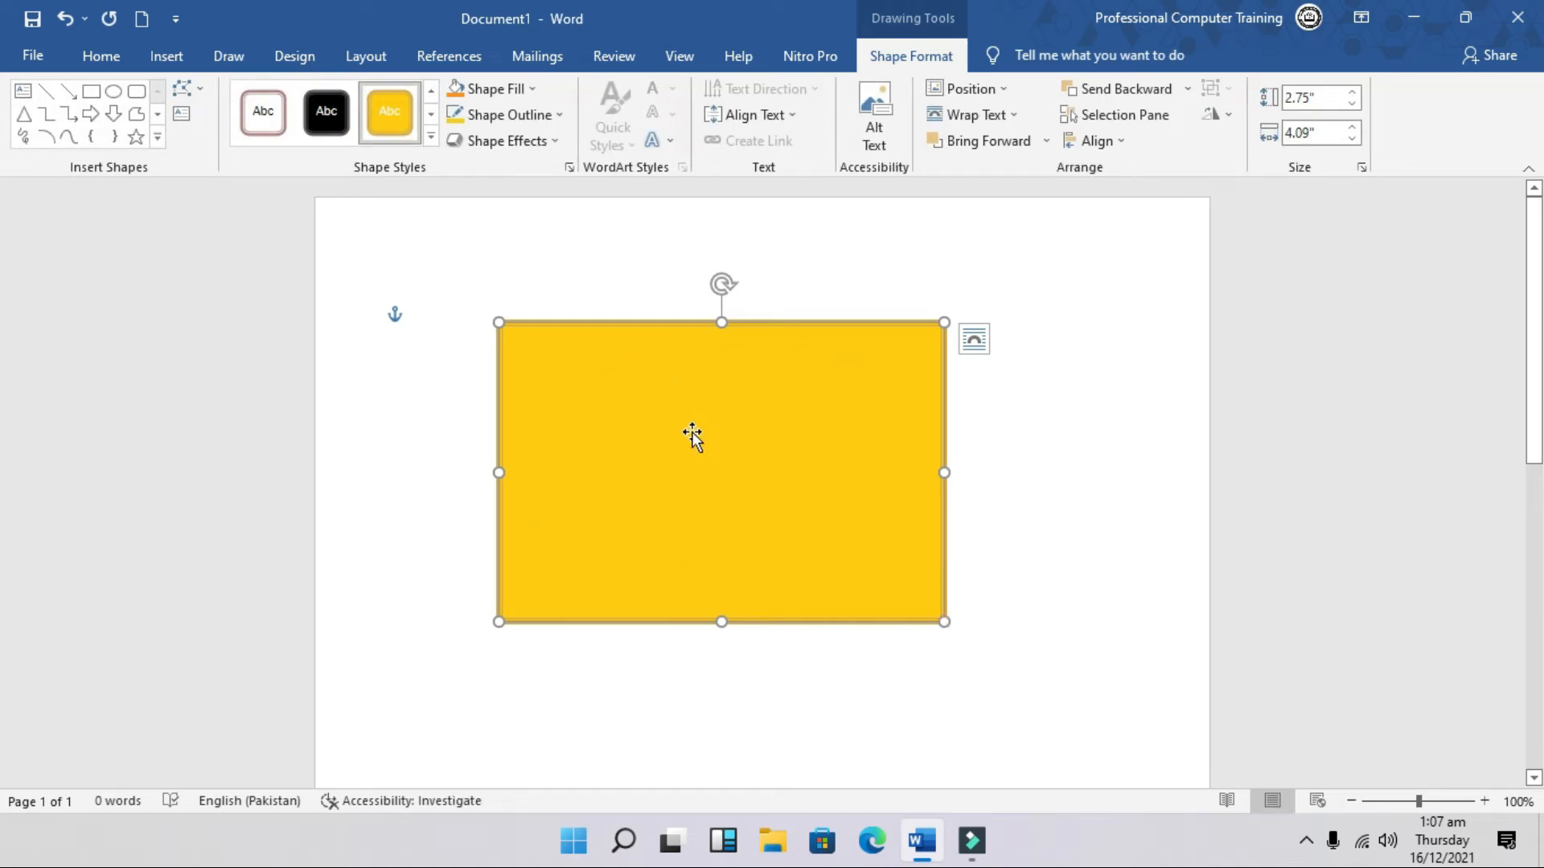
left_click(1328, 132)
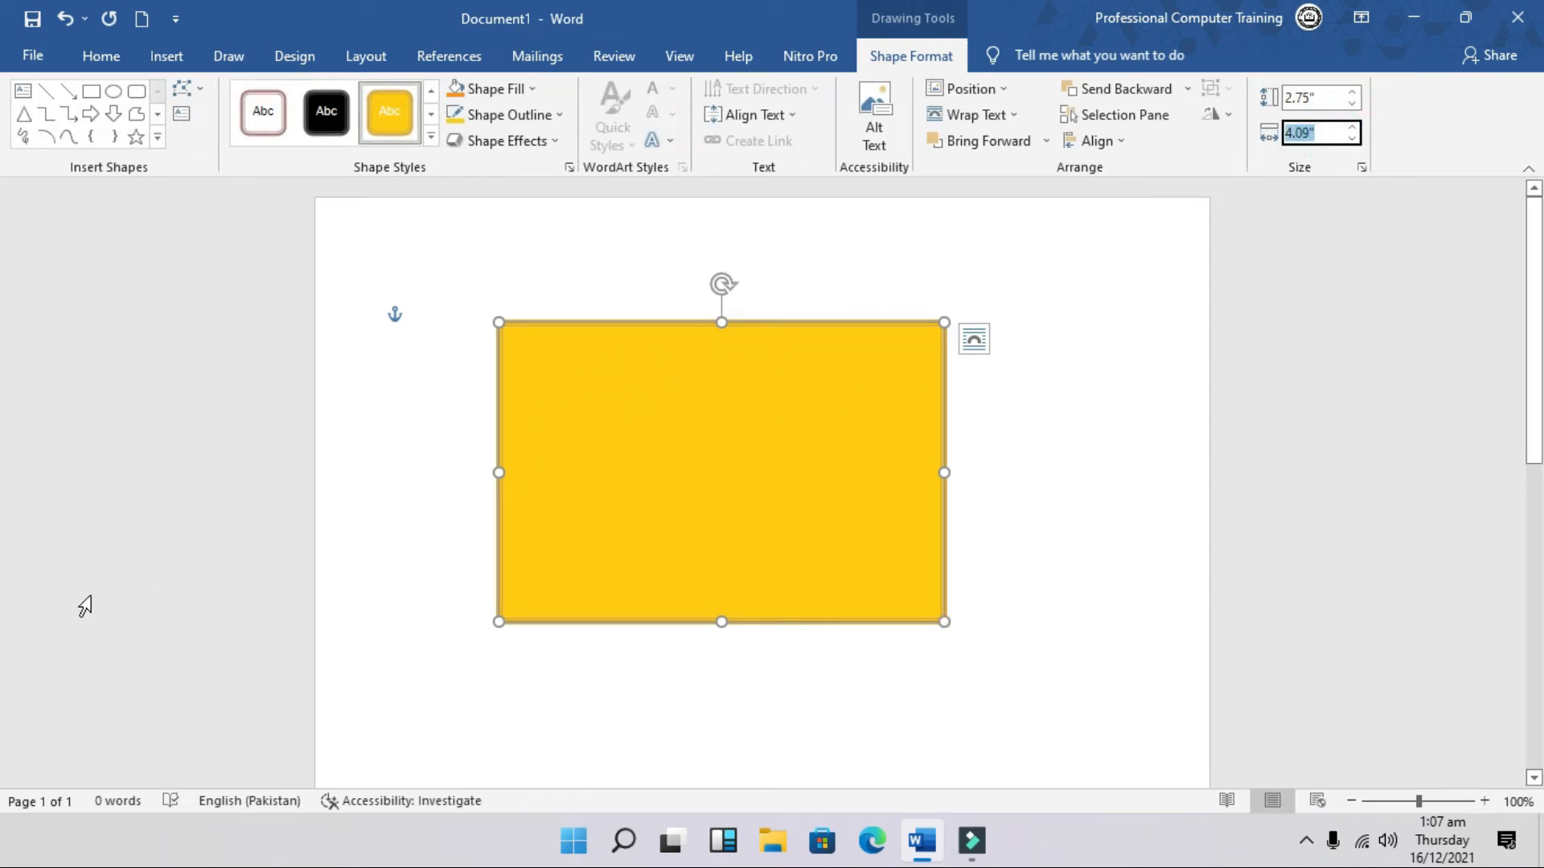
type("3.38")
left_click(1327, 98)
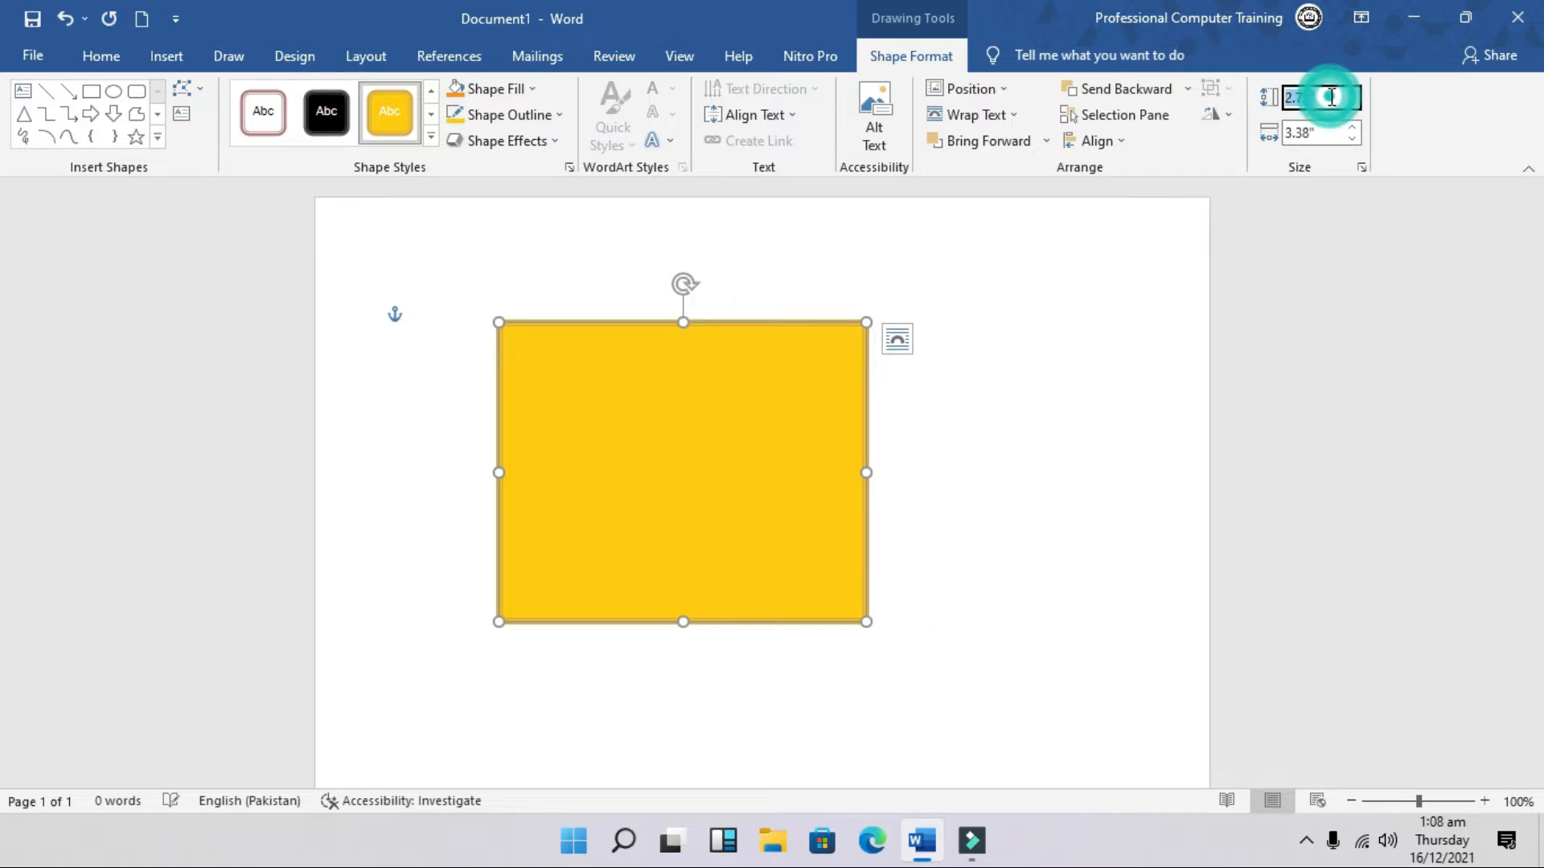
type("2")
key("Return")
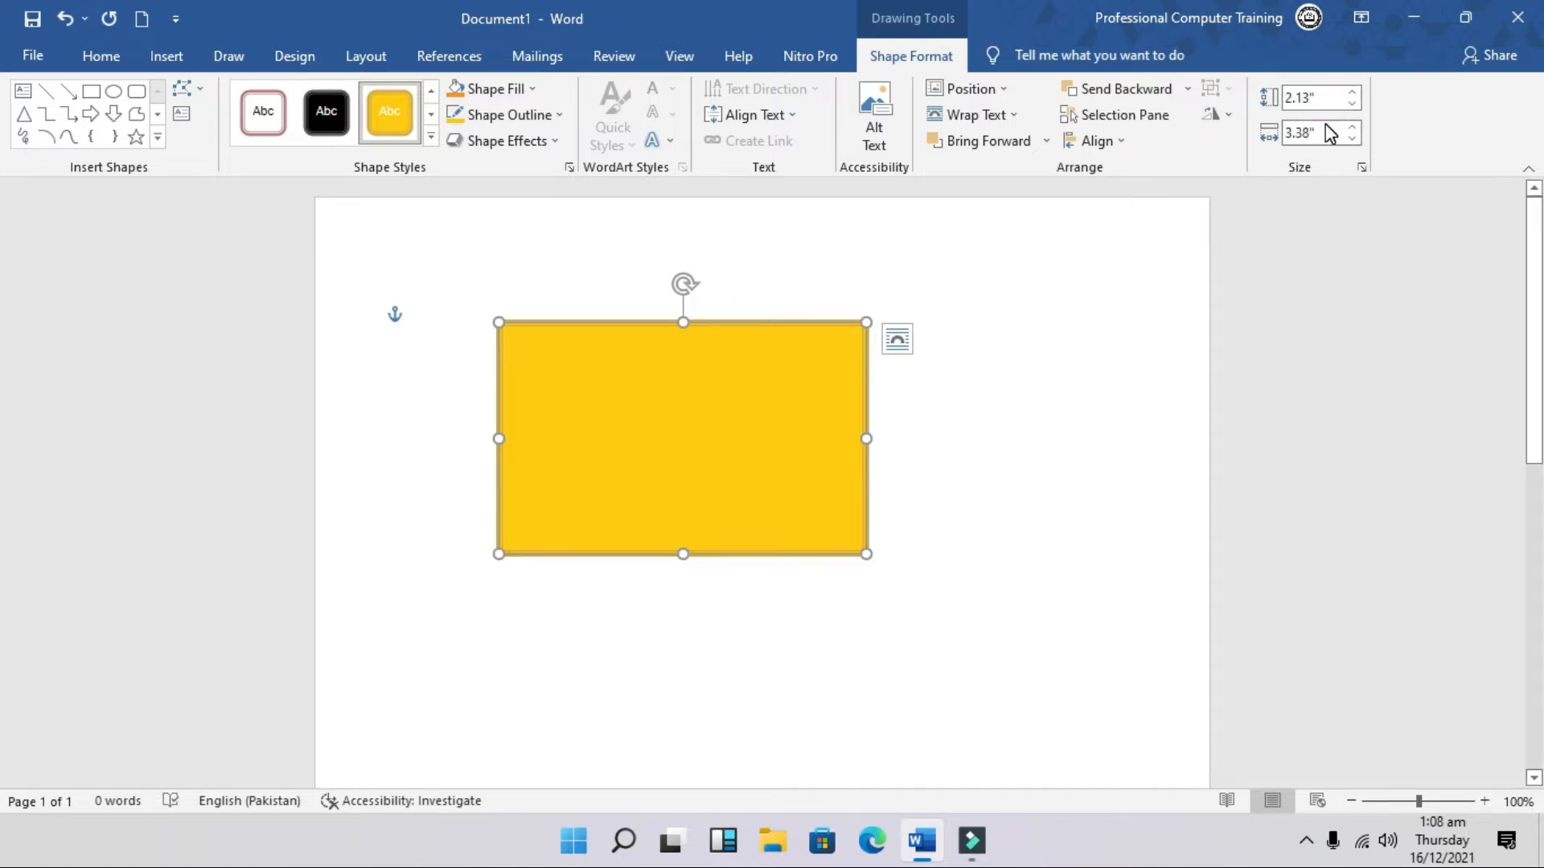
left_click_drag(737, 401, 793, 403)
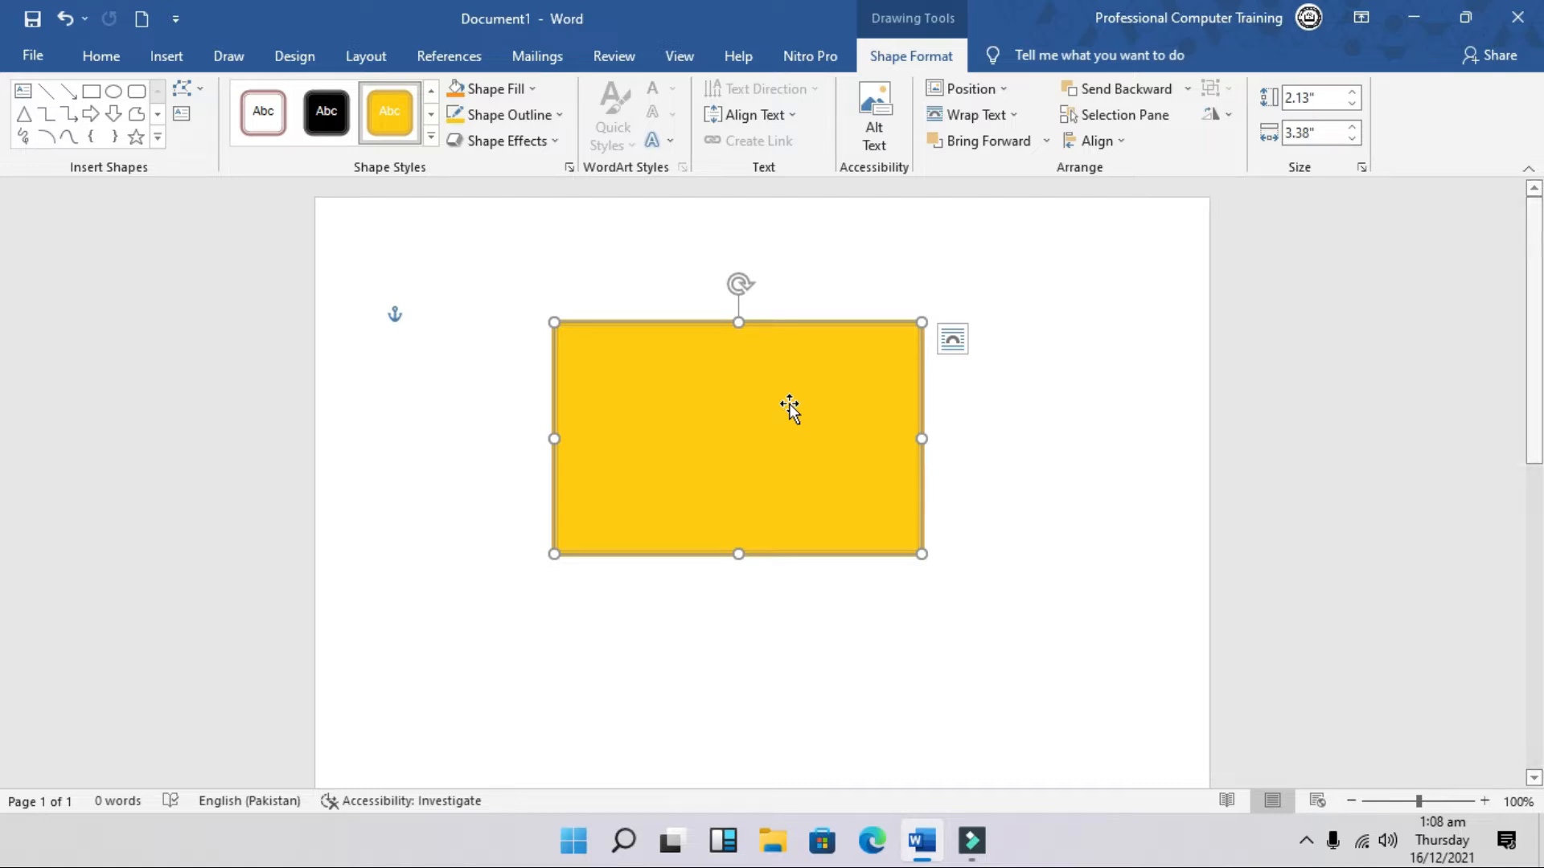
Step: Remove the rectangle's outline and fill it light grey (White, Darker 15%)
left_click(552, 117)
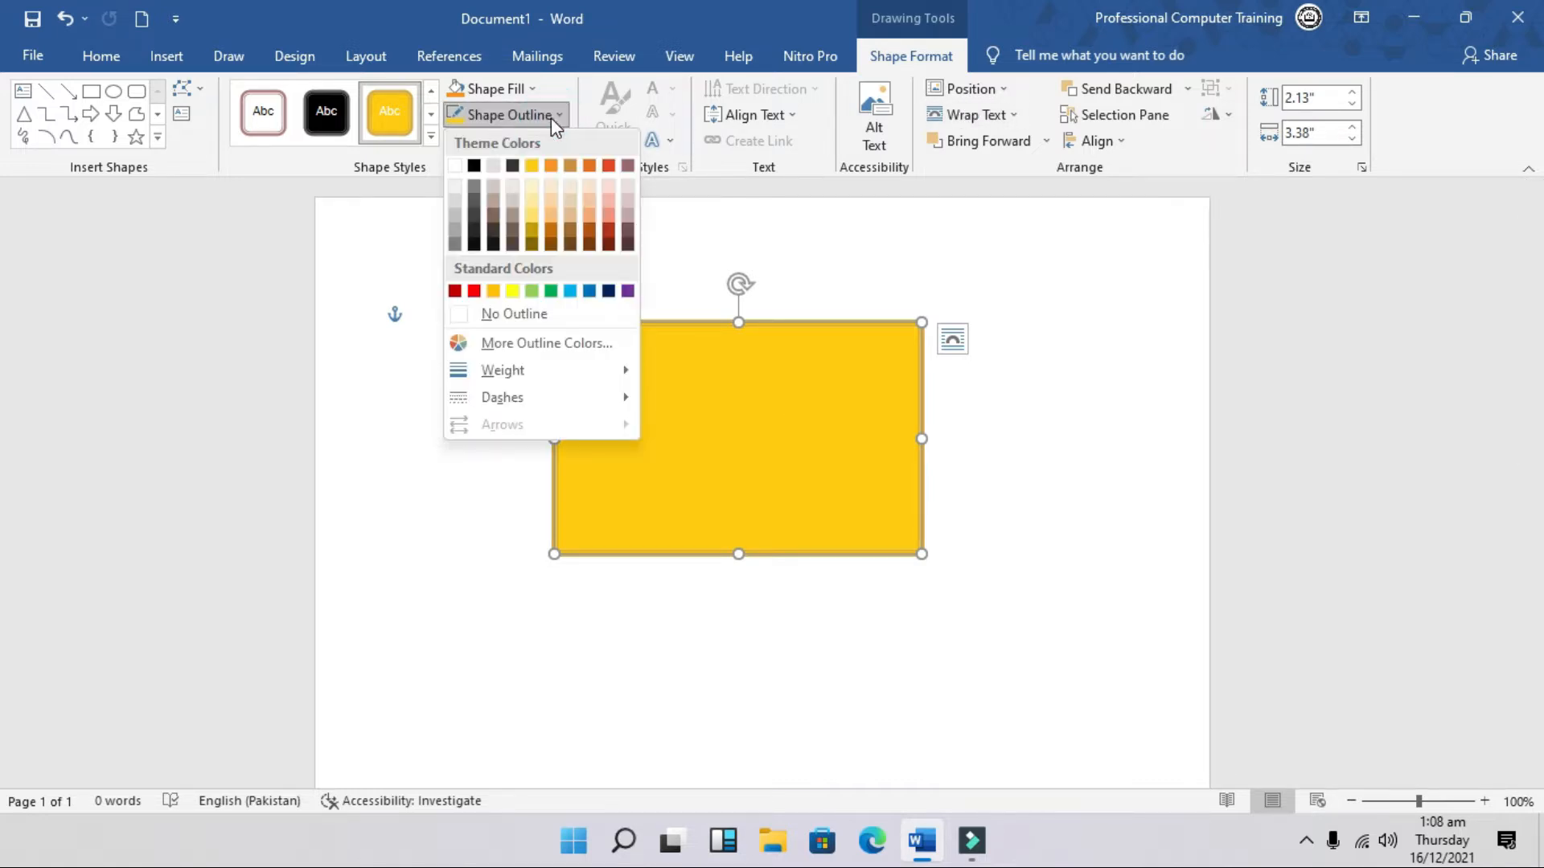
left_click(537, 316)
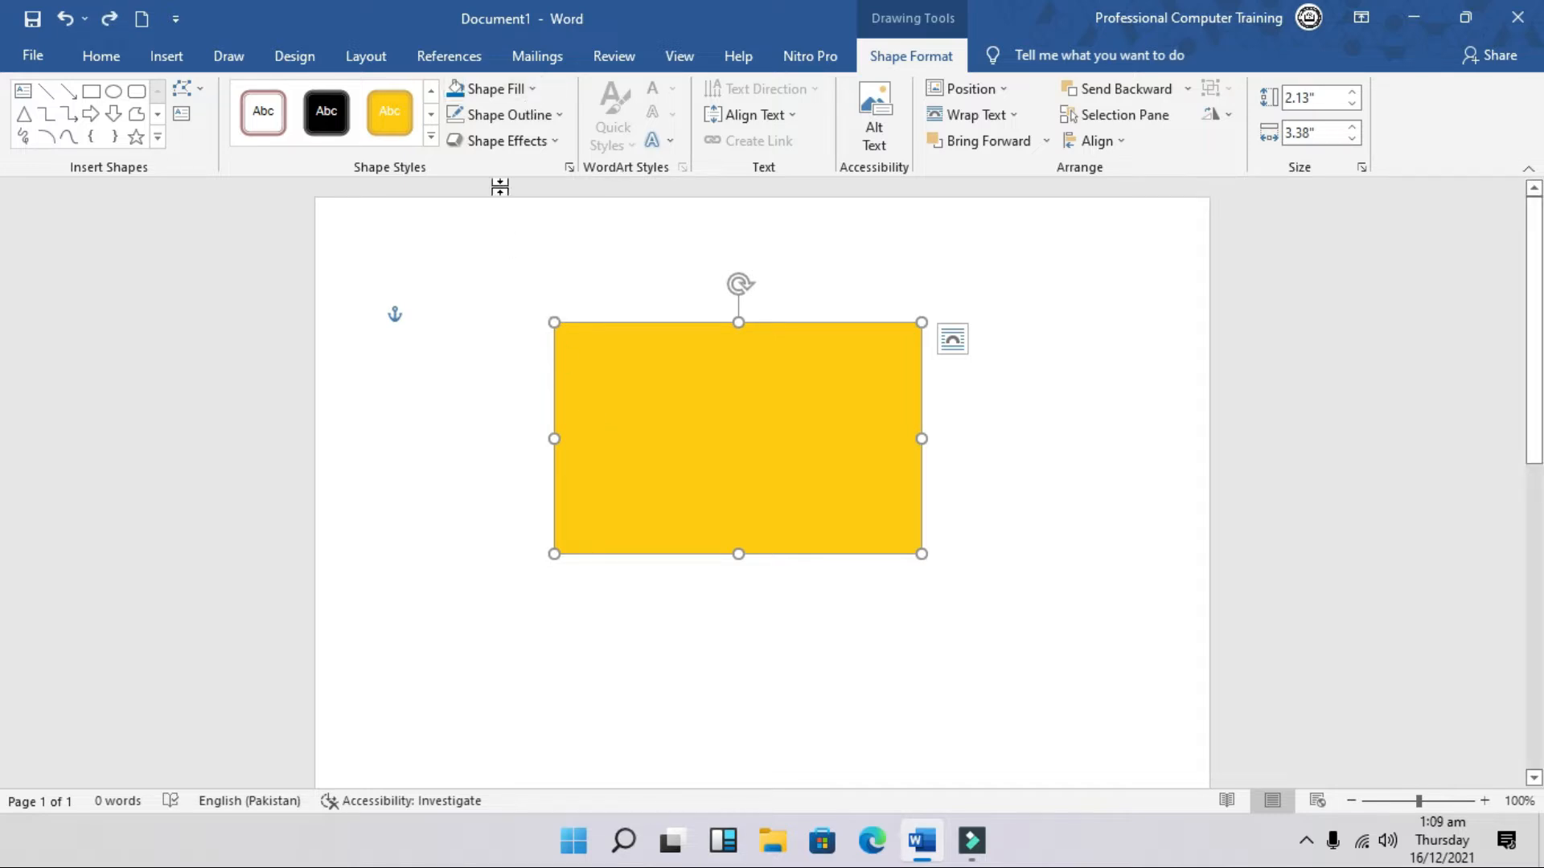
left_click(527, 89)
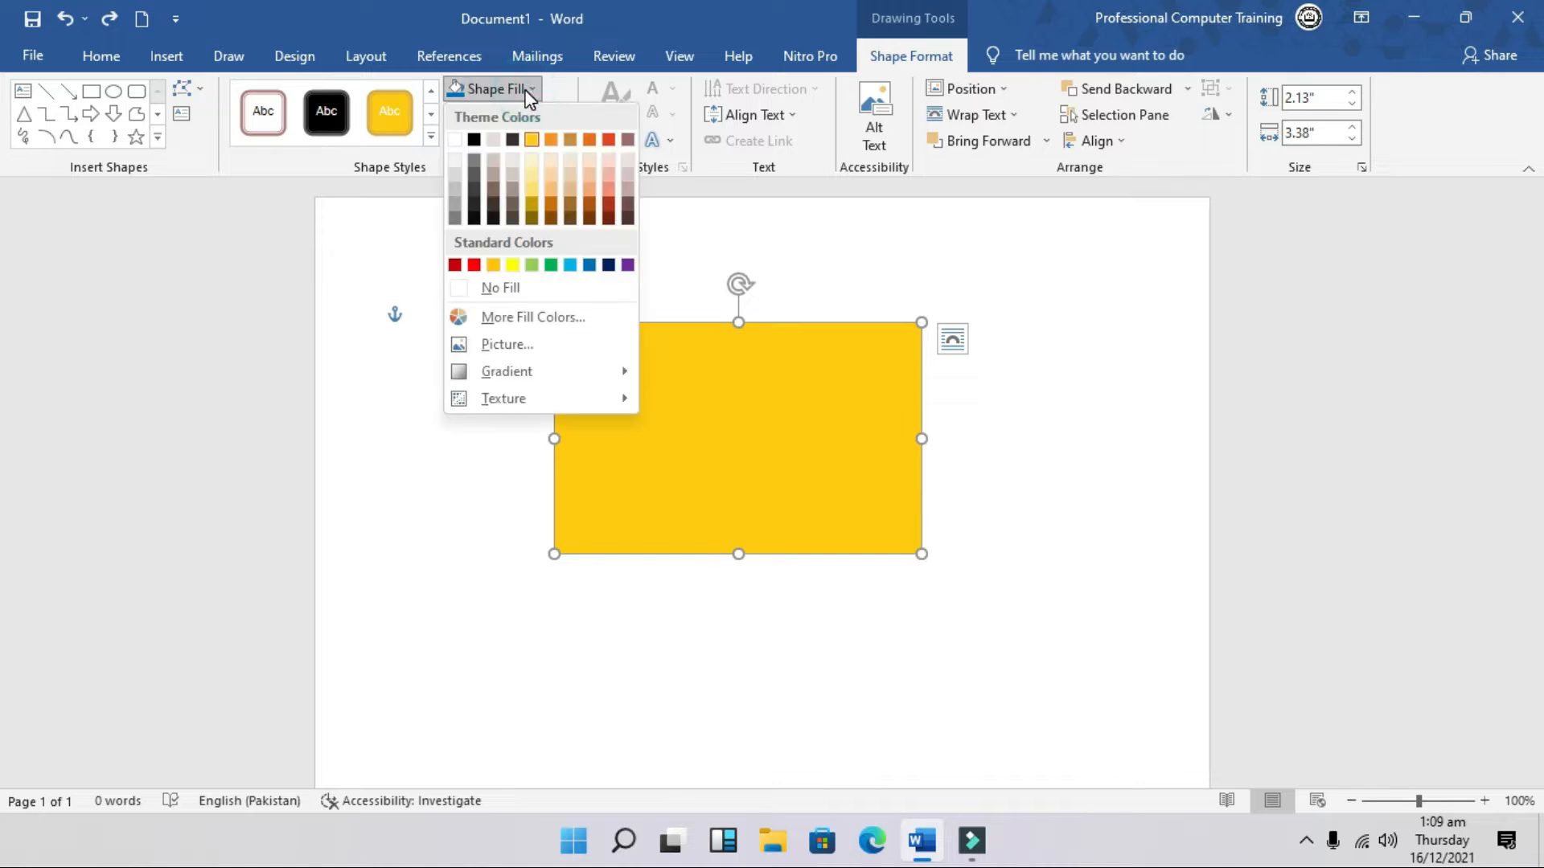
left_click(457, 159)
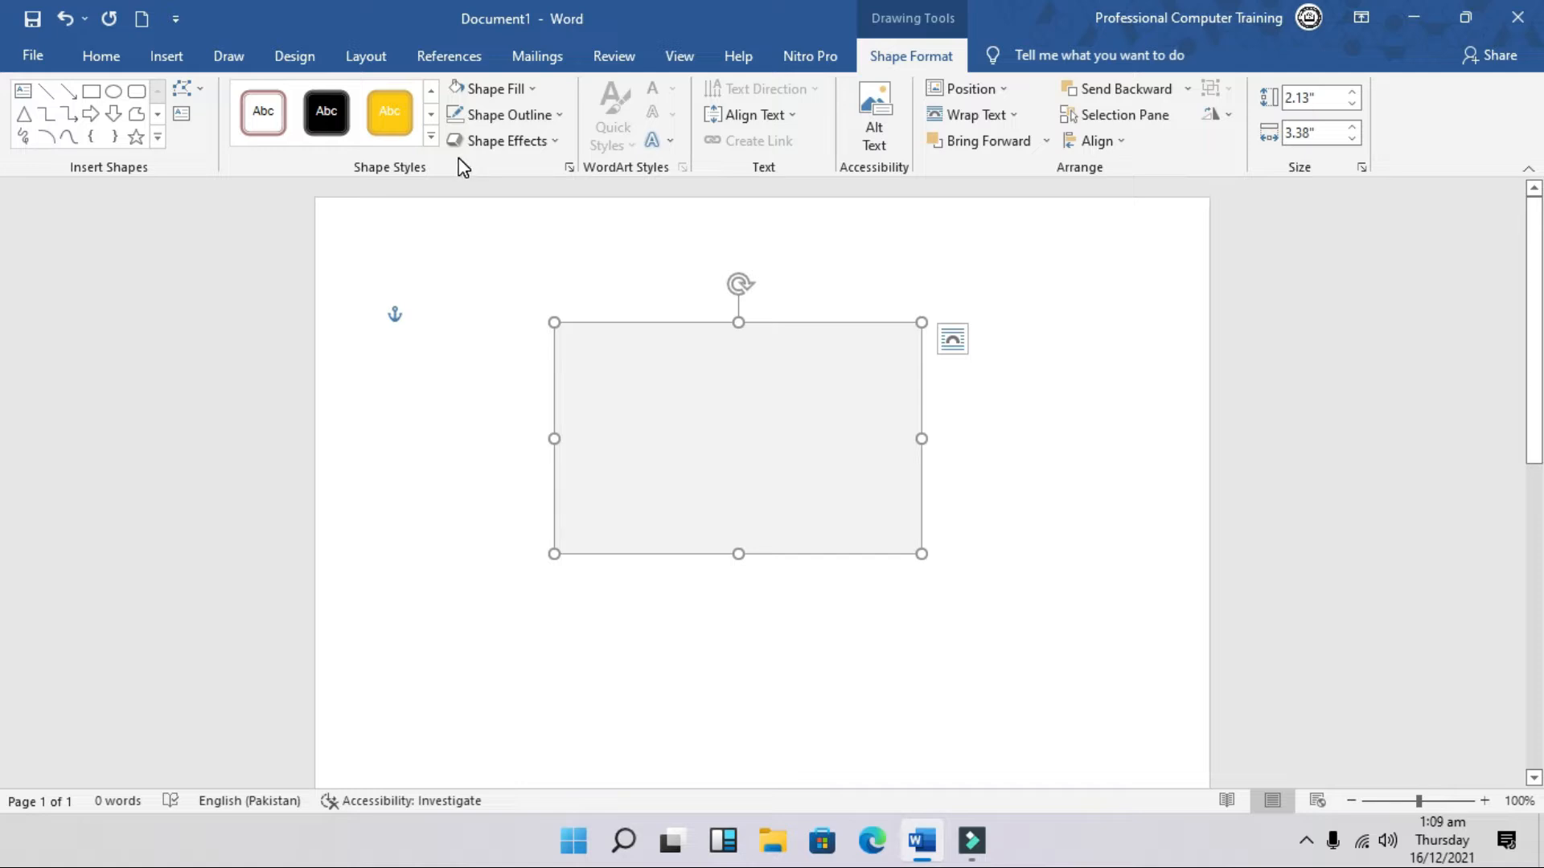
Step: Duplicate the grey rectangle, fill it dark blue, and shrink it into a 0.5-inch top header band
key("ctrl+v")
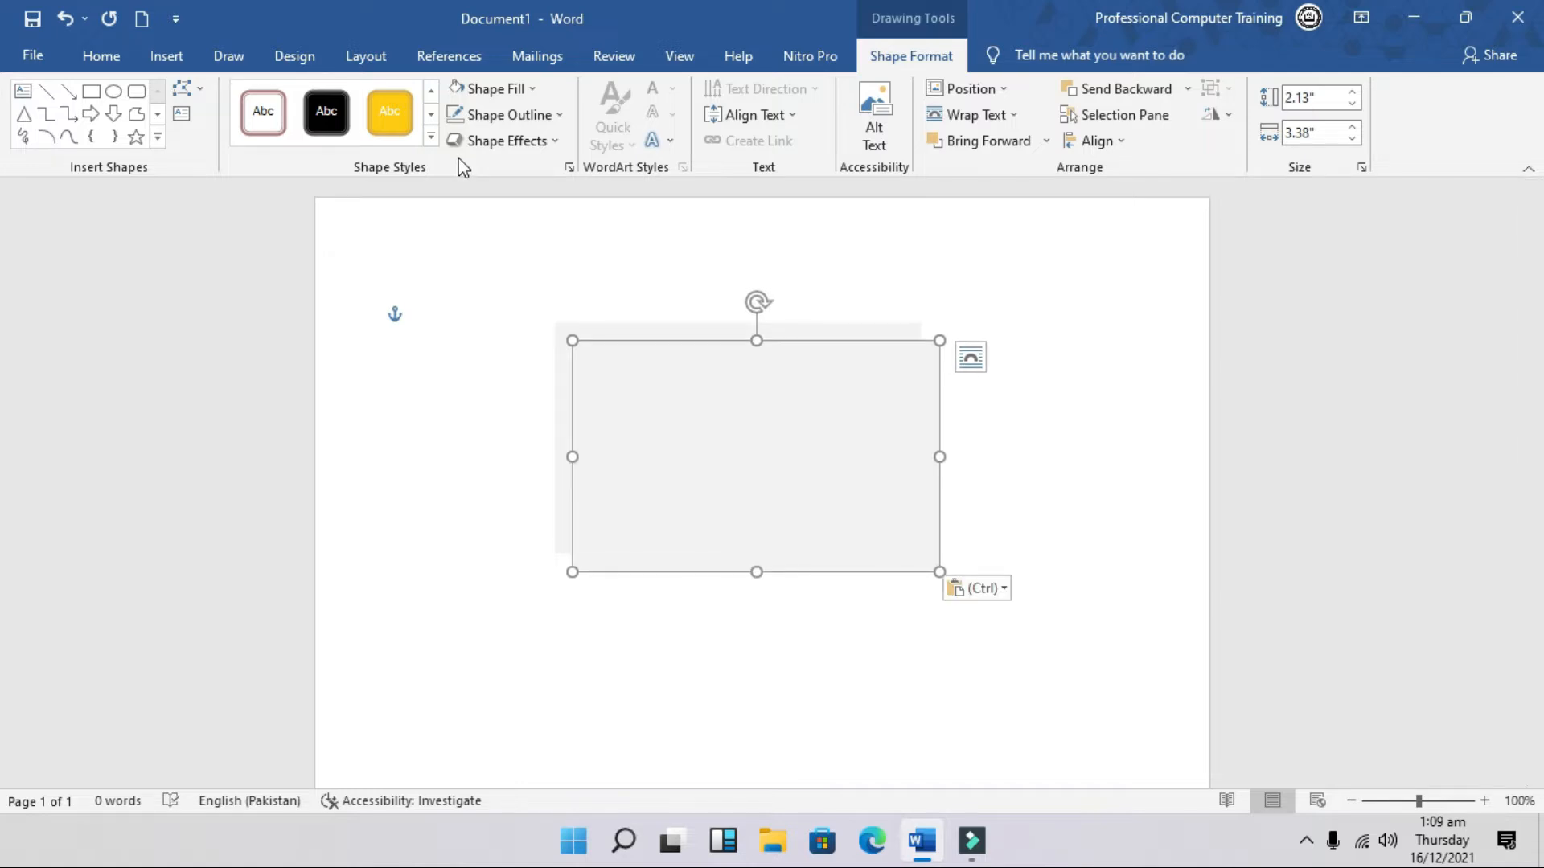
left_click(530, 89)
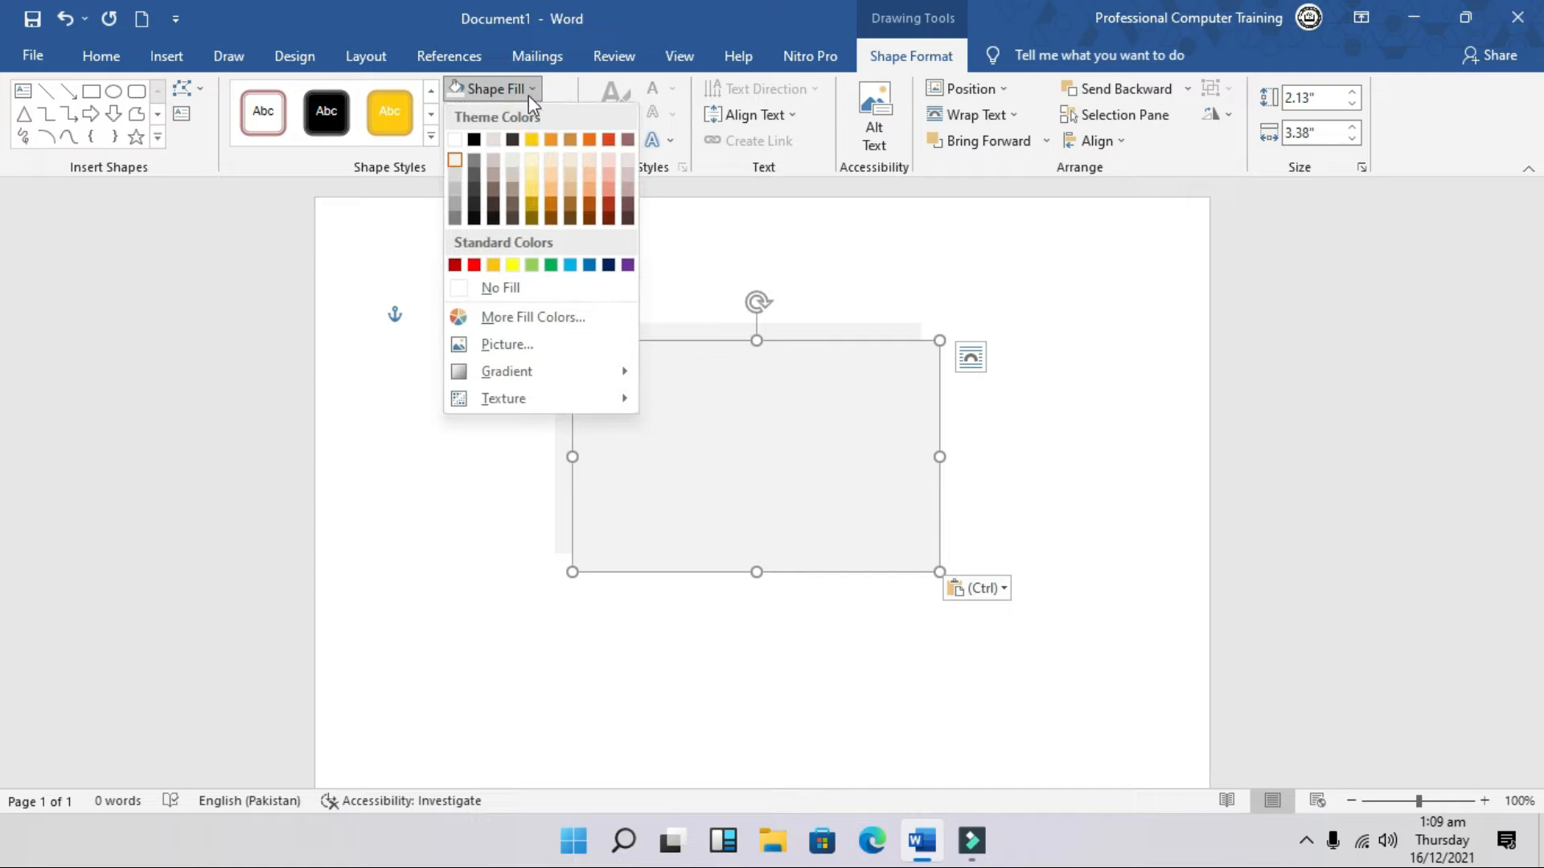
left_click(590, 265)
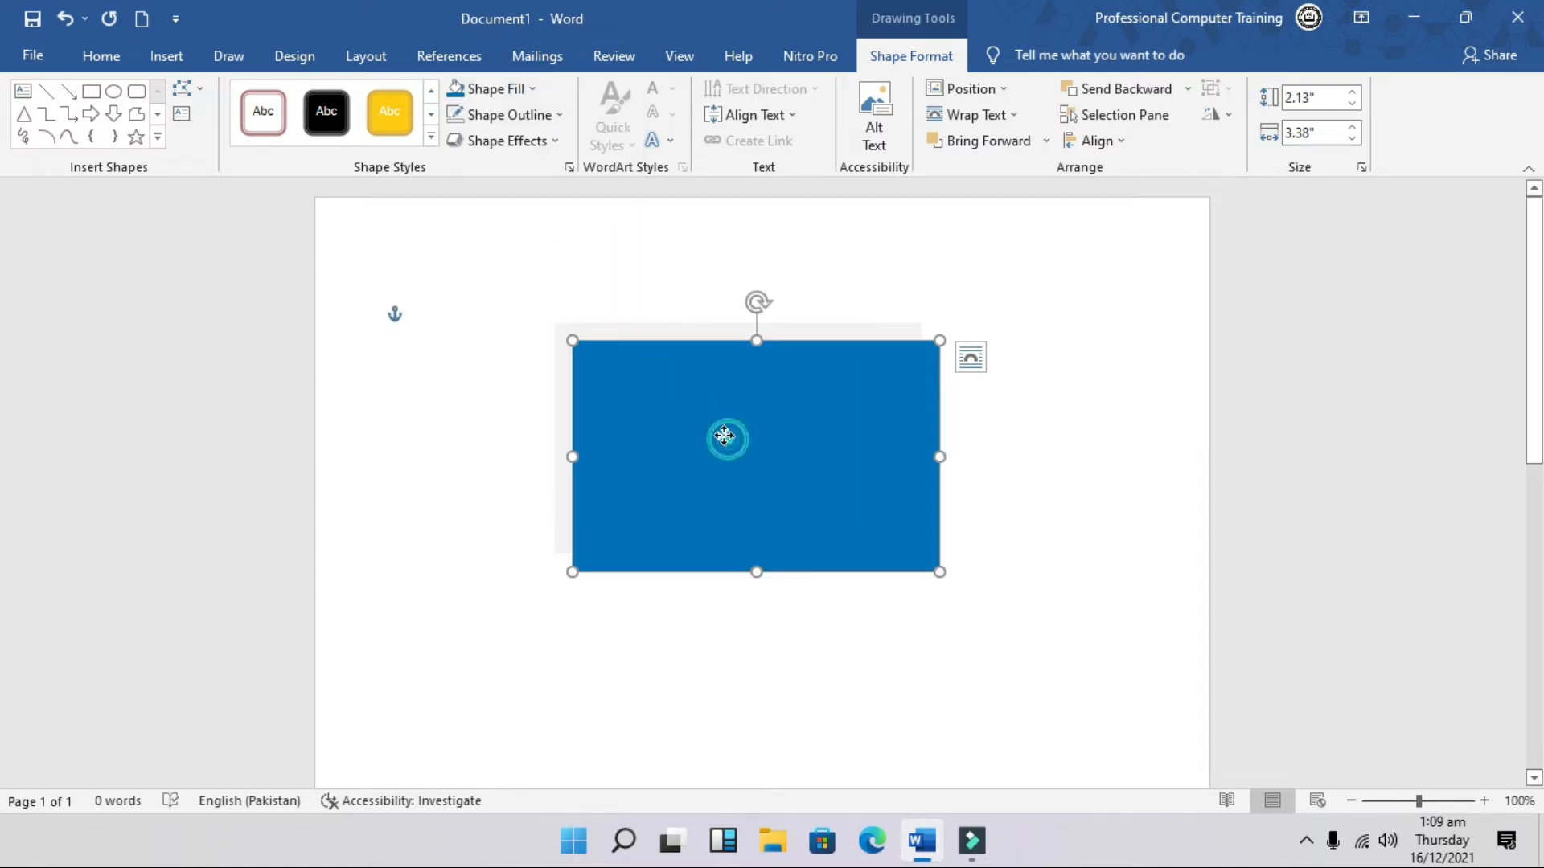
left_click_drag(724, 437, 713, 423)
left_click_drag(744, 555, 740, 380)
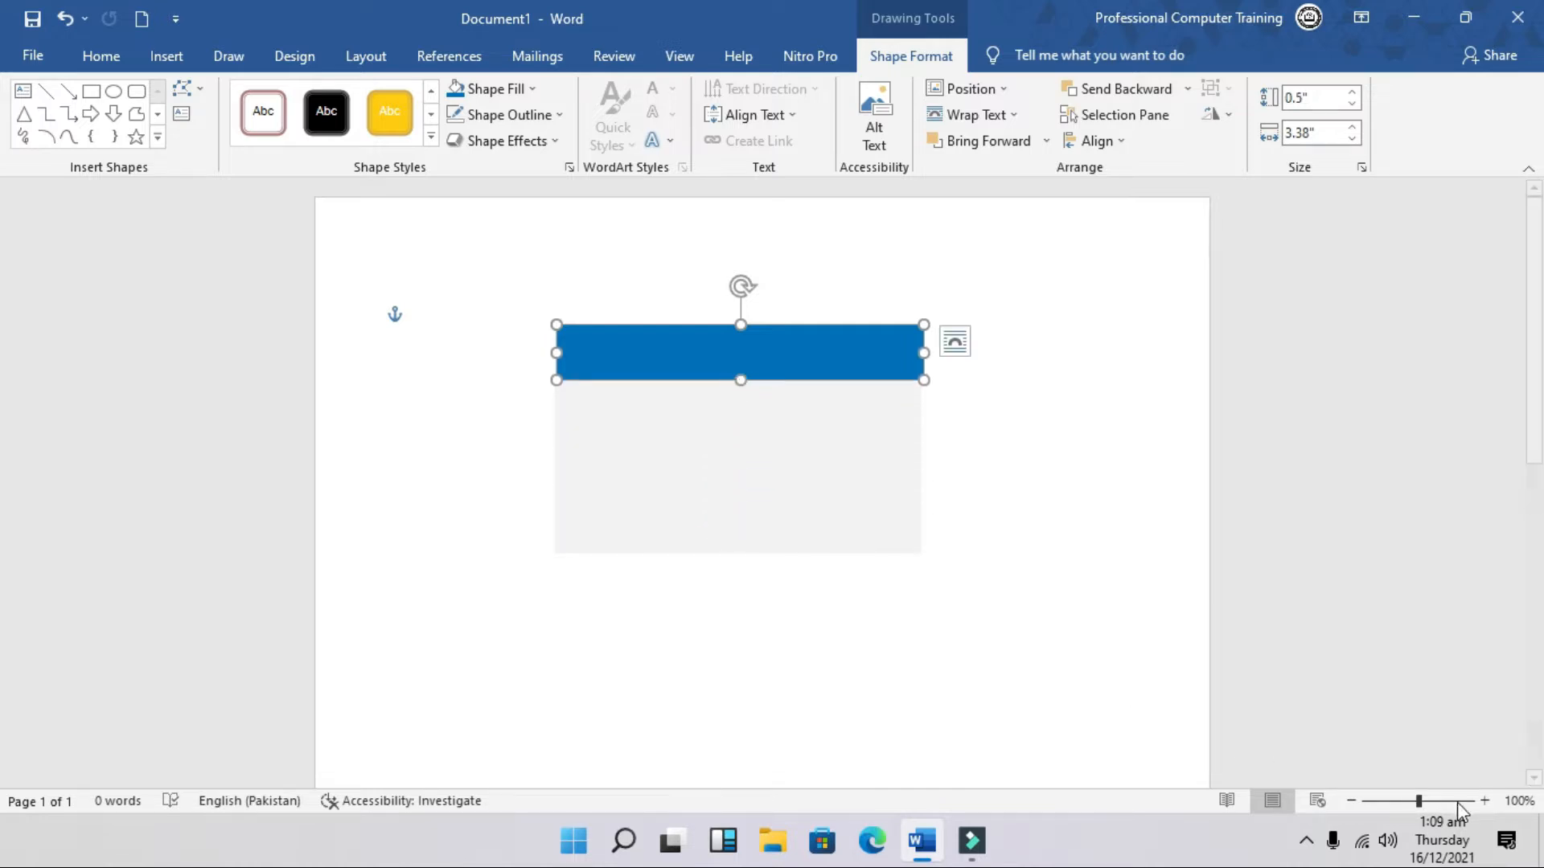
left_click_drag(1421, 801, 1430, 801)
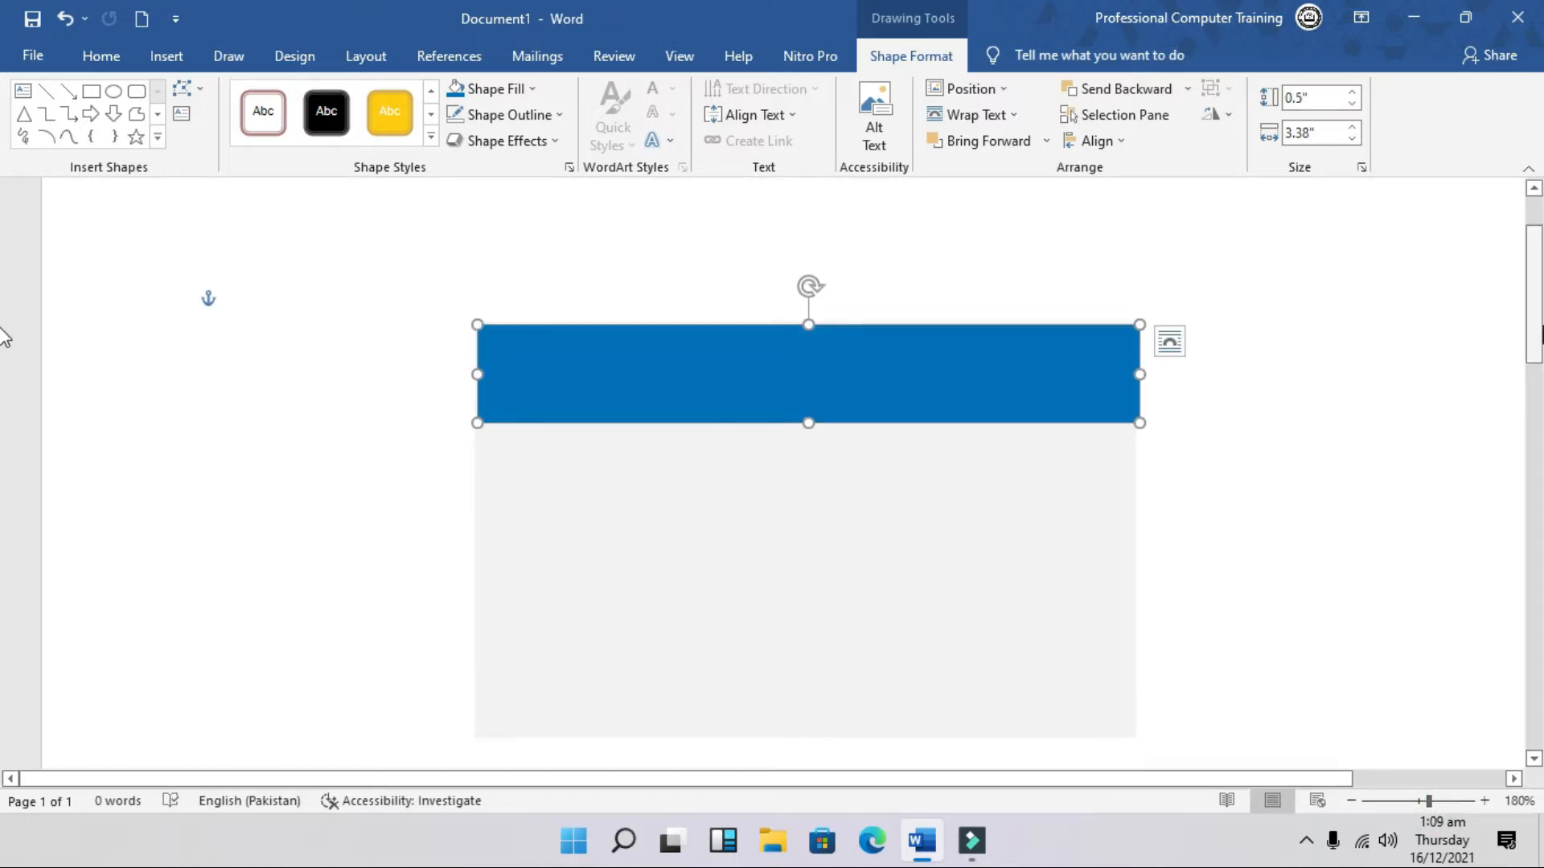
scroll(4, 338, "down", 2)
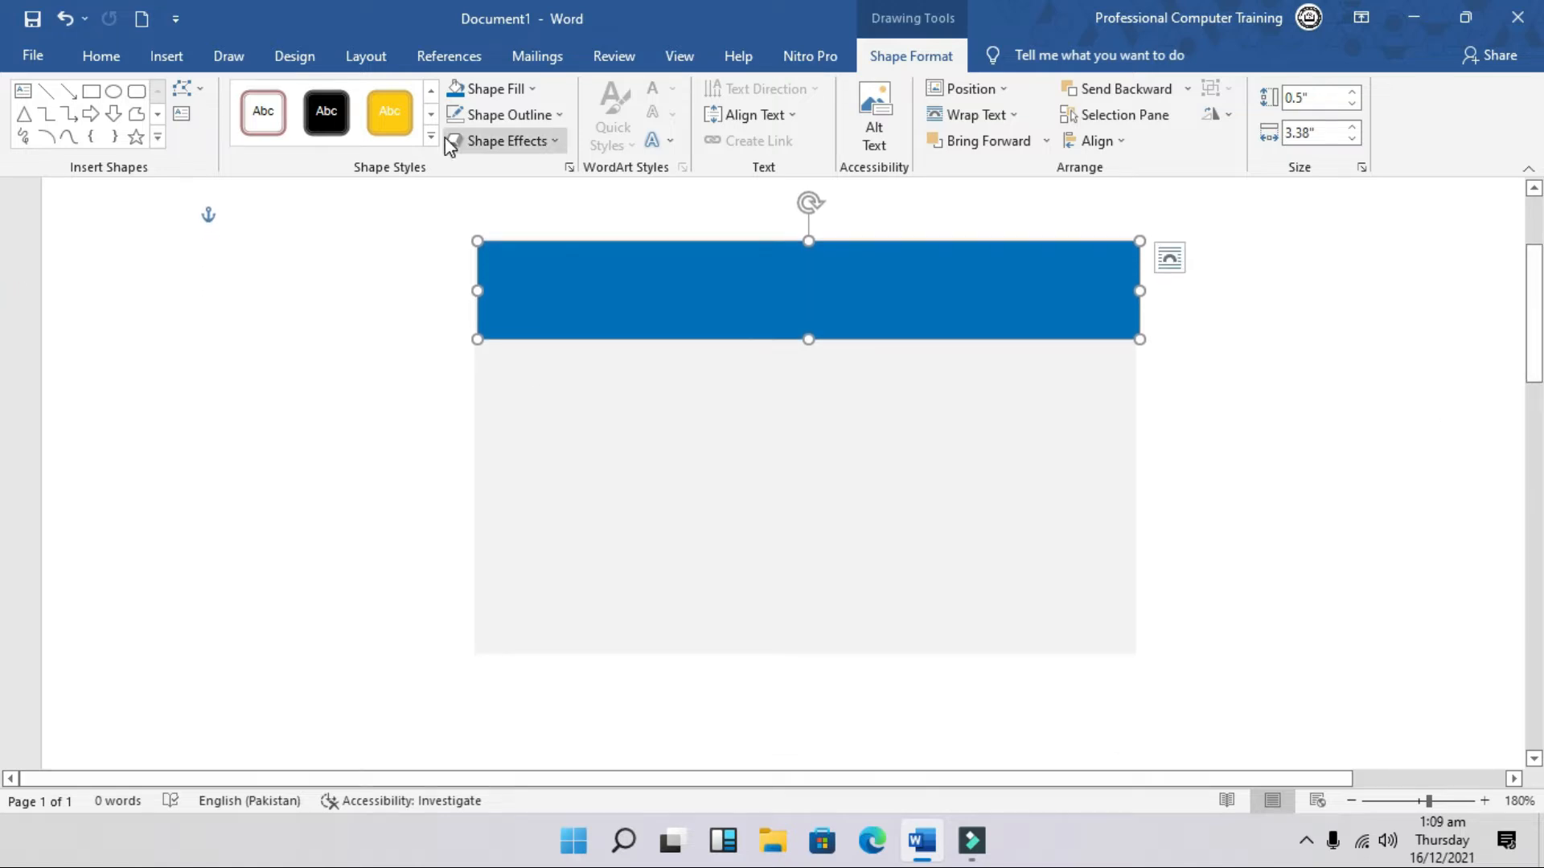
left_click(1170, 257)
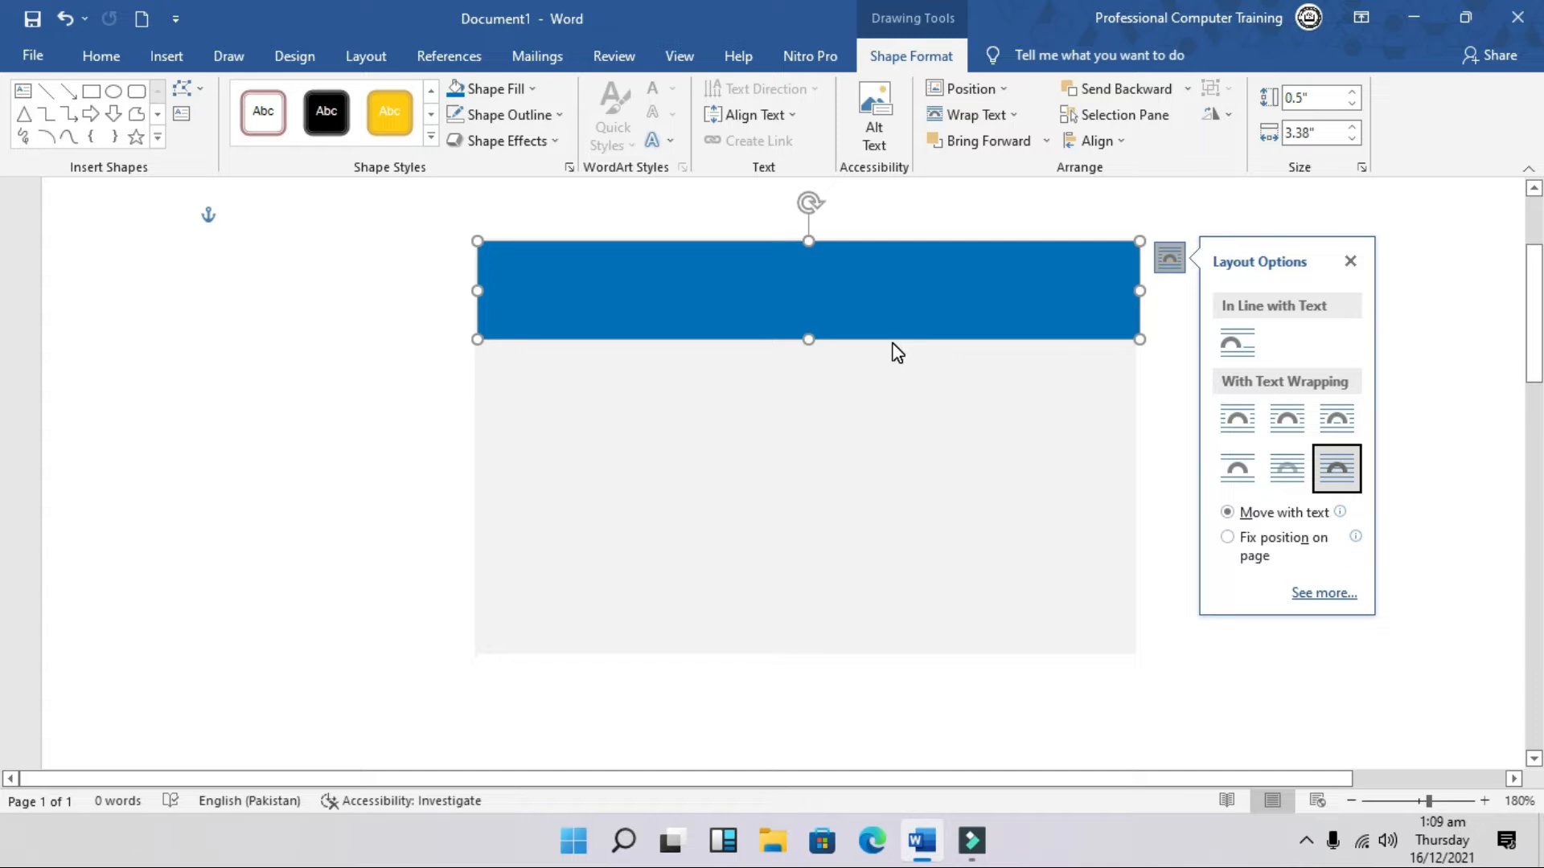
Step: Copy the header band to the card's bottom and shrink it into a 0.15-inch strip
key("ctrl+v")
left_click_drag(875, 341, 886, 605)
left_click_drag(807, 536, 809, 625)
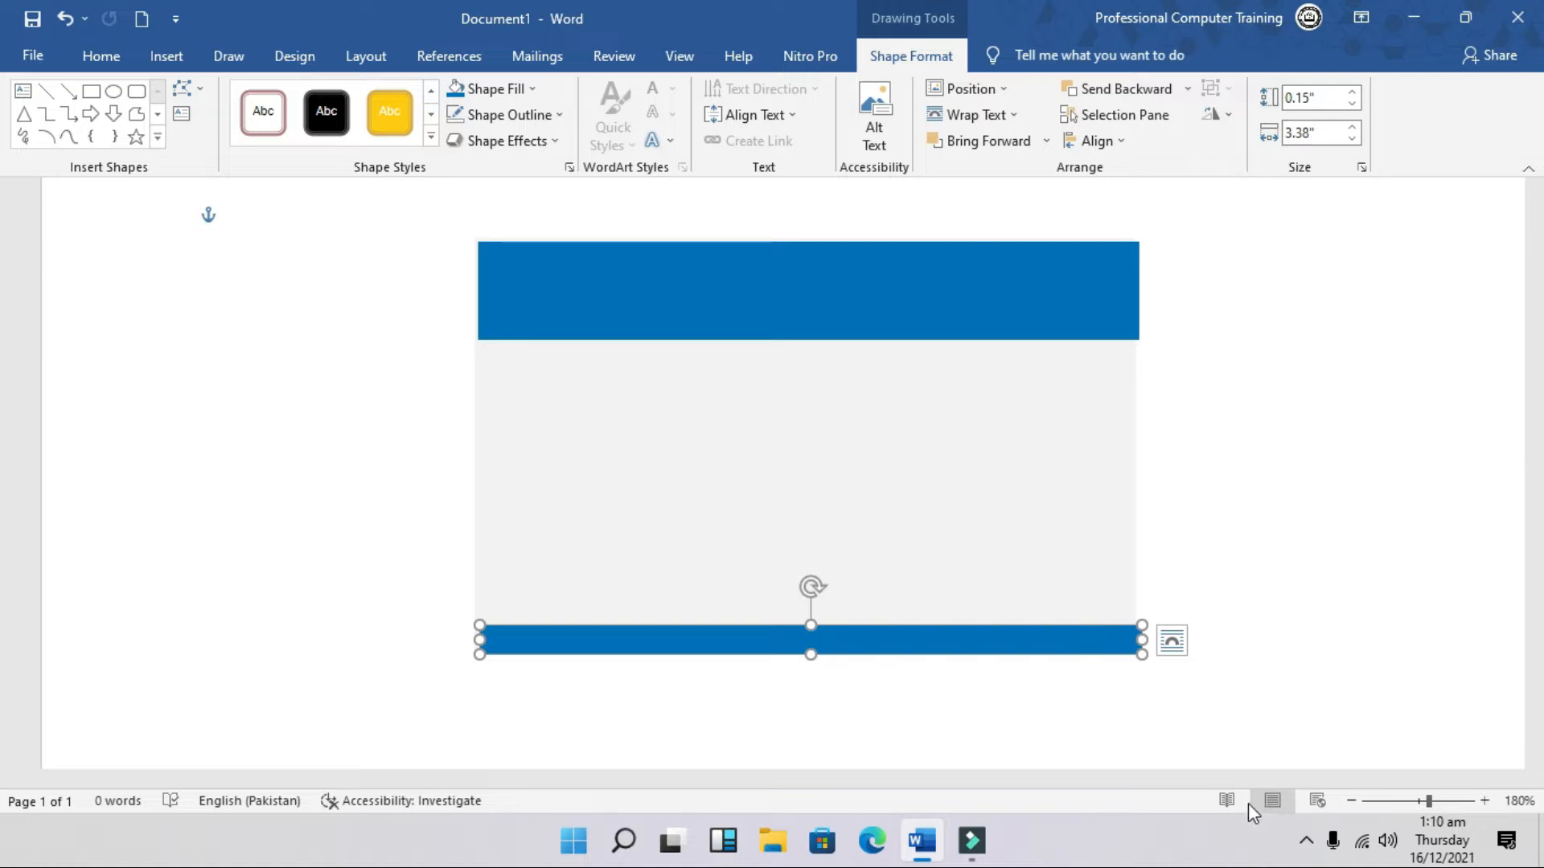
Step: Align the header band, grey card and bottom strip to each other's centres
left_click(854, 322)
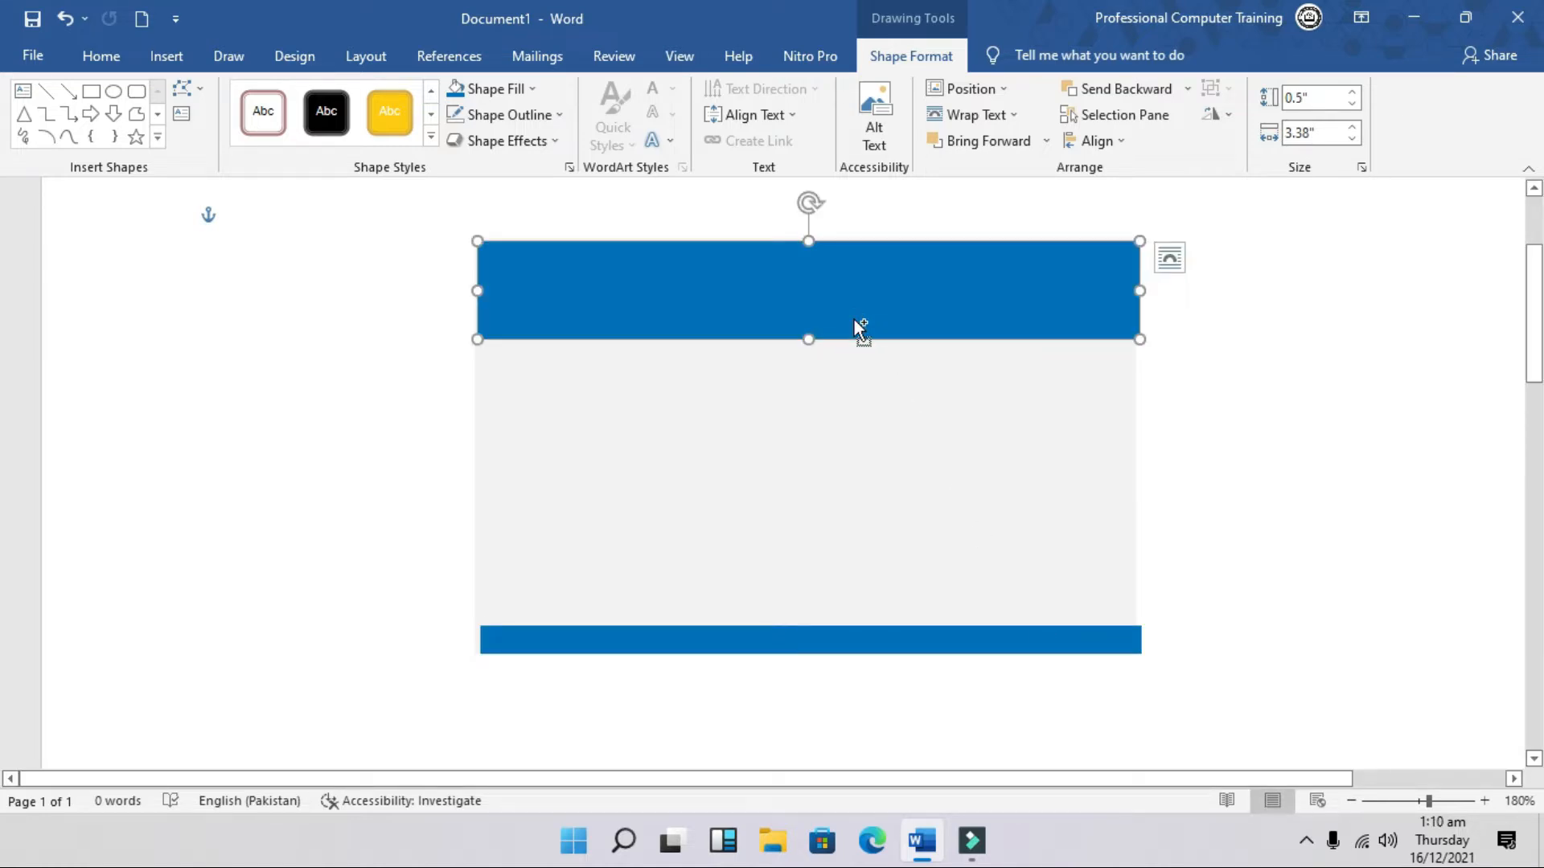
left_click(770, 399, "ctrl")
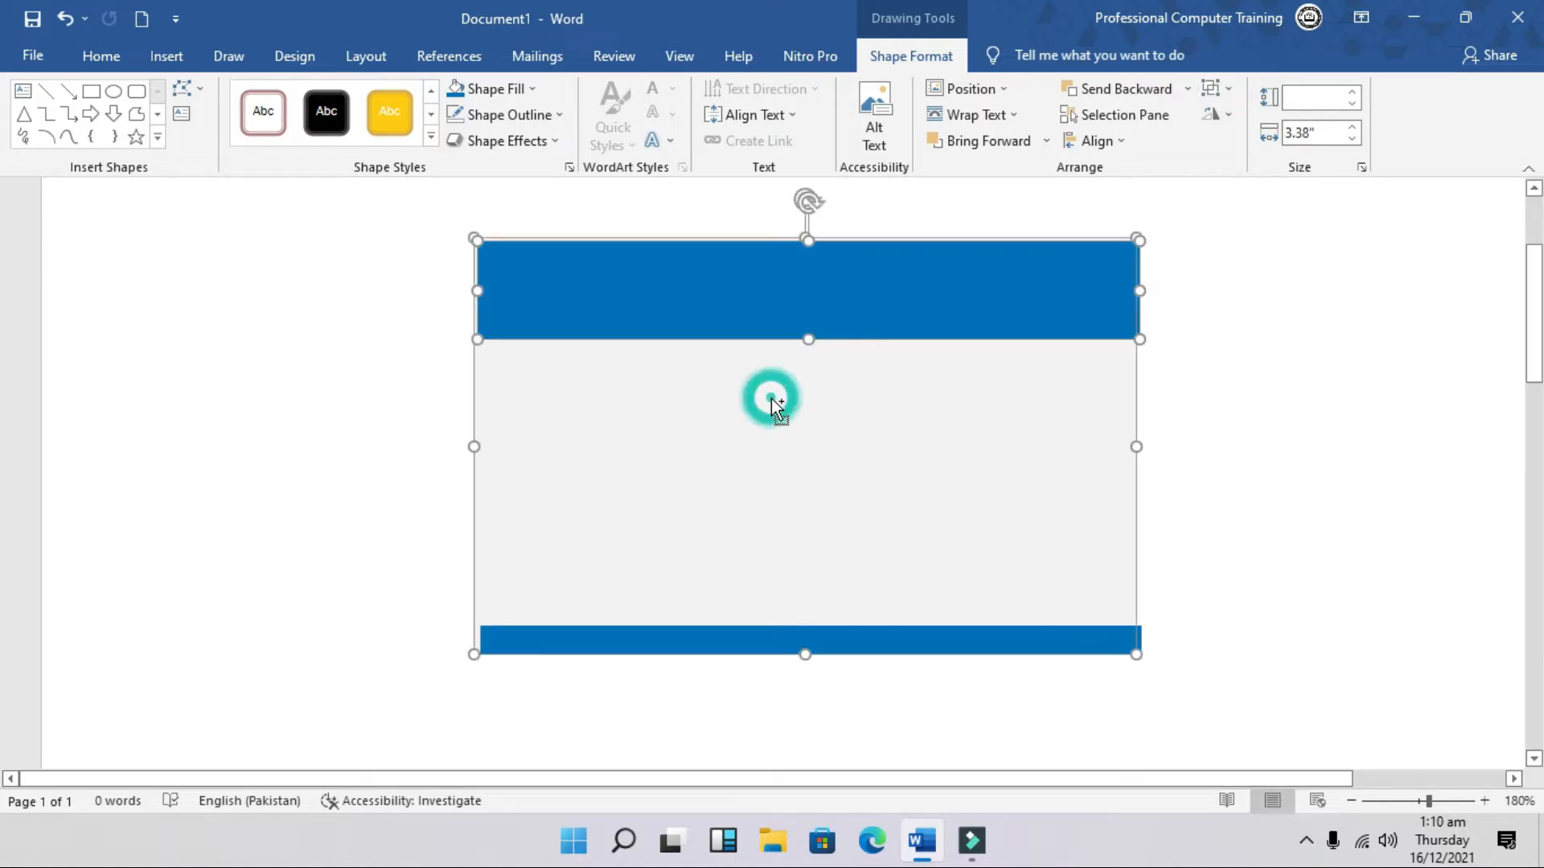
left_click(743, 648, "ctrl")
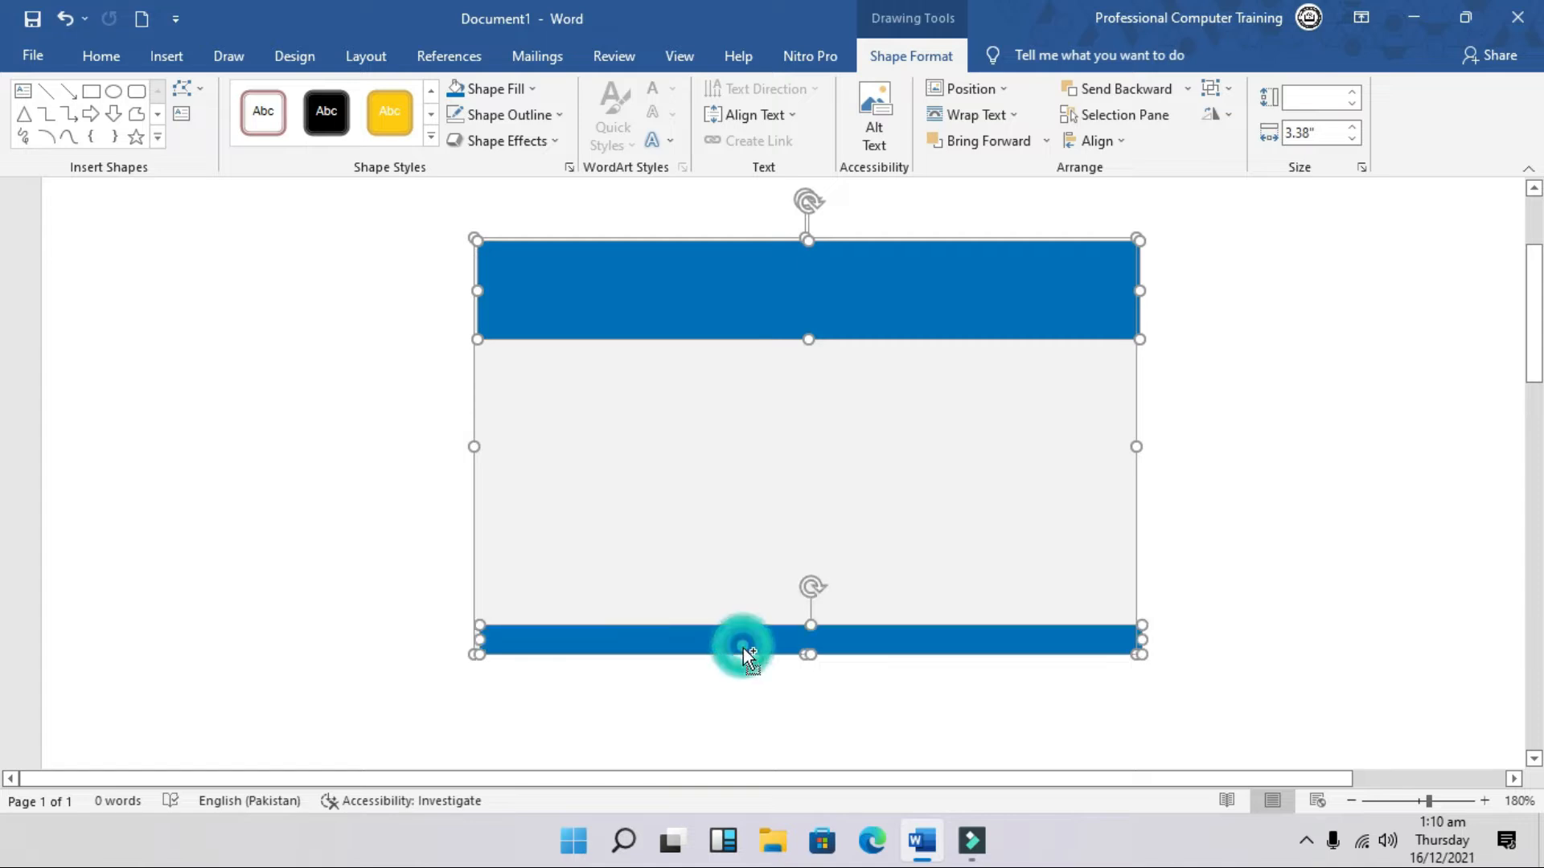
left_click(1130, 142)
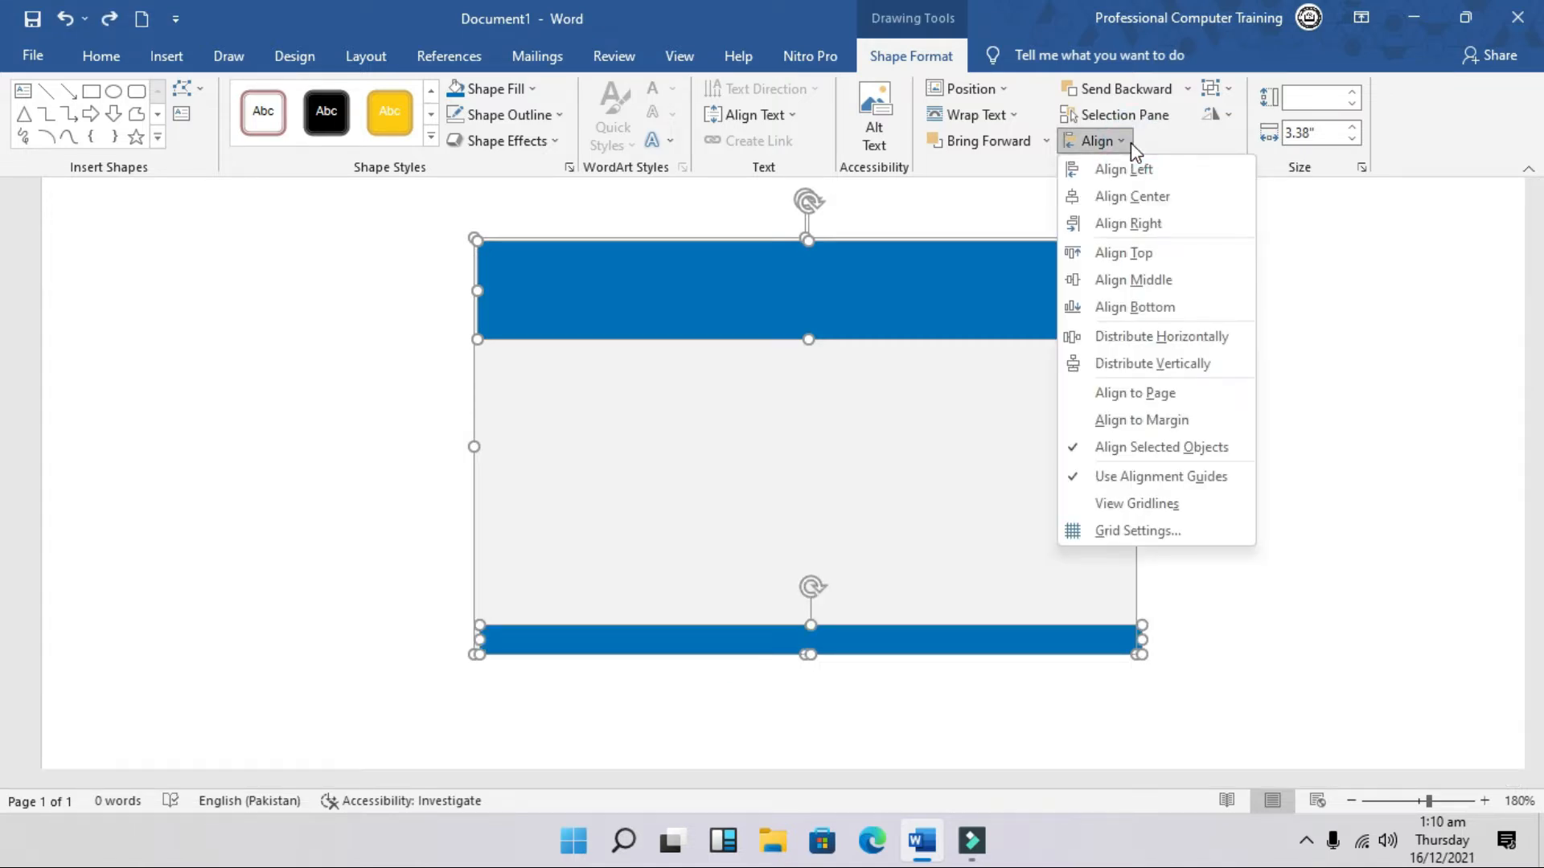
left_click(1154, 203)
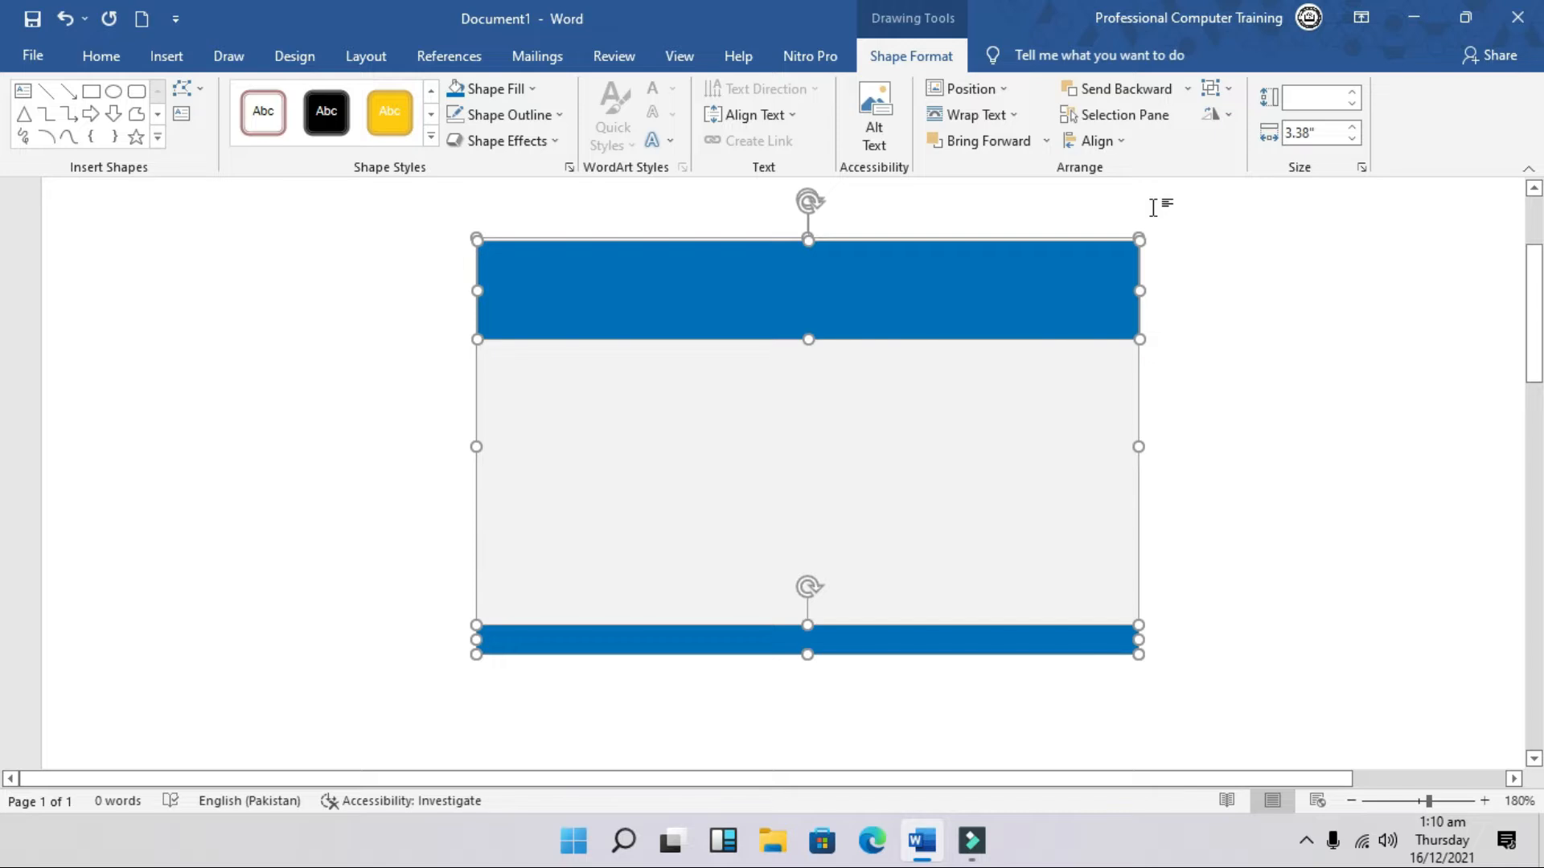
left_click(1180, 476)
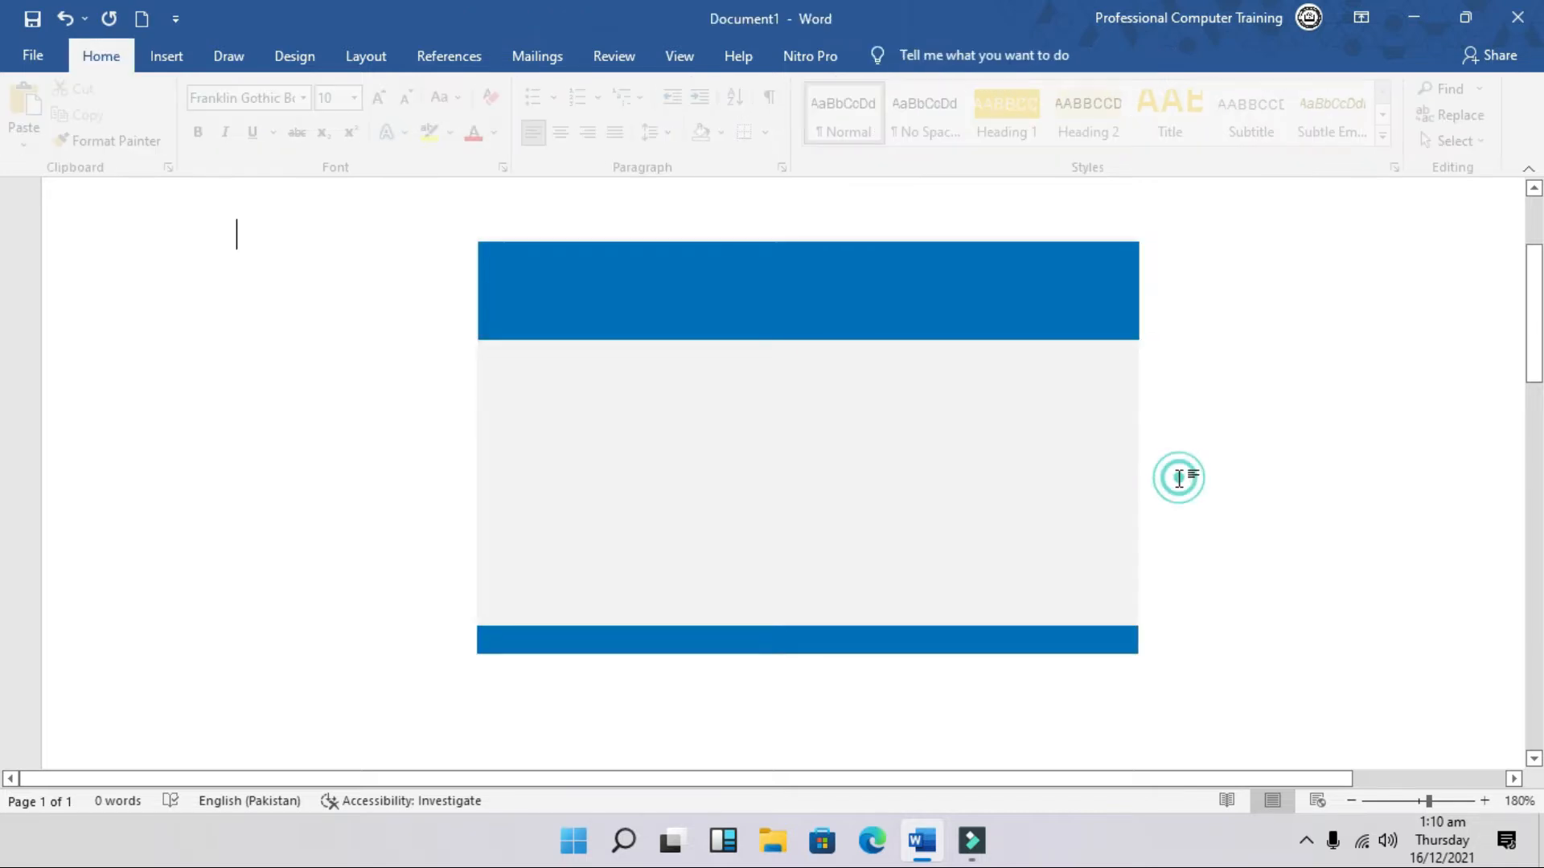
Step: Draw a rounded rectangle on the top-left of the card
left_click(967, 322)
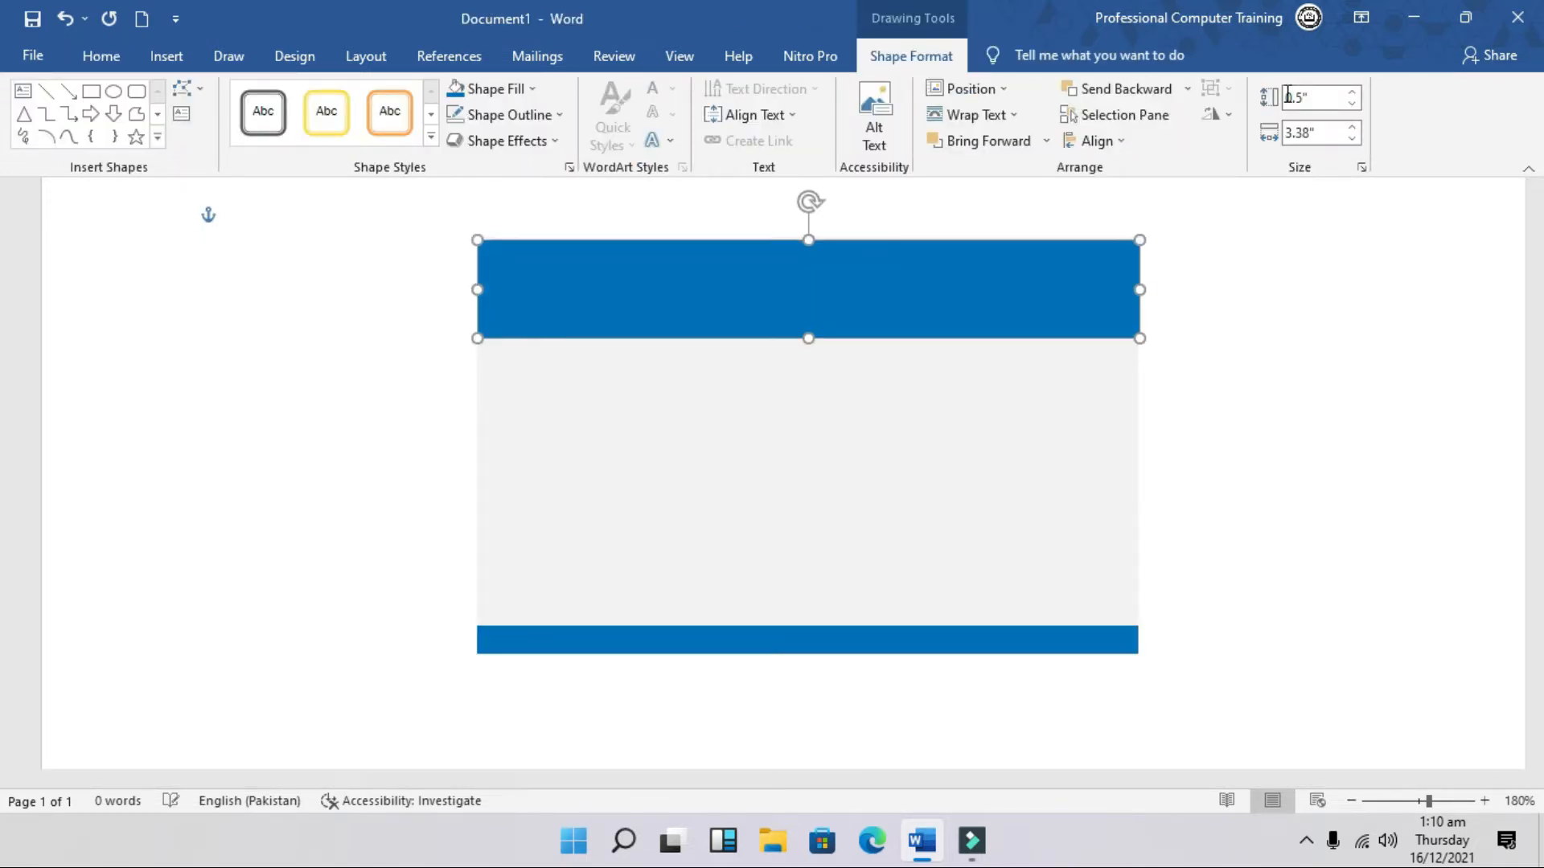
left_click(971, 218)
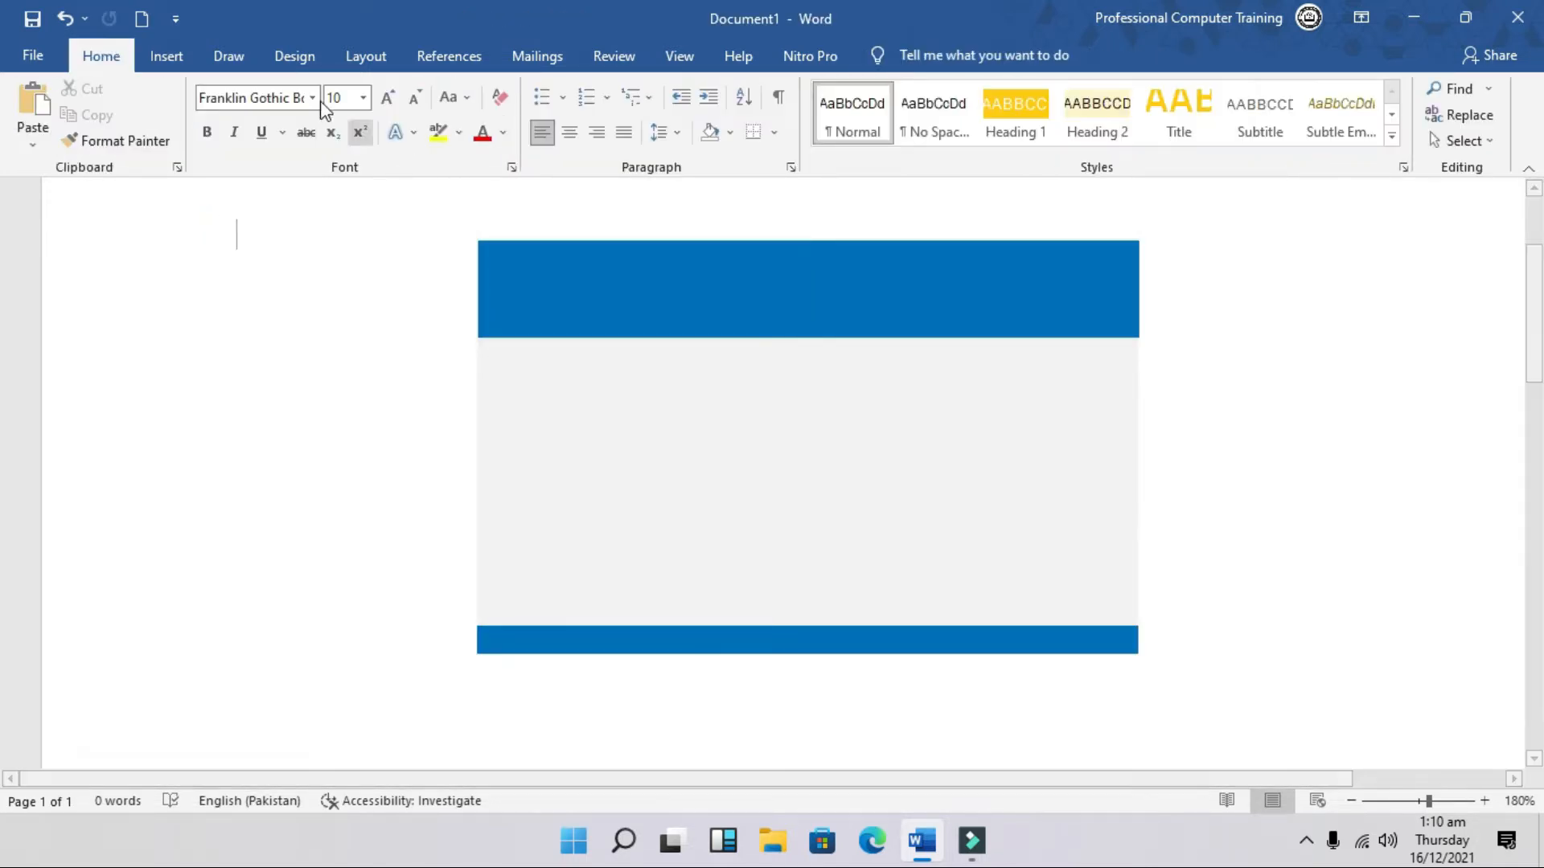
left_click(159, 58)
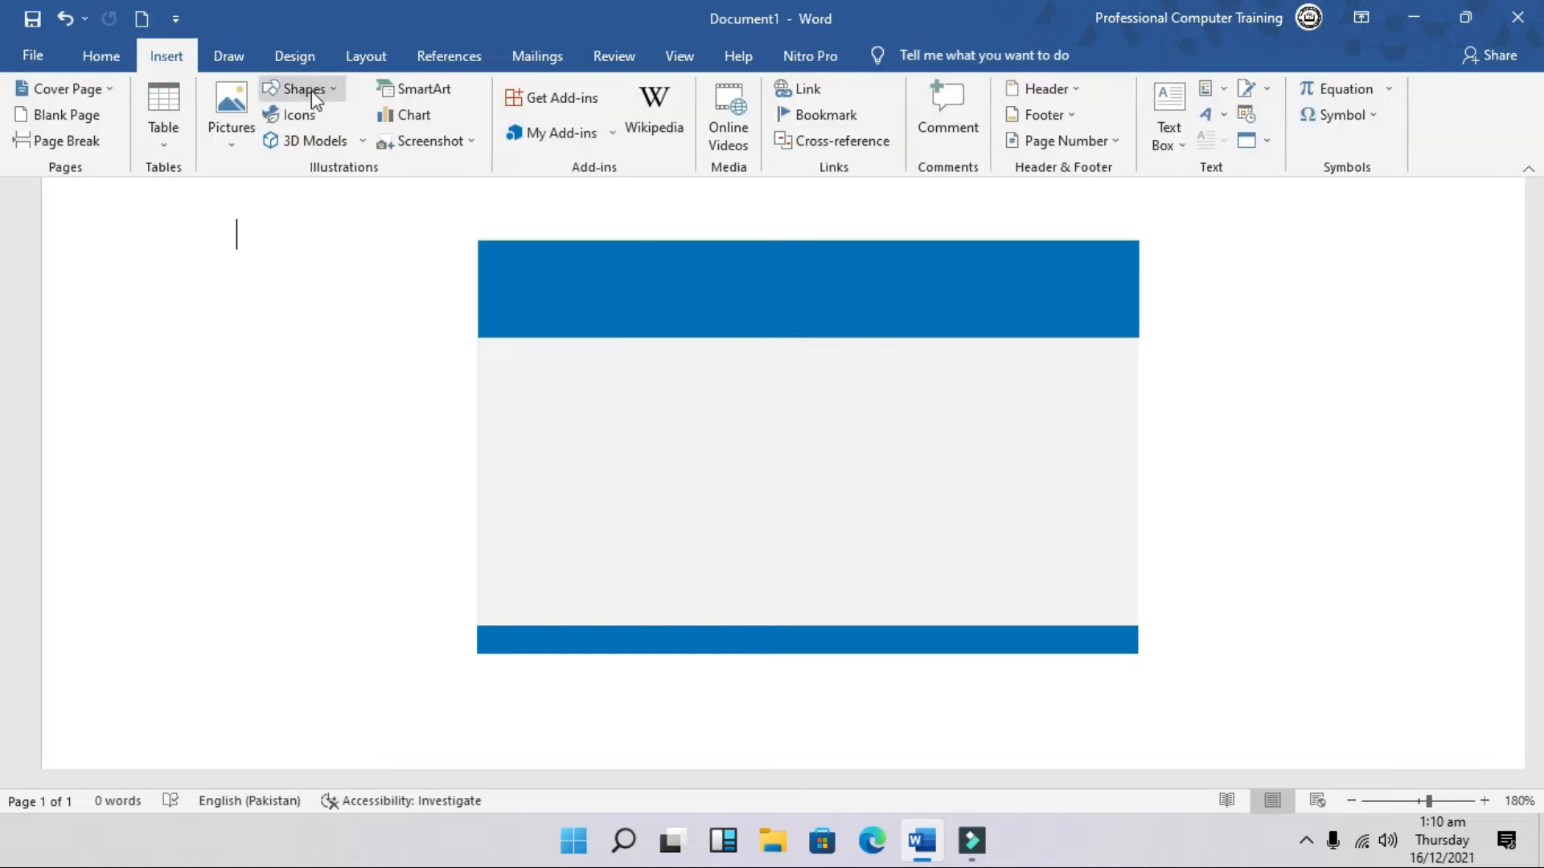
left_click(336, 91)
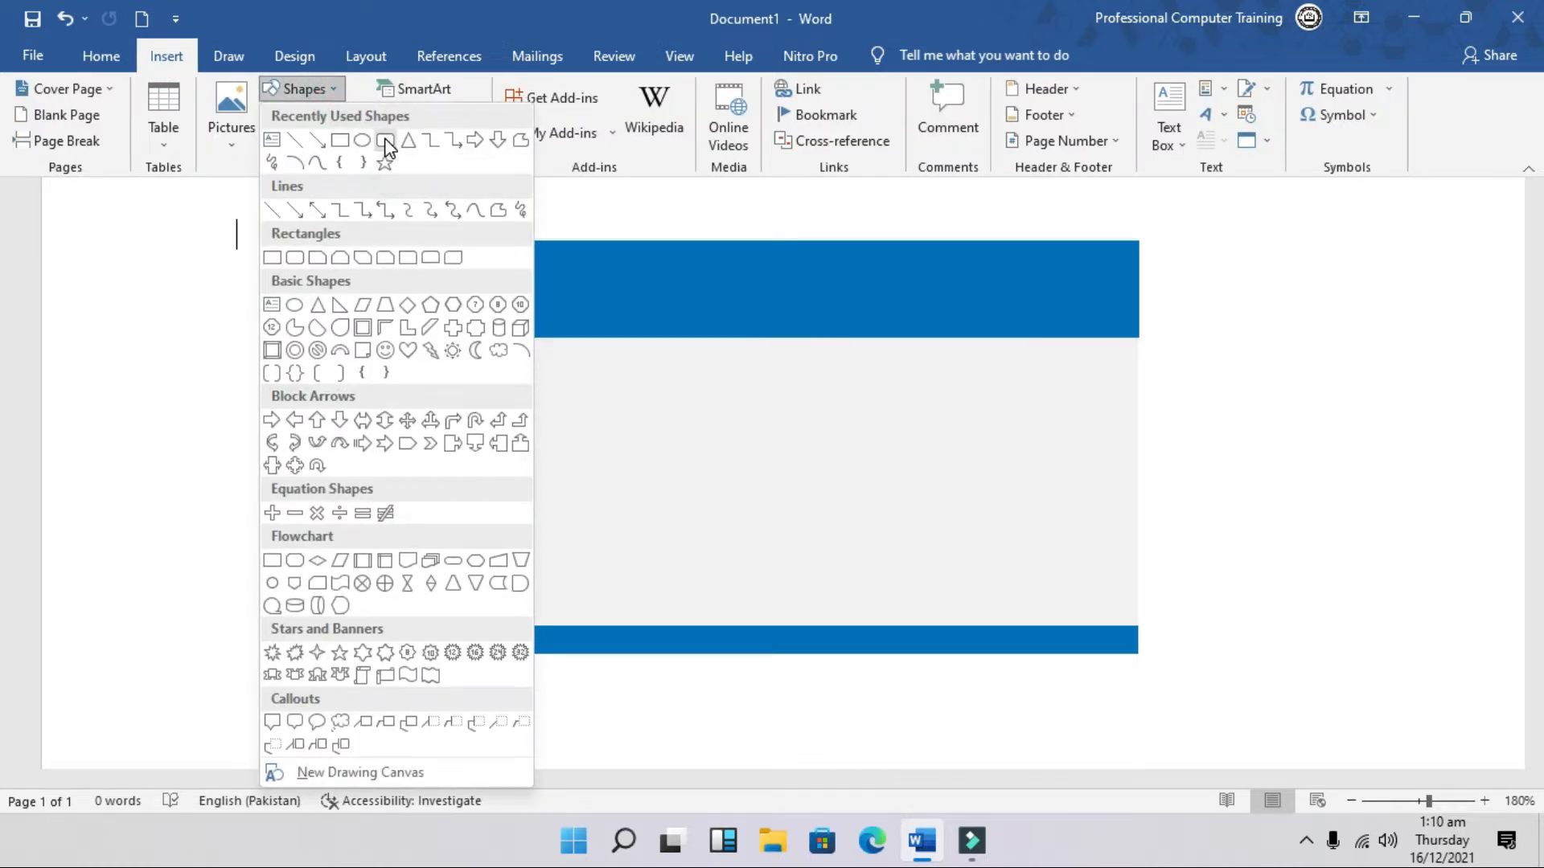
left_click(387, 145)
left_click_drag(499, 260, 673, 454)
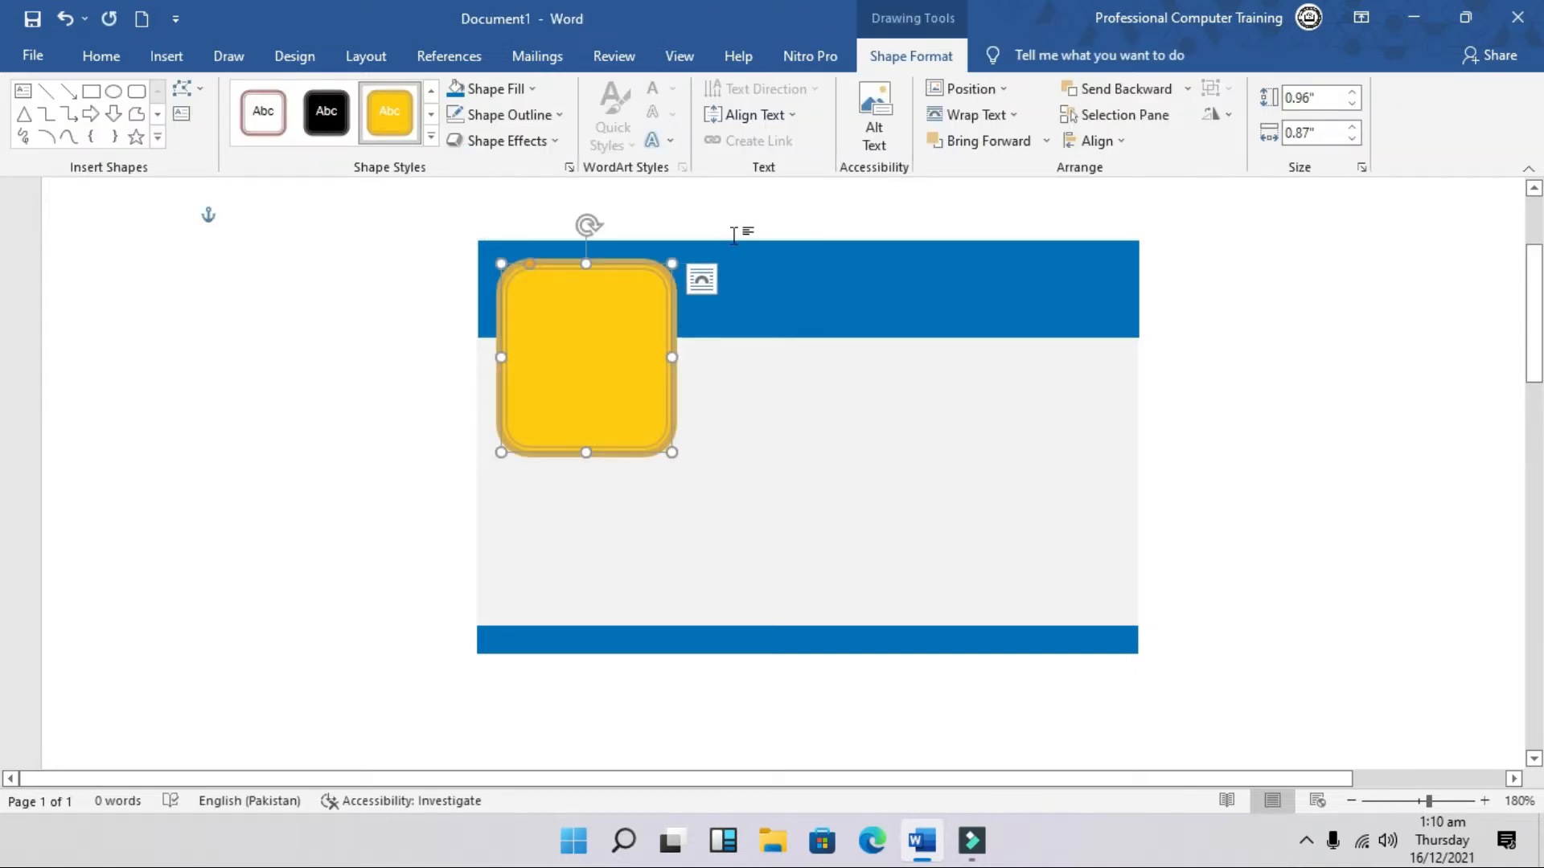
Step: Remove the rounded shape's outline, fill it dark blue, and butt it against the header
left_click(553, 113)
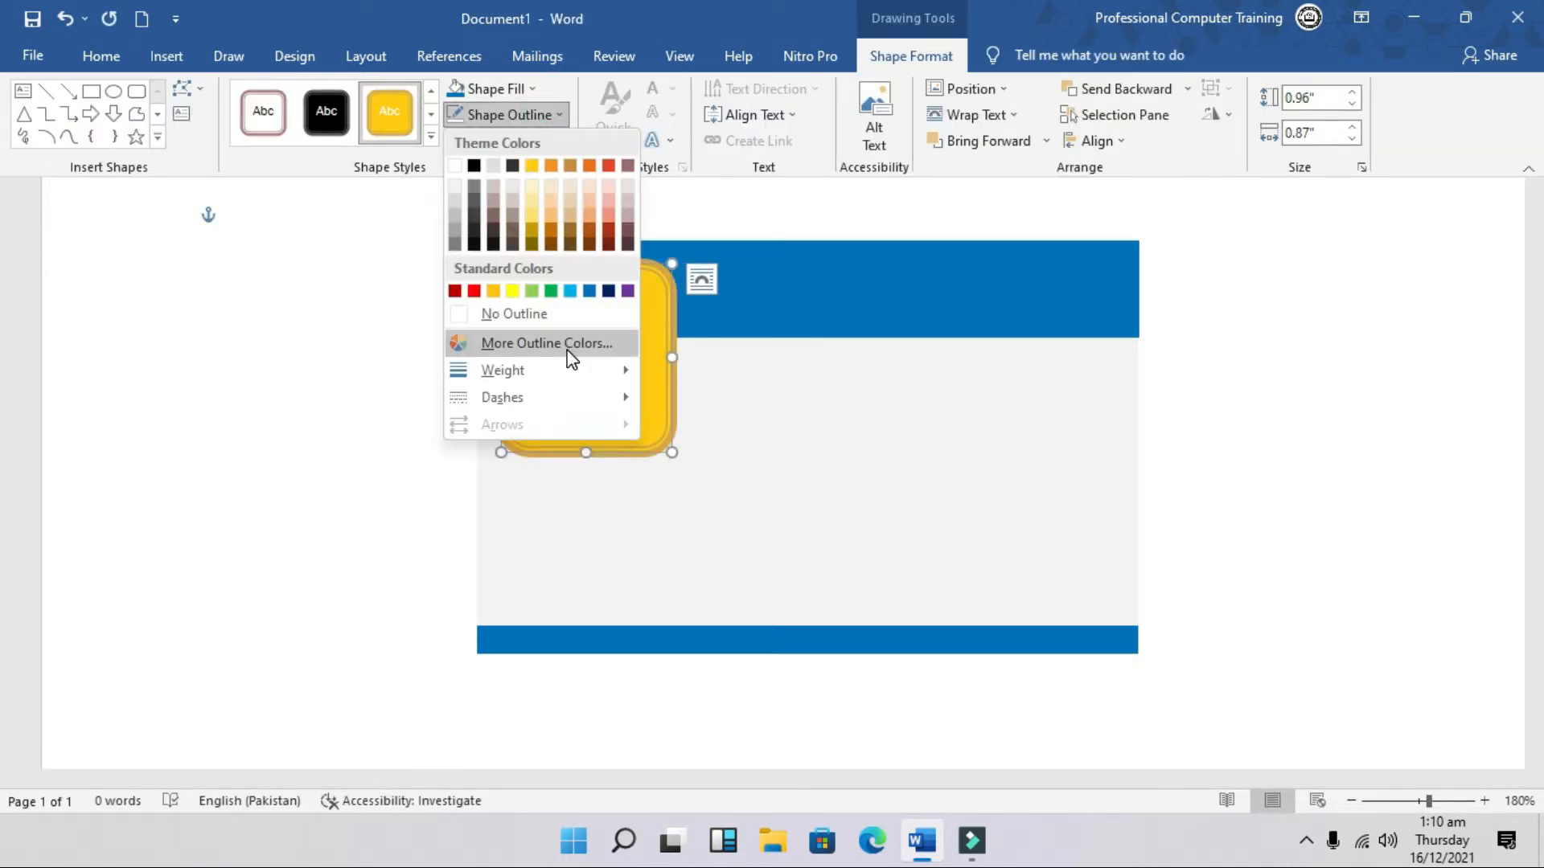
left_click(555, 315)
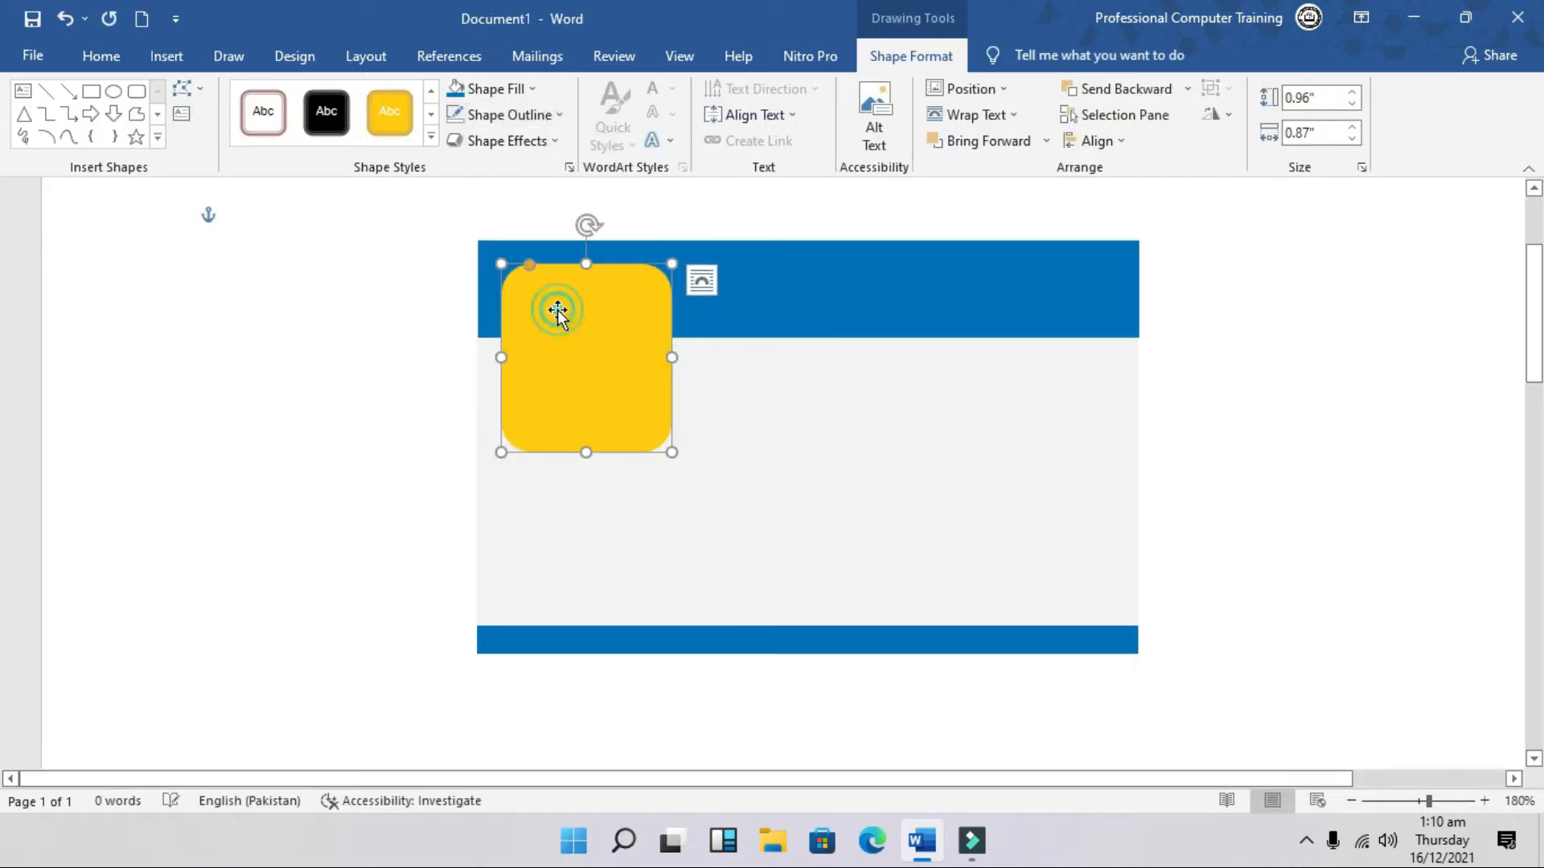
left_click(531, 87)
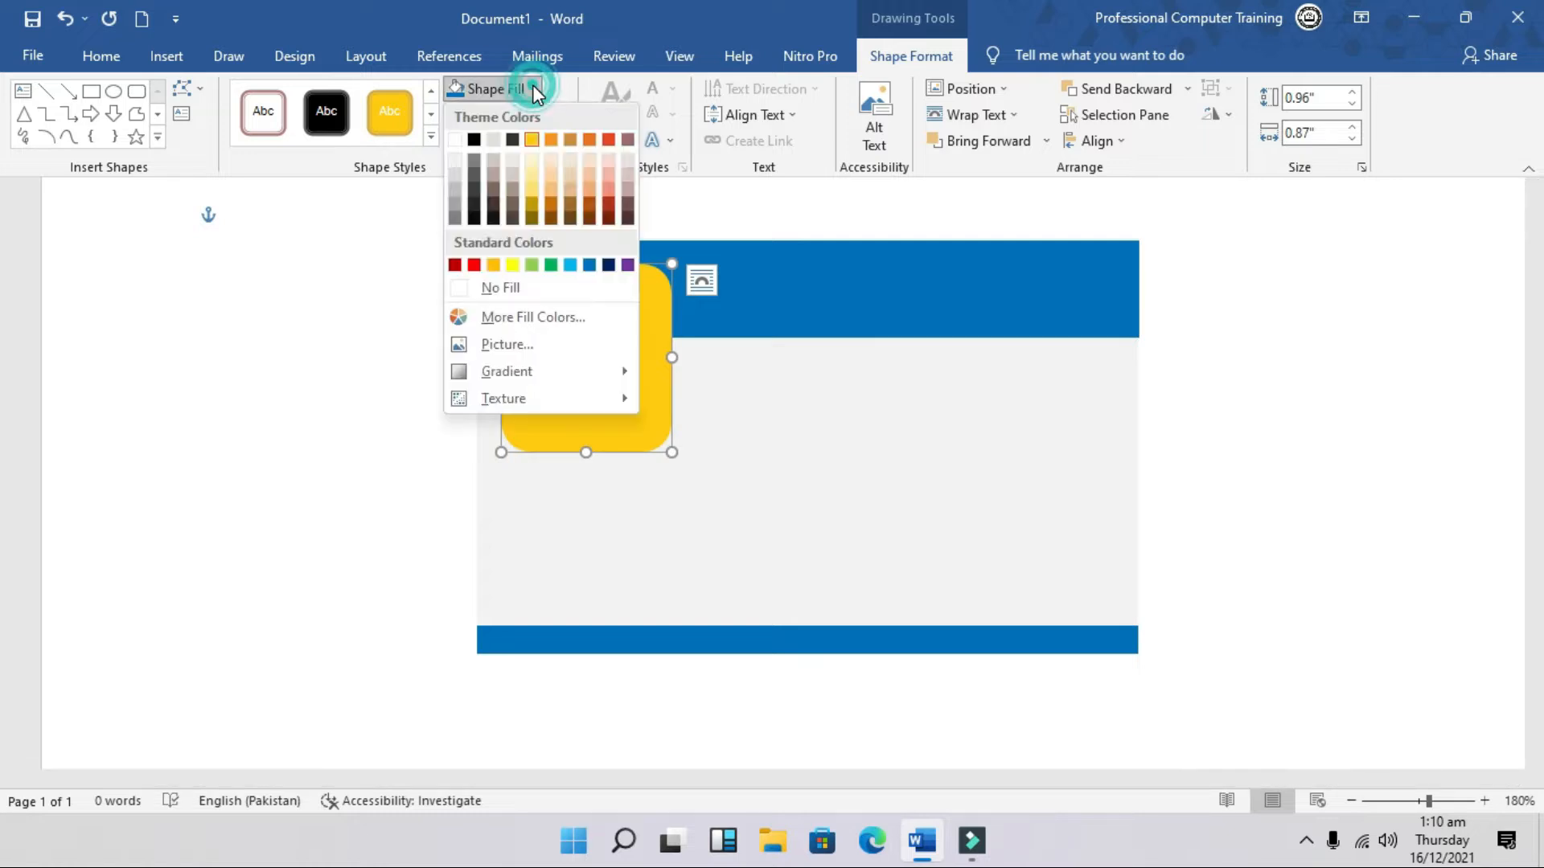
left_click(589, 265)
left_click_drag(596, 390, 573, 372)
key("Escape")
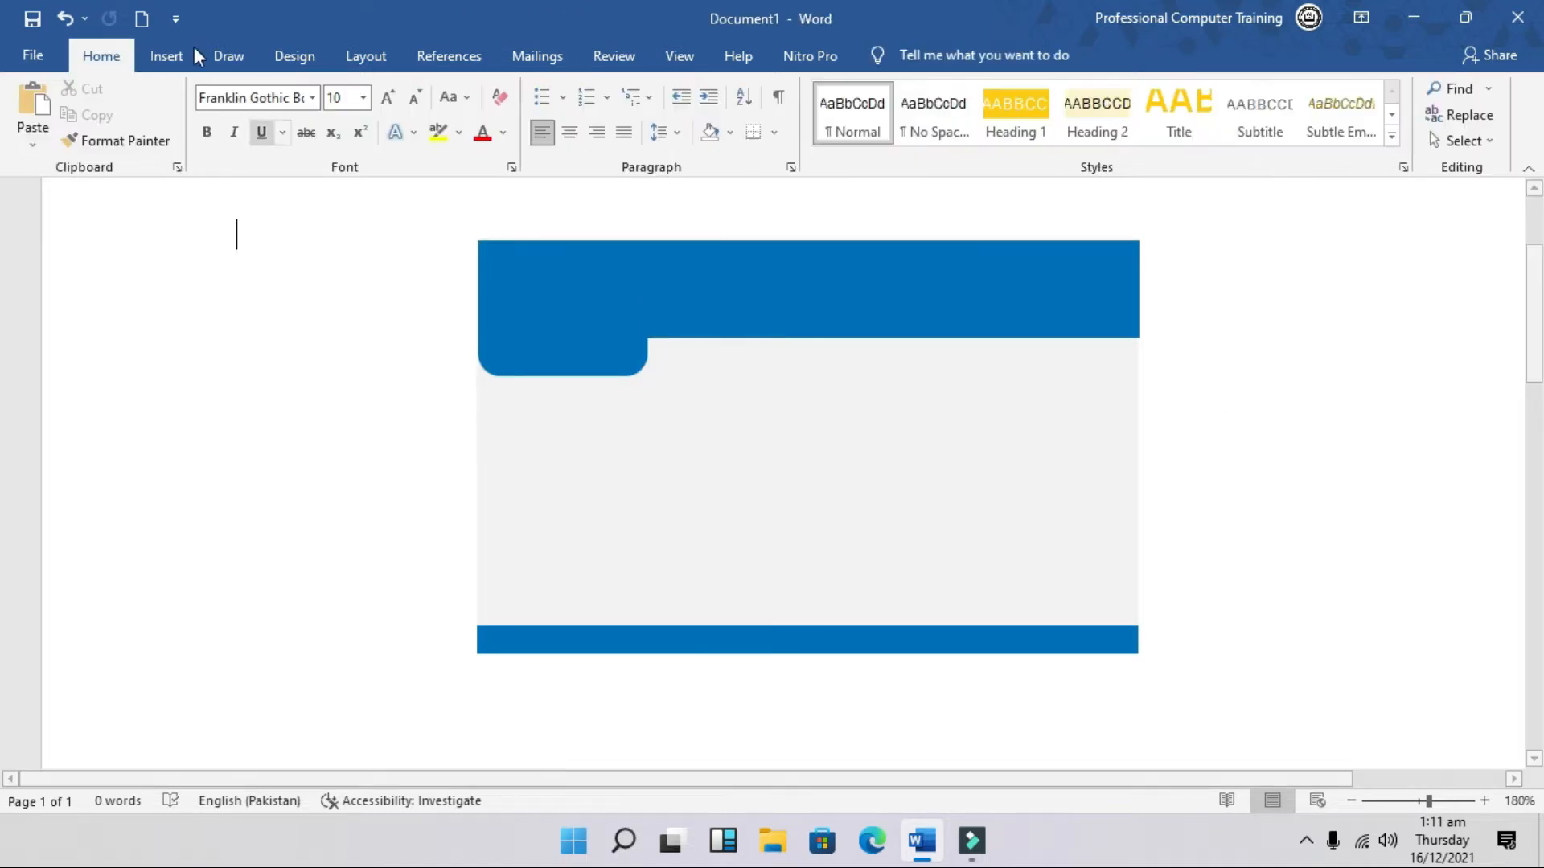
Step: Draw a wide borderless light grey rounded rectangle and move it up under the header
left_click(171, 58)
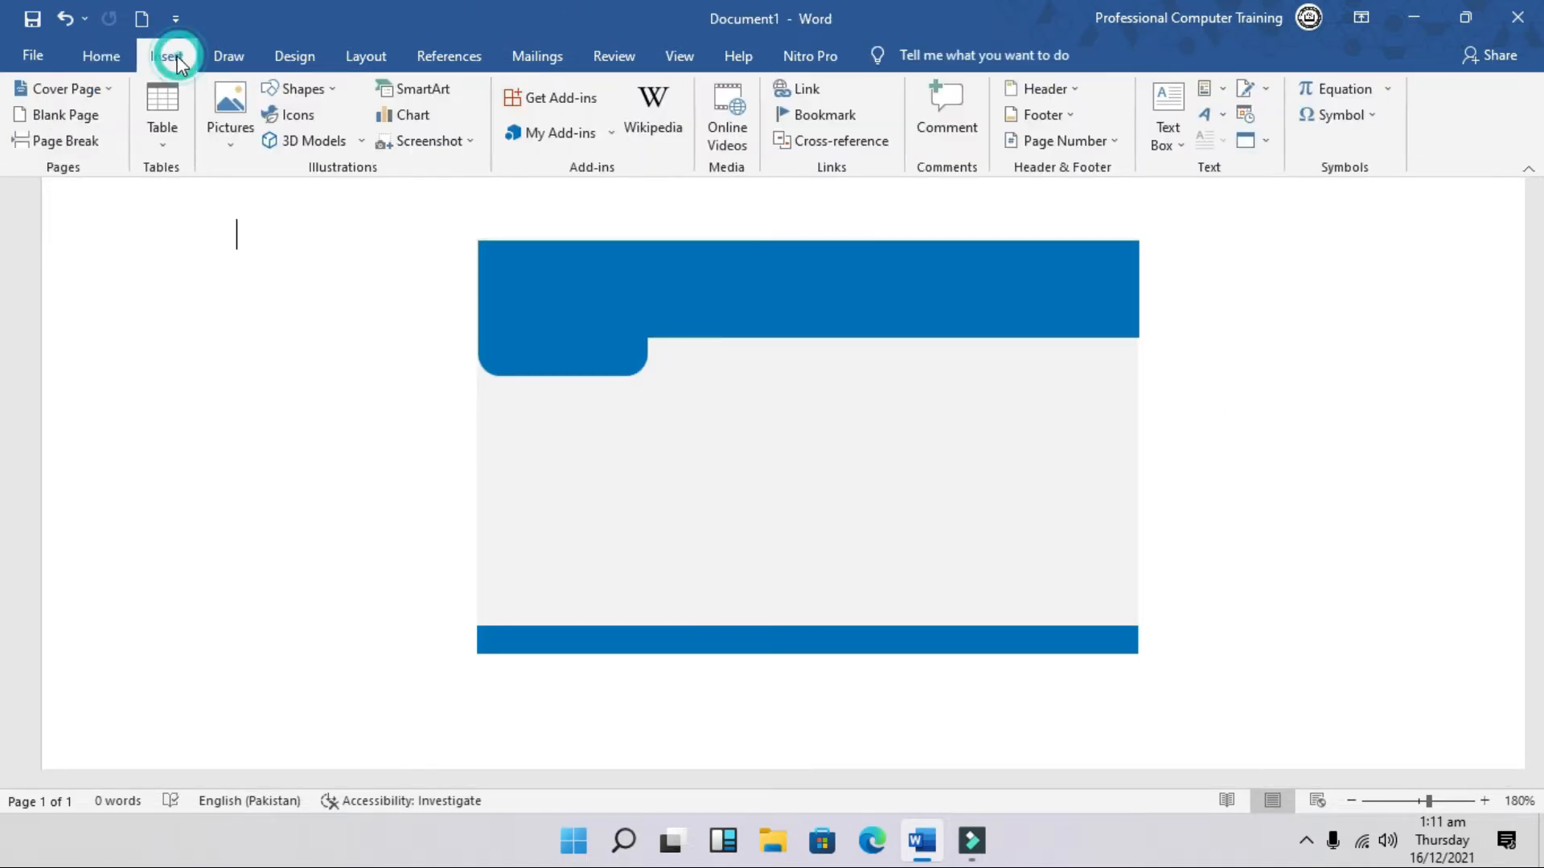
left_click(328, 90)
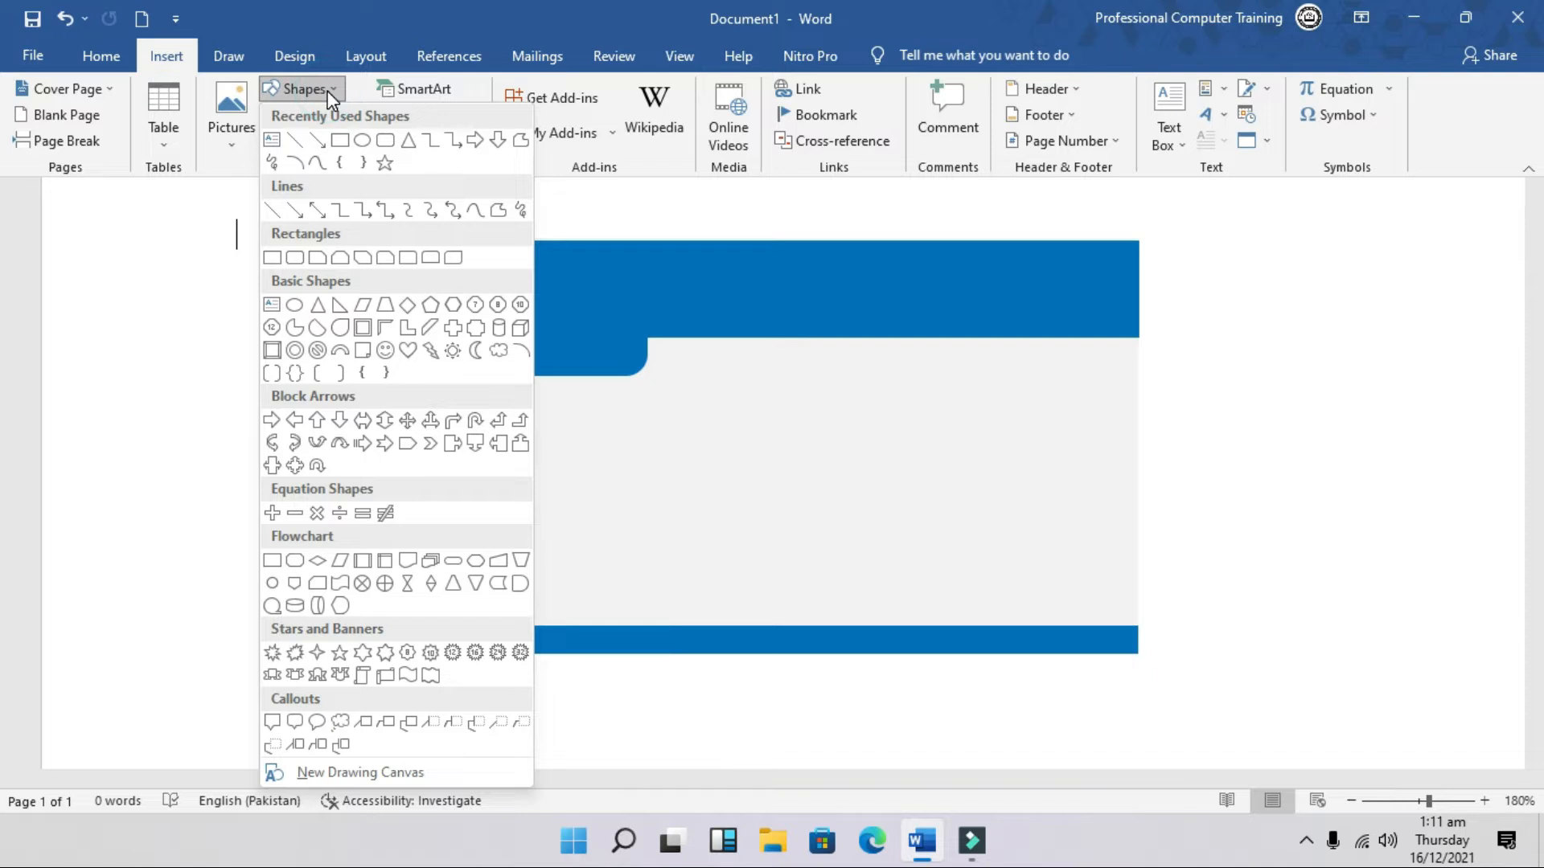
left_click(385, 142)
left_click_drag(546, 420, 1084, 488)
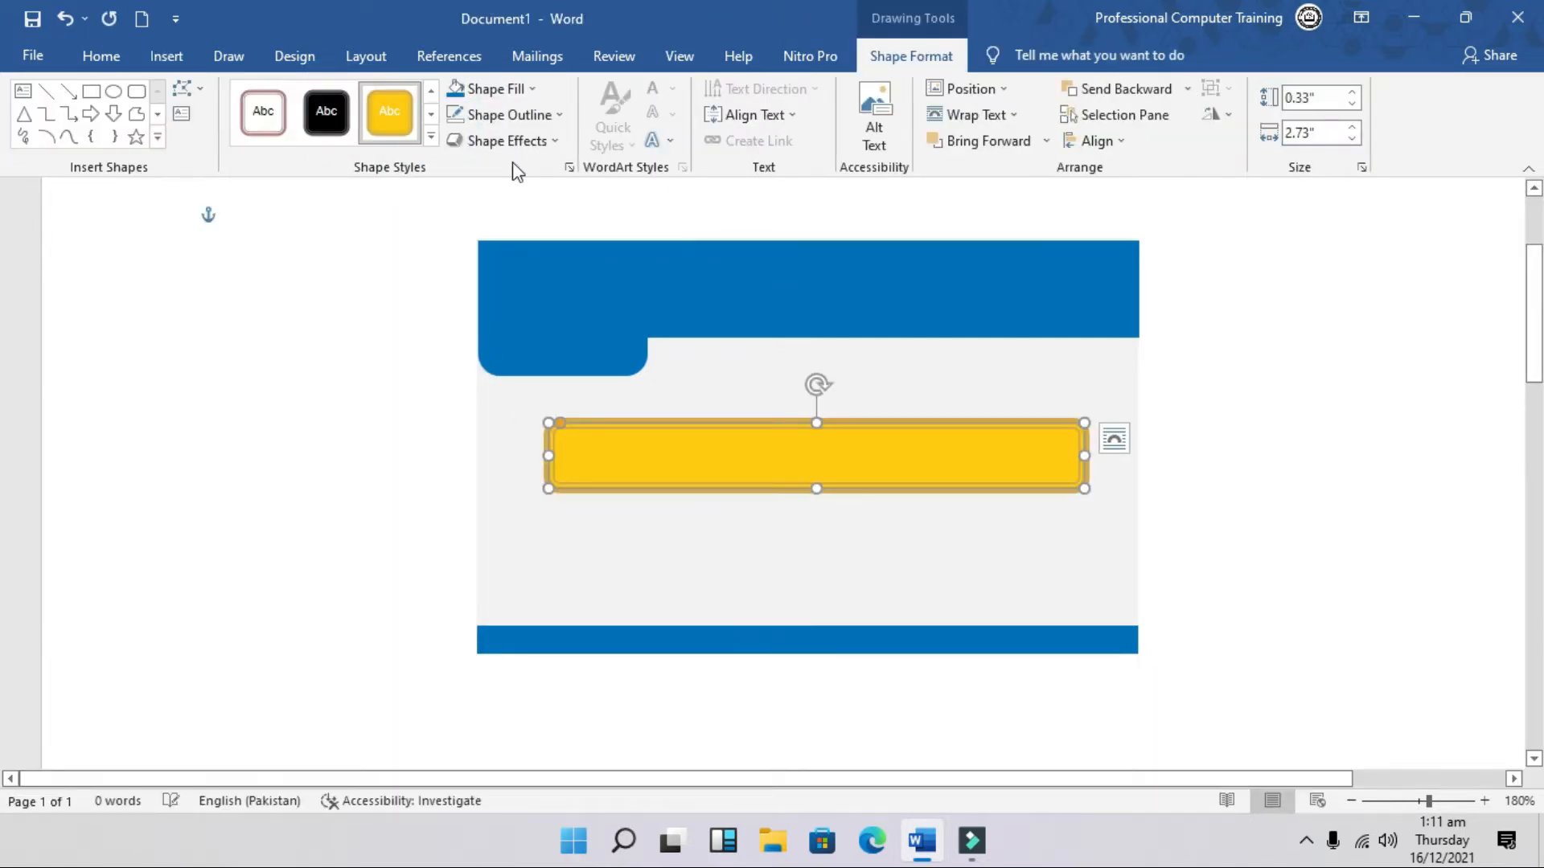
left_click(552, 115)
left_click(515, 314)
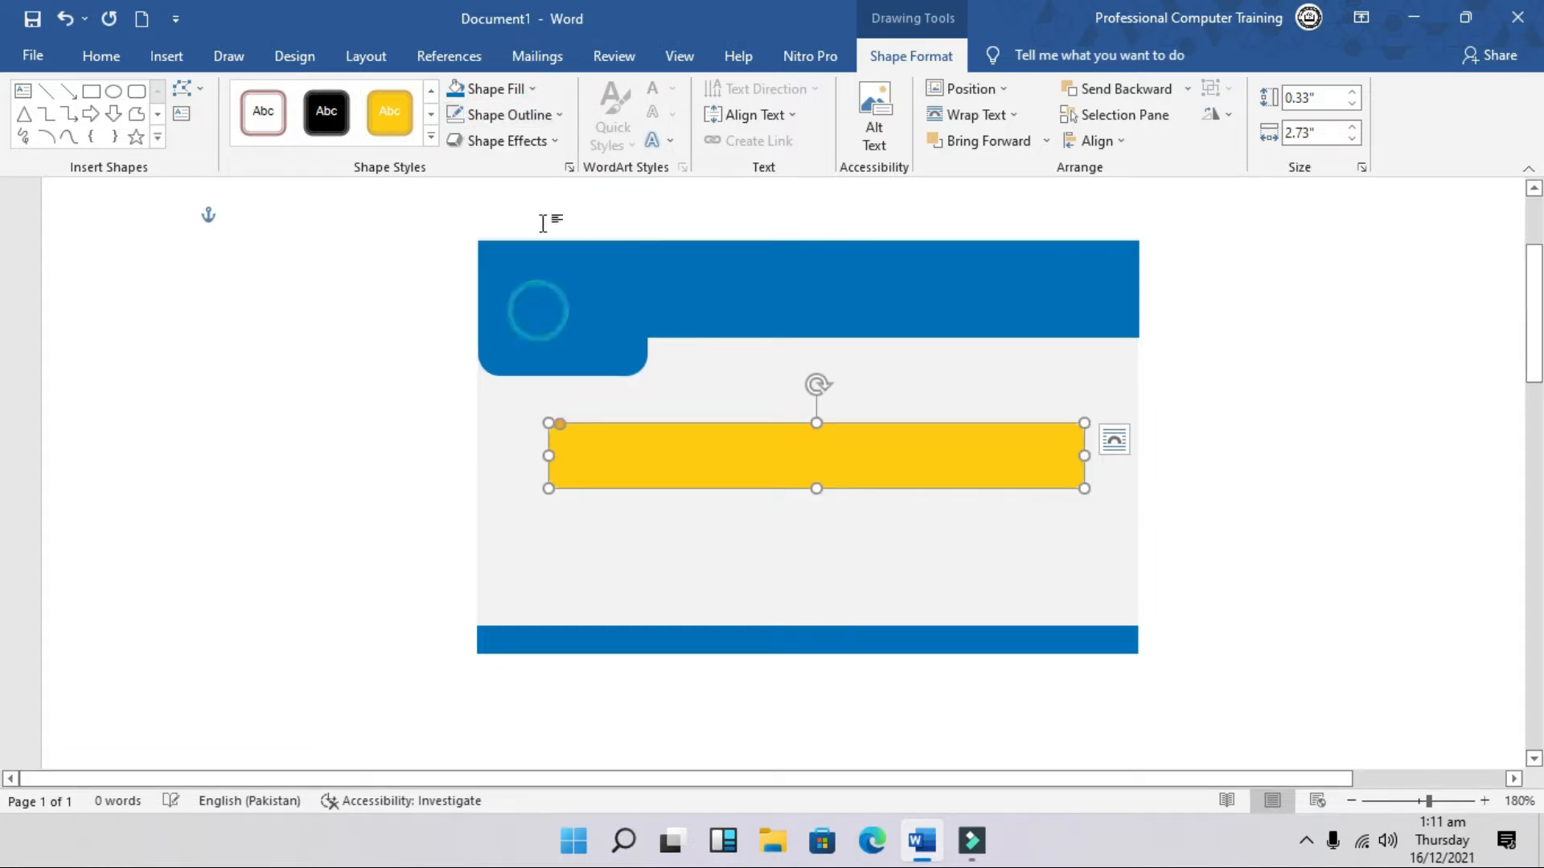
left_click(534, 89)
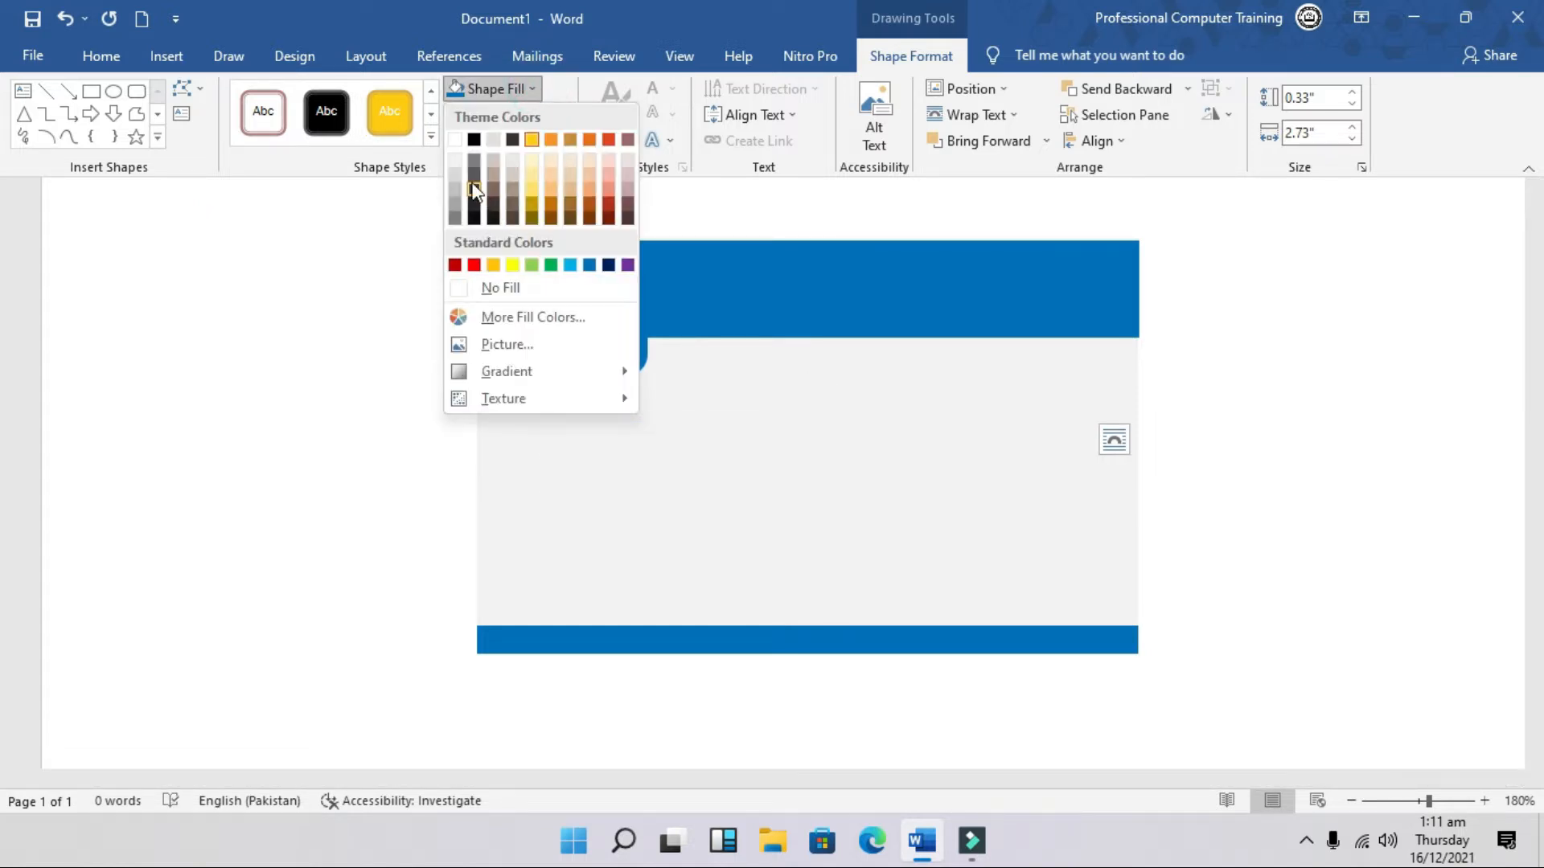
left_click(451, 178)
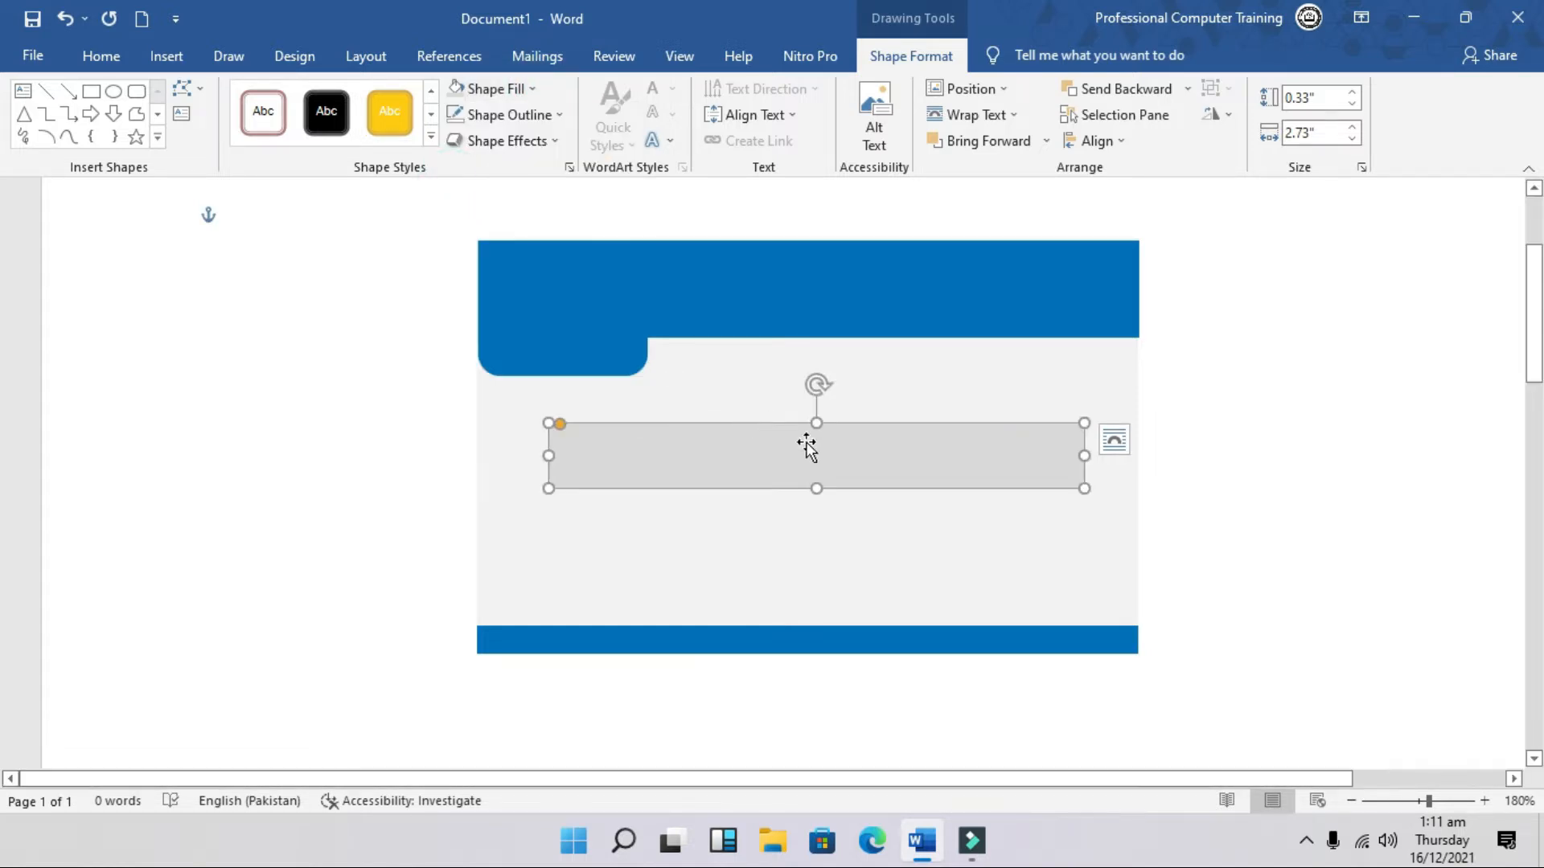
left_click_drag(848, 455, 910, 345)
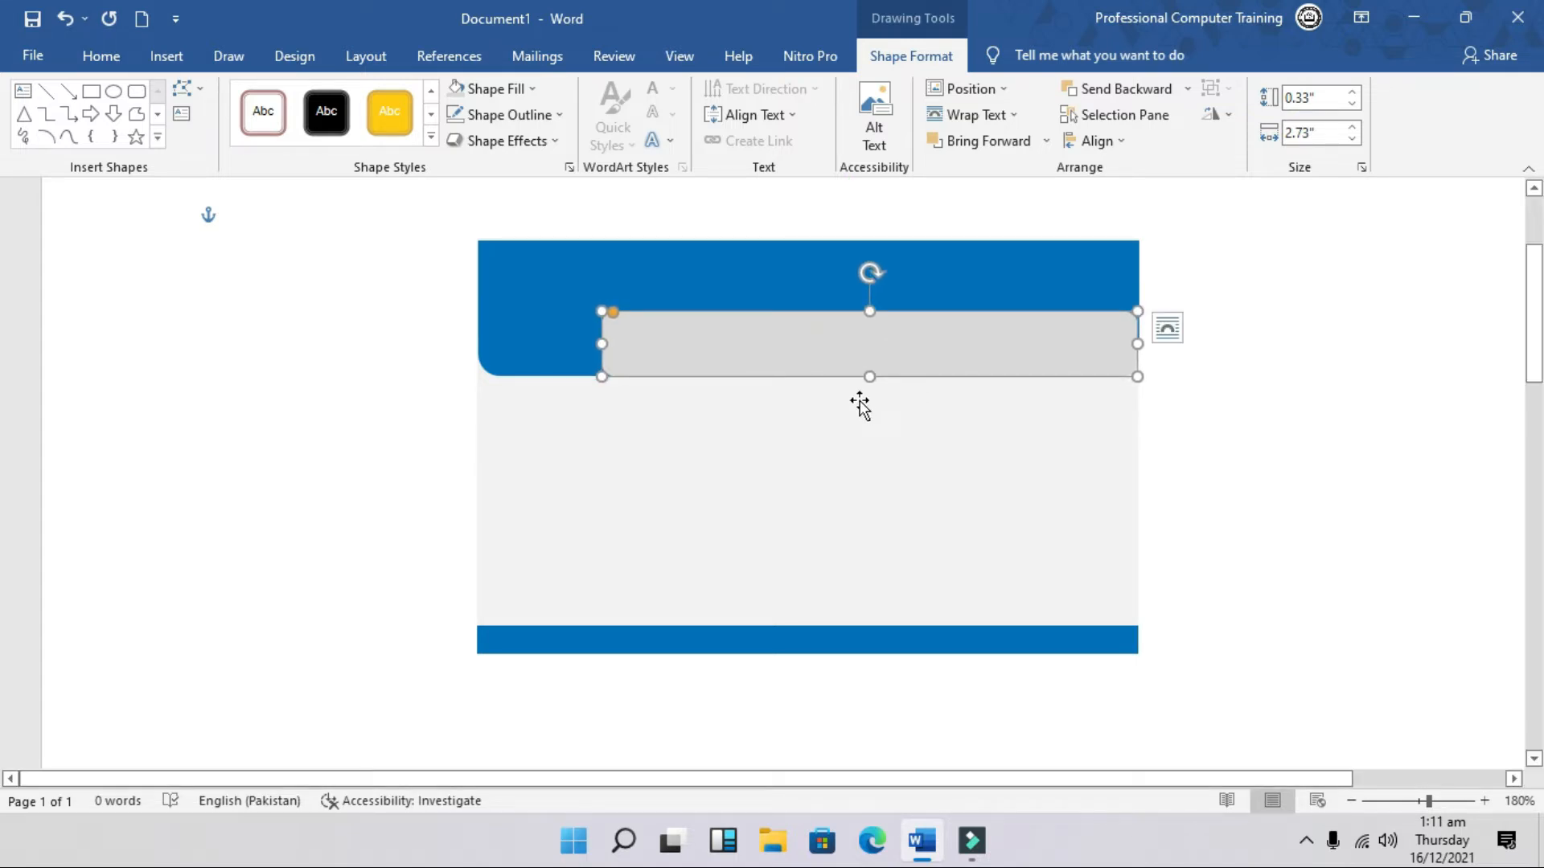
Step: Send the grey strip backward twice so it sits behind the blue header
left_click(1314, 455)
left_click(1034, 339)
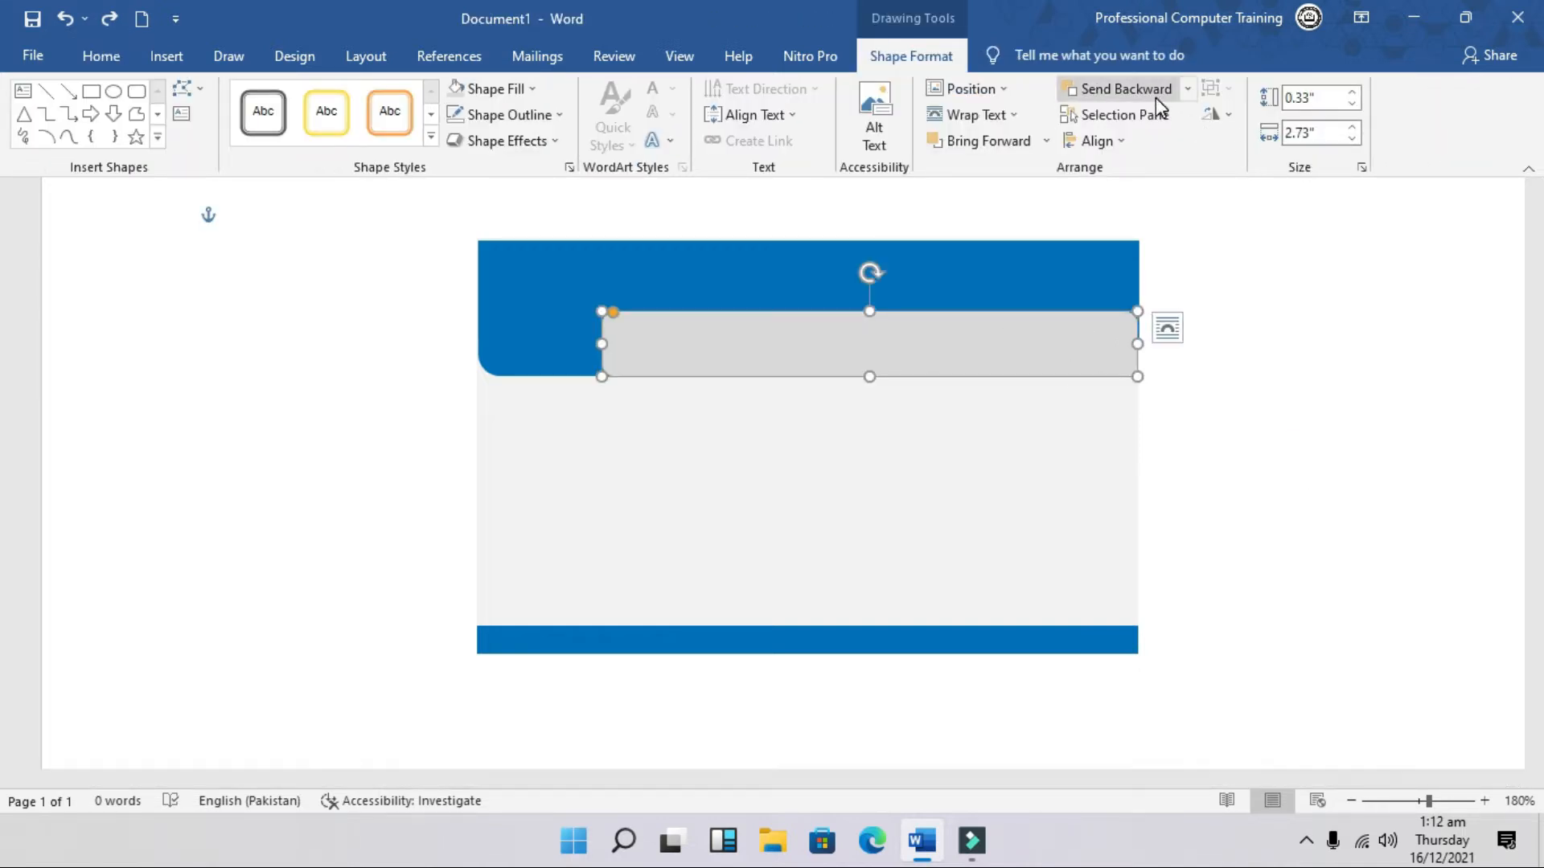
left_click(1146, 92)
left_click(1237, 417)
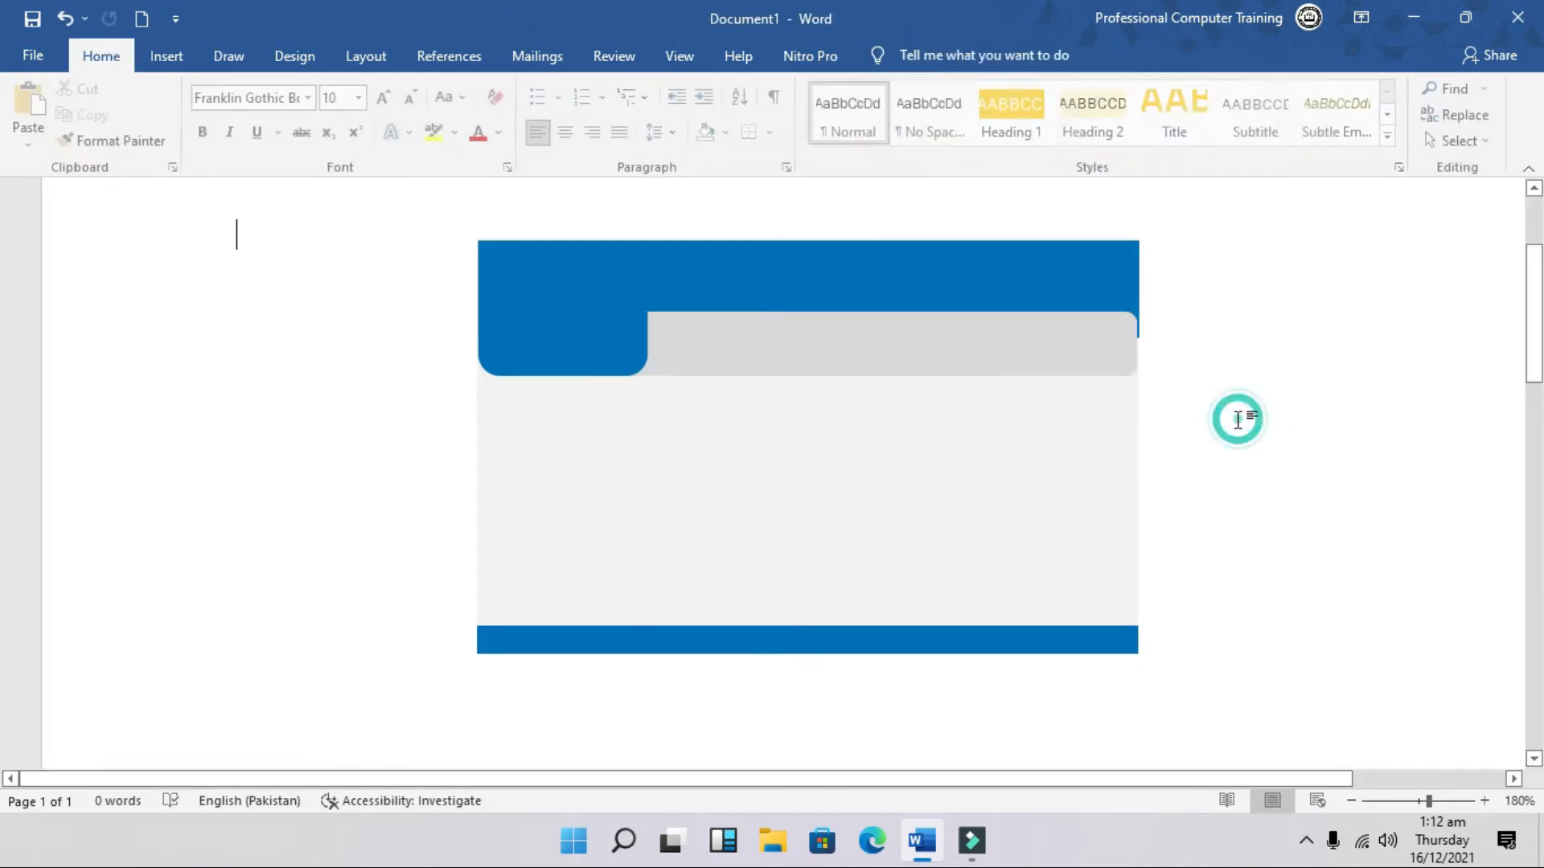
left_click(1088, 358)
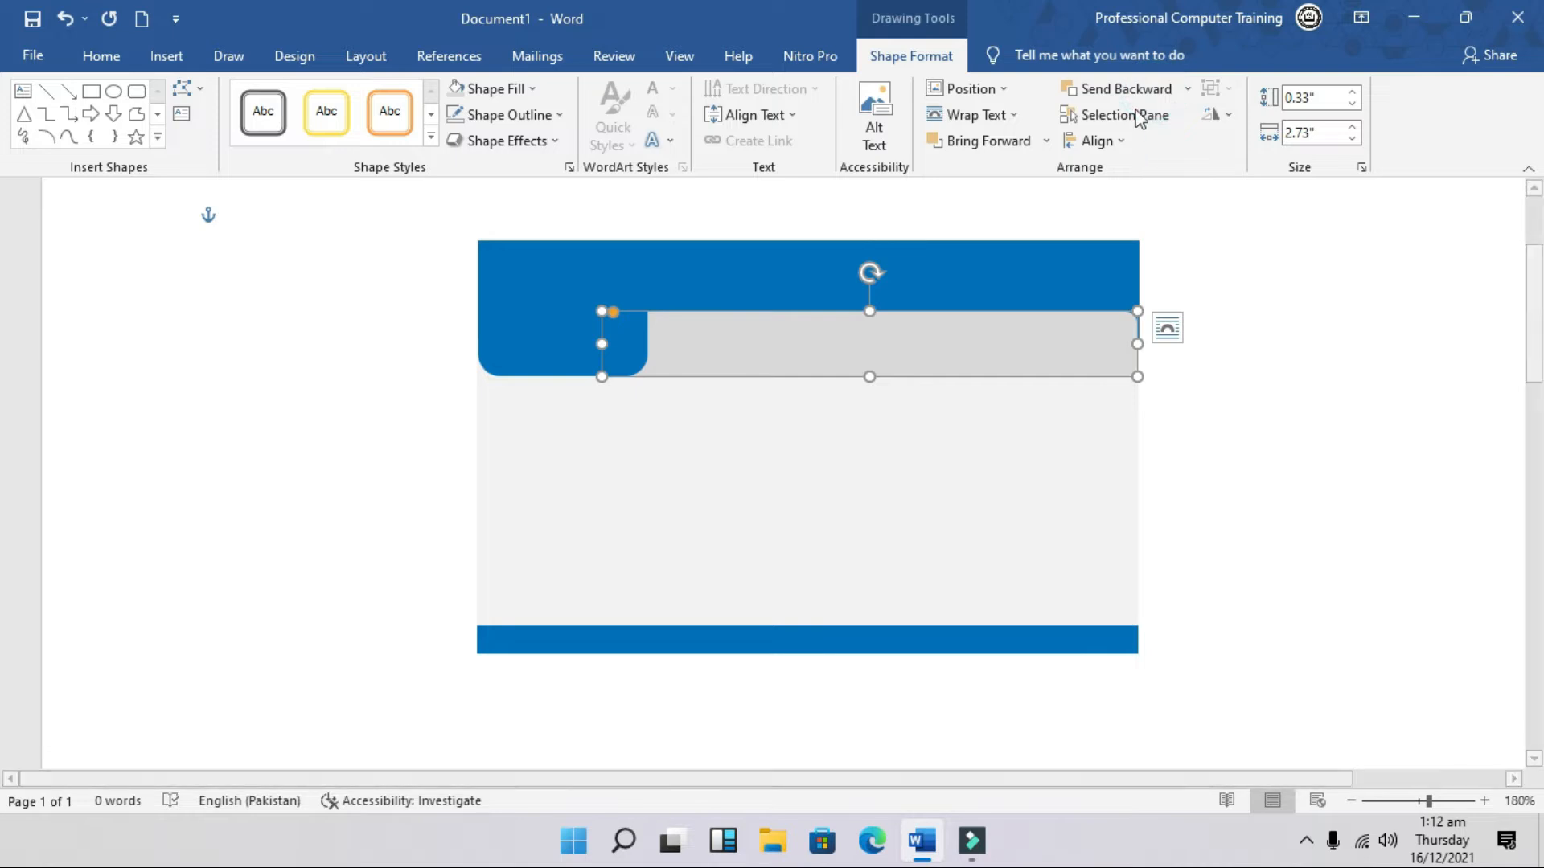
left_click(1121, 90)
left_click(1221, 389)
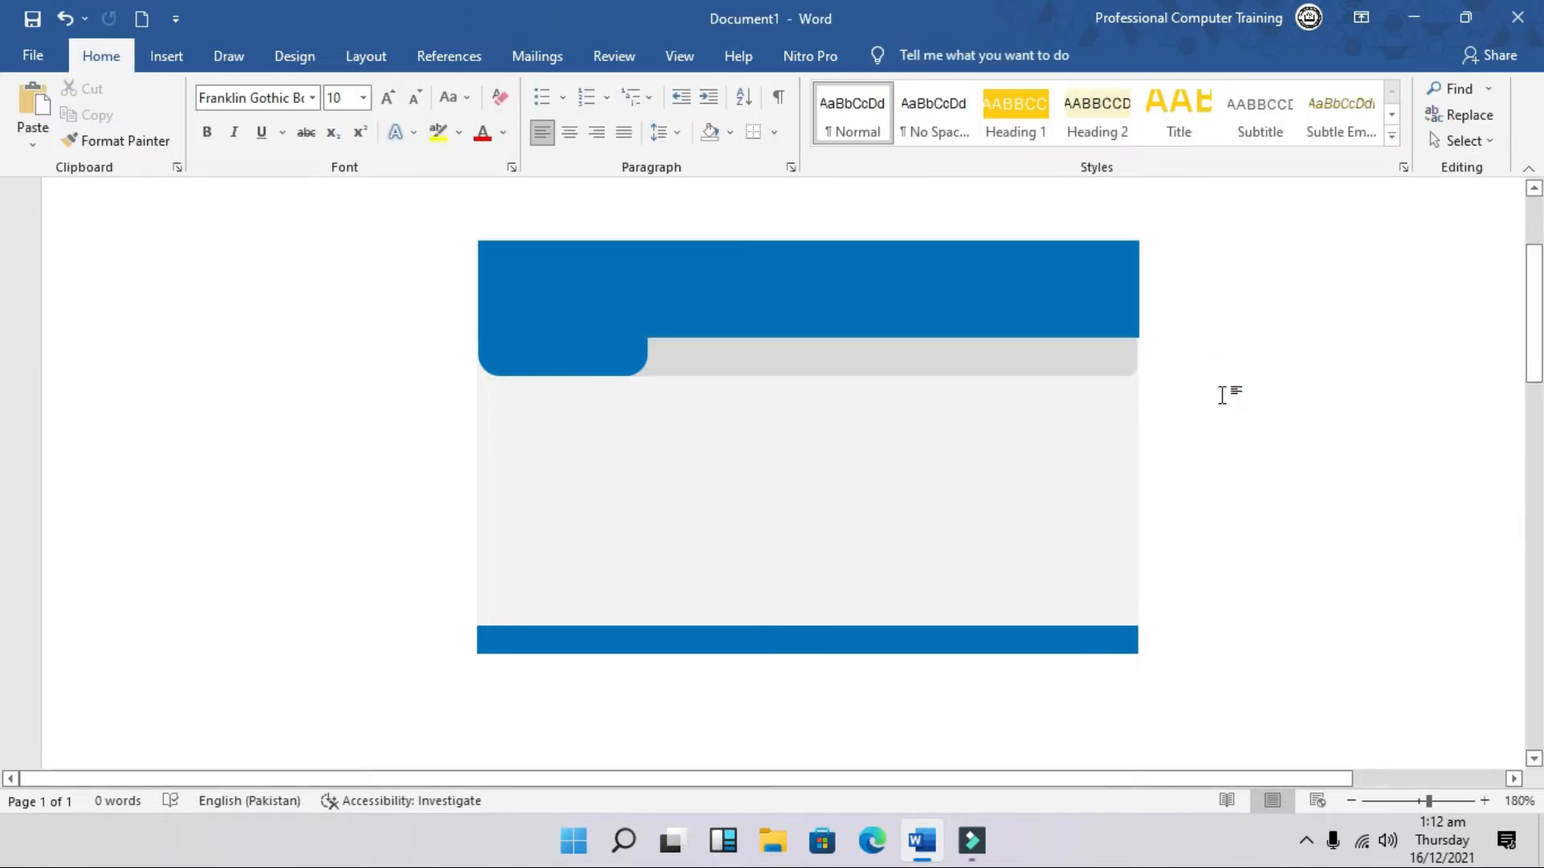
scroll(1221, 394, "up", 4)
left_click(717, 404)
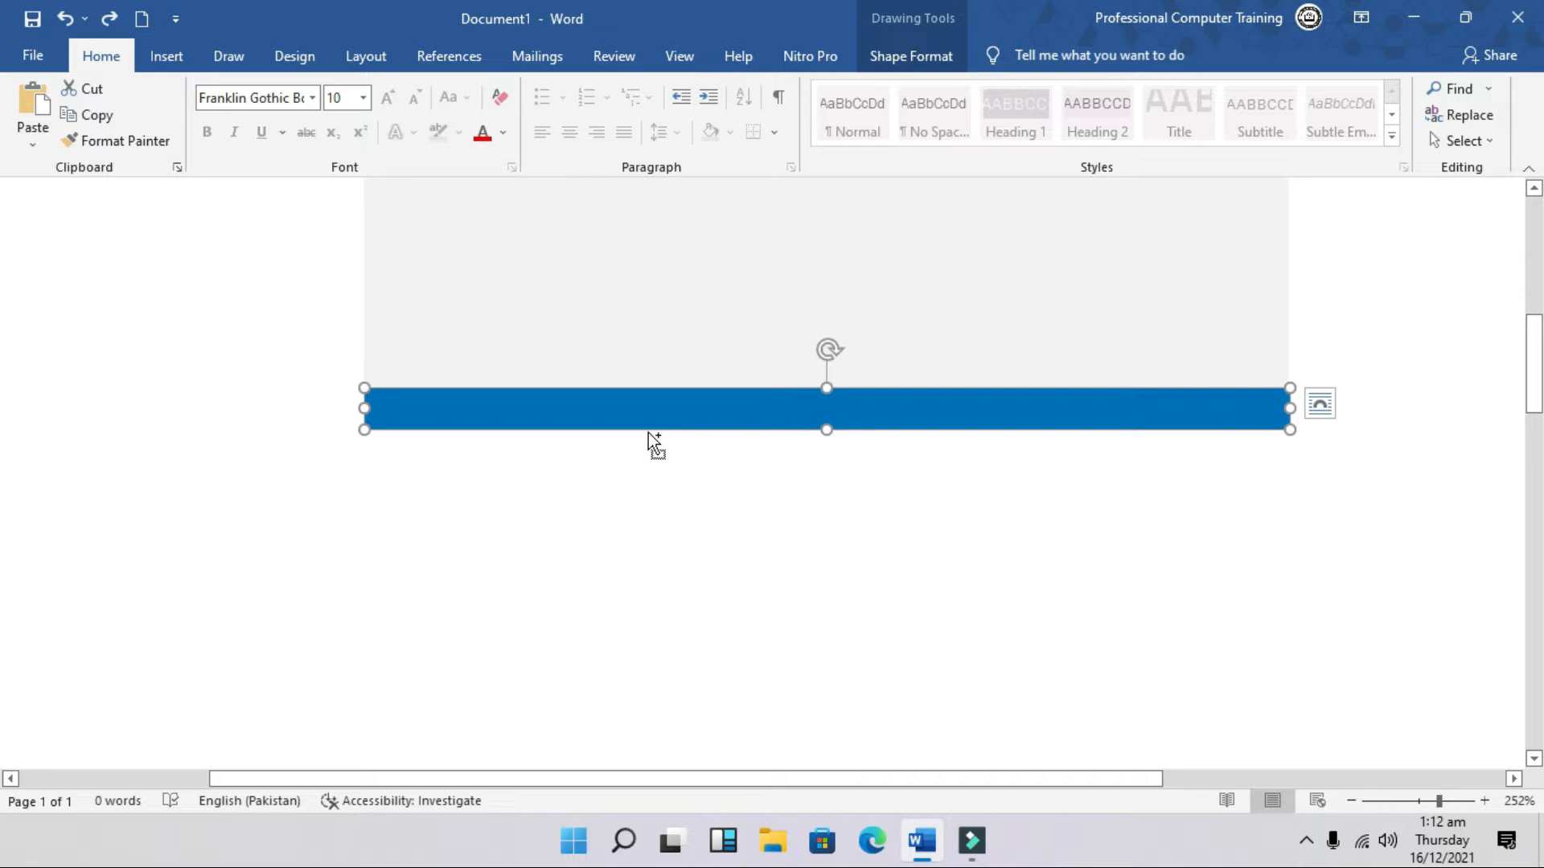
Step: Duplicate the bottom blue bar, fill it light grey, and stretch it upward above the bar
key("ctrl+v")
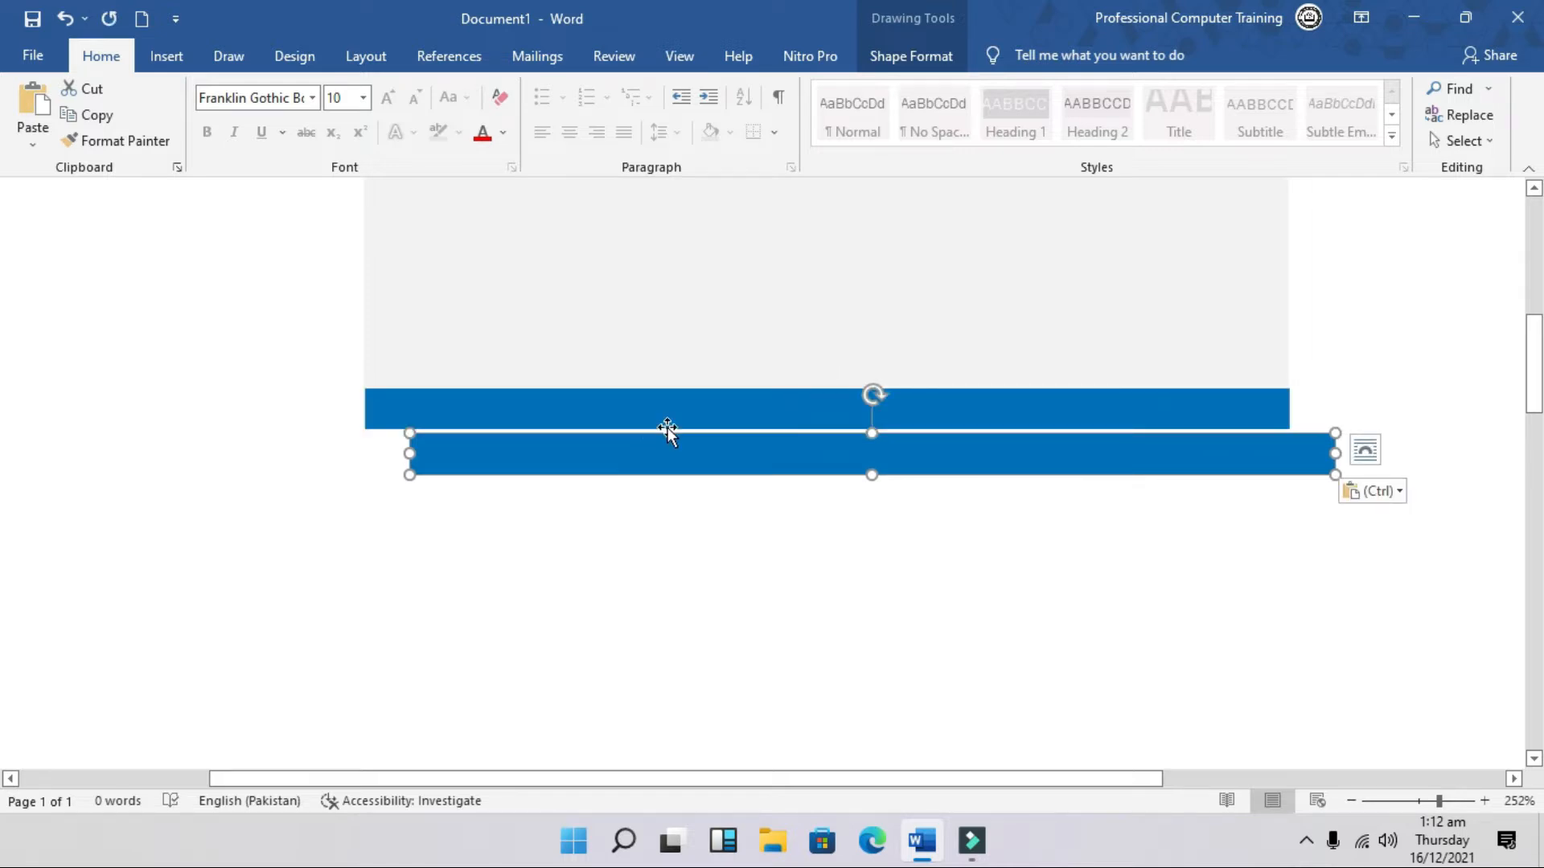
scroll(702, 461, "up", 4)
scroll(702, 461, "down", 4)
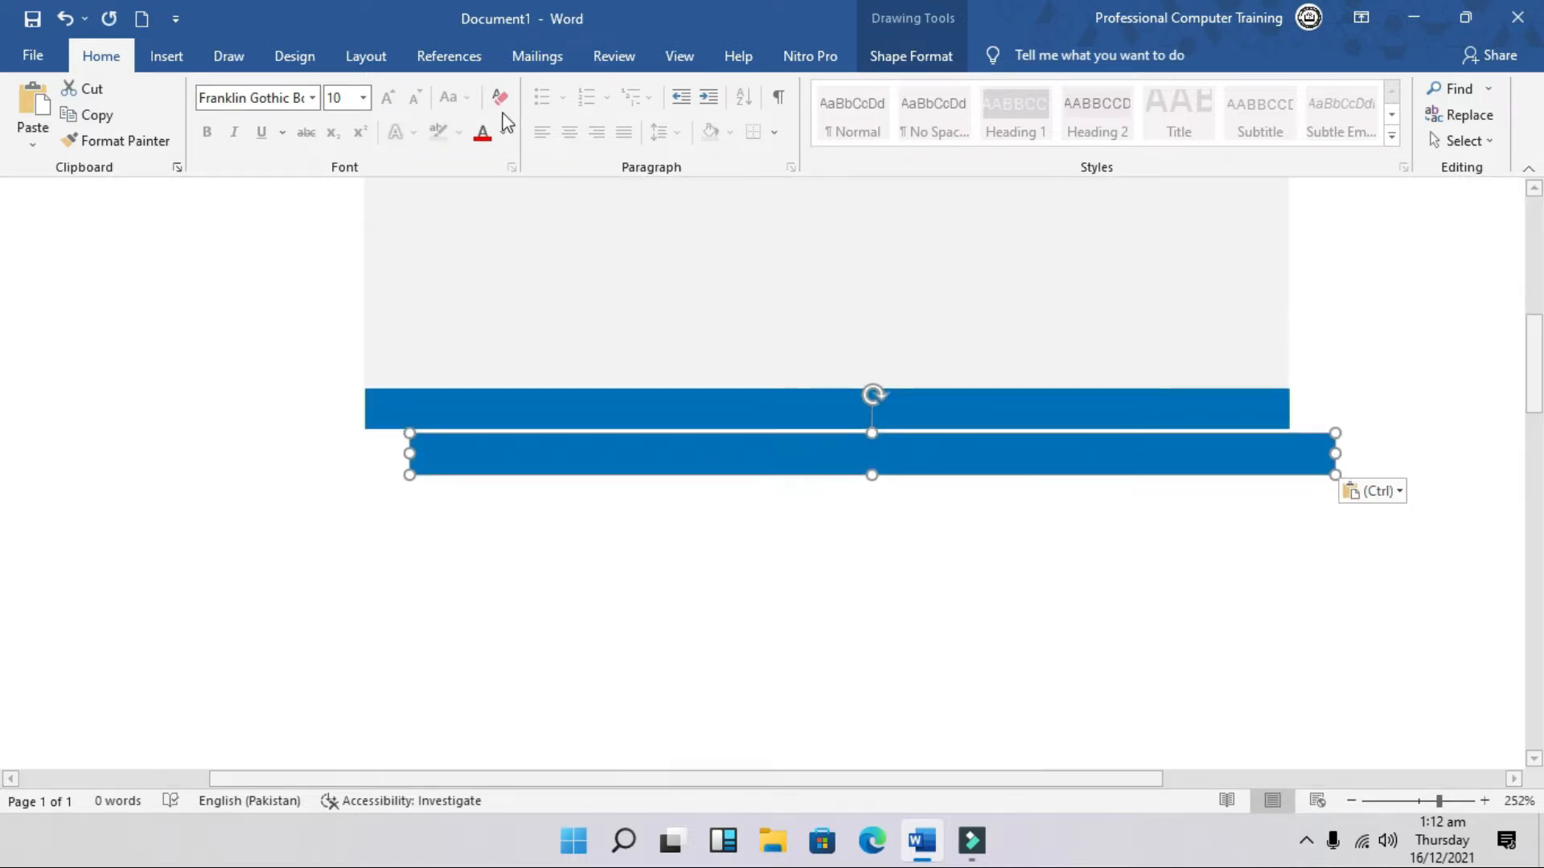
left_click(916, 58)
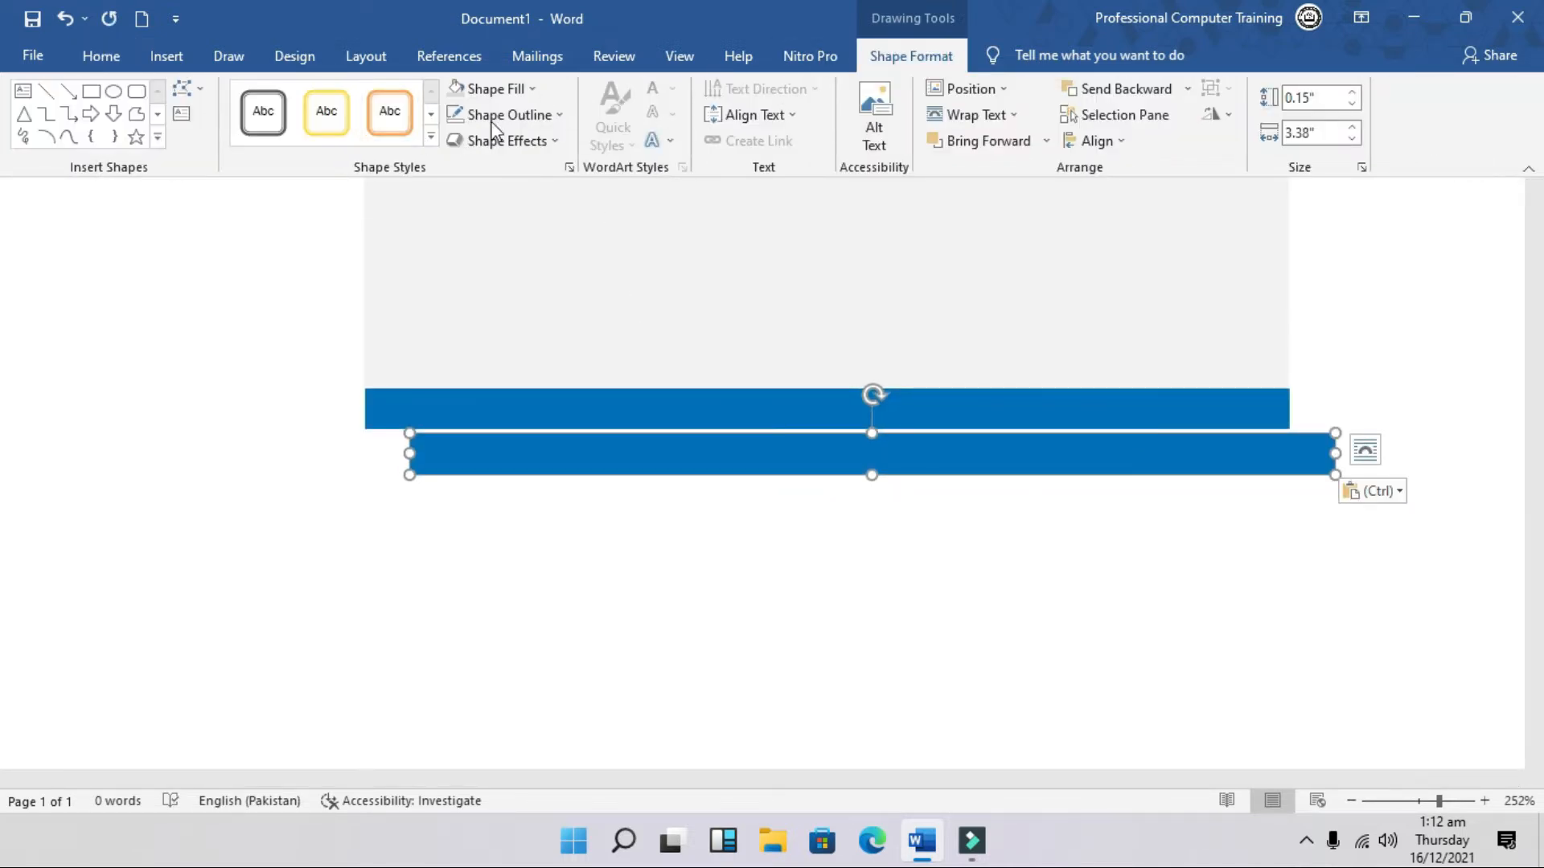
left_click(456, 89)
left_click_drag(788, 458, 740, 370)
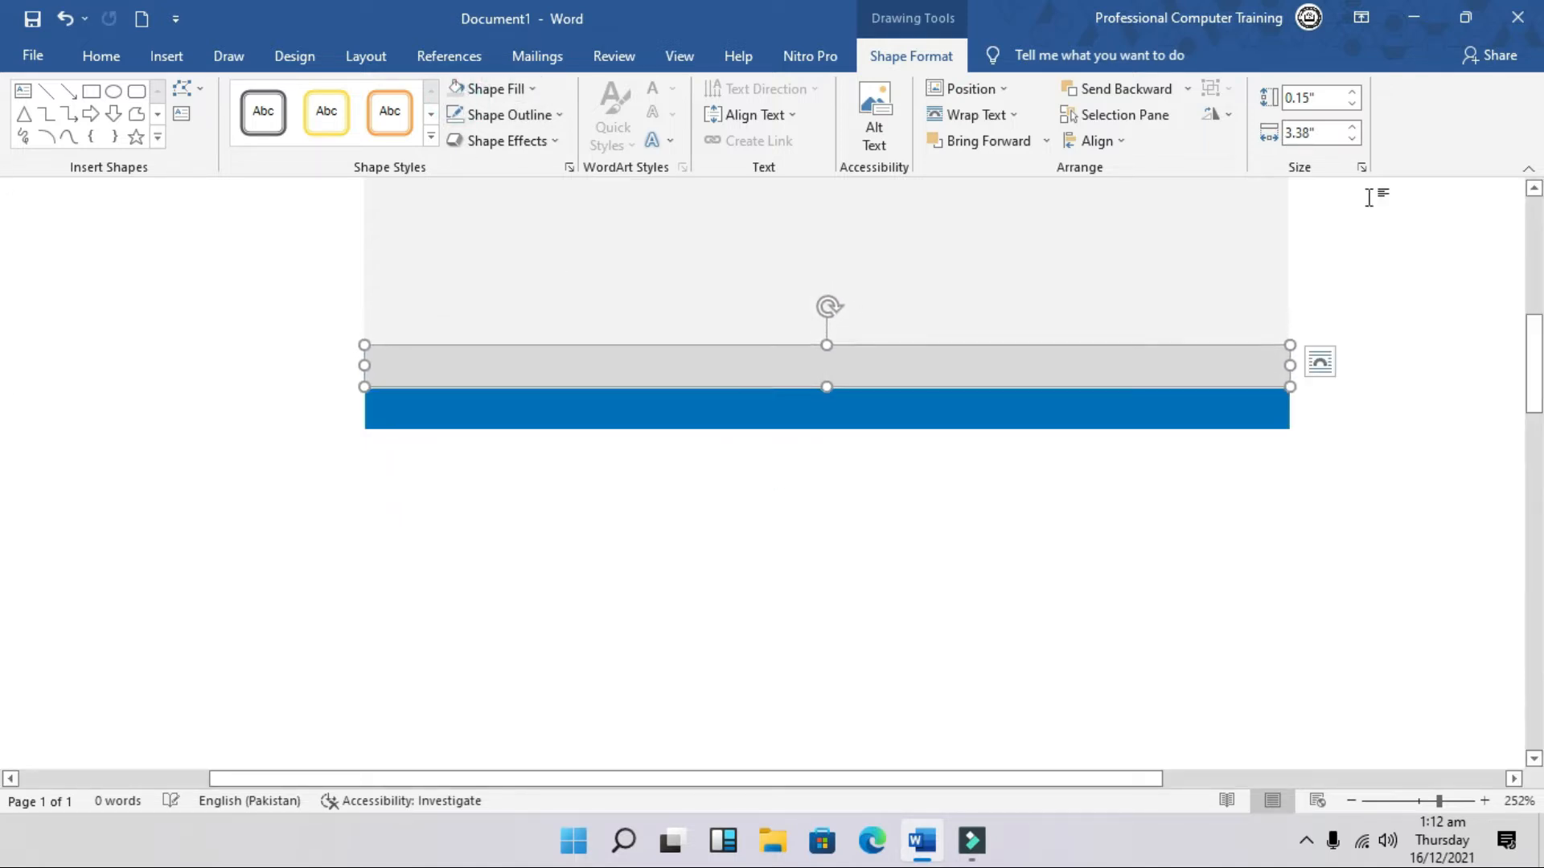
key("ctrl+z")
key("ctrl+z")
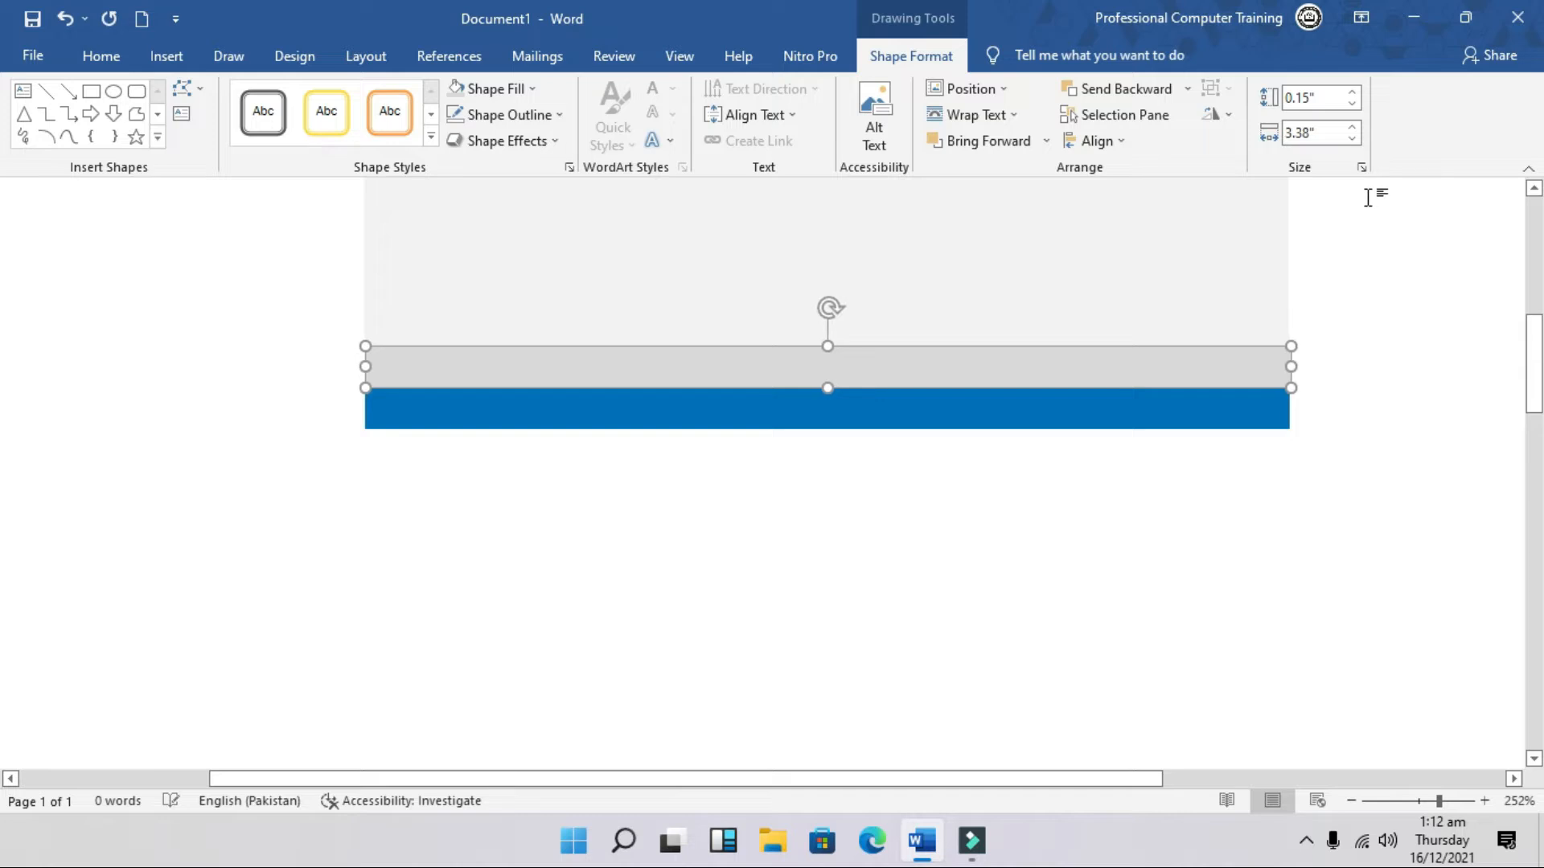
left_click_drag(740, 634, 736, 574)
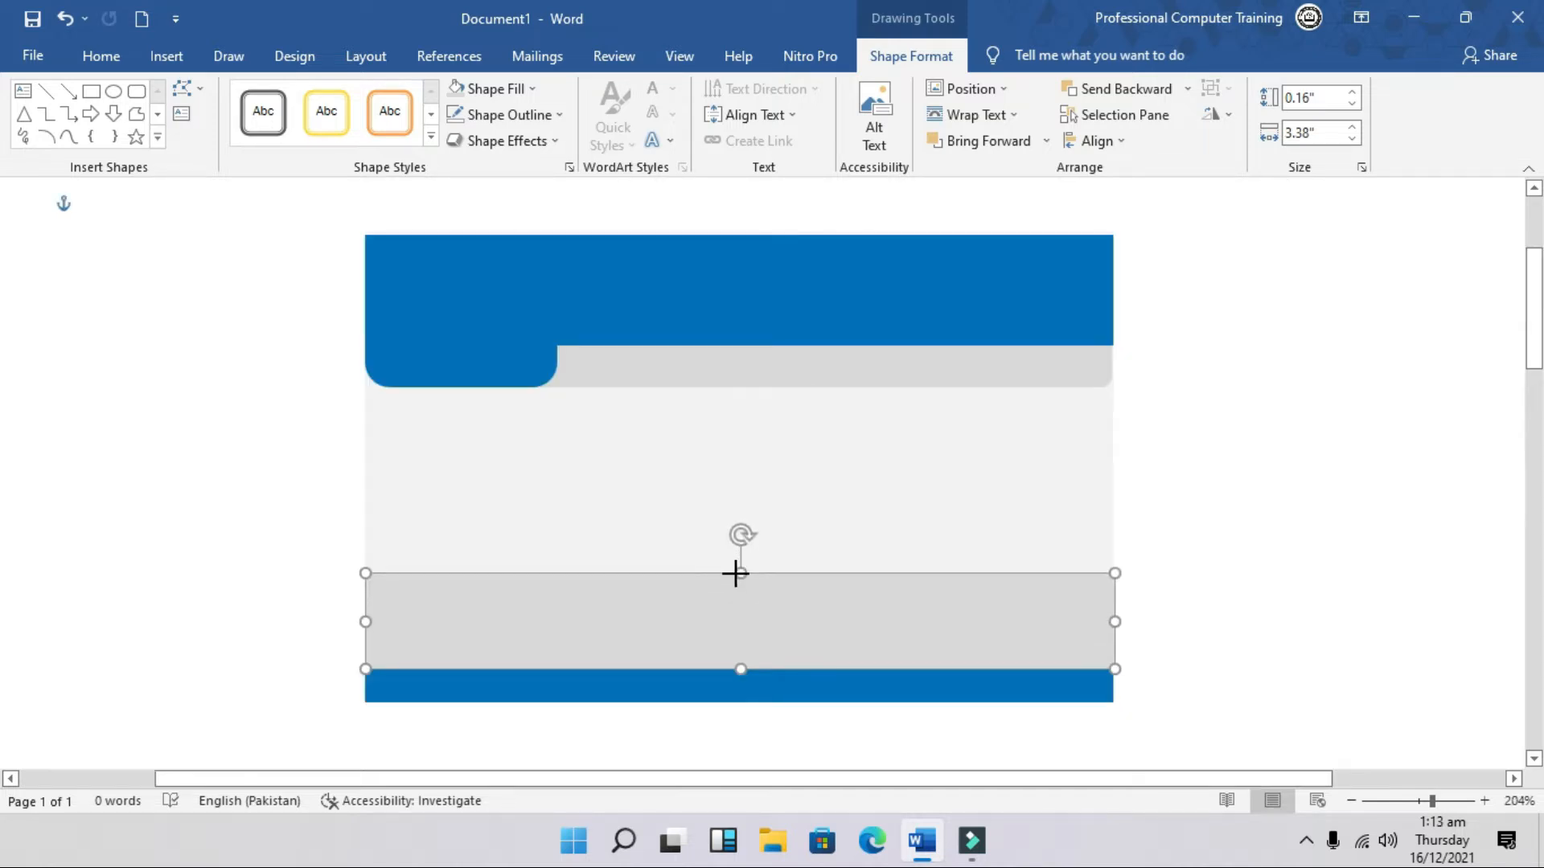
left_click(1270, 549)
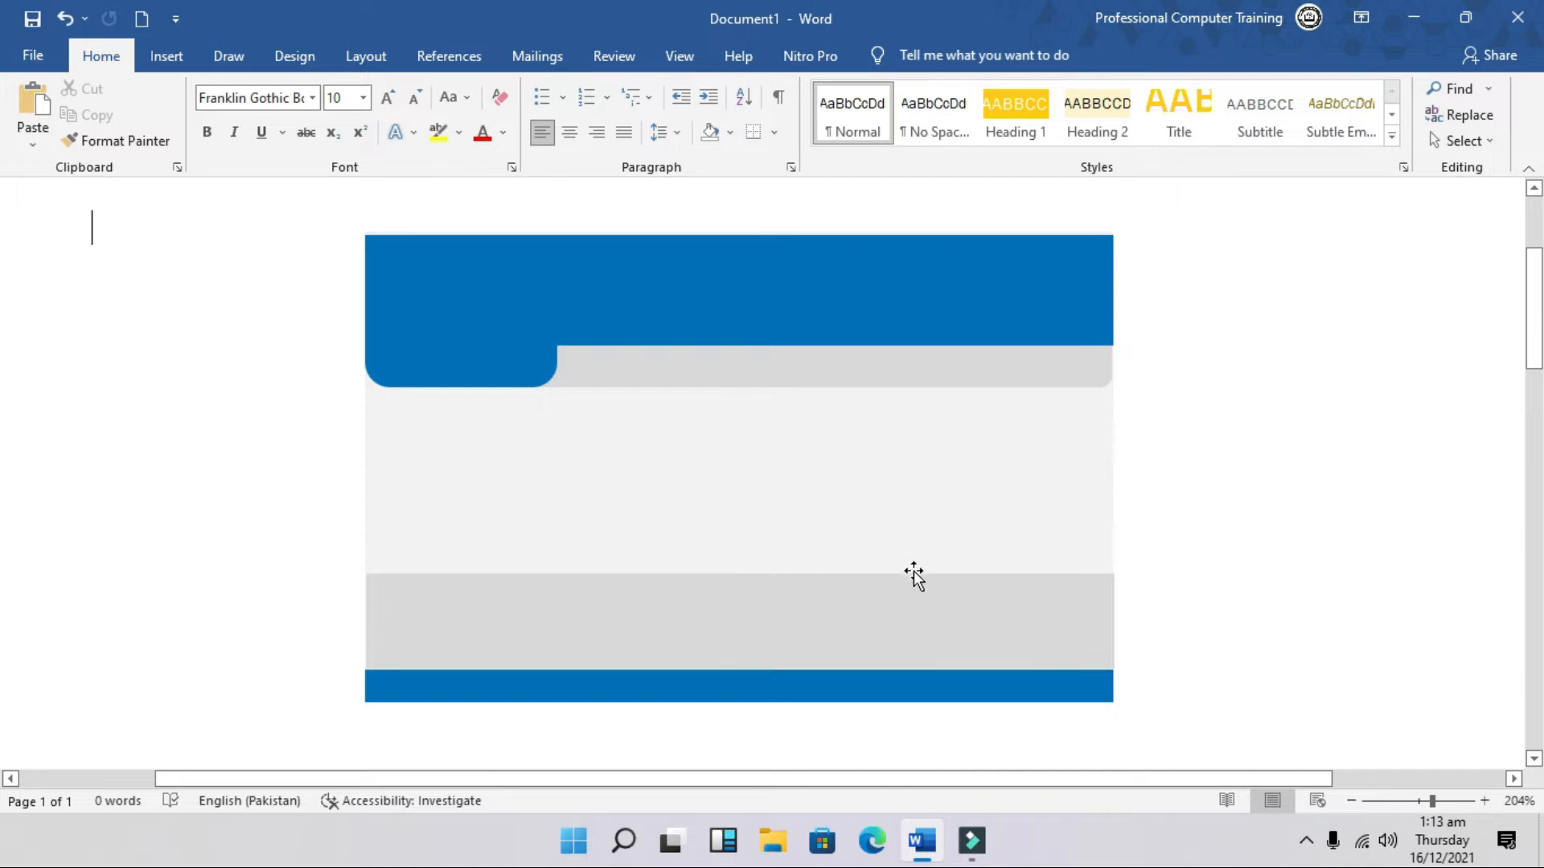
Step: Make the grey strip under the header slightly taller, to 0.39 inches
left_click(696, 382)
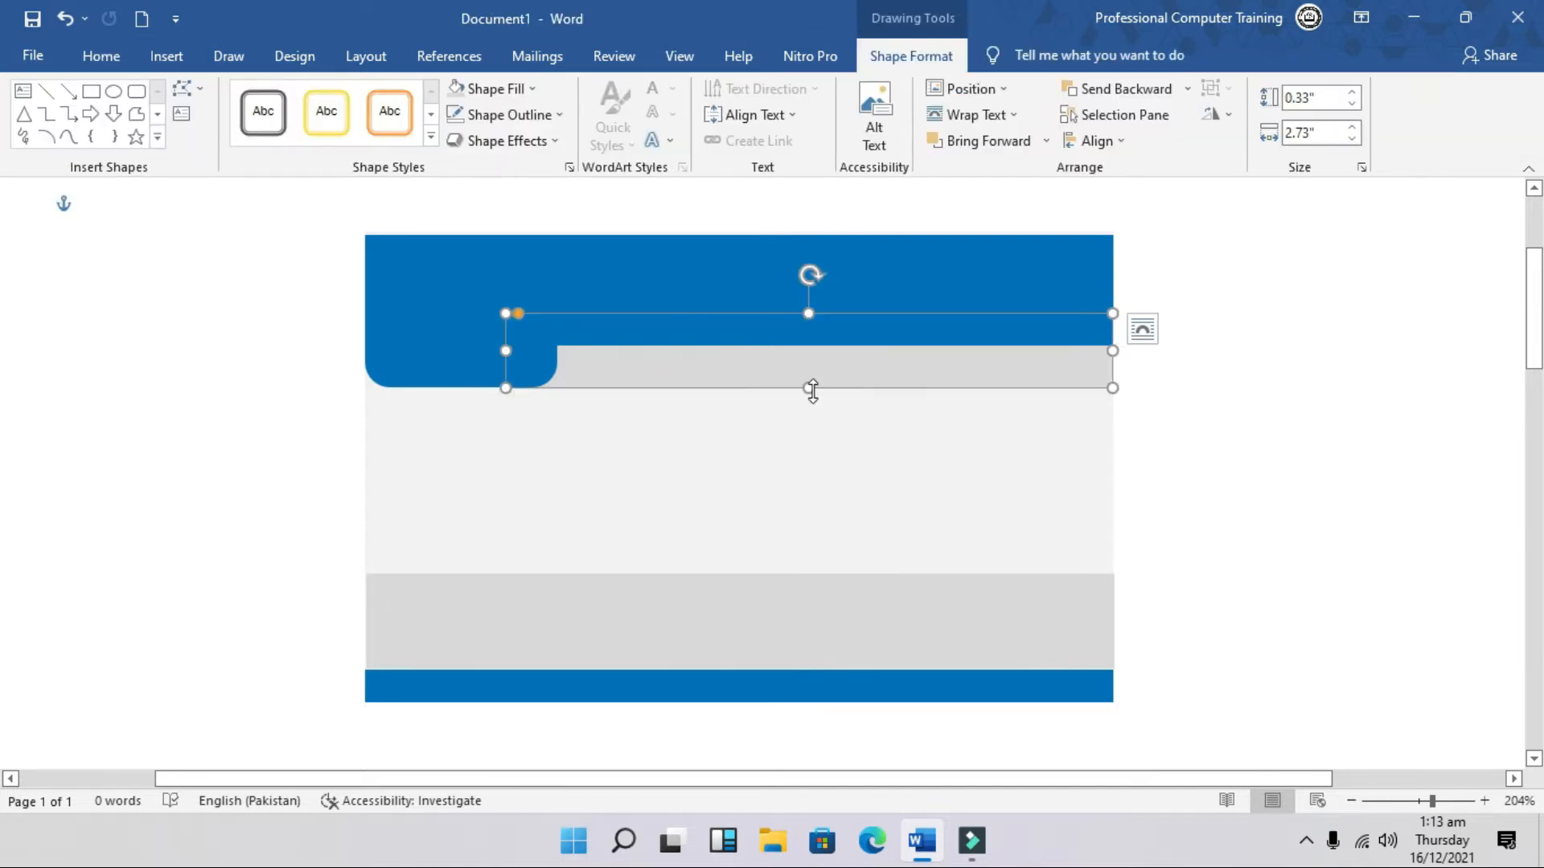
left_click_drag(806, 387, 805, 400)
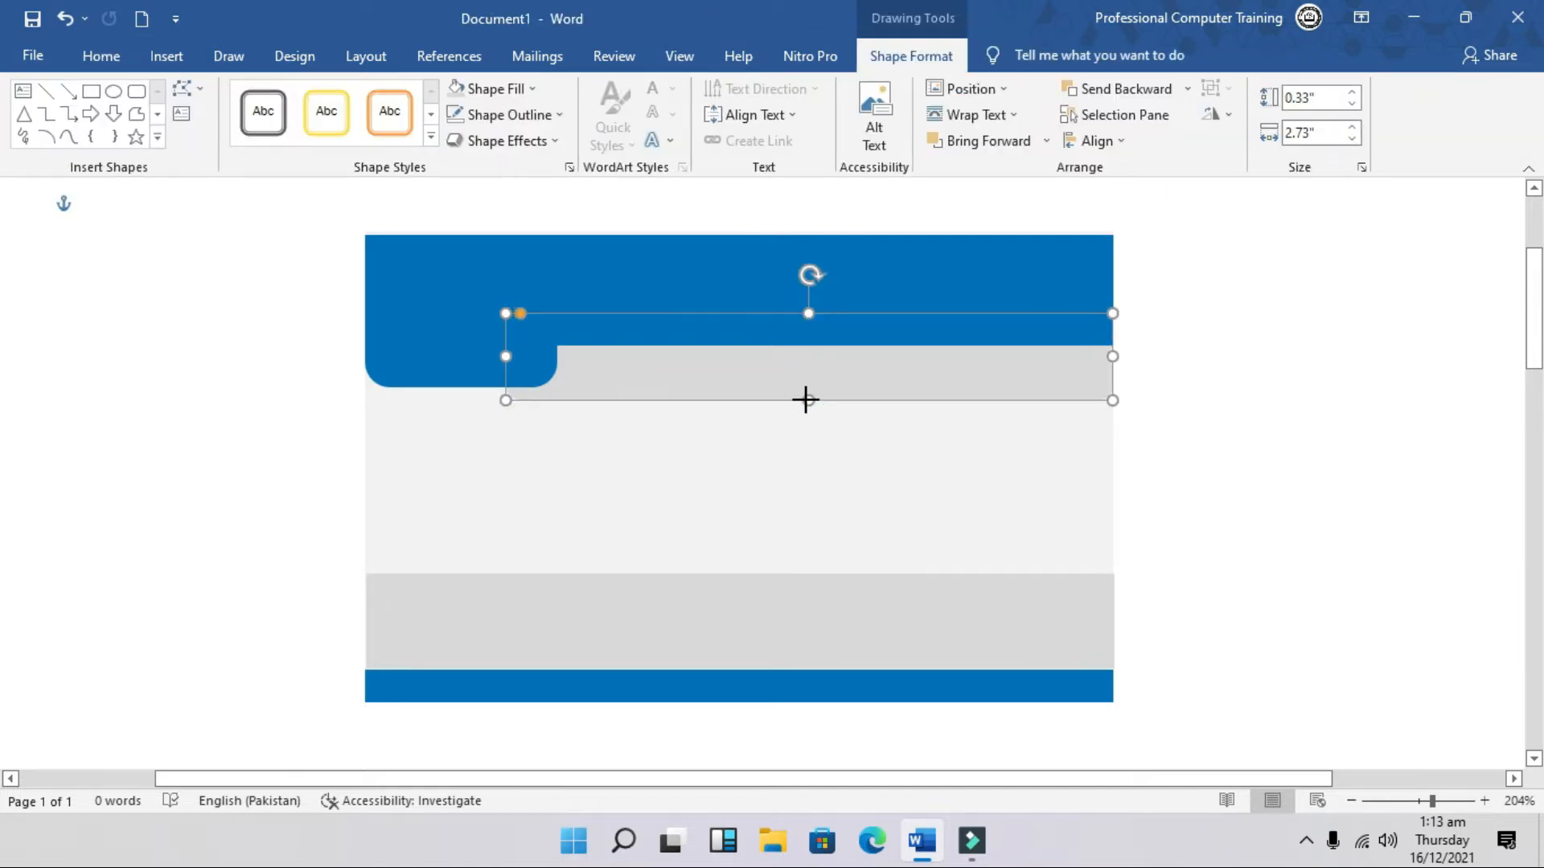
left_click(1133, 482)
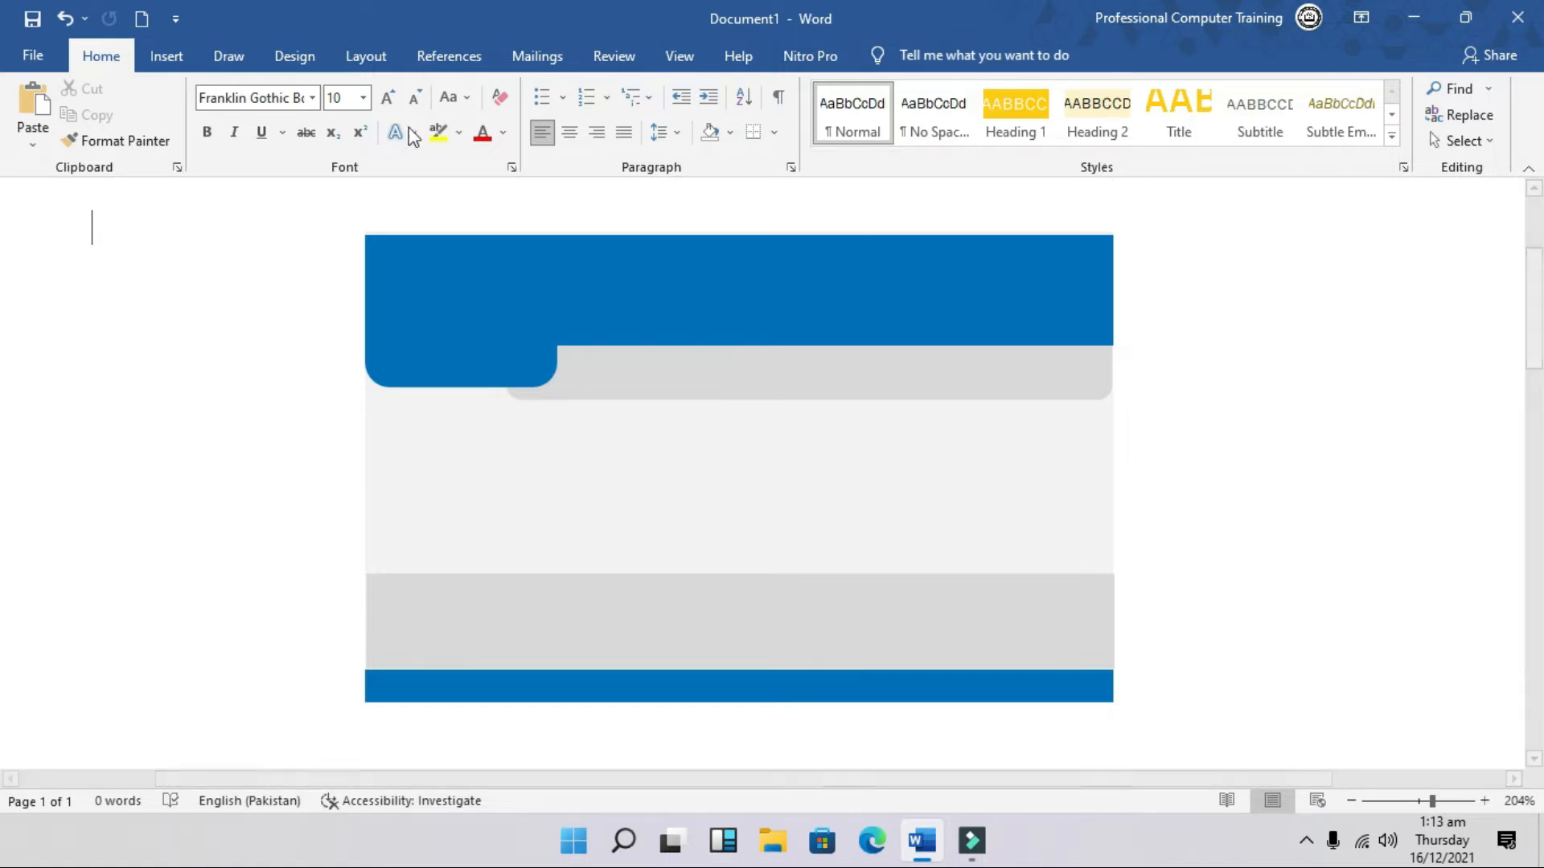
left_click(176, 58)
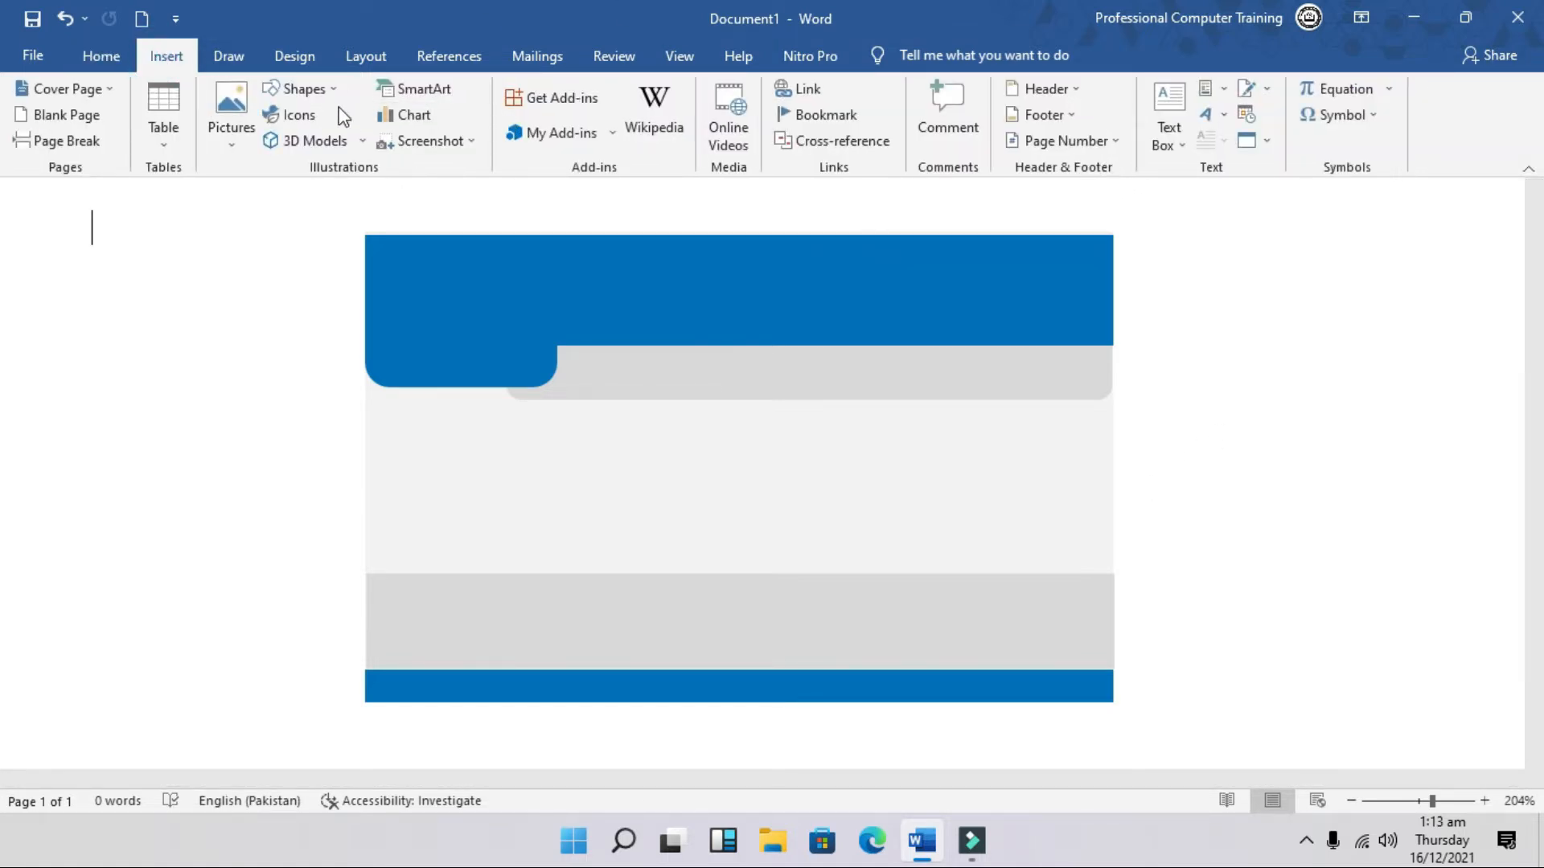
Step: Draw a yellow 0.91" by 0.79" rounded square below the blue tab, borderless and nudged right
left_click(310, 90)
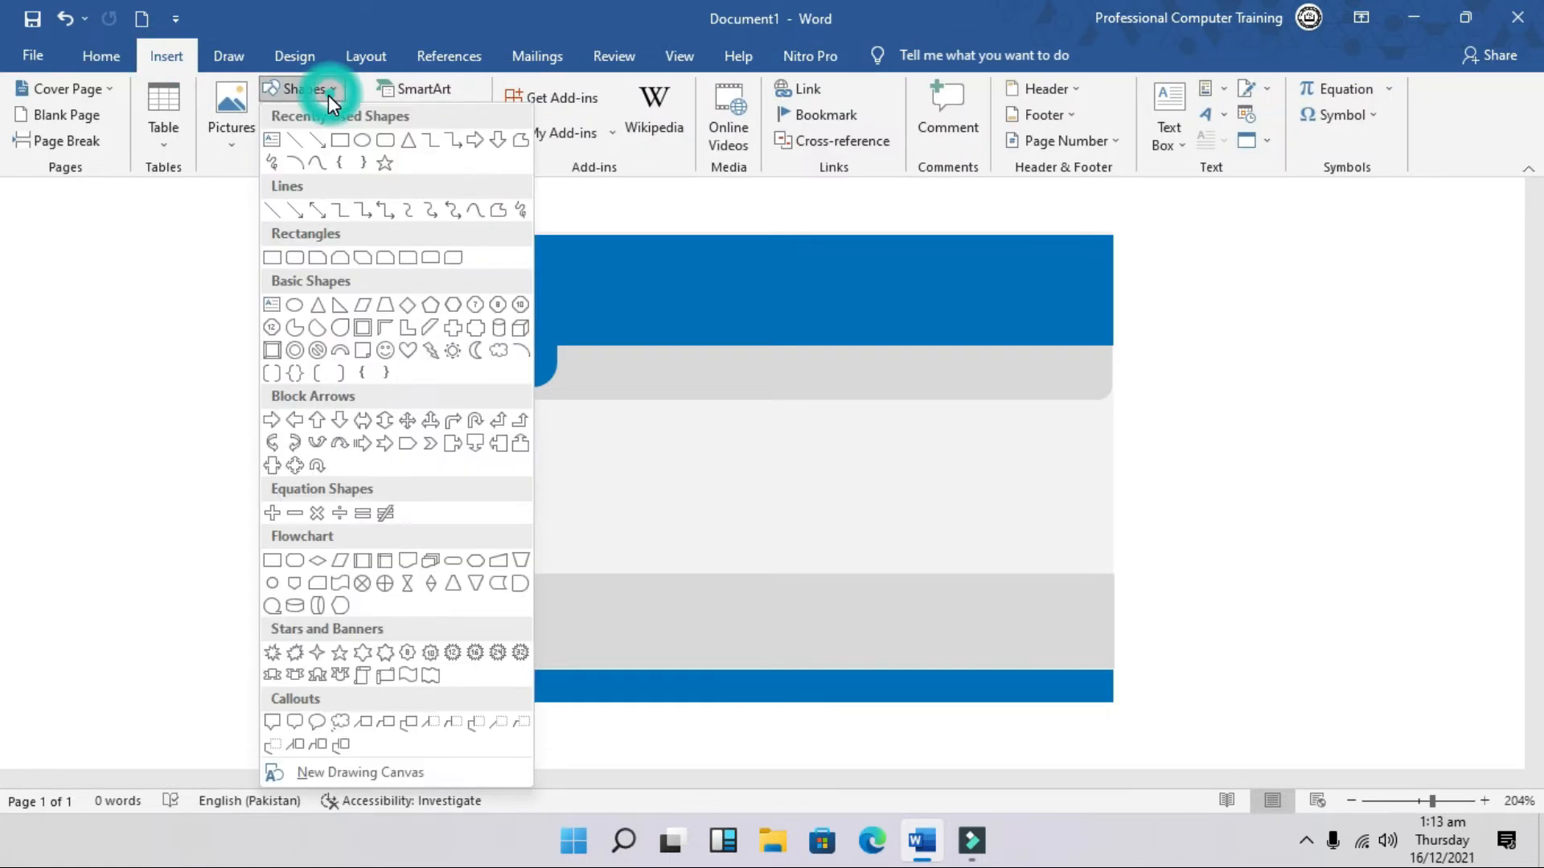
left_click(391, 148)
left_click_drag(375, 417, 555, 624)
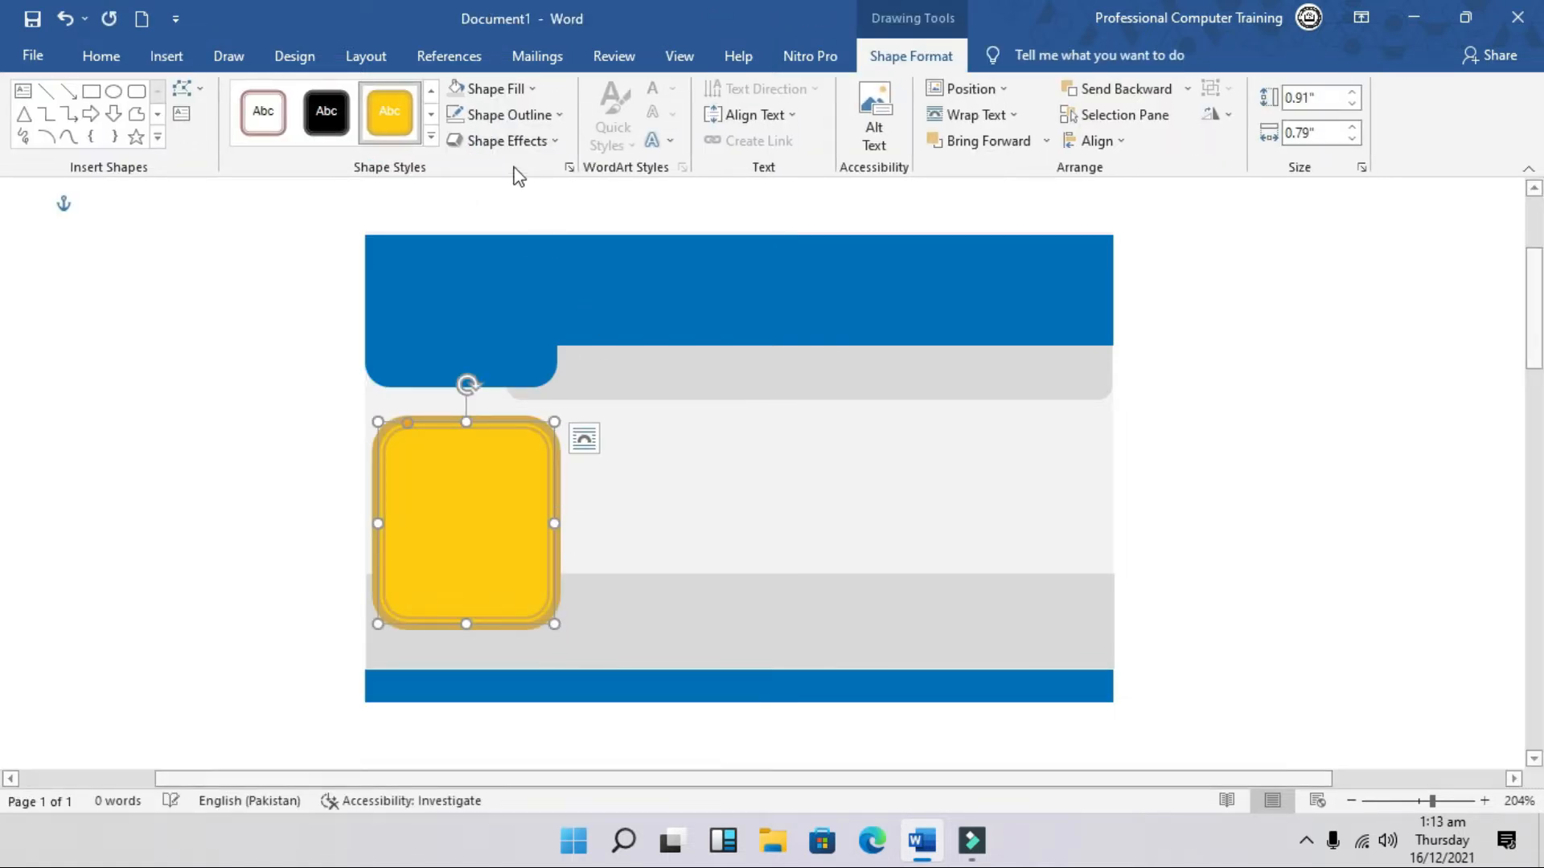
left_click(559, 114)
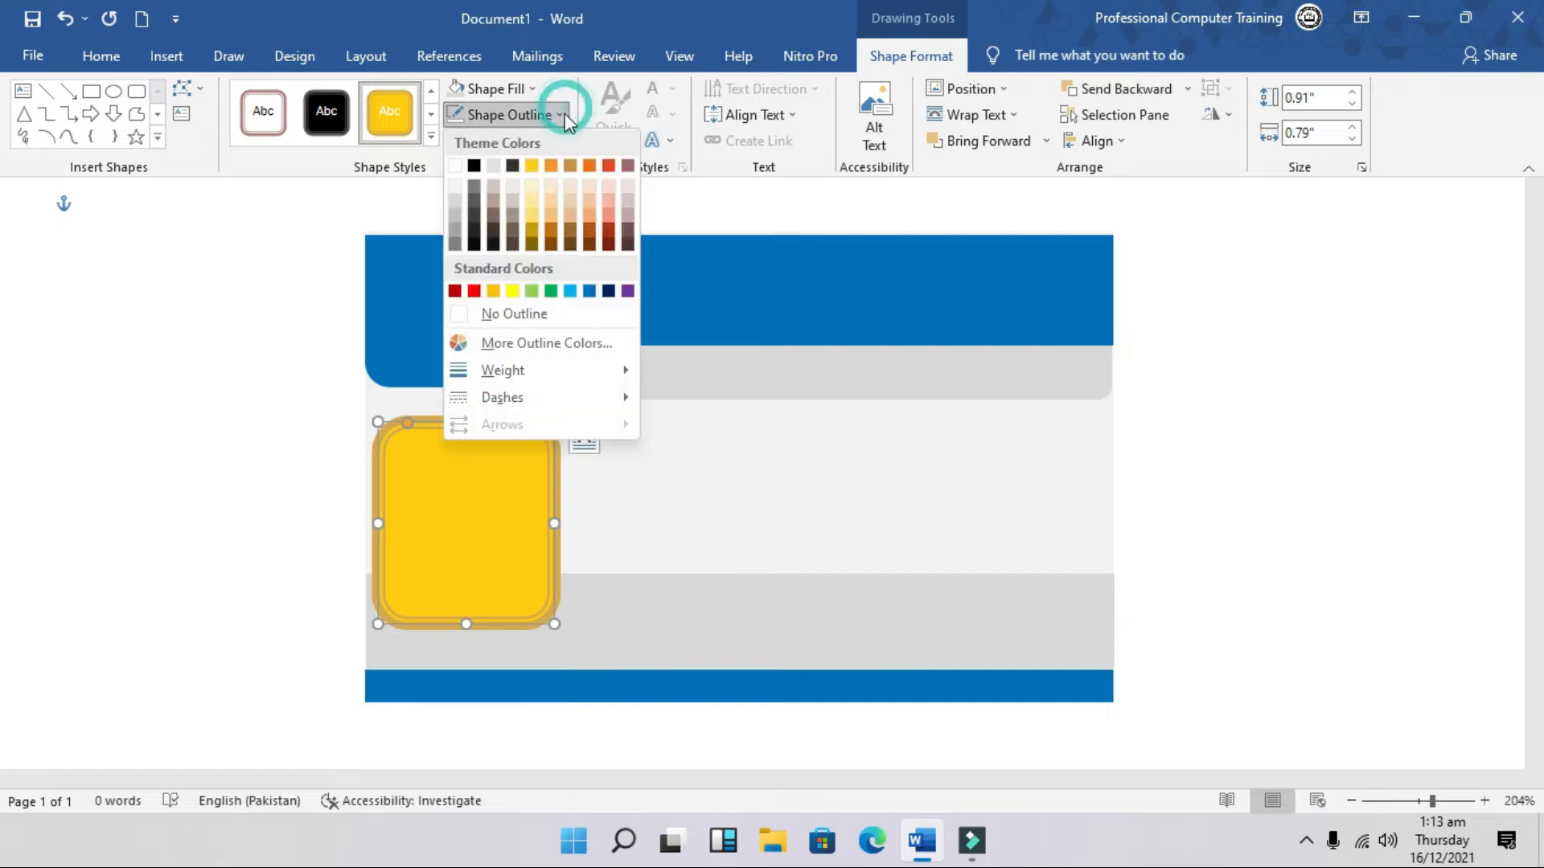
left_click(540, 316)
left_click_drag(465, 537, 473, 537)
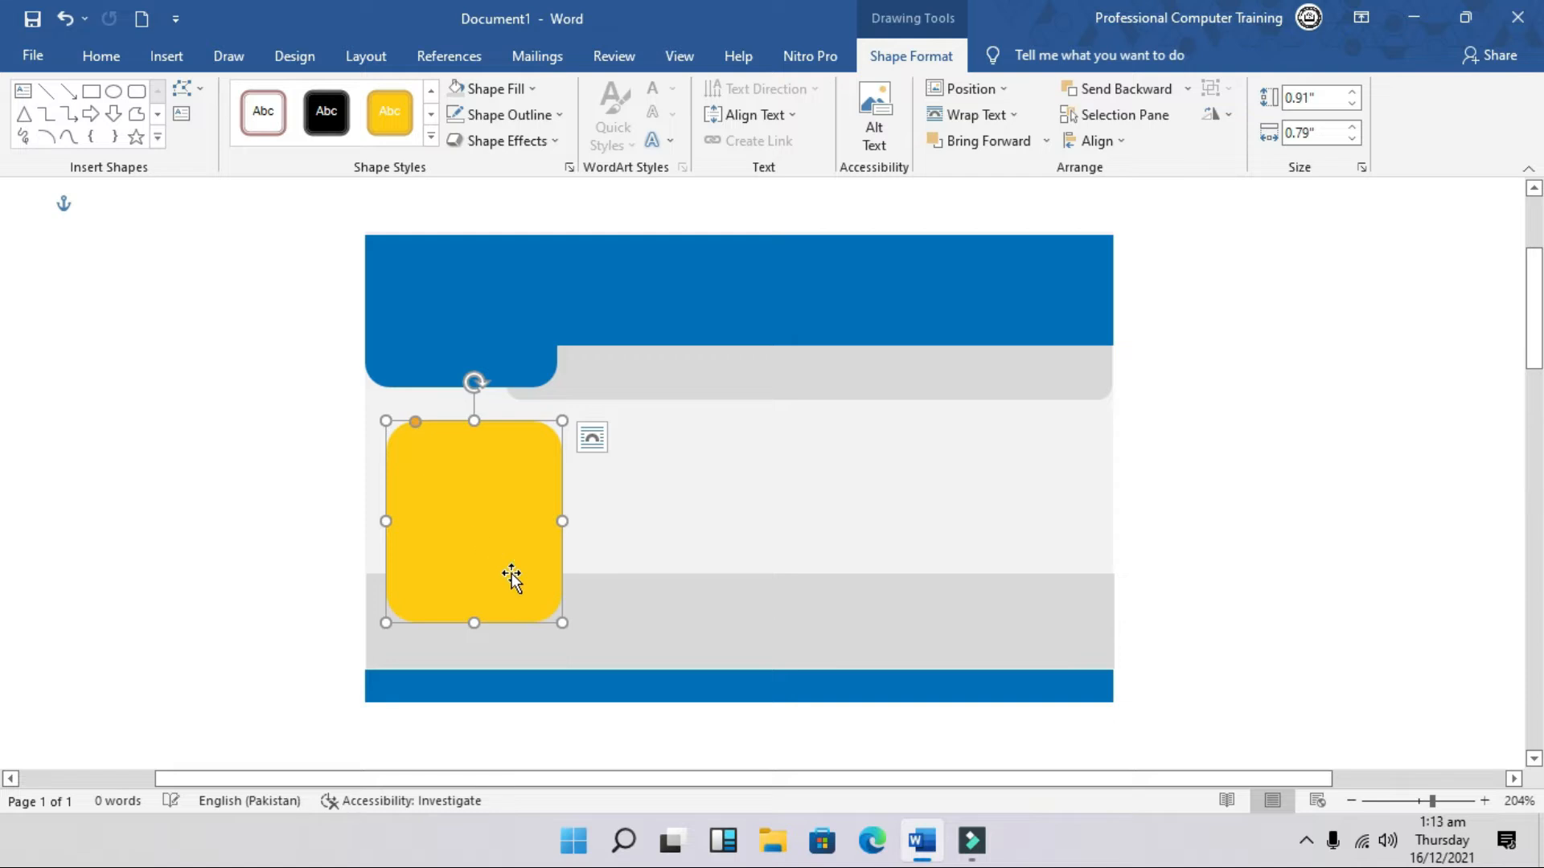
left_click(299, 609)
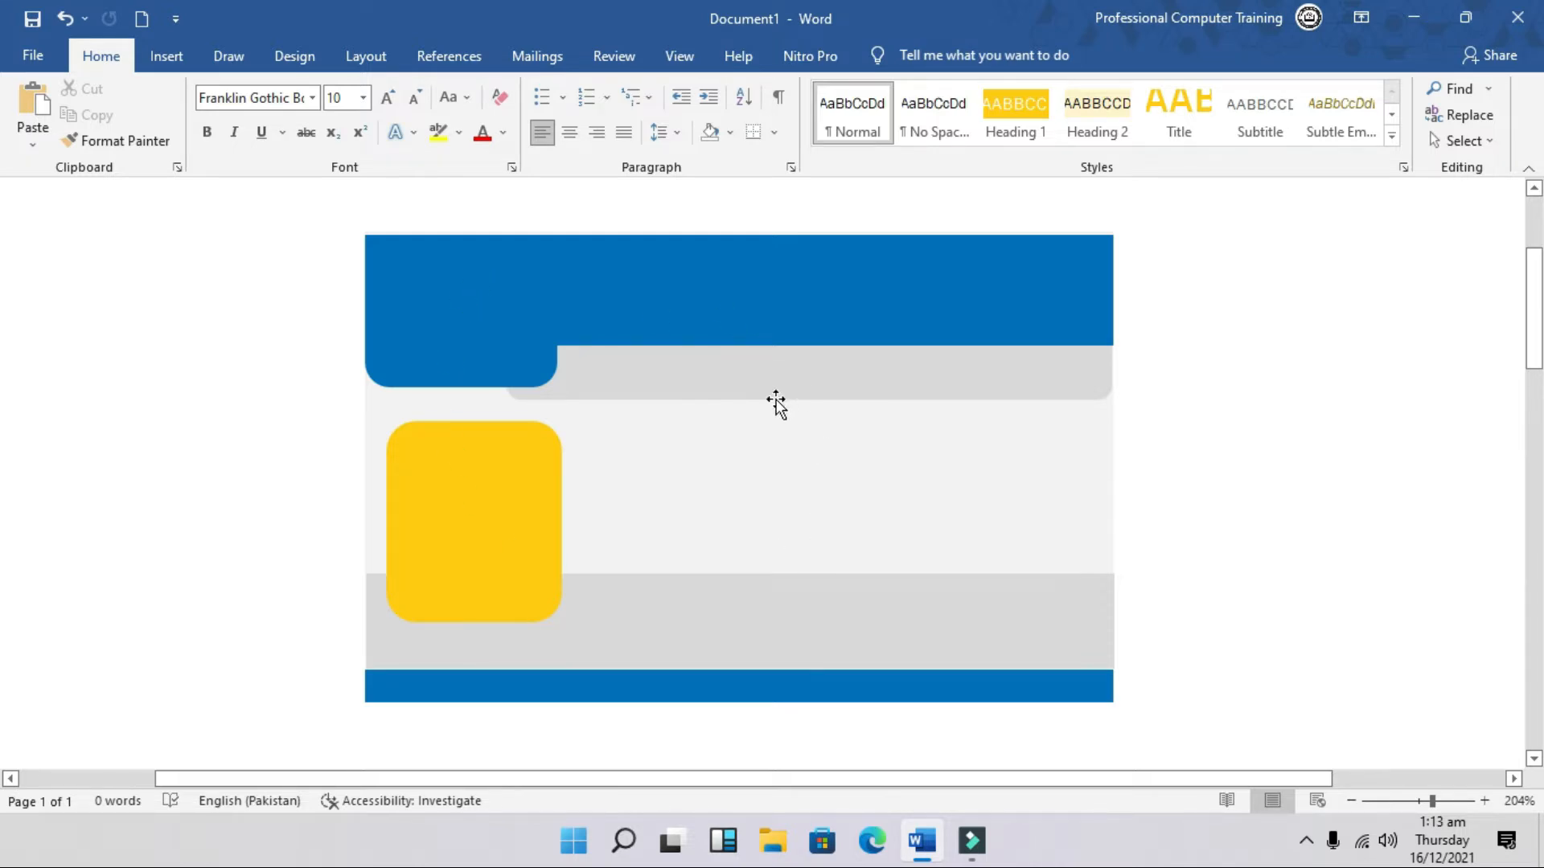
Step: Insert the 'Final OCT' logo from E:\YT\YT\OCT and place it on the header's top-left corner
left_click(166, 56)
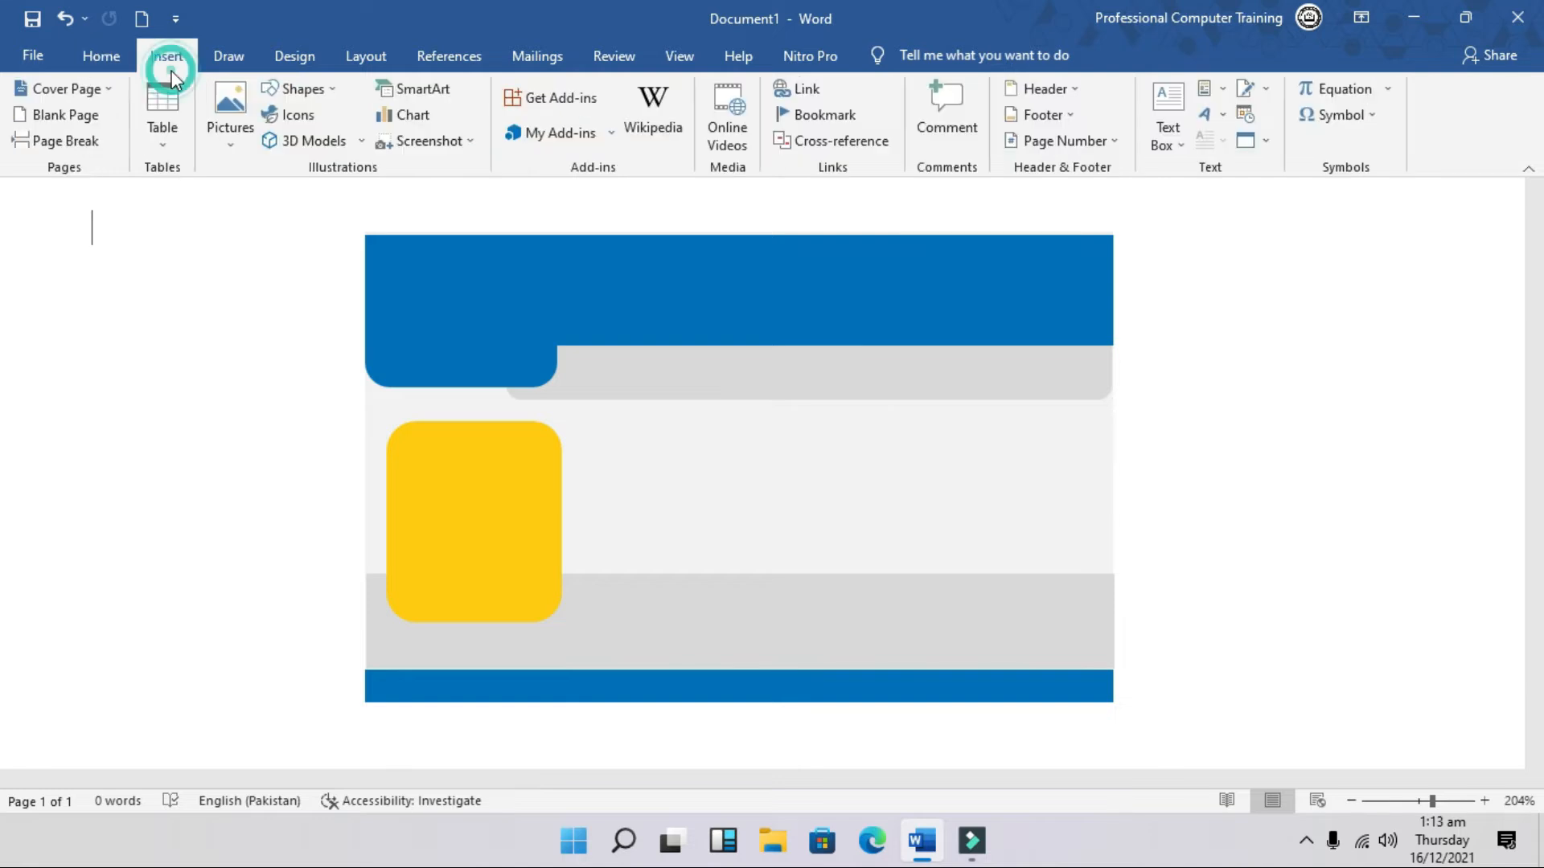
left_click(231, 129)
left_click(255, 198)
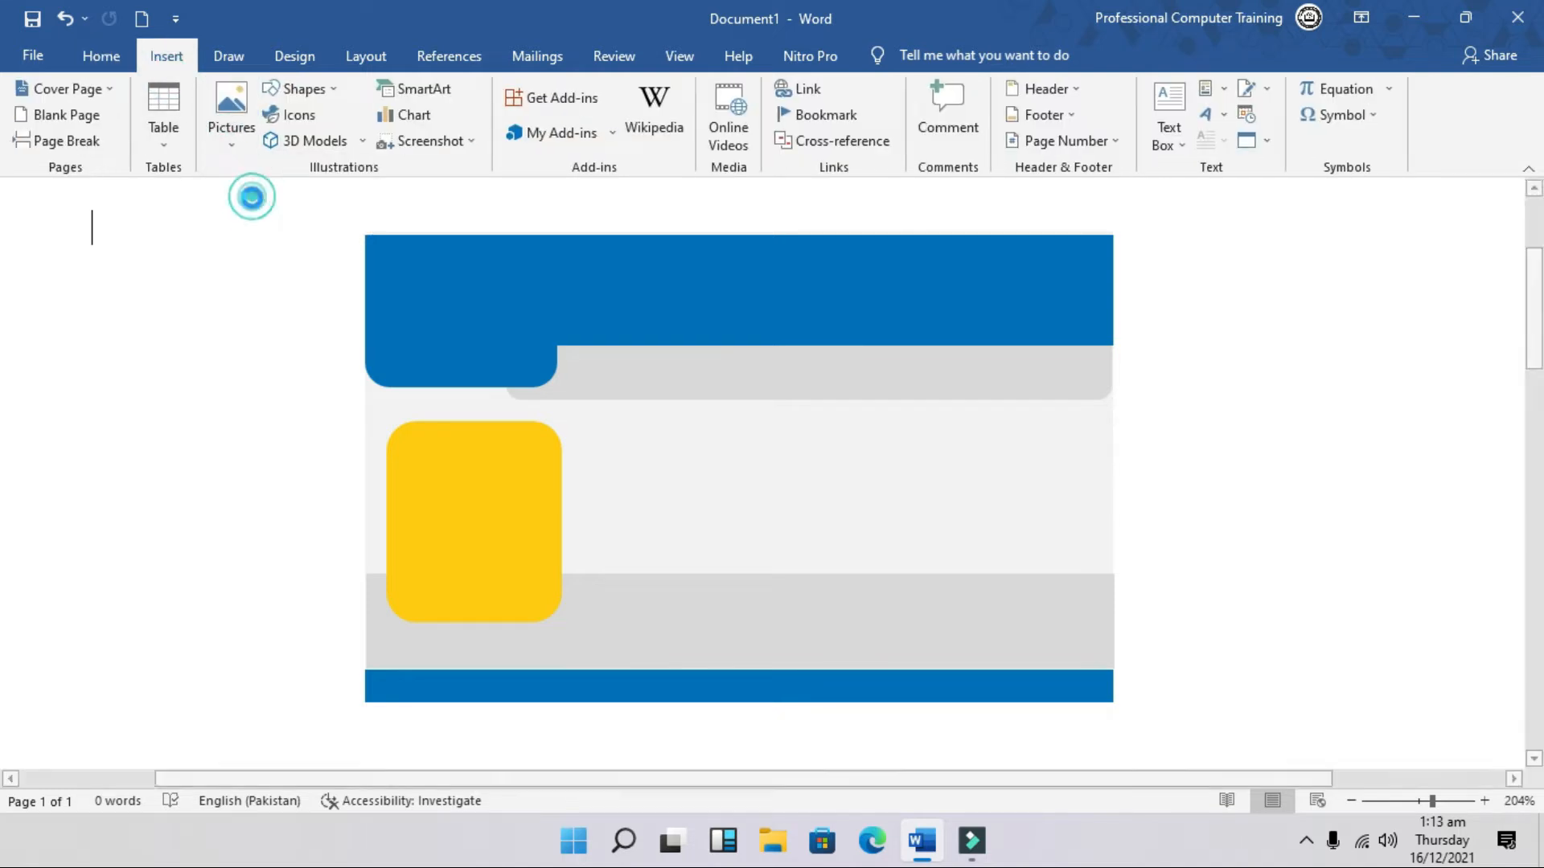
scroll(152, 386, "down", 2)
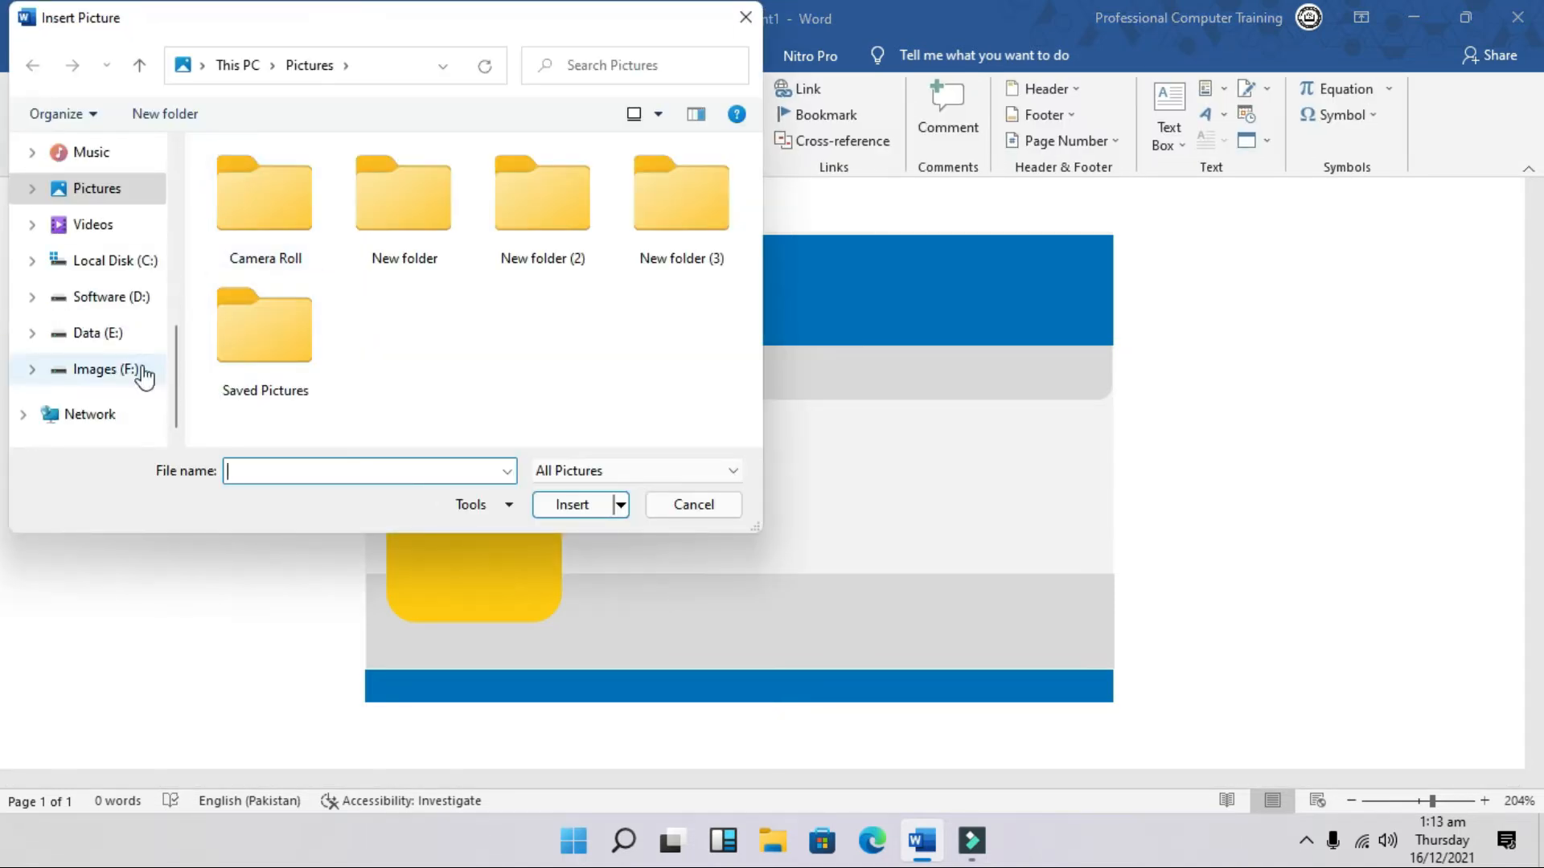
left_click(78, 333)
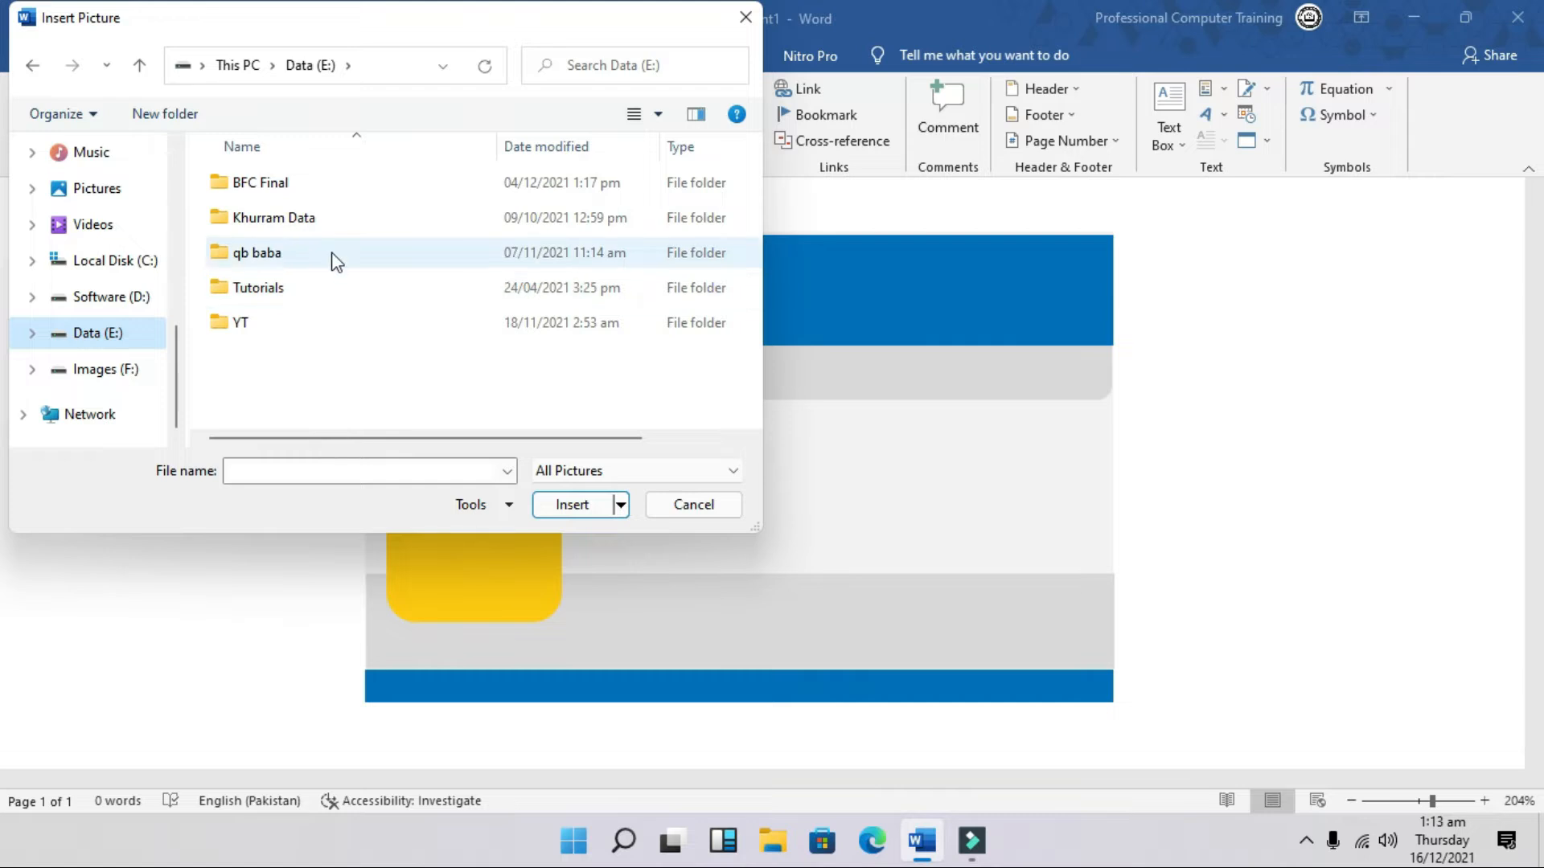
double_click(303, 331)
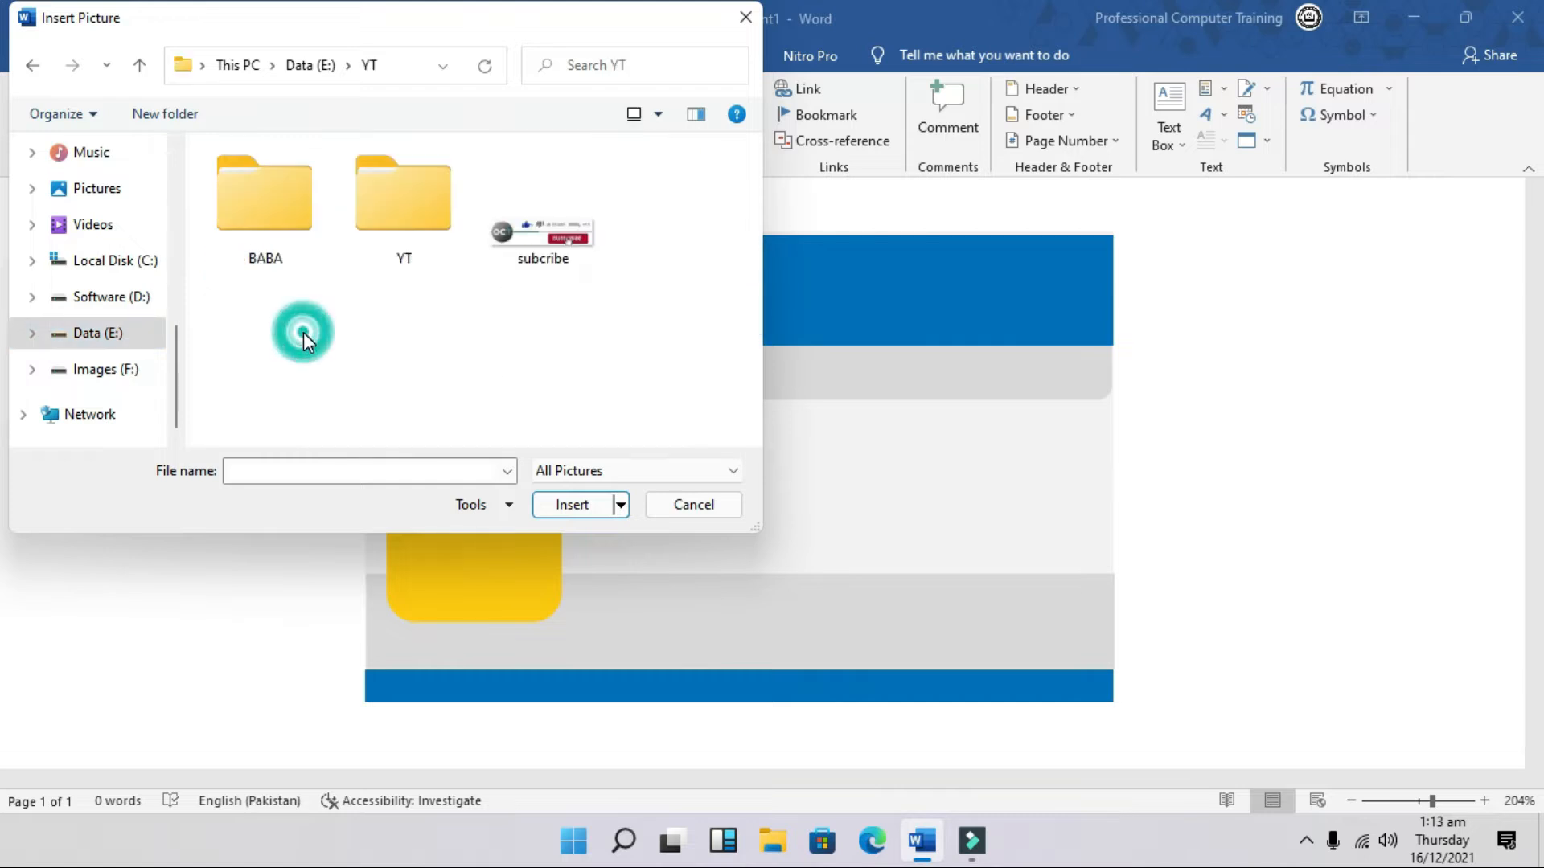
double_click(392, 212)
double_click(316, 249)
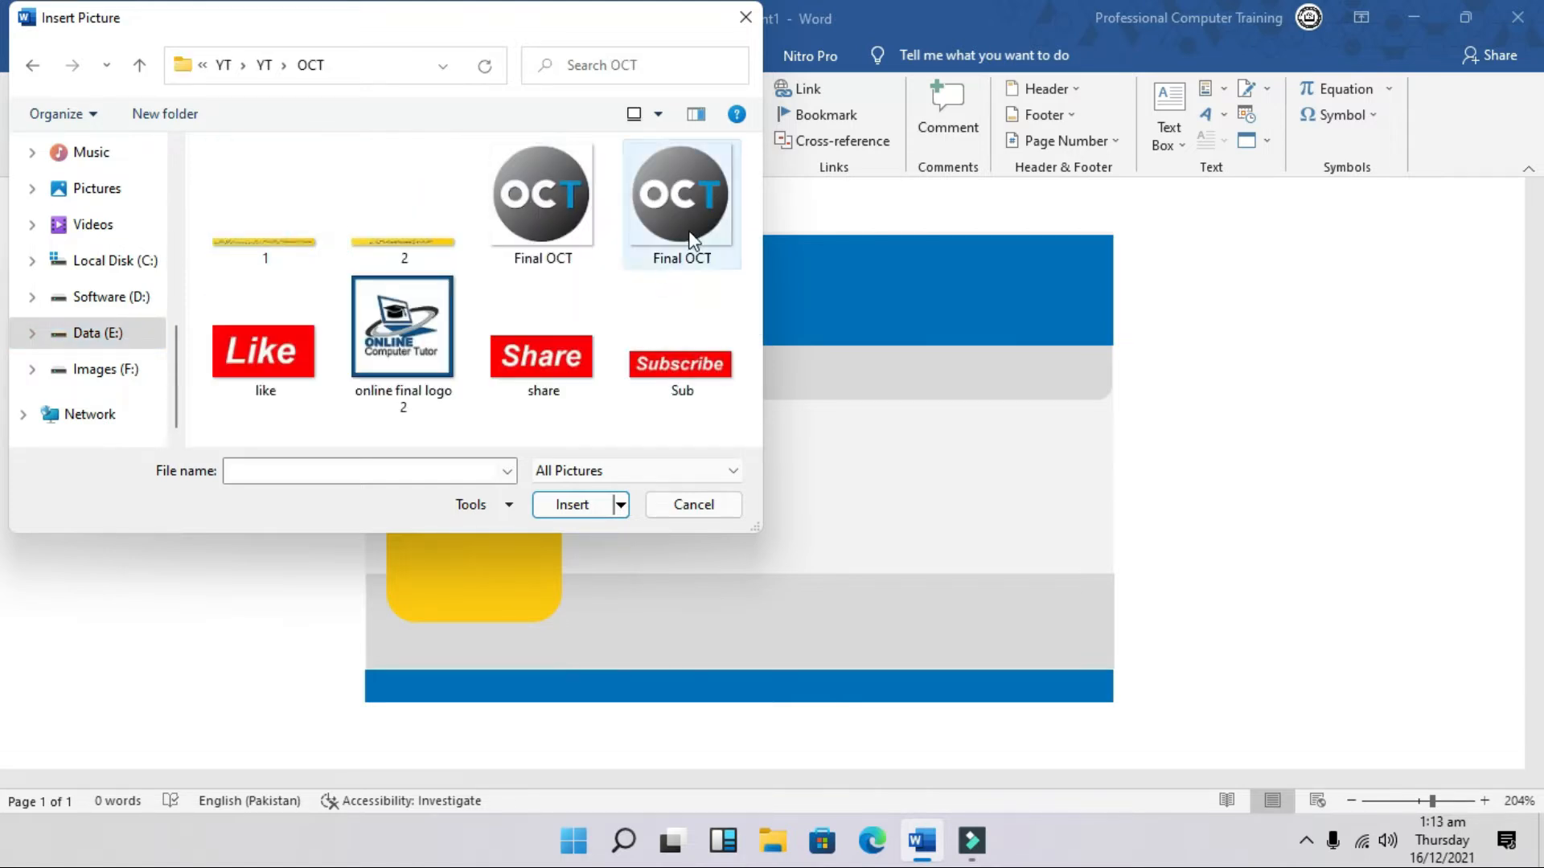
double_click(688, 230)
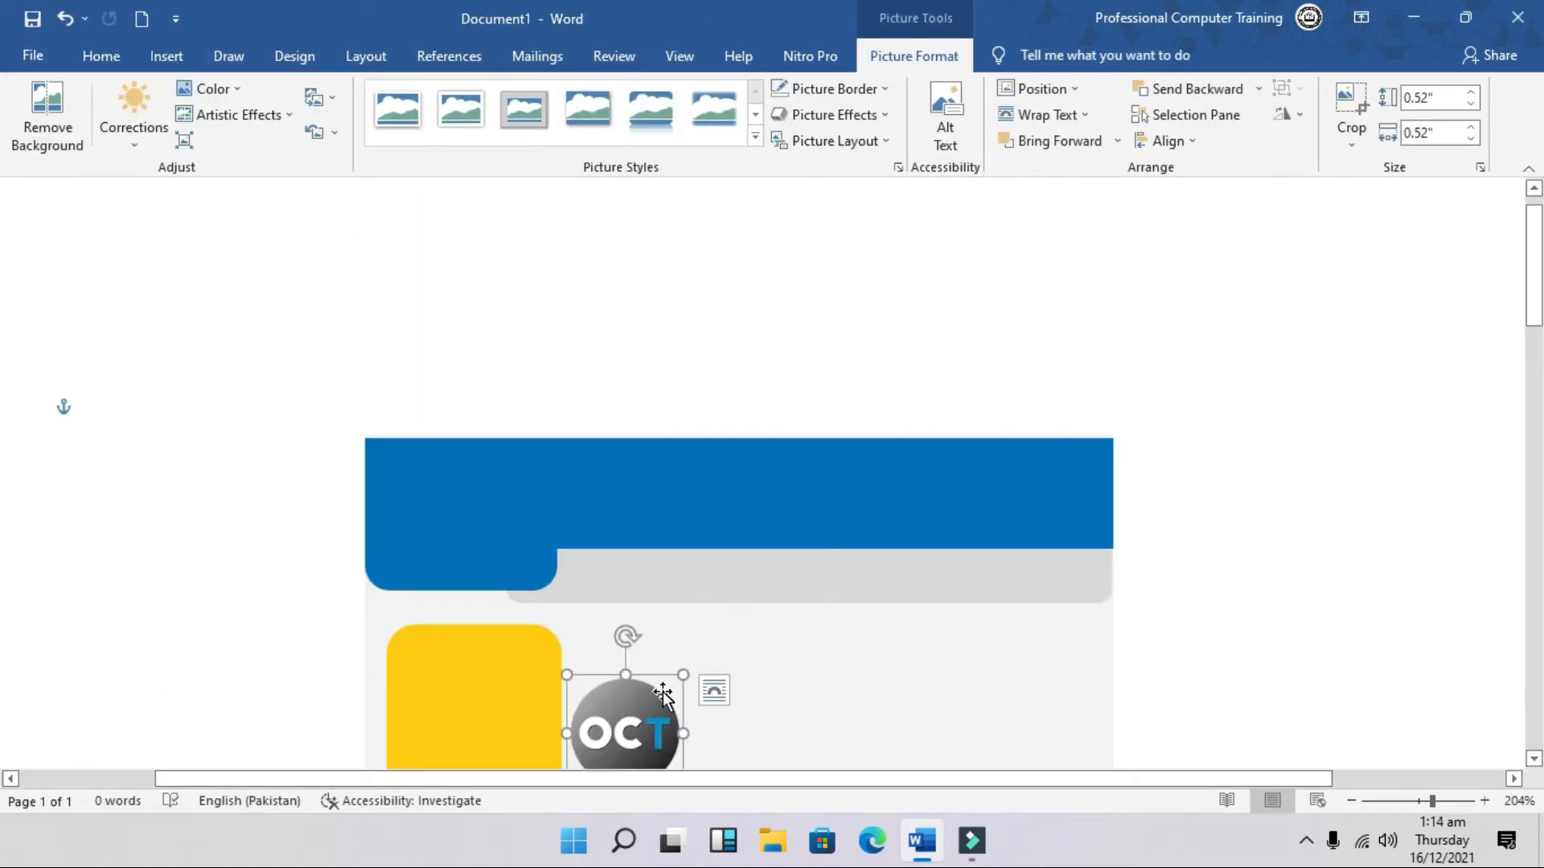
left_click_drag(649, 711, 464, 491)
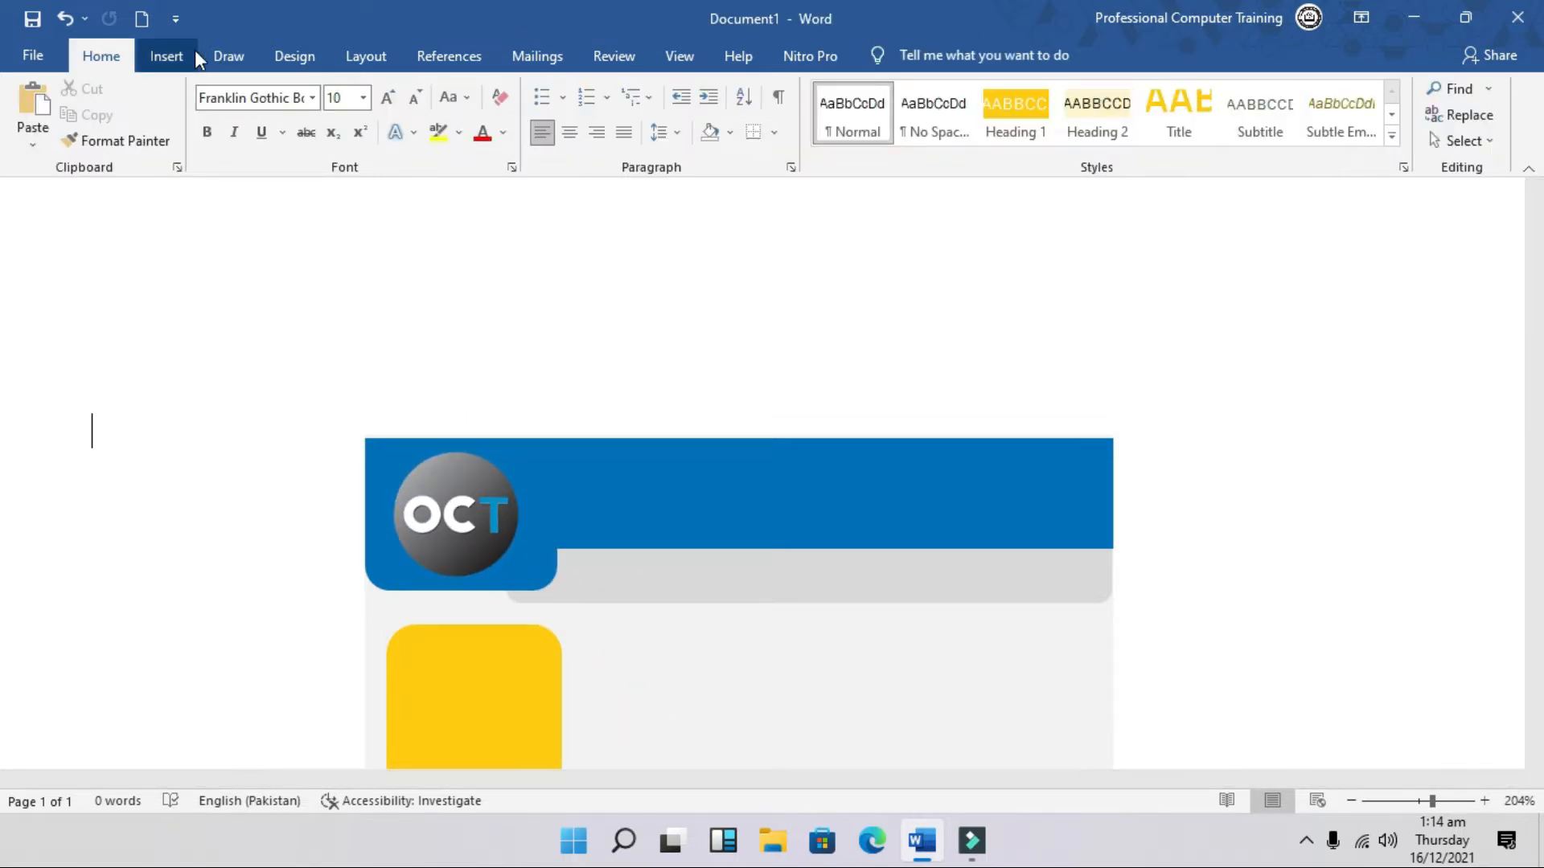
left_click(177, 60)
Step: Add a simple text box reading 'ONLINE COMPUTER TUTOR' with no fill and no outline
left_click(1170, 117)
left_click(1135, 210)
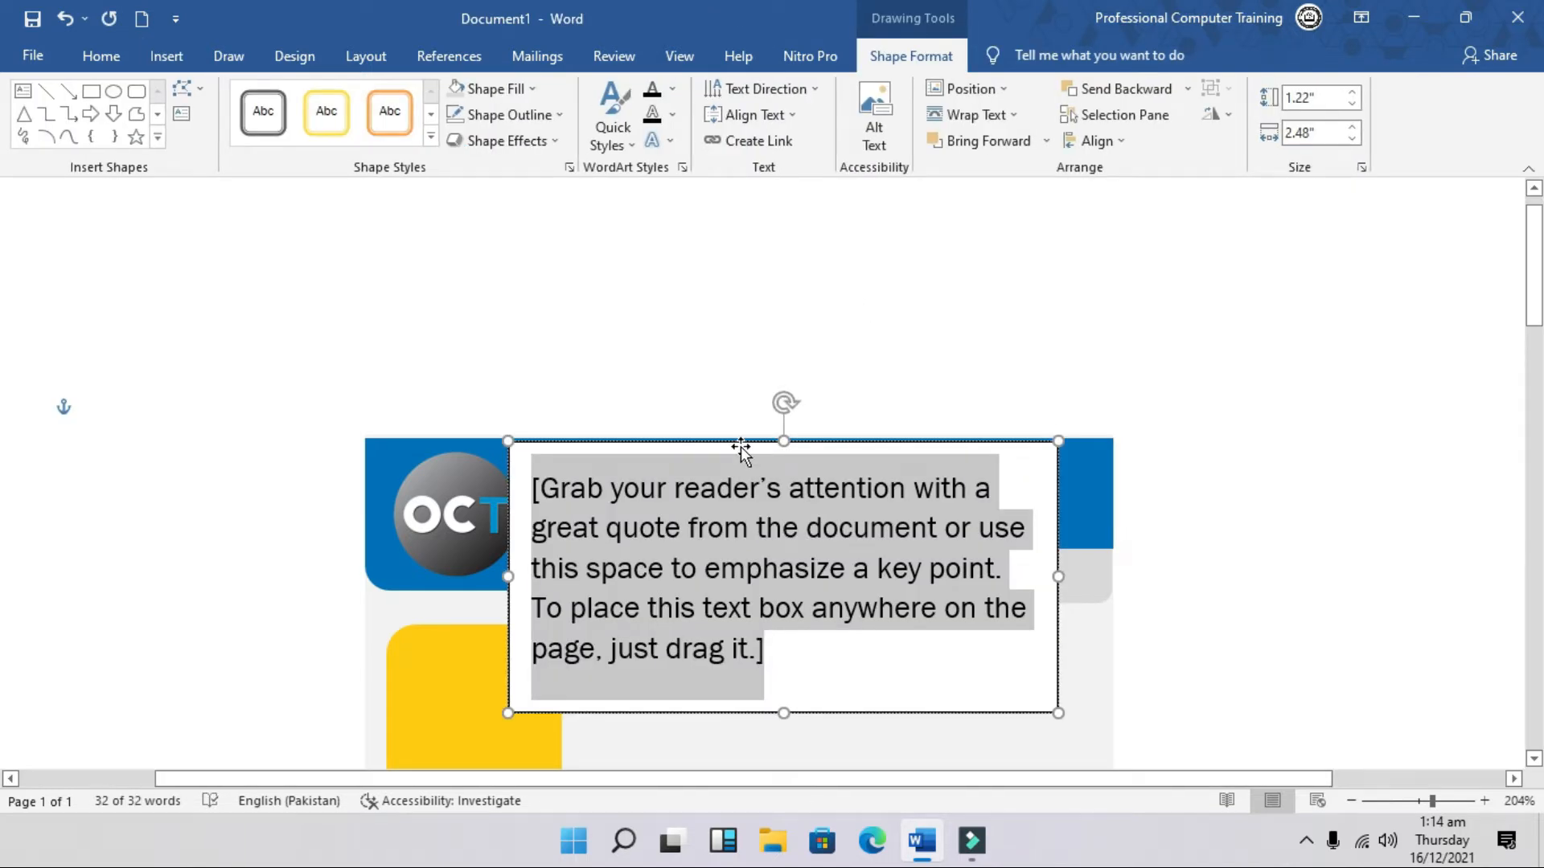
type("ONLINE COMPUTER TUTOR")
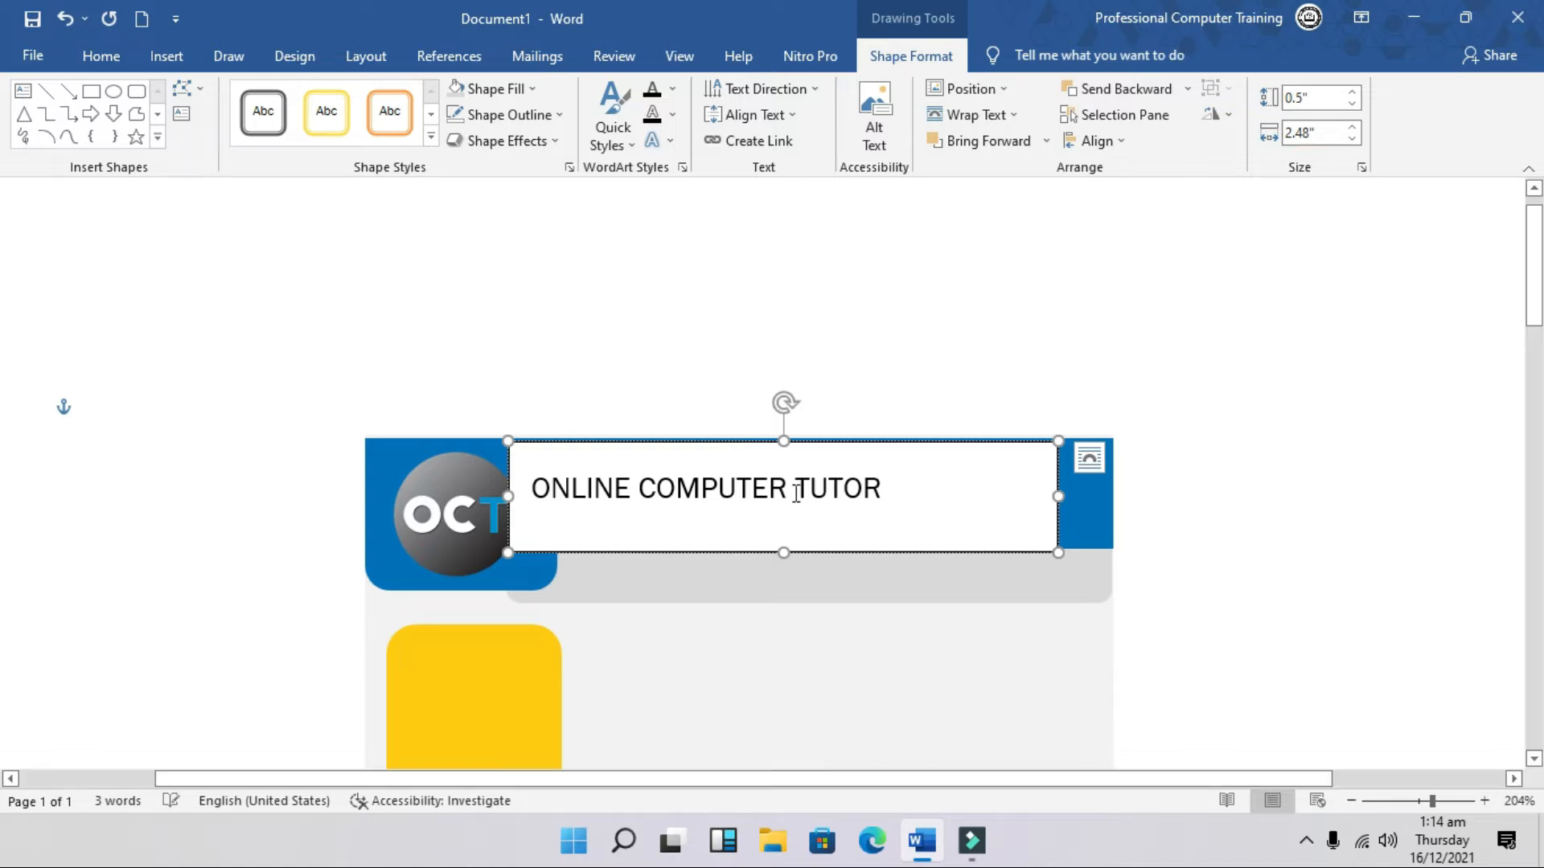
left_click(824, 550)
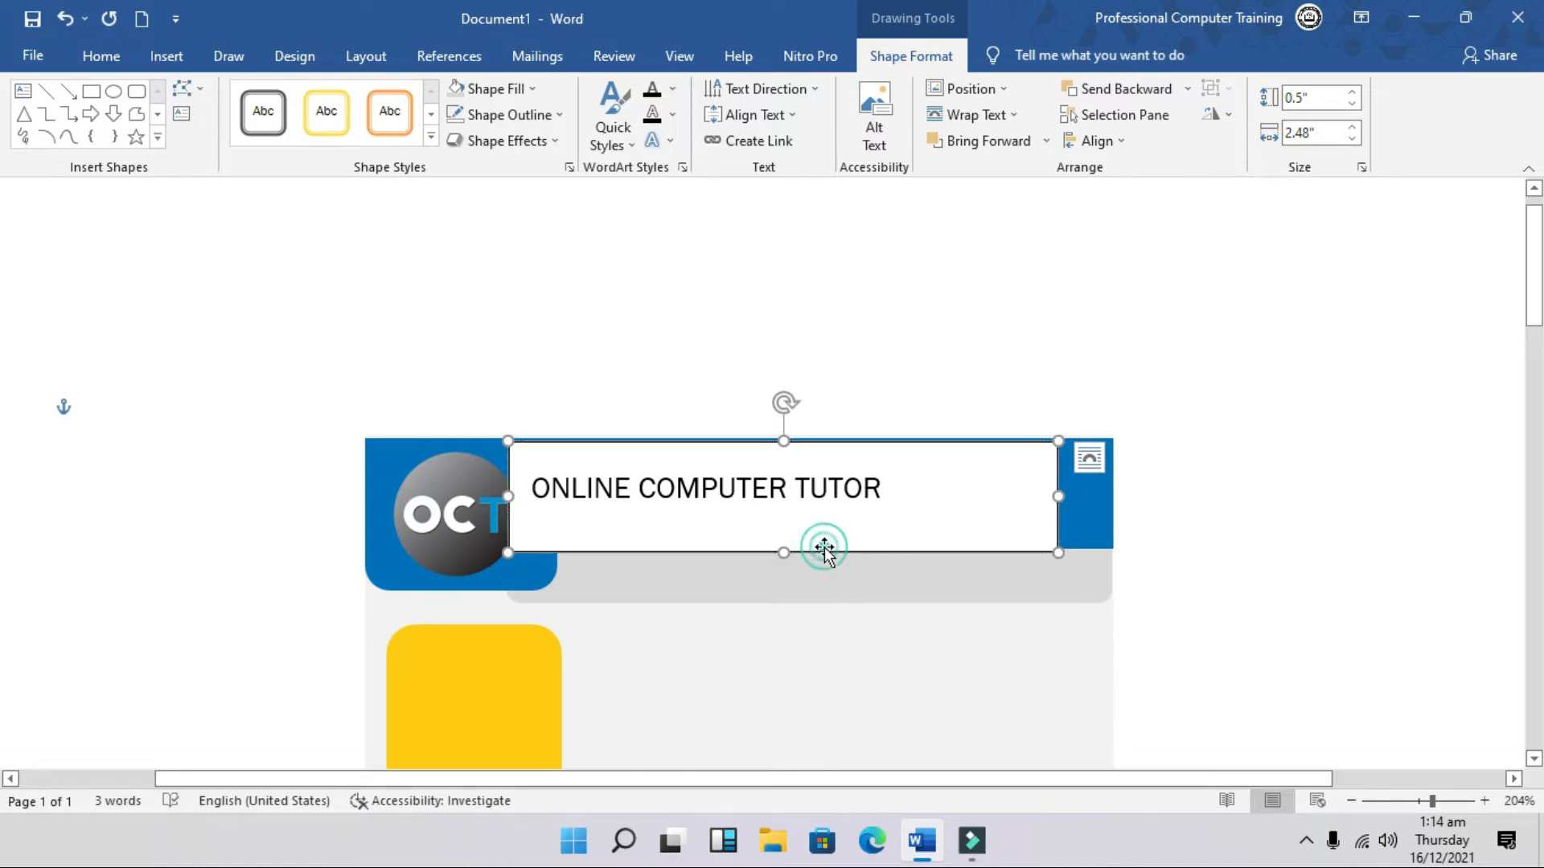
left_click(521, 90)
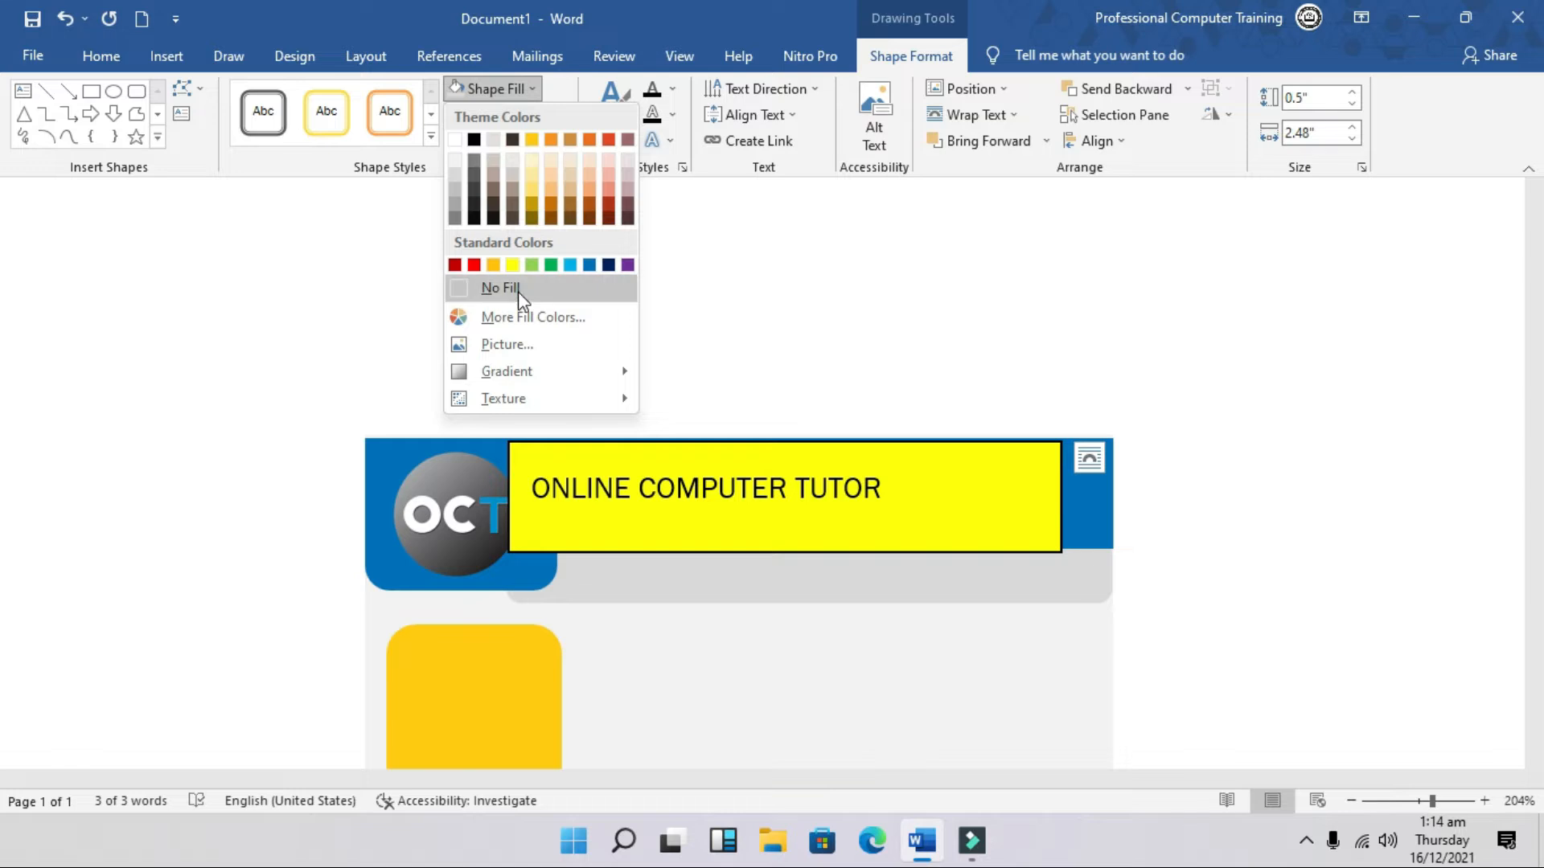
left_click(515, 289)
left_click(556, 114)
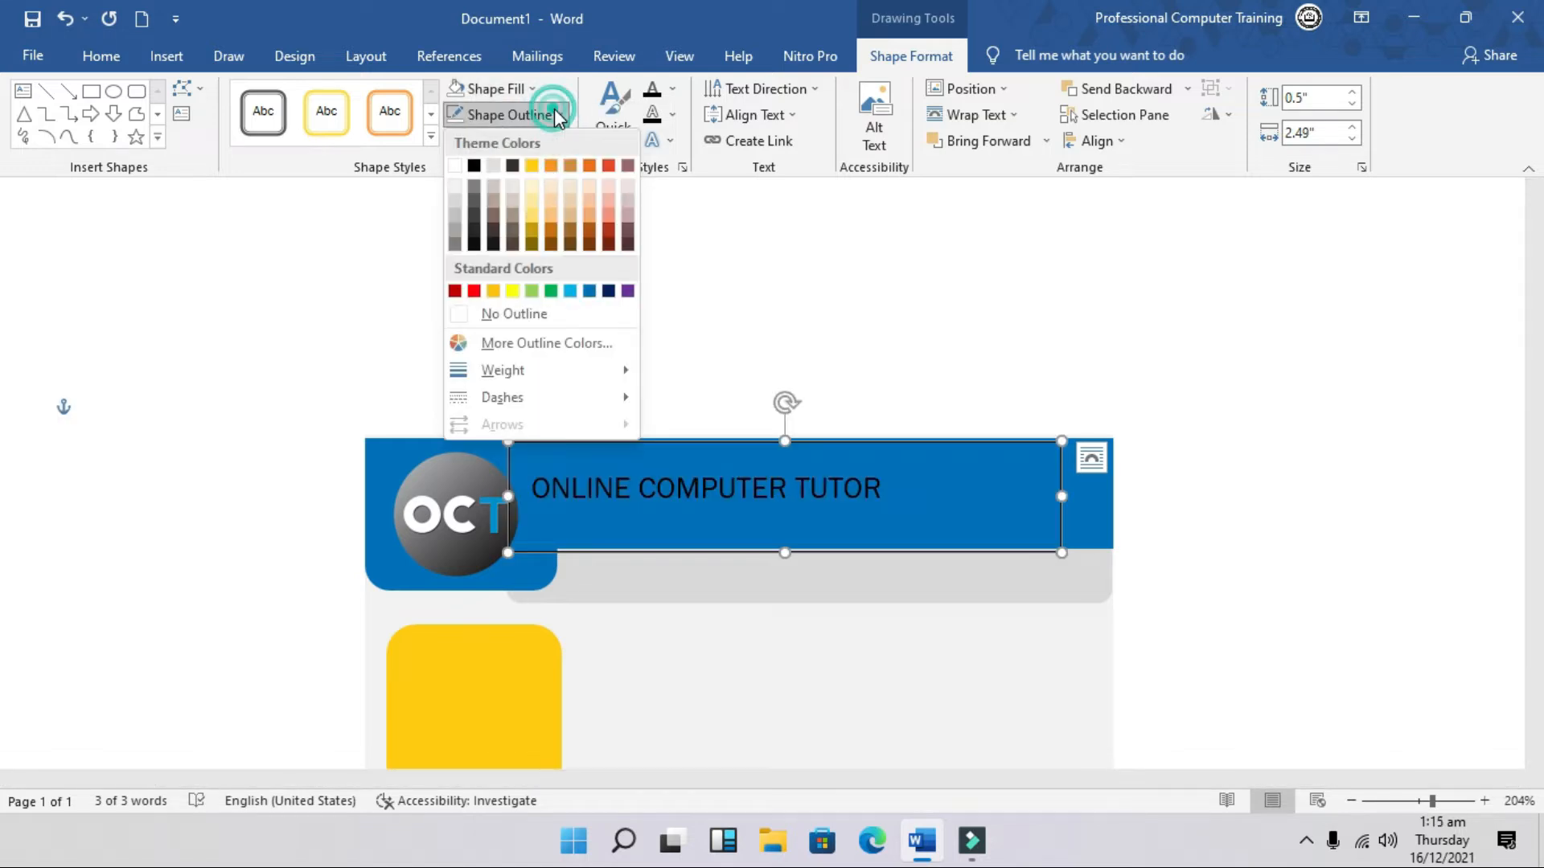
left_click(553, 320)
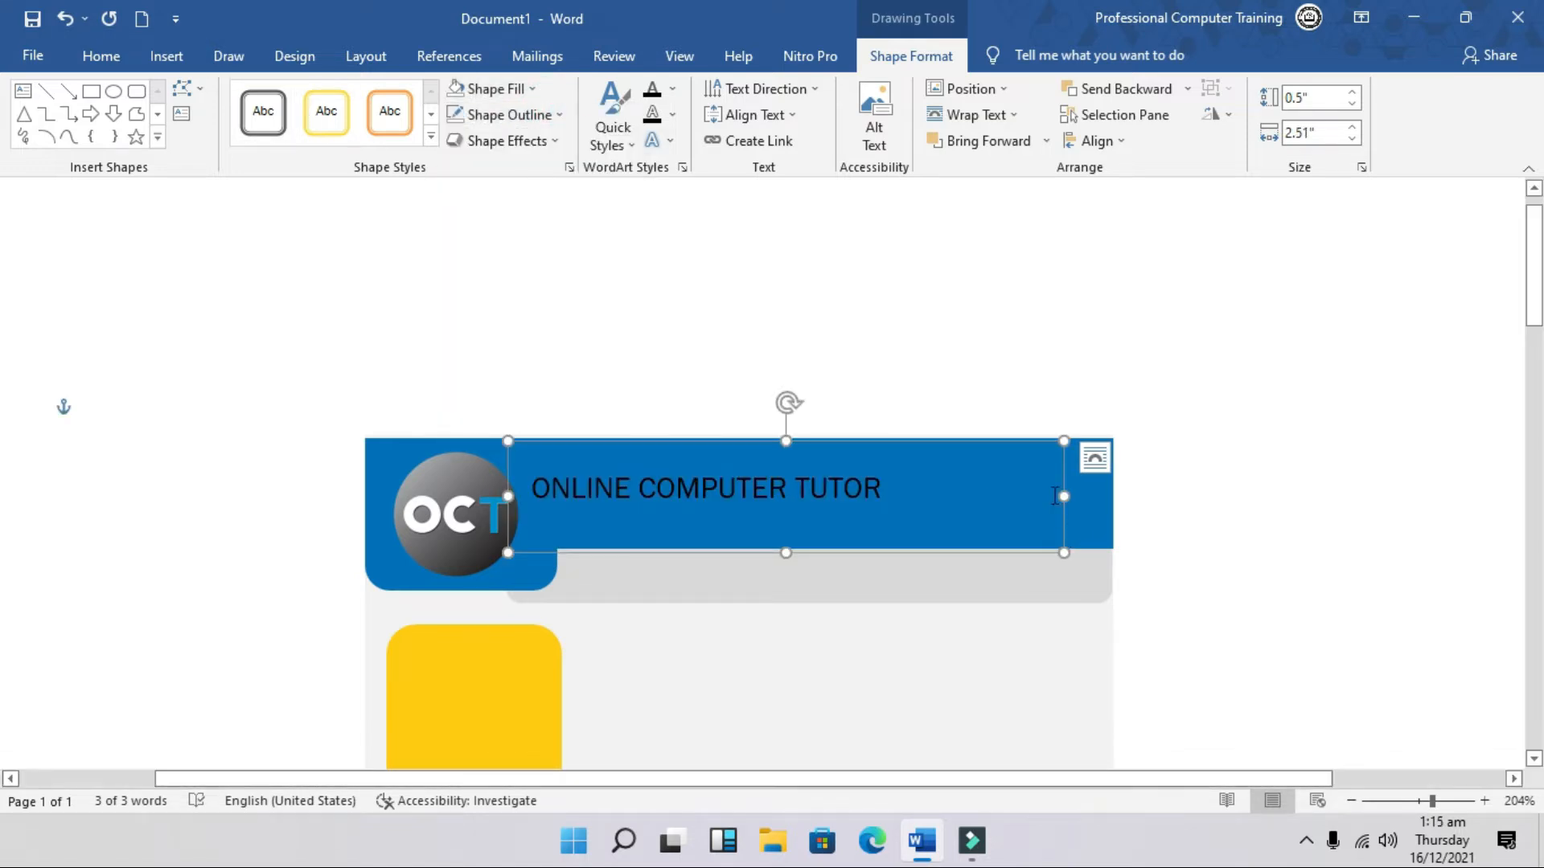
left_click_drag(1059, 499, 946, 496)
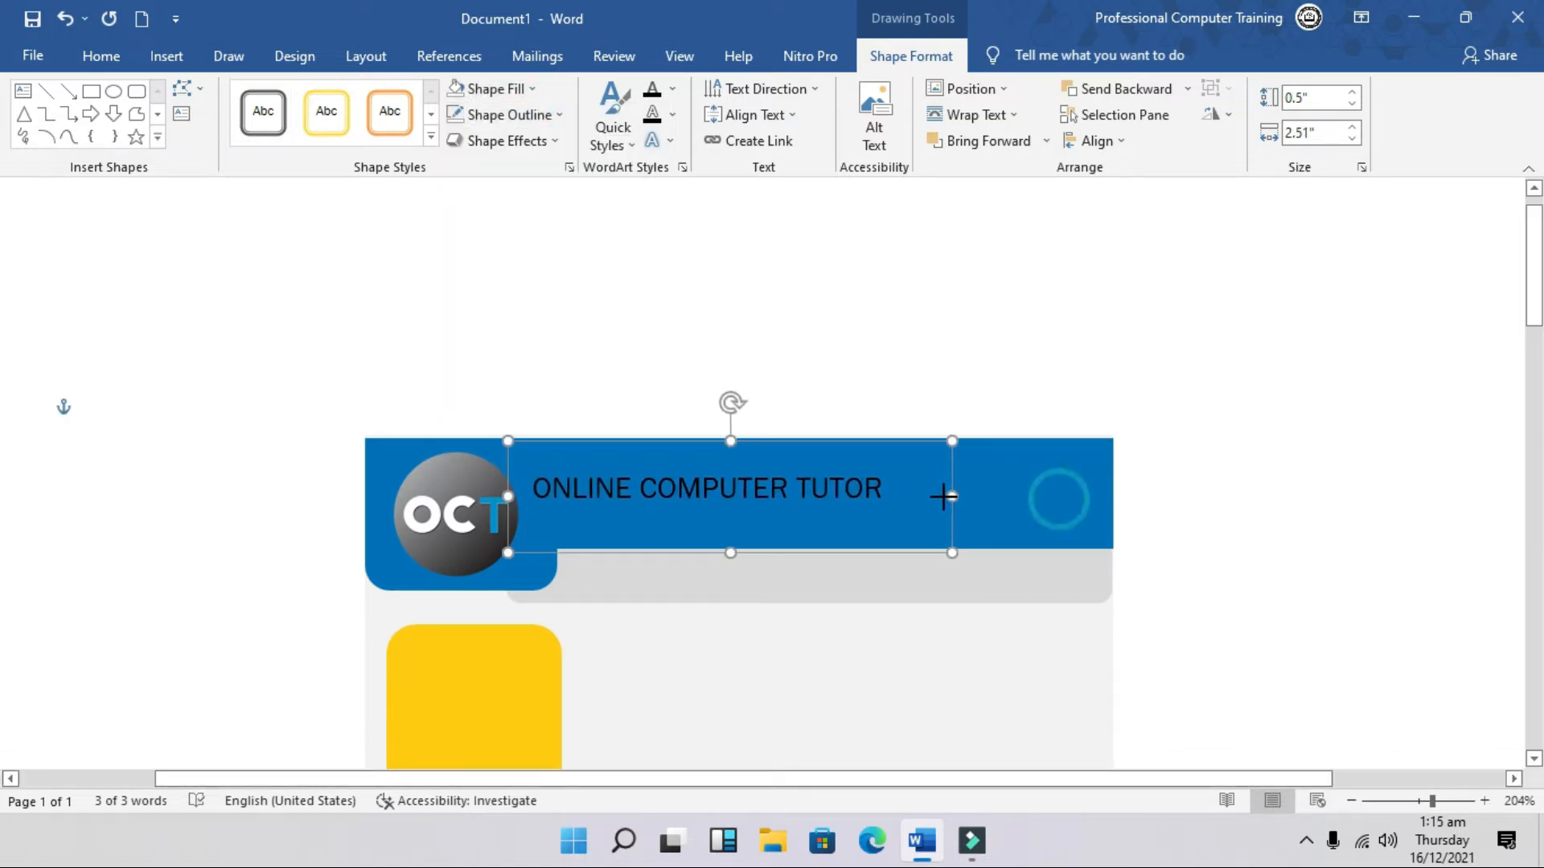
Step: Set the title to white Arial Black and widen the box to fit one line
left_click(105, 62)
left_click(295, 99)
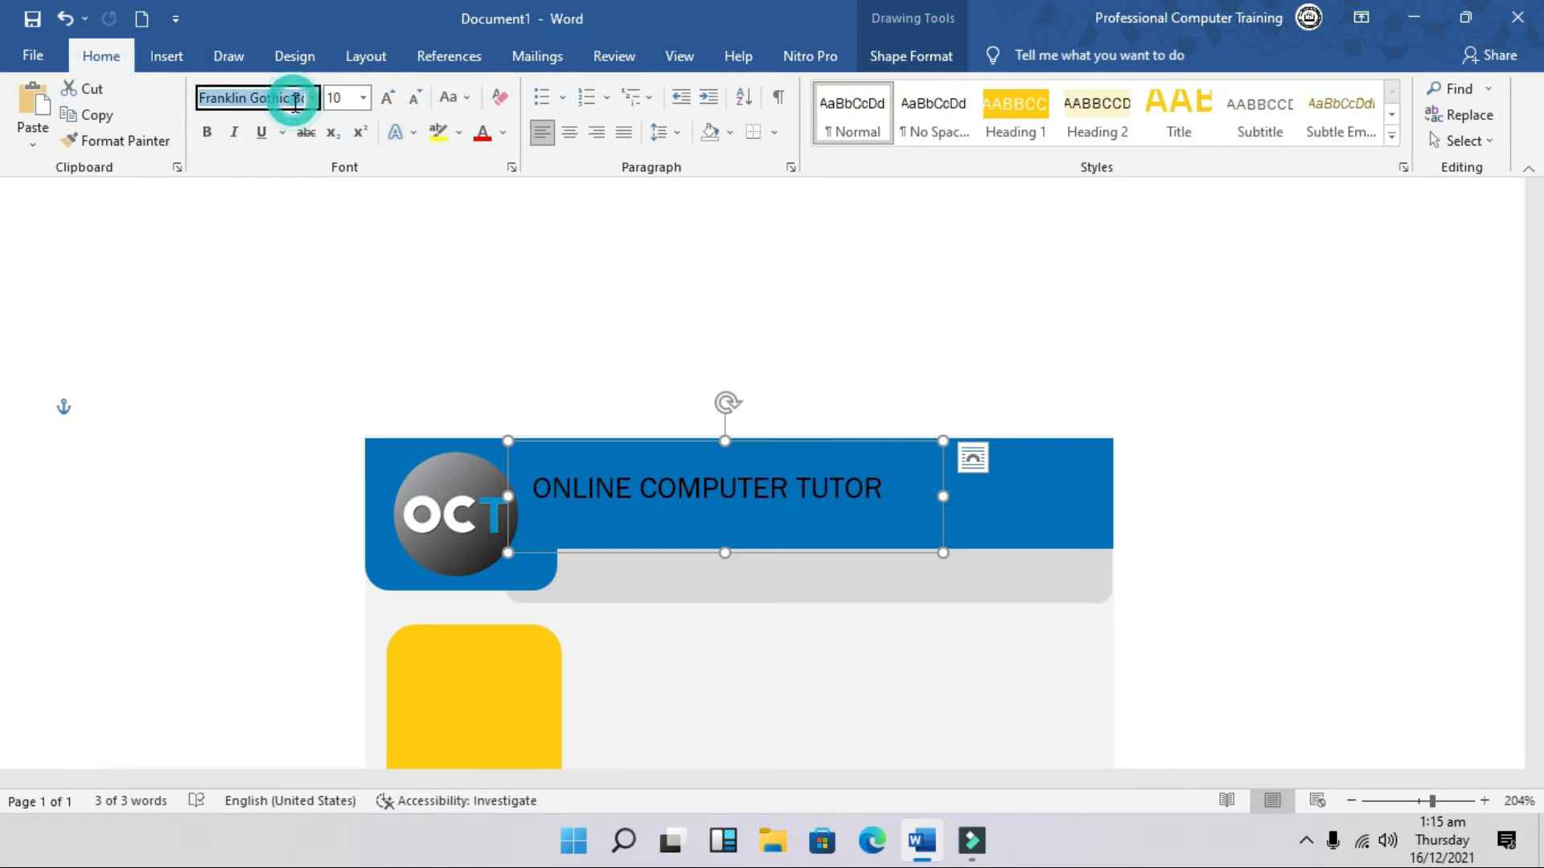
type("Aril")
key("Return")
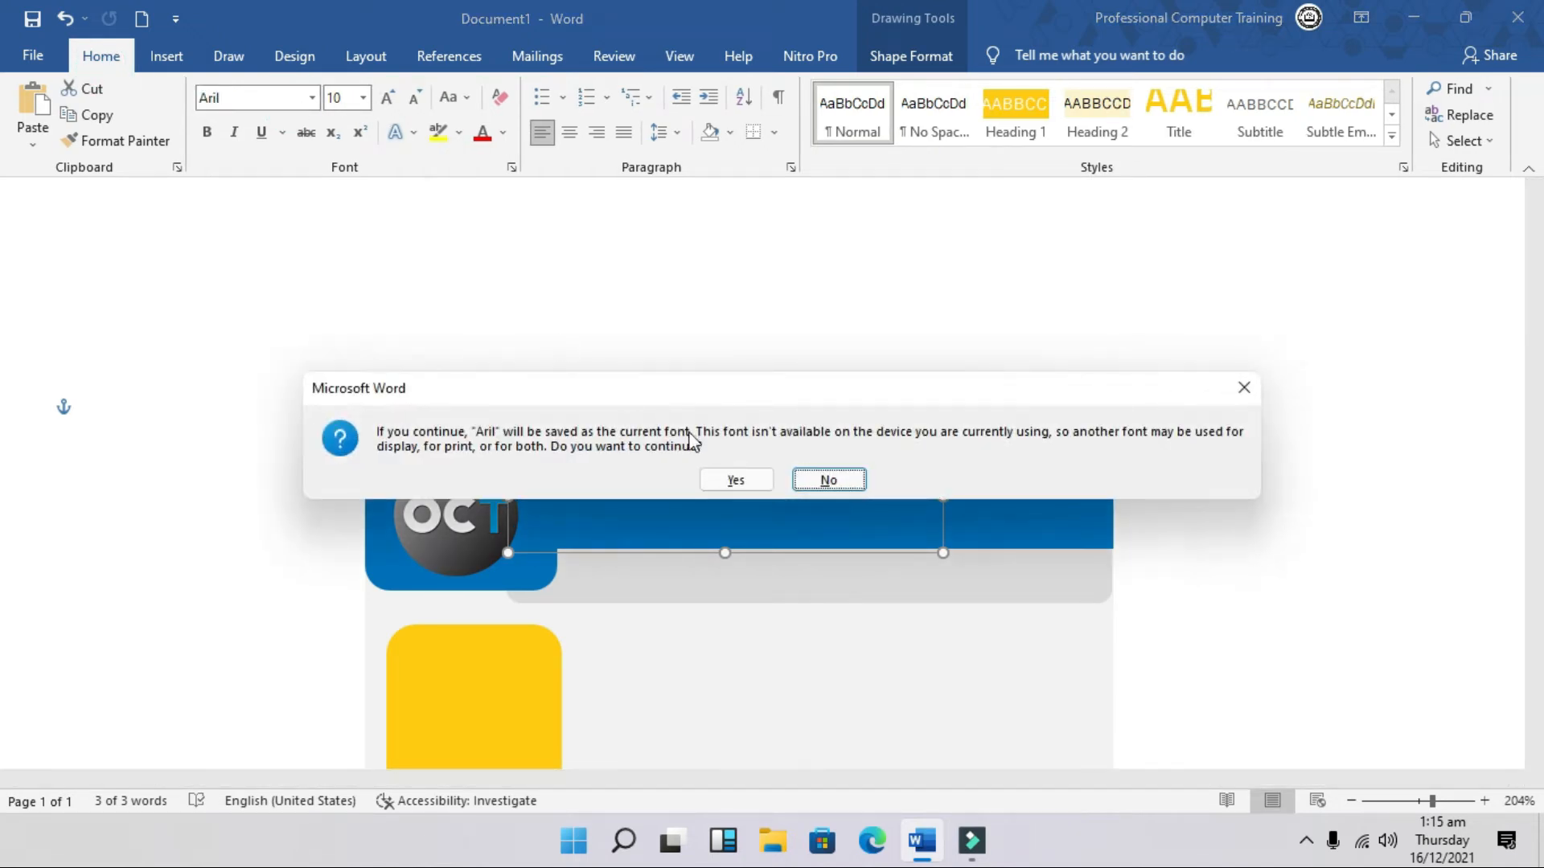
left_click(733, 480)
left_click(311, 98)
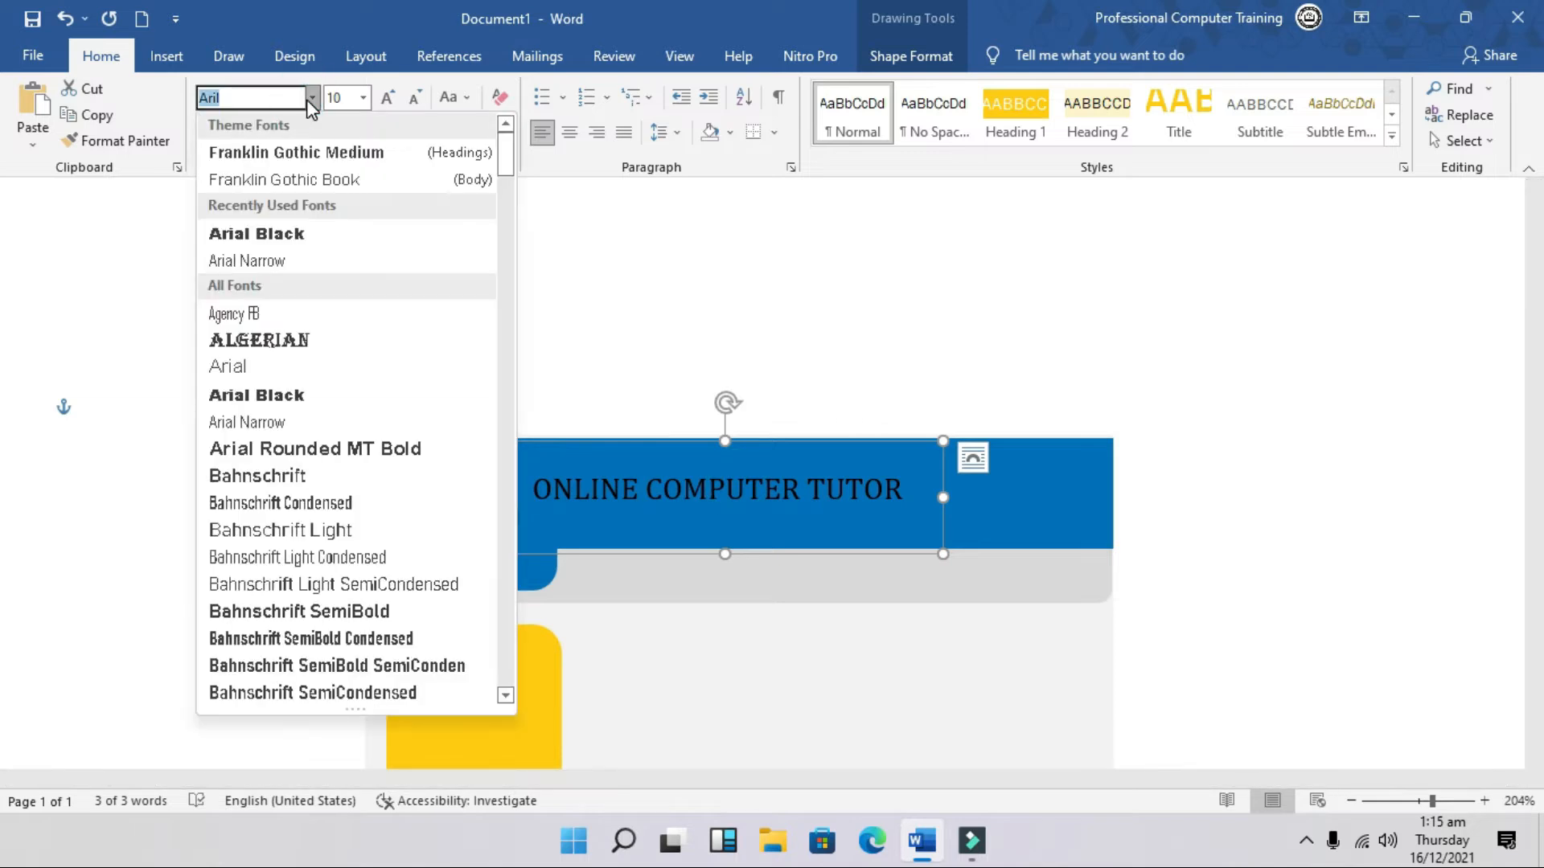
left_click(321, 234)
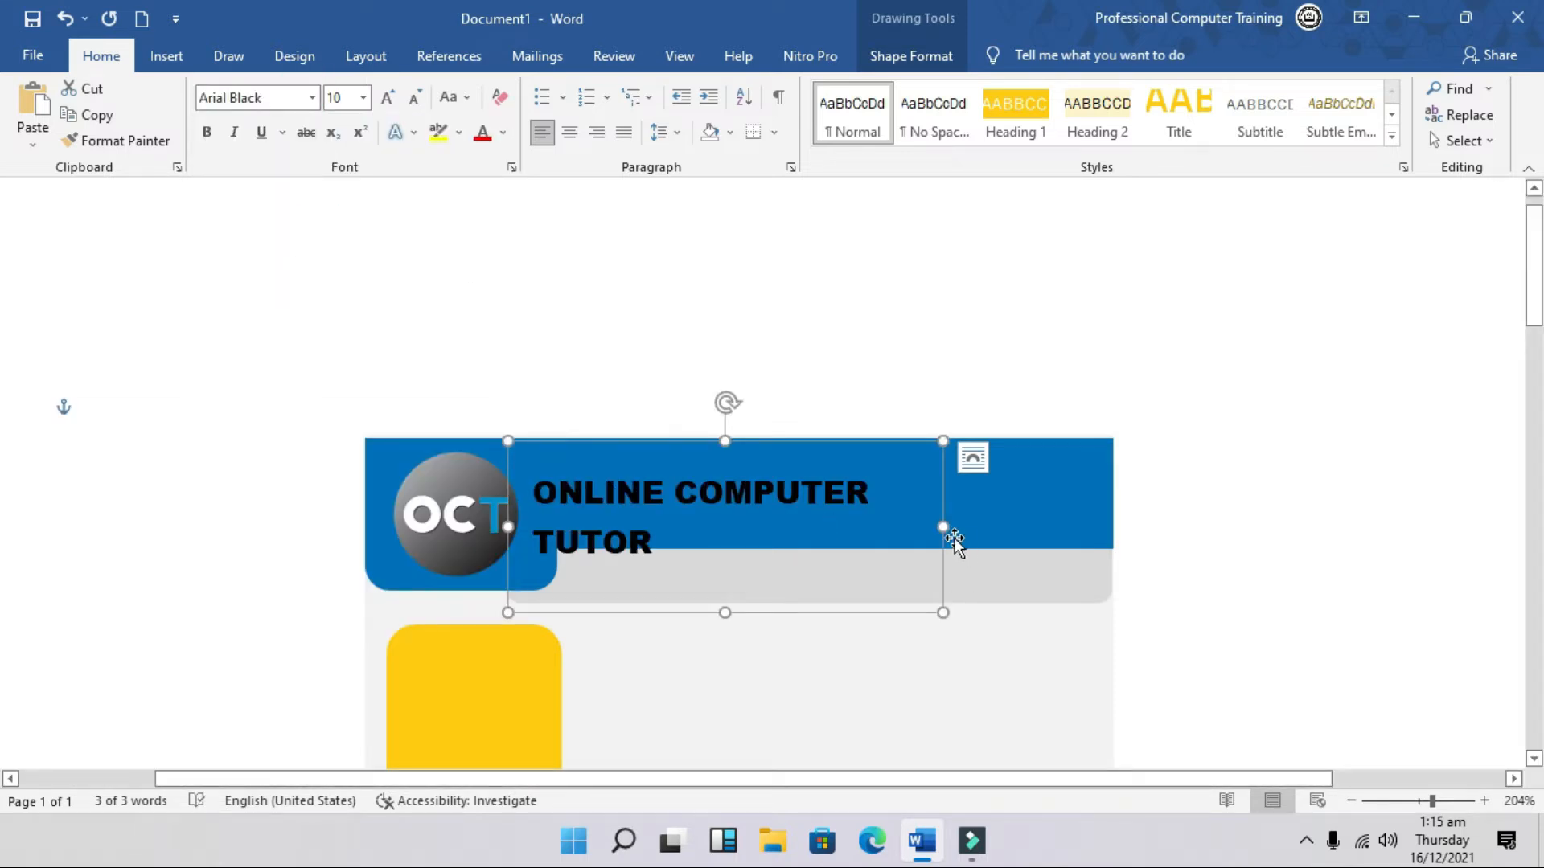
left_click_drag(945, 531, 1044, 512)
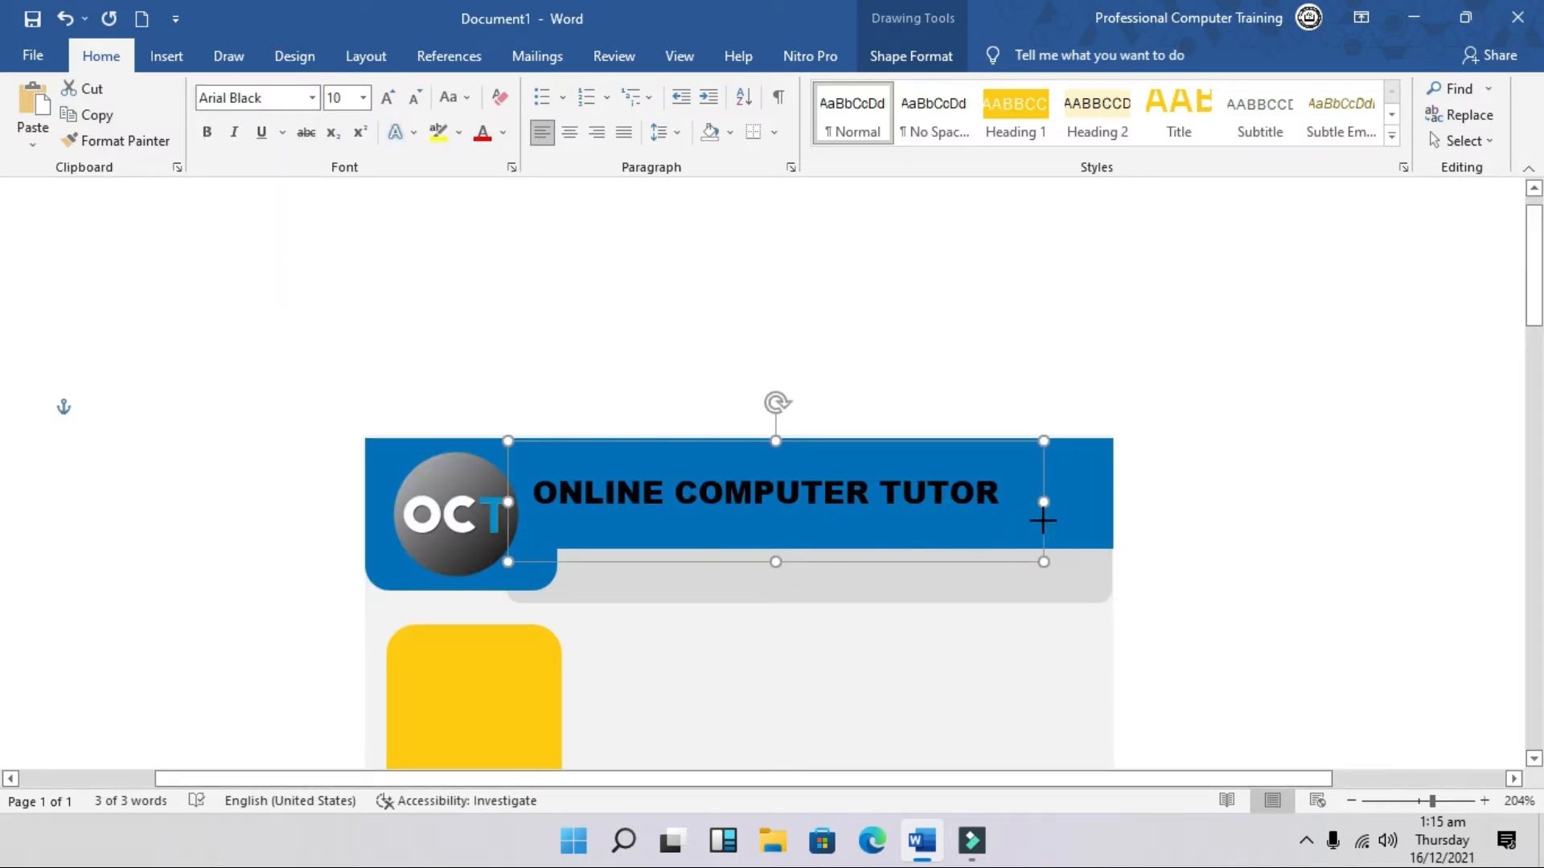
left_click(503, 133)
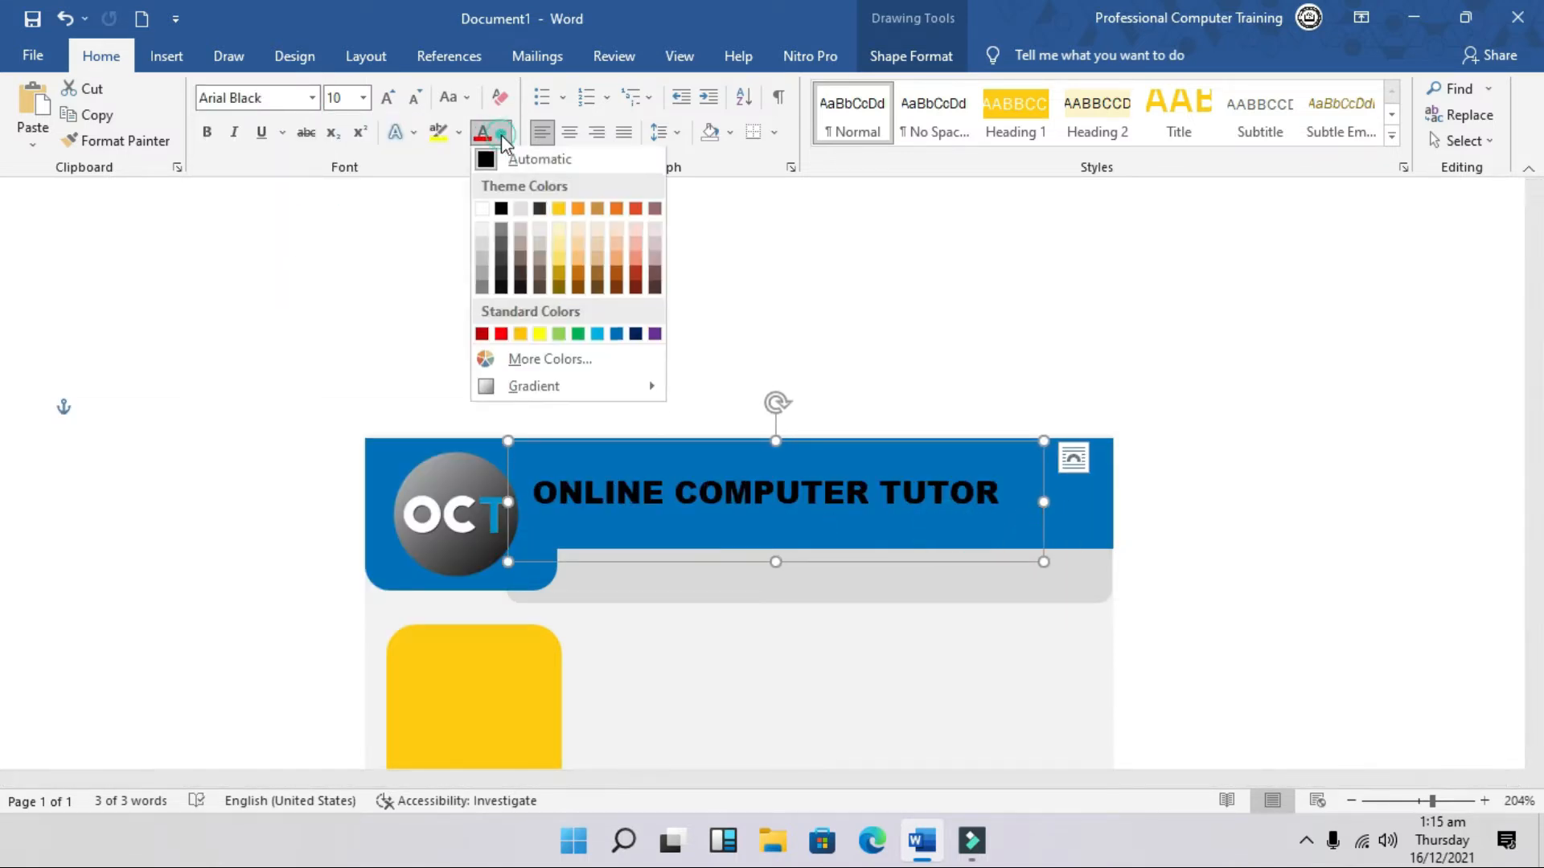
left_click(484, 212)
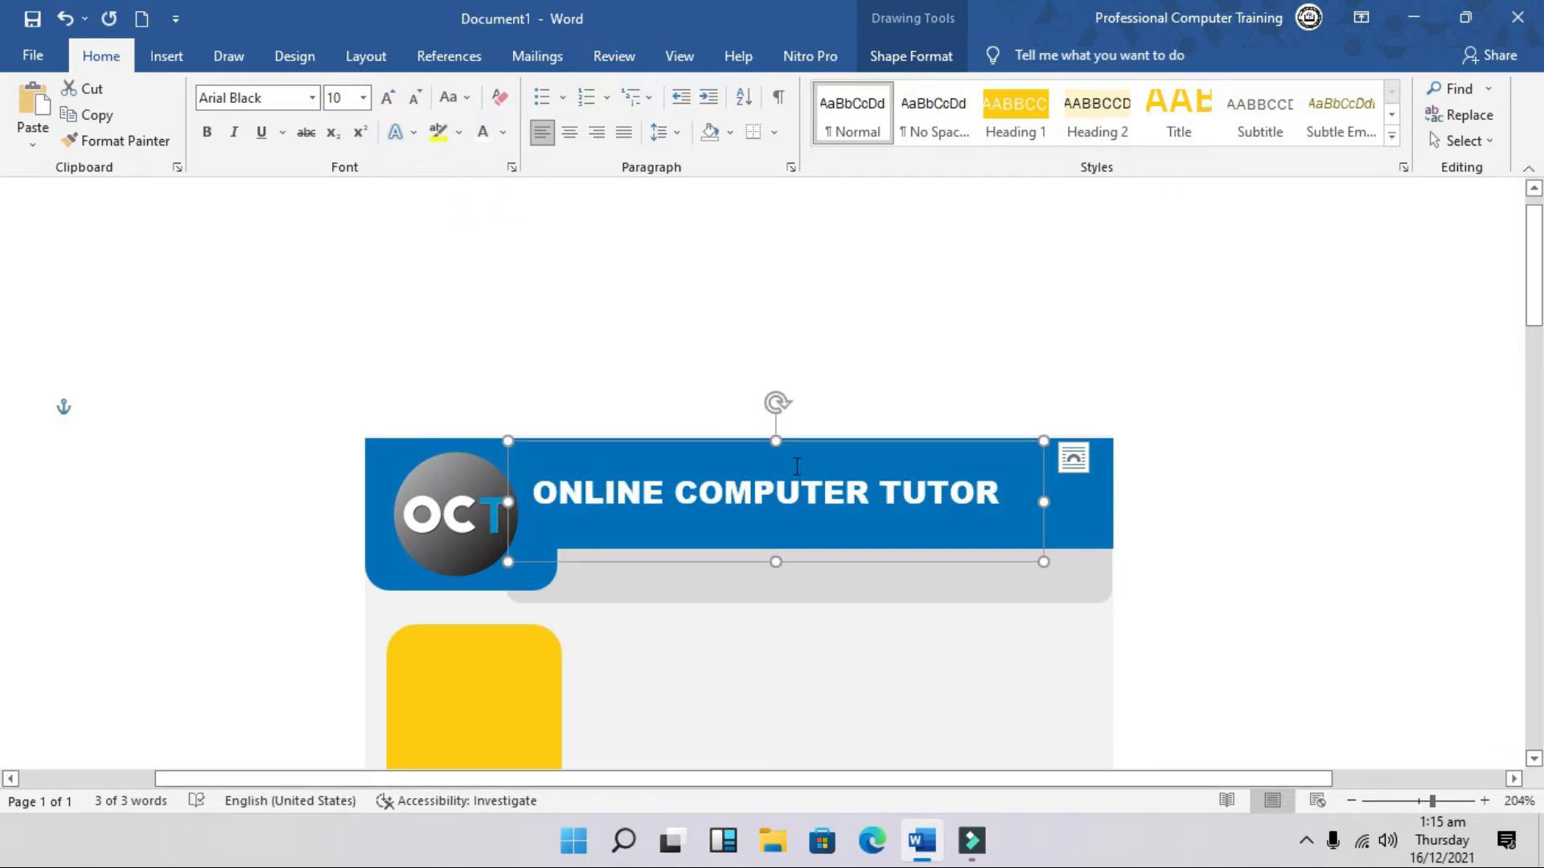
Step: Position and resize the title box beside the logo, adjusting font size until it fits
left_click_drag(804, 441, 873, 432)
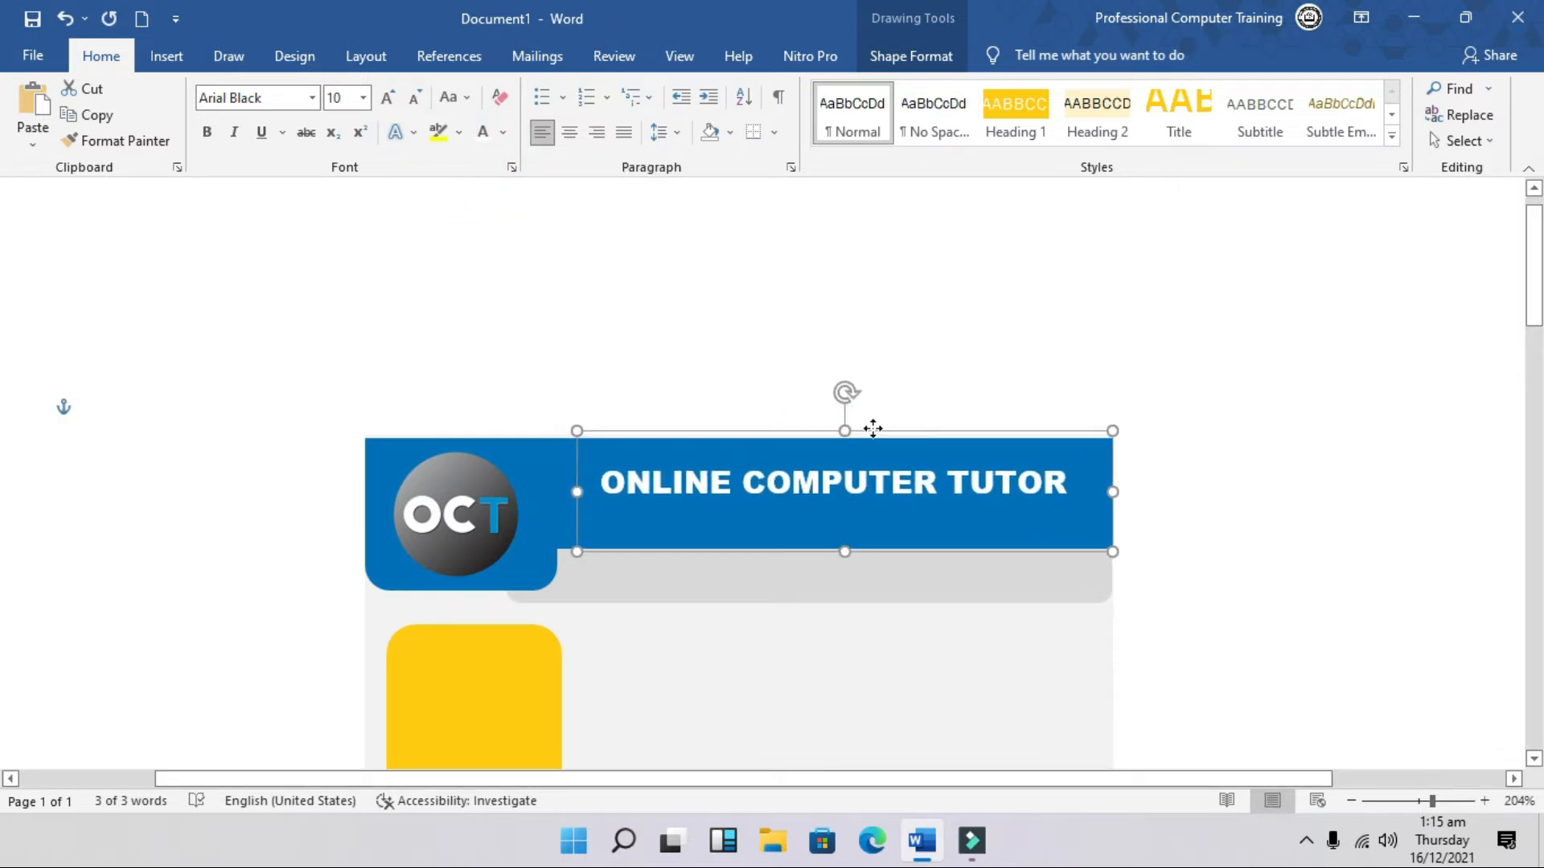
left_click_drag(843, 552, 844, 520)
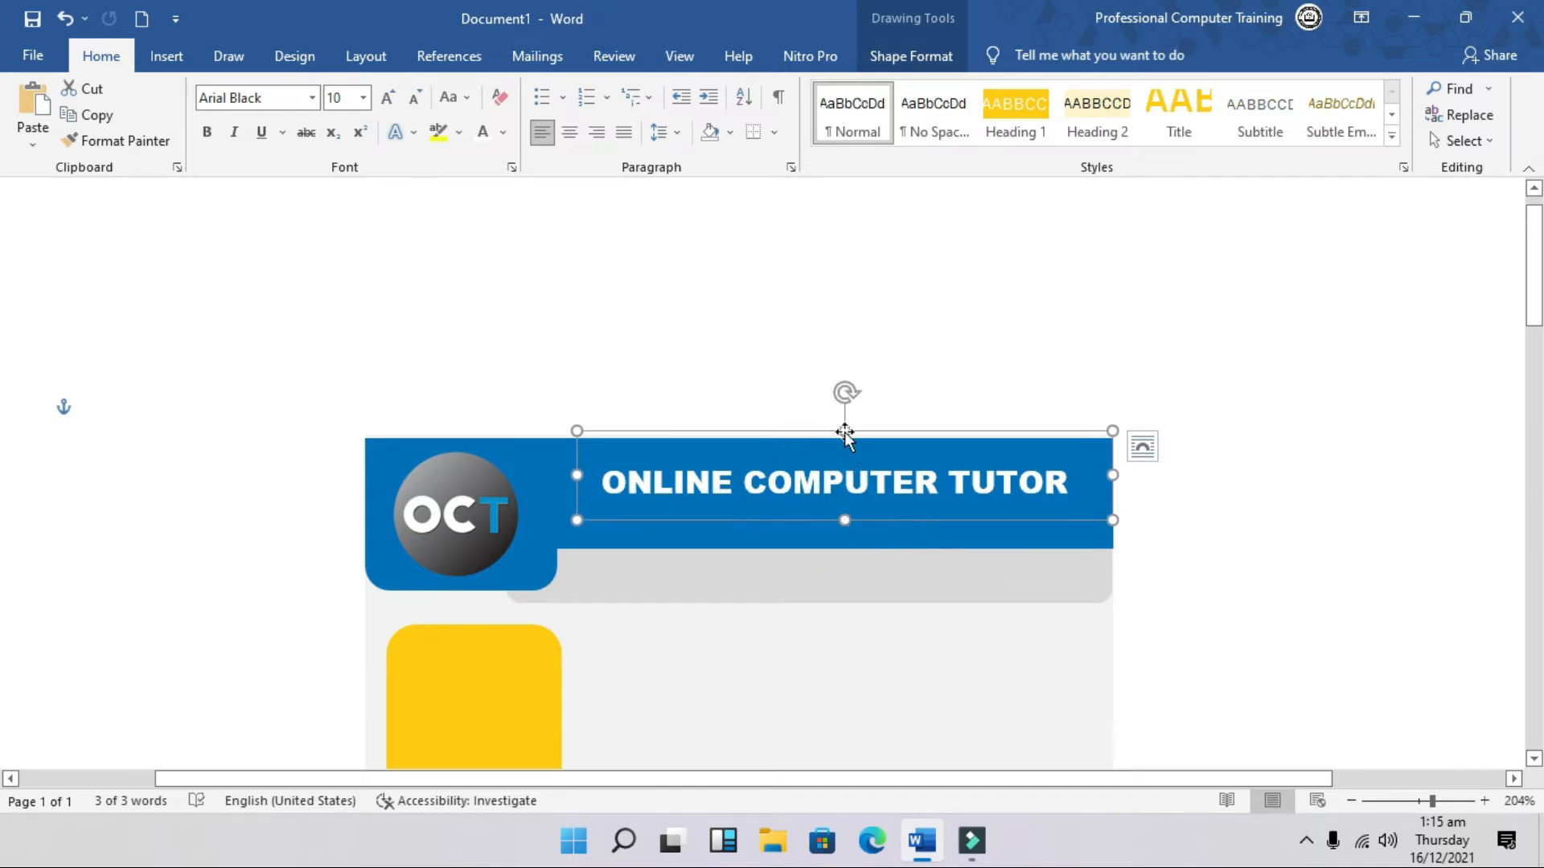
mouse_move(872, 435)
left_mouse_down()
mouse_move(856, 452)
mouse_move(875, 432)
left_mouse_up()
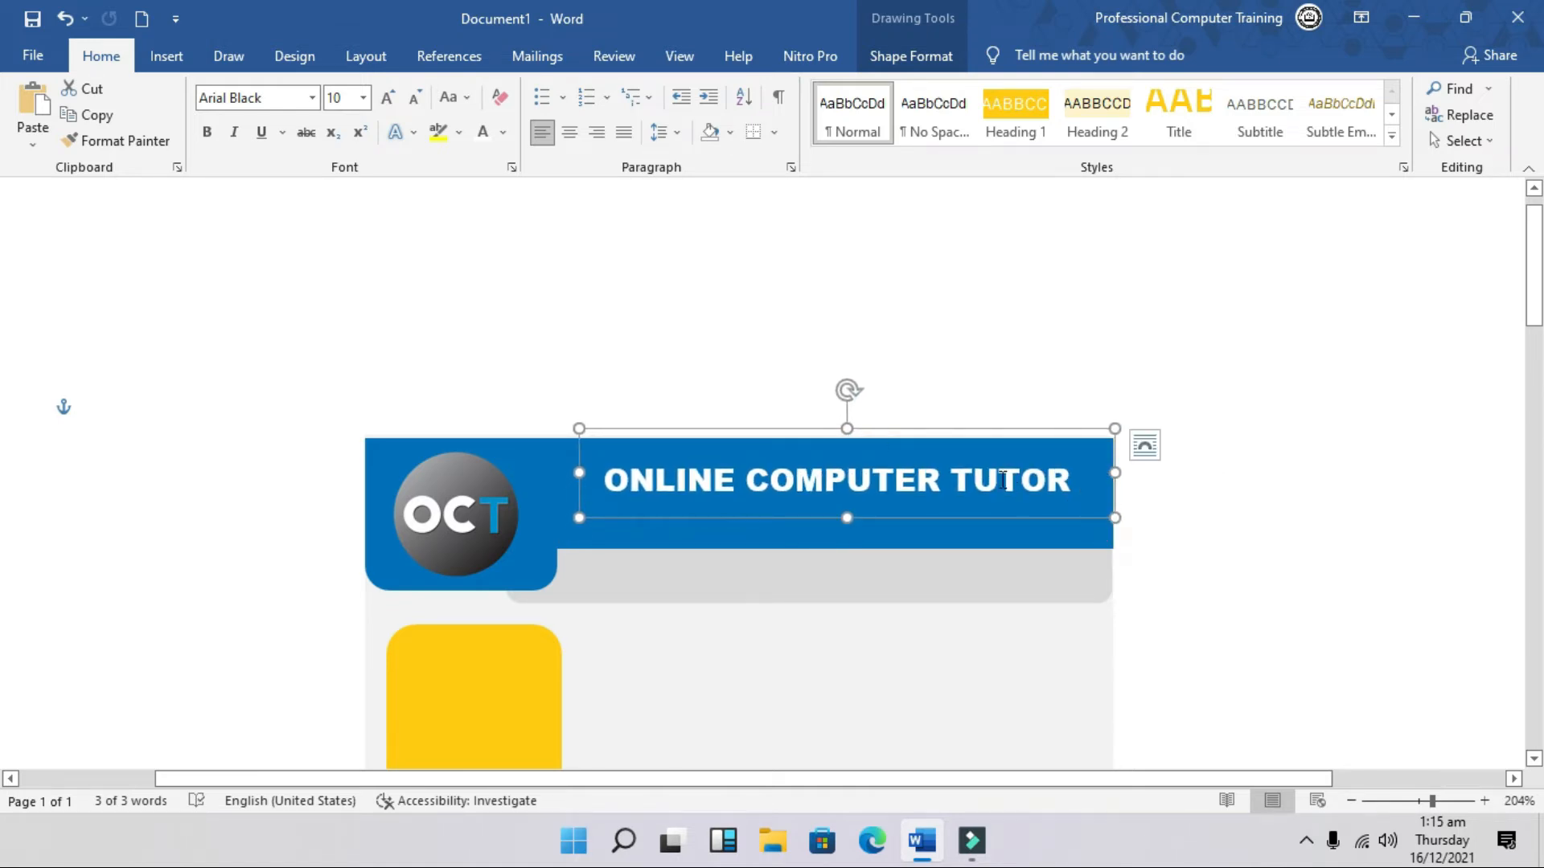
left_click_drag(995, 430, 996, 447)
left_click_drag(579, 488, 529, 489)
left_click(390, 97)
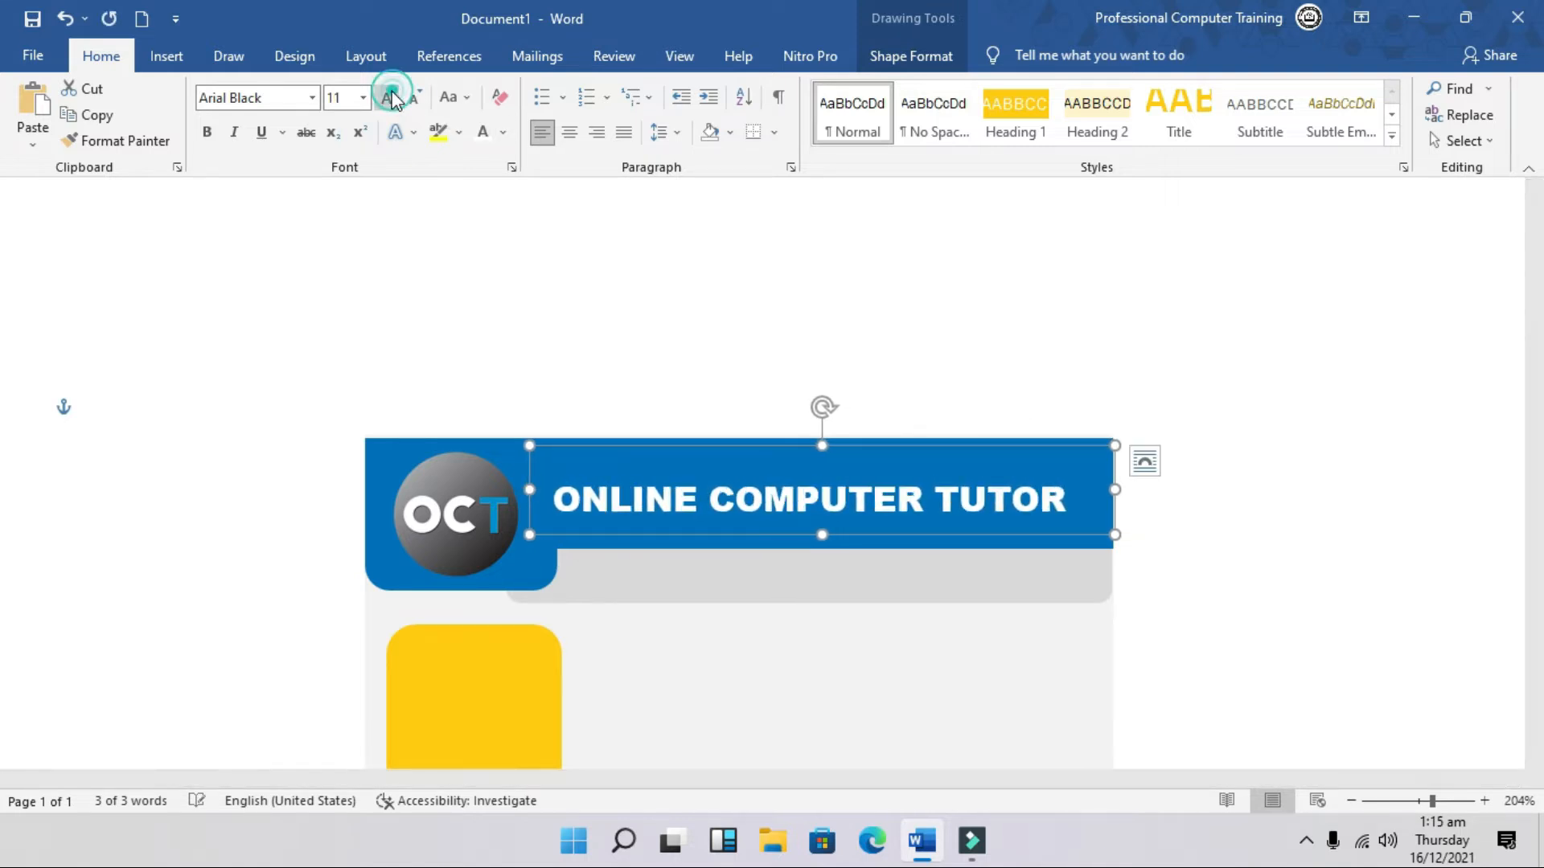
left_click(390, 98)
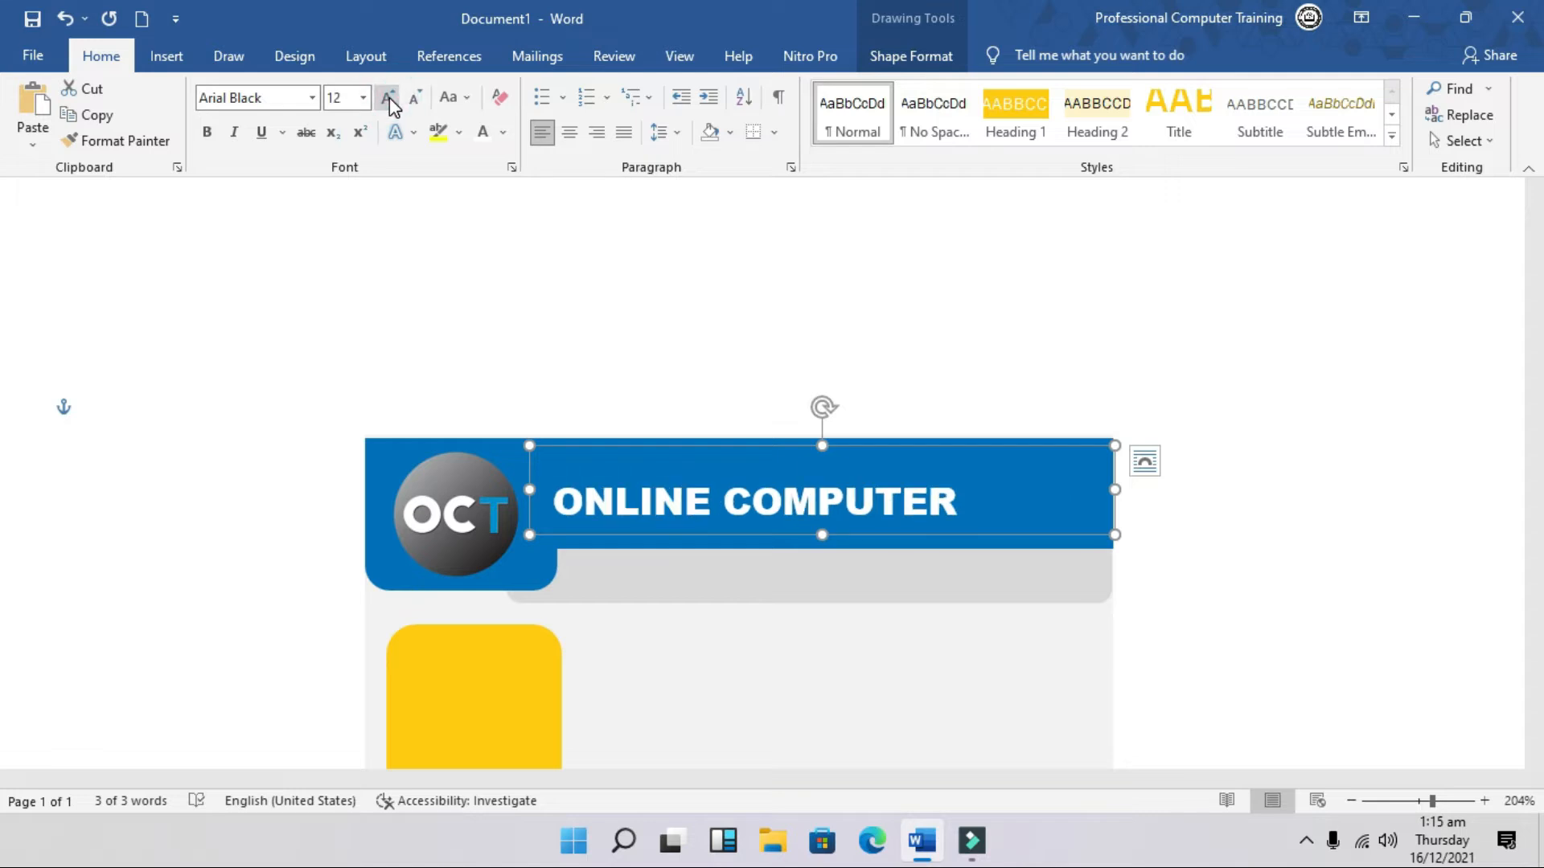
left_click(413, 98)
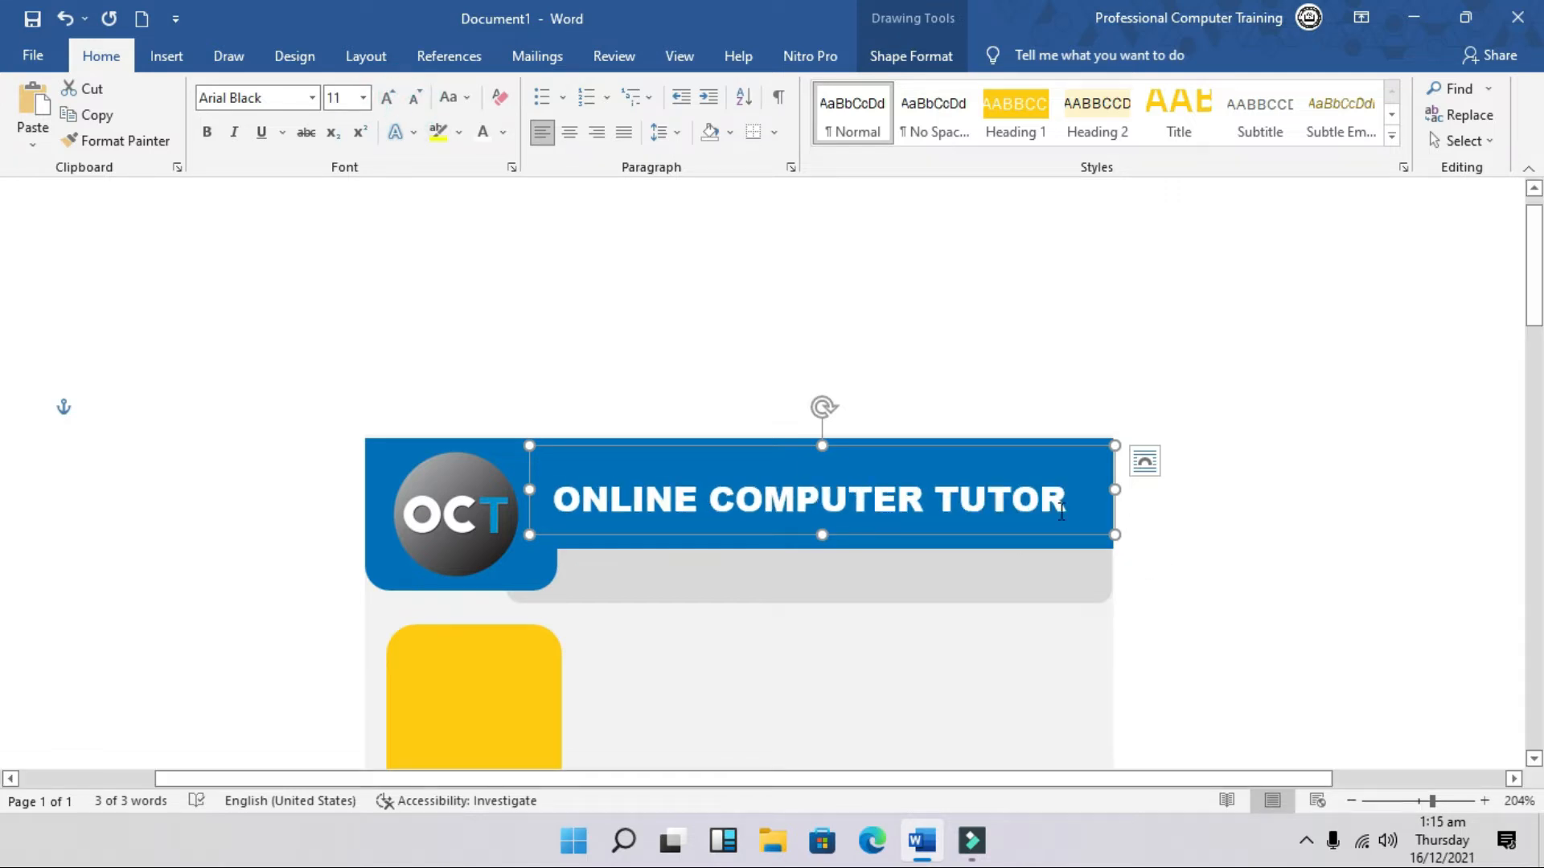
left_click_drag(1002, 447, 1014, 449)
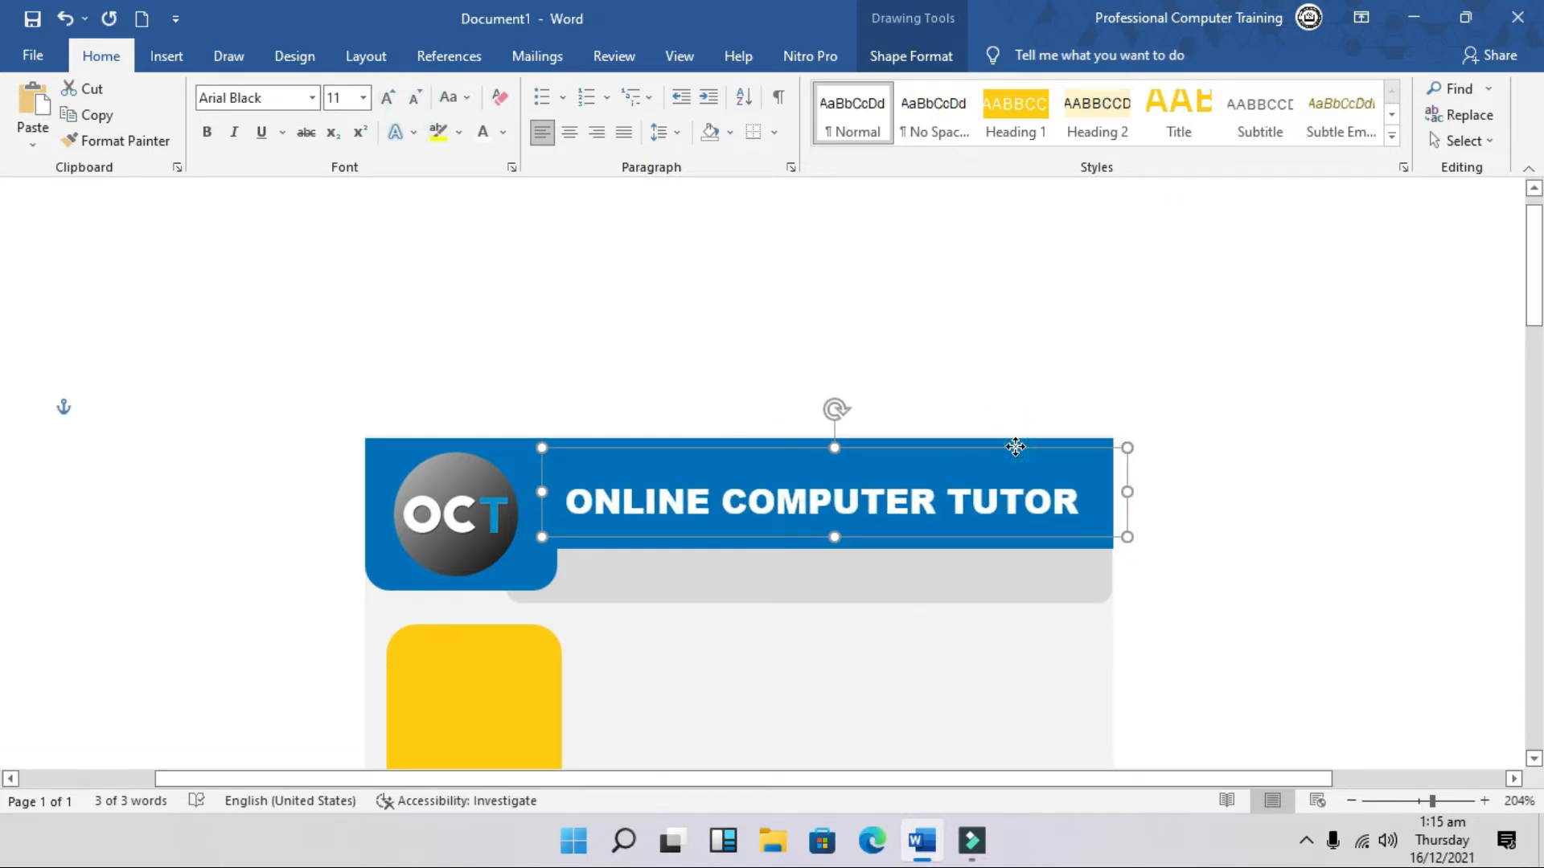
left_click(1280, 555)
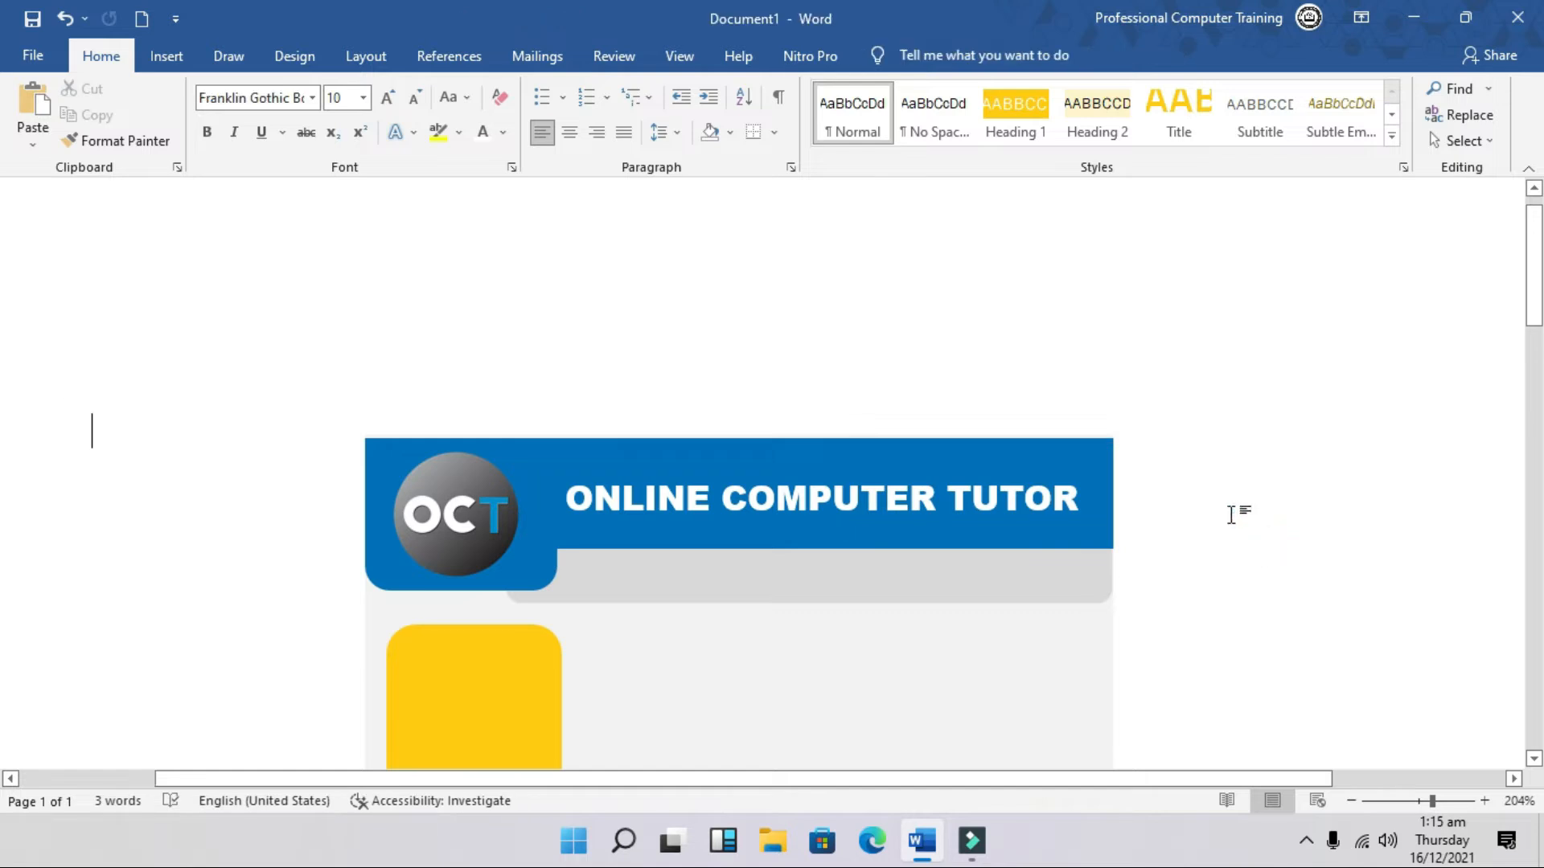
Step: Duplicate the title box onto the grey band and make its text black Arial Narrow
left_click(168, 57)
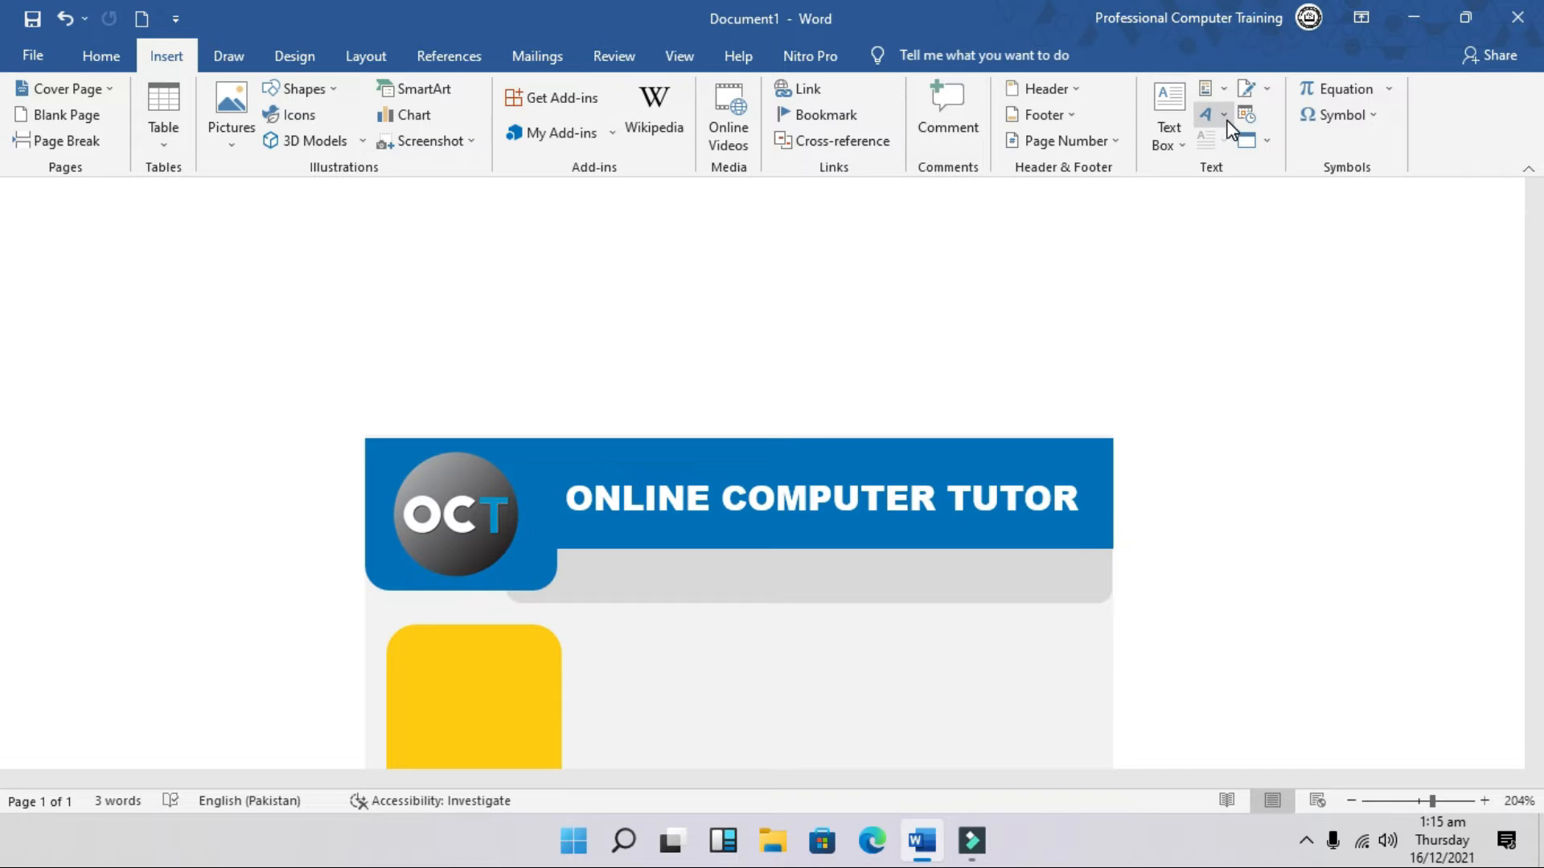
left_click(887, 498)
left_click(914, 445)
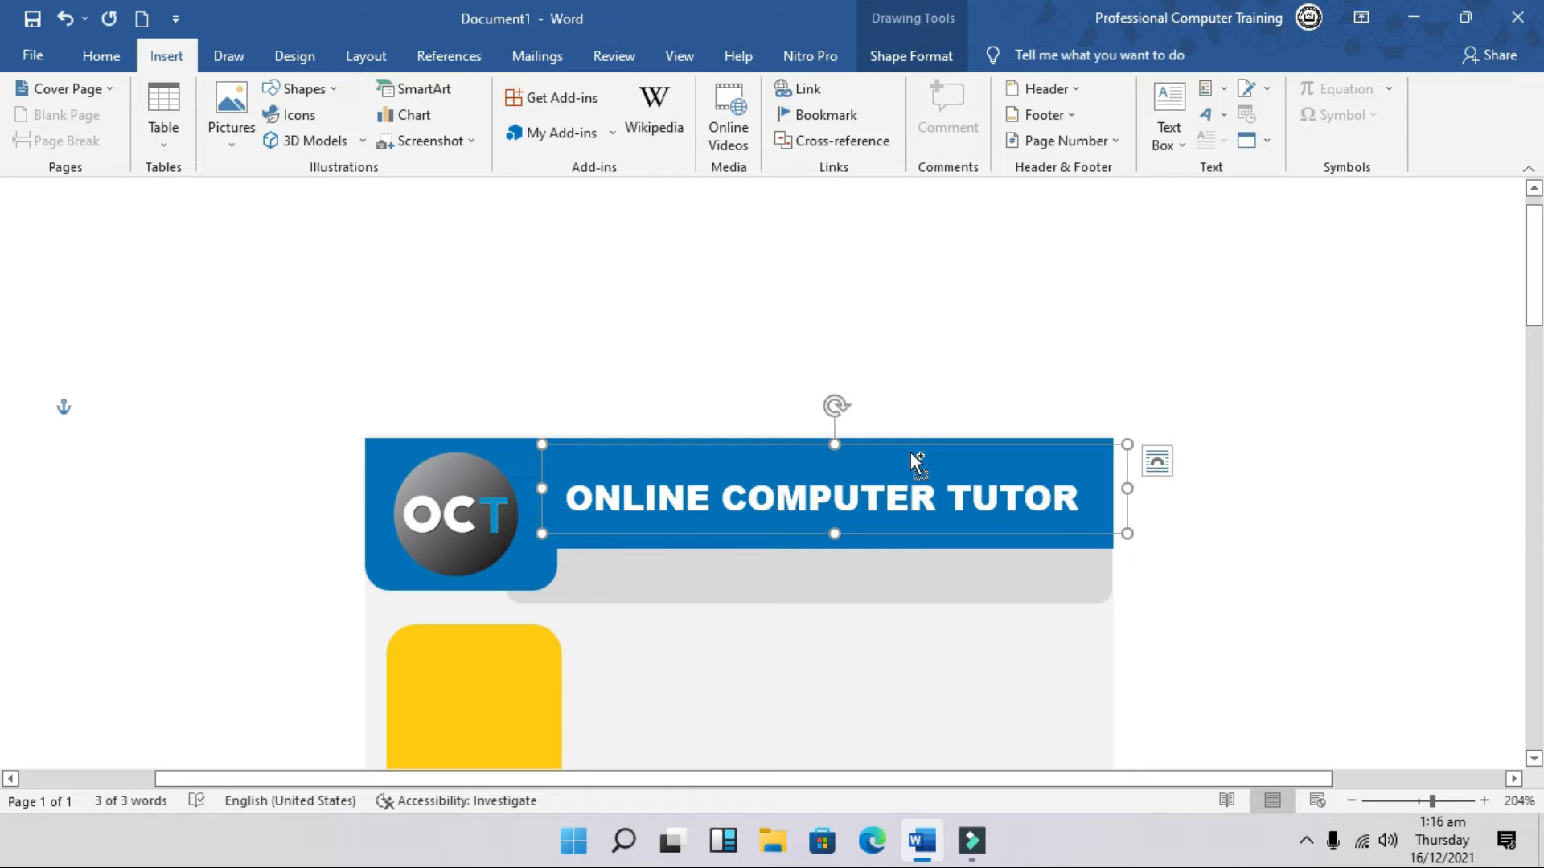
key("ctrl+v")
left_click_drag(940, 494, 896, 538)
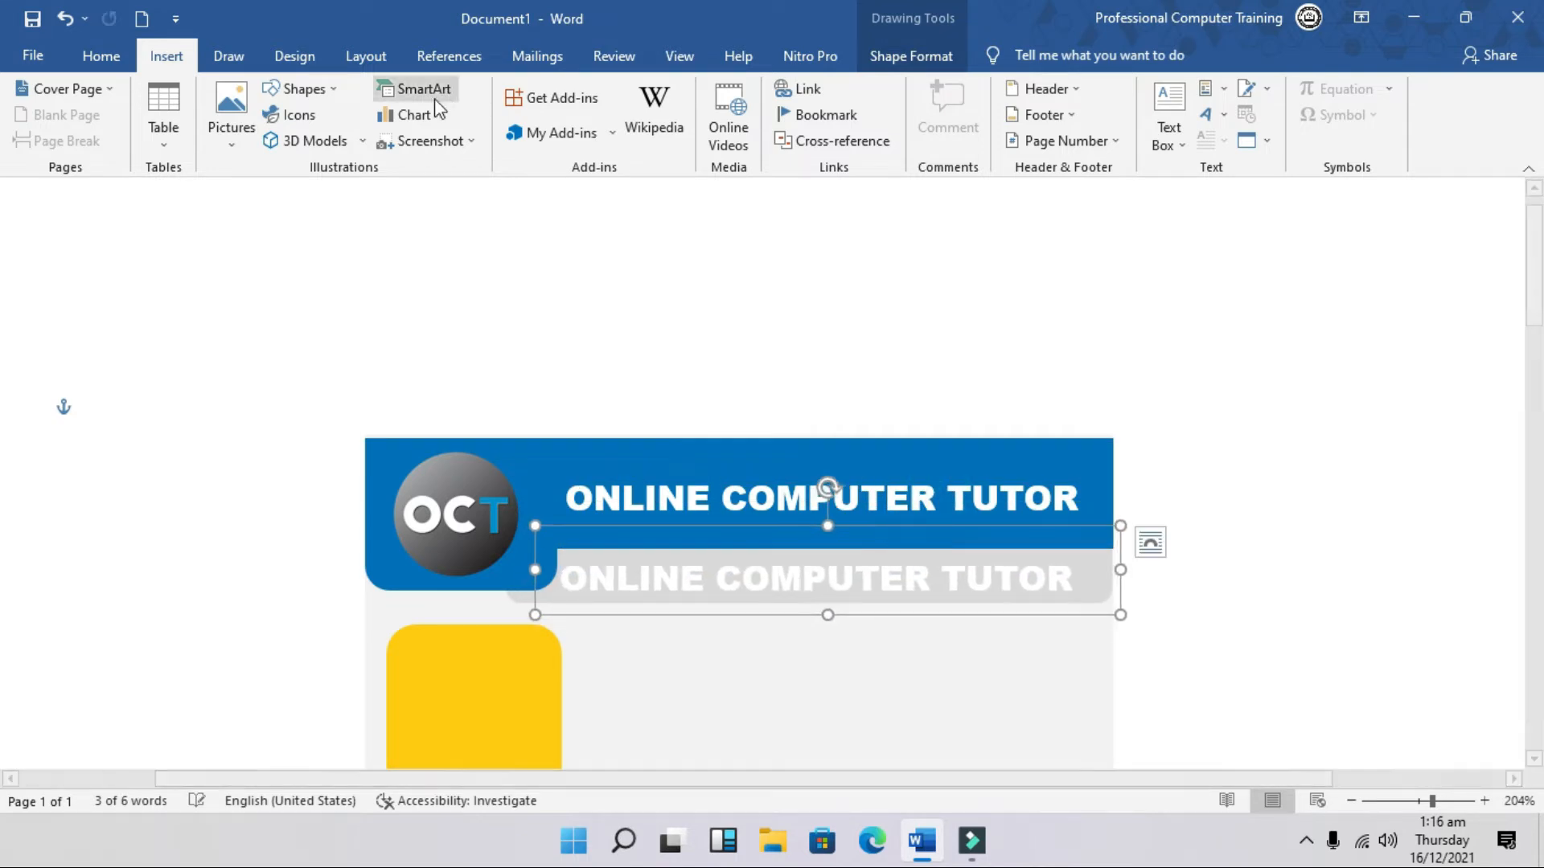
left_click(101, 54)
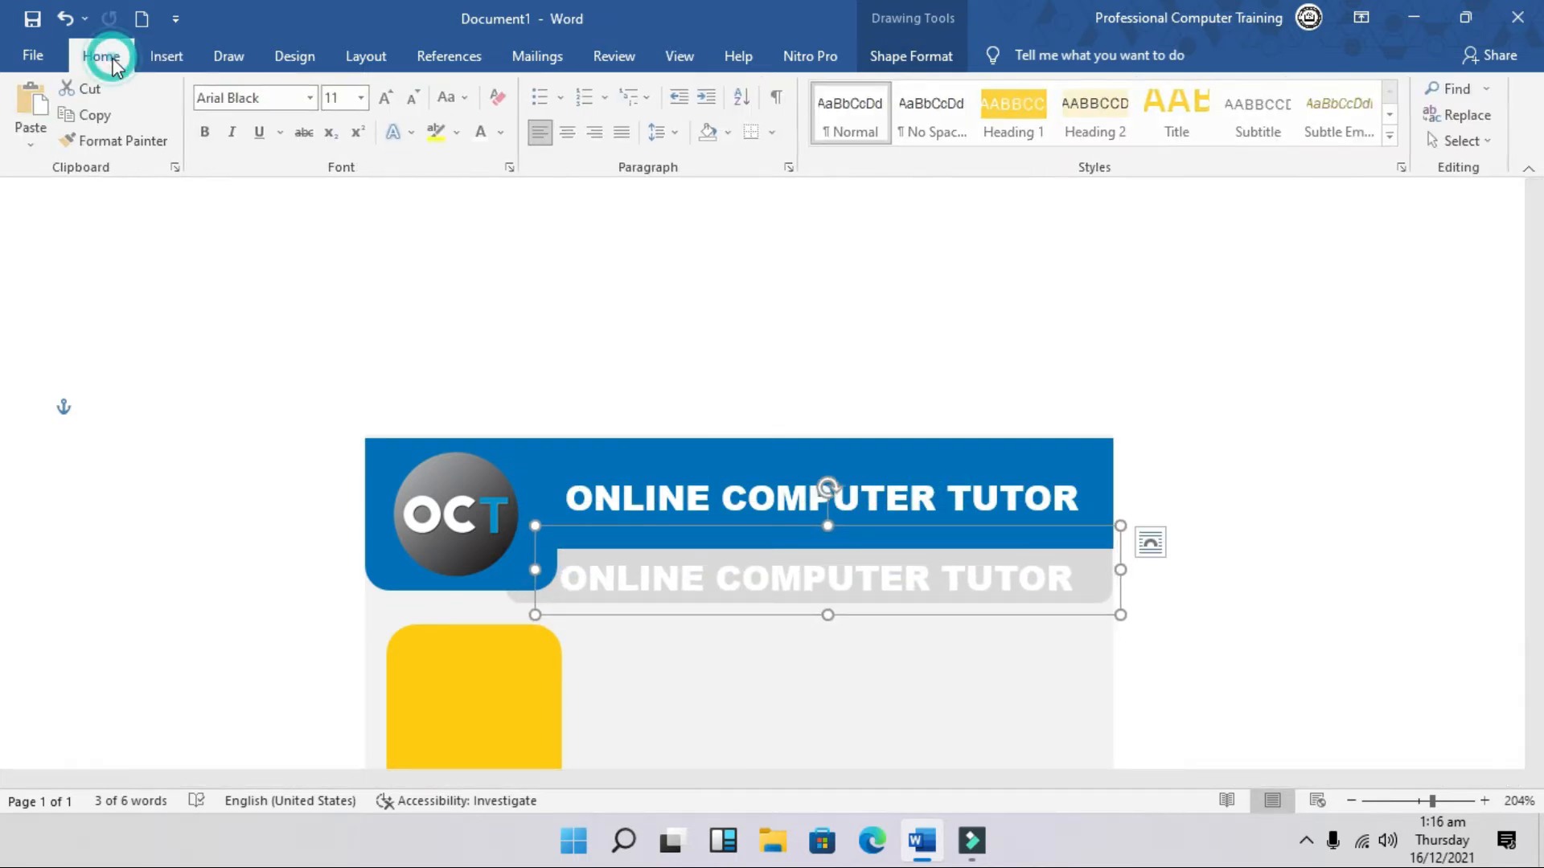
left_click(311, 97)
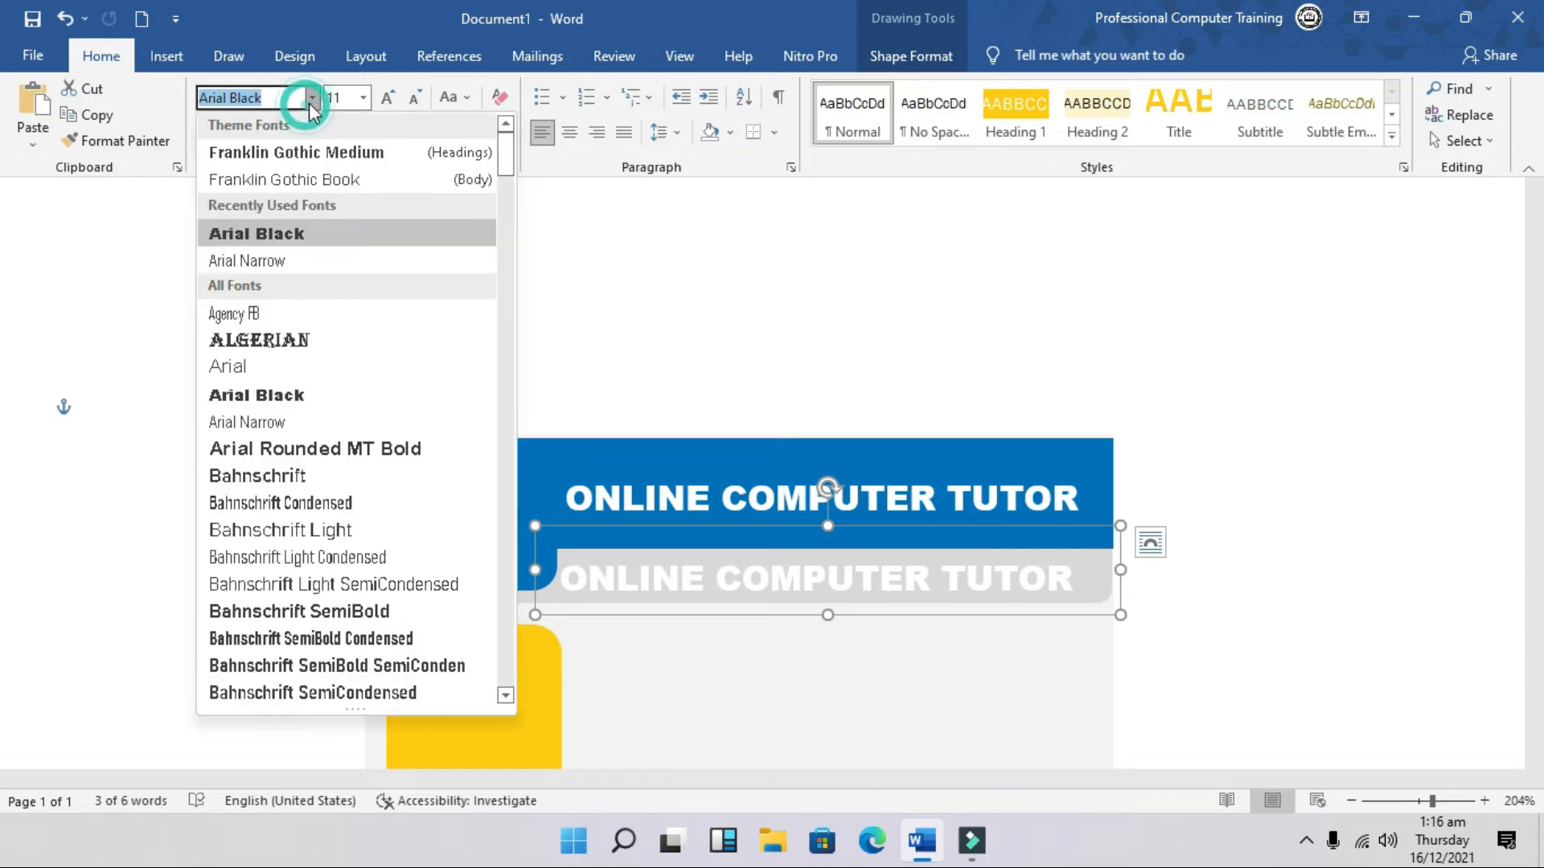
left_click(296, 263)
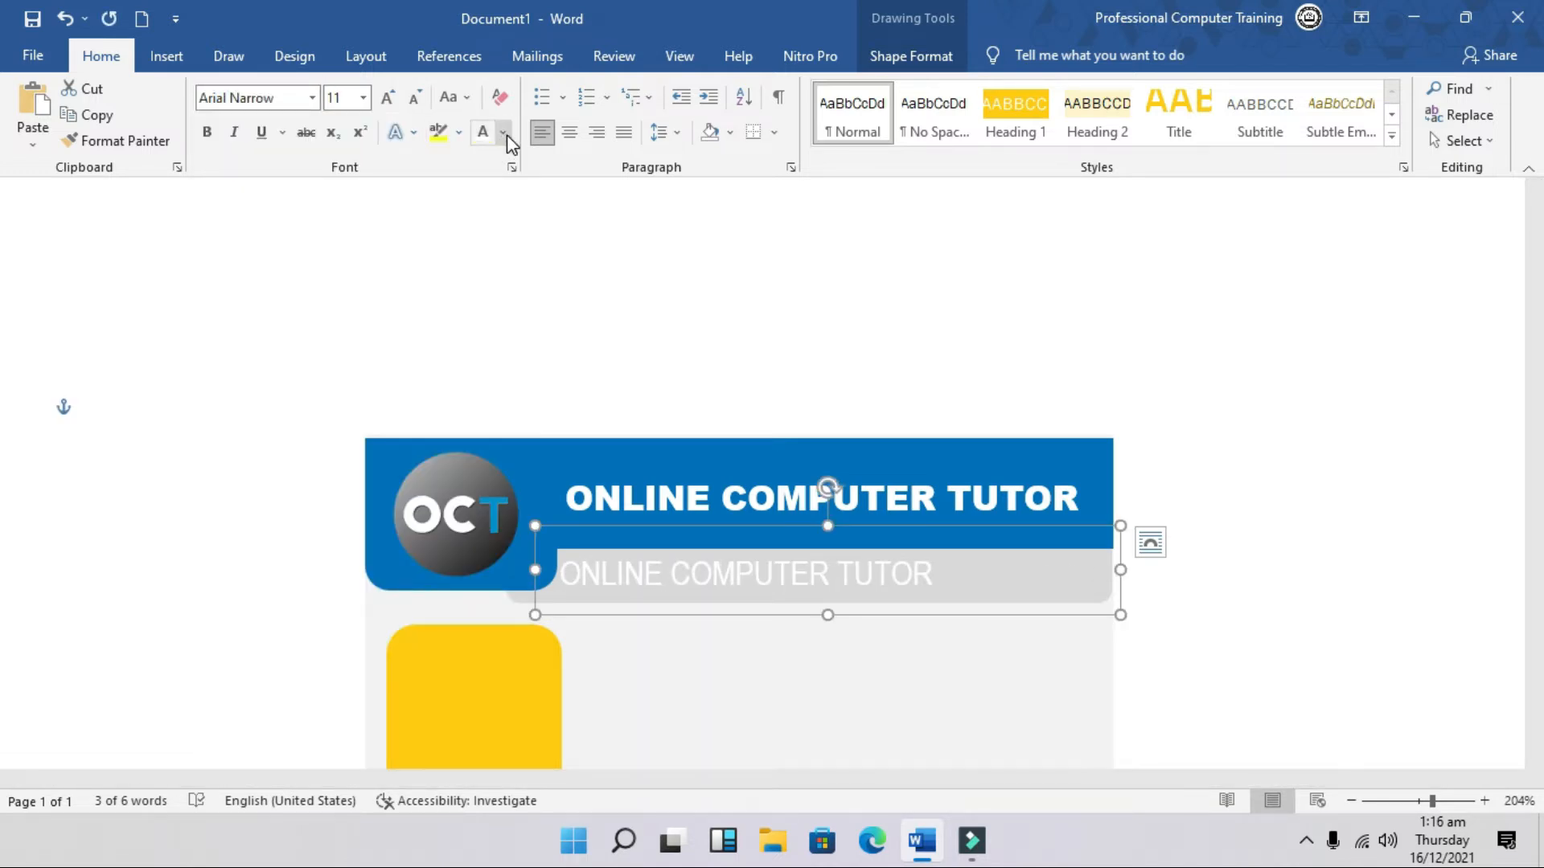
left_click(503, 134)
left_click(499, 210)
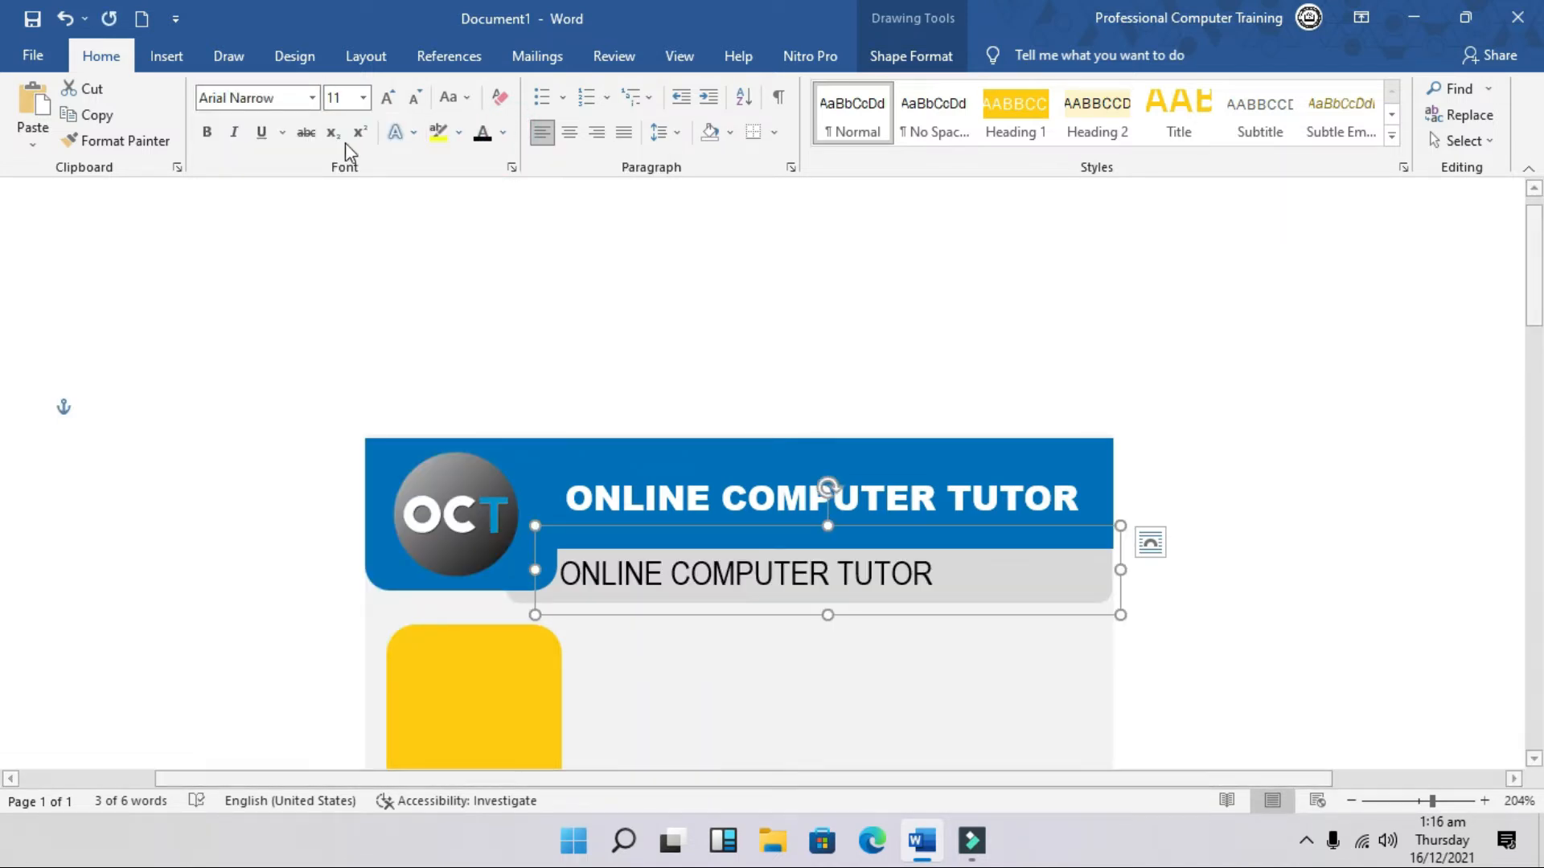
Step: Replace the copied text with 'IDENTITY CARD' and resize the box to fit
left_click(607, 579)
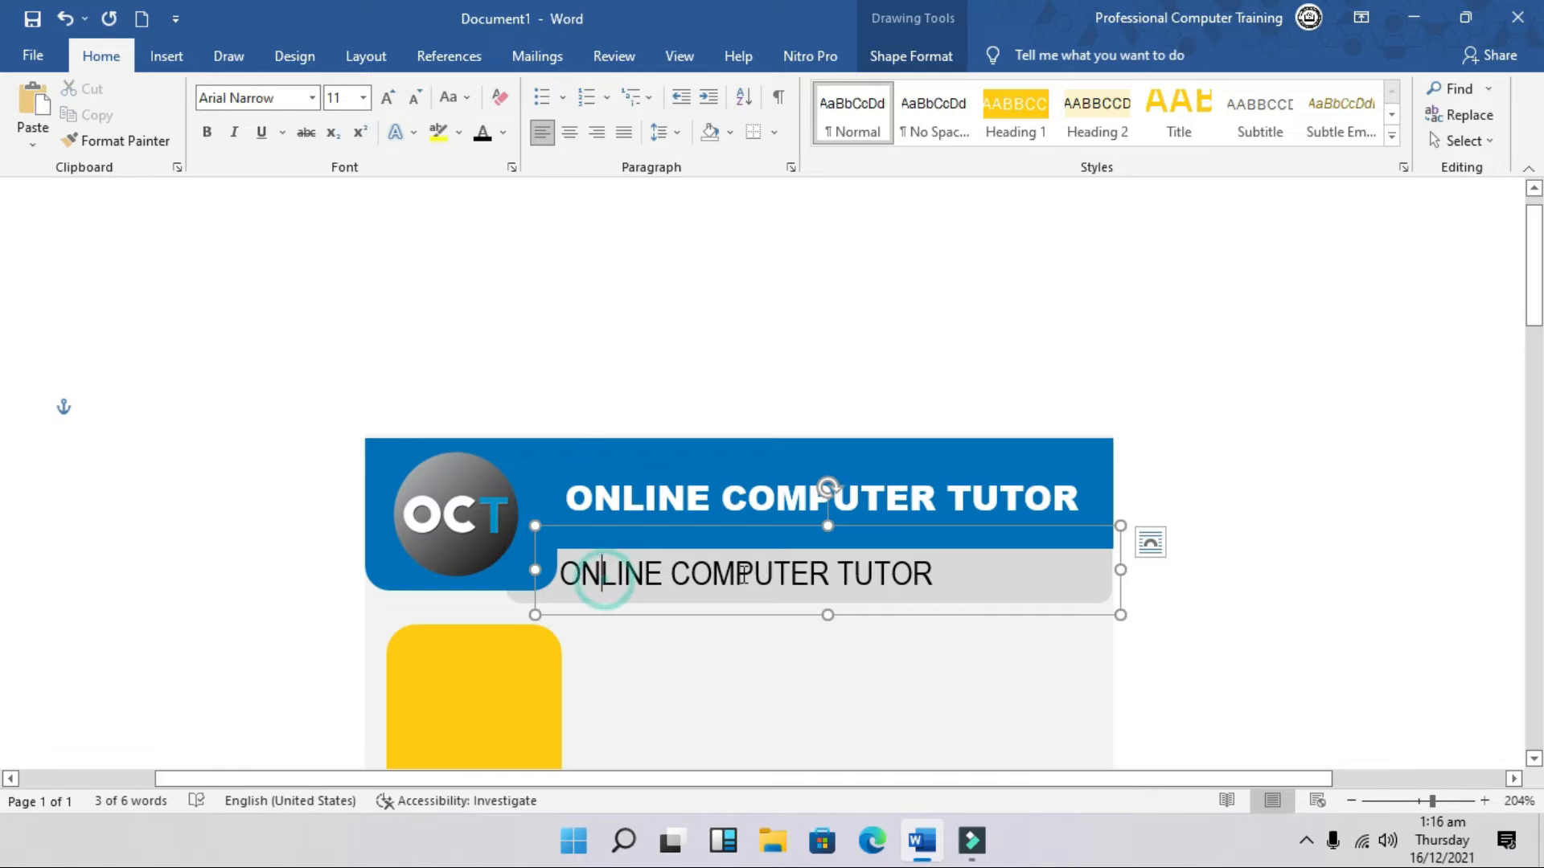
left_click_drag(905, 579, 560, 576)
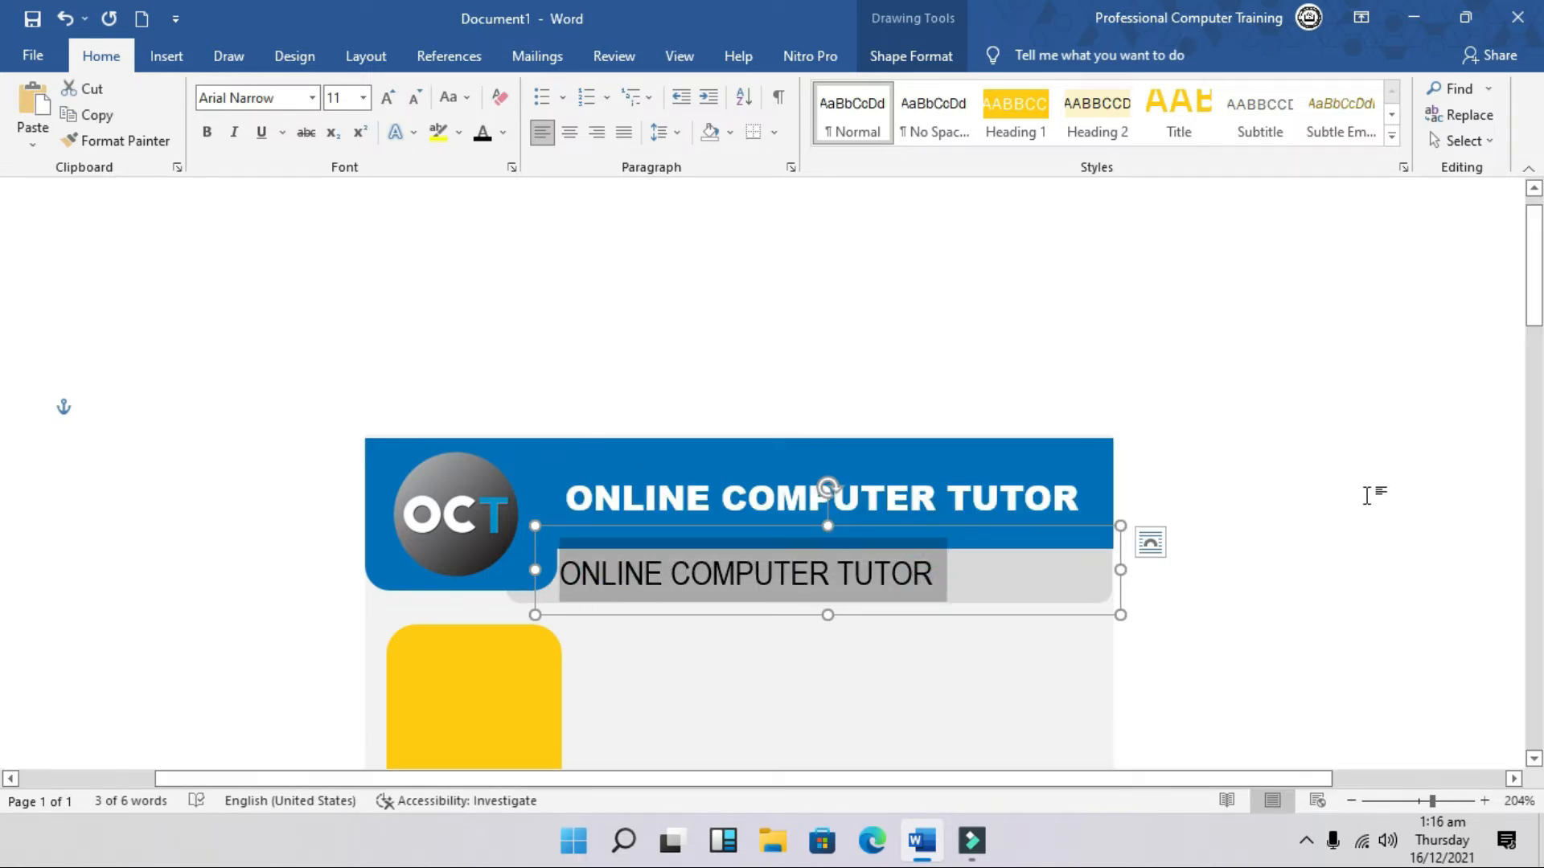
key("BackSpace")
type("IDENT")
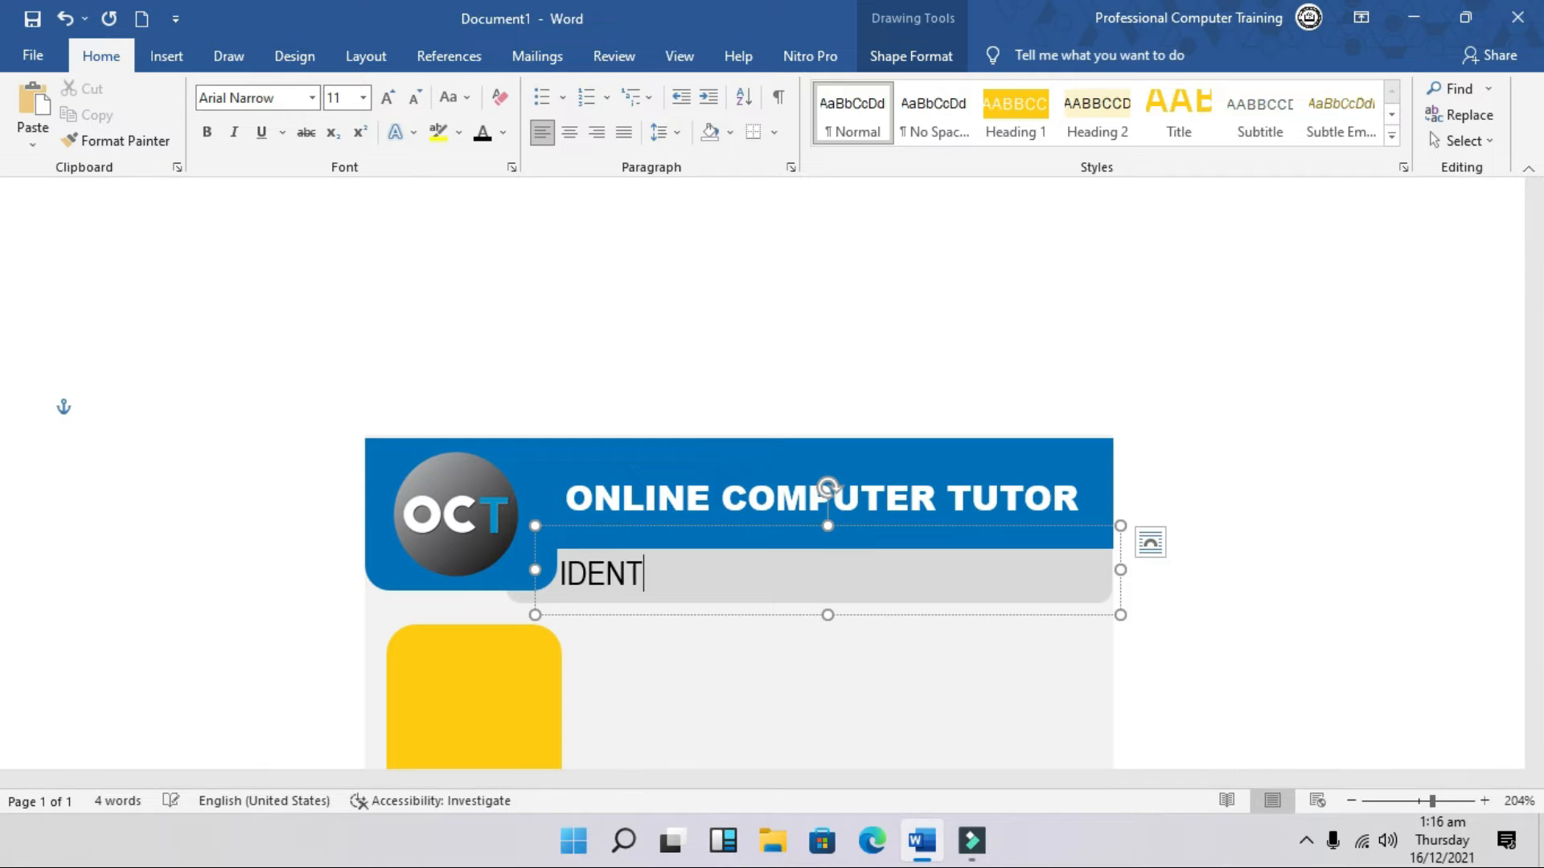
type("ITY CARD")
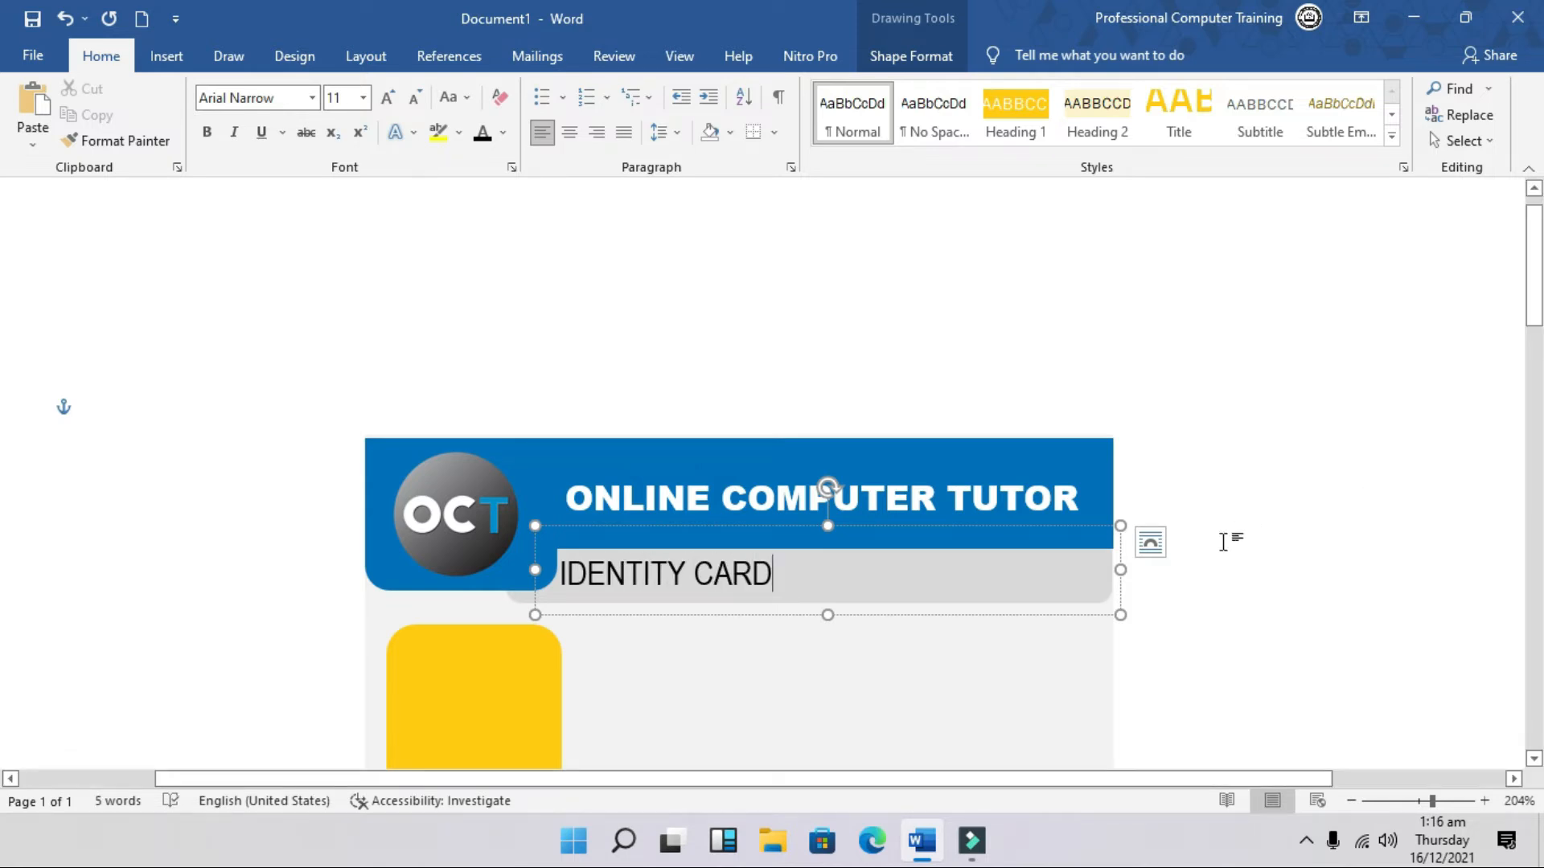
left_click_drag(1121, 569, 813, 570)
left_click_drag(674, 526, 747, 533)
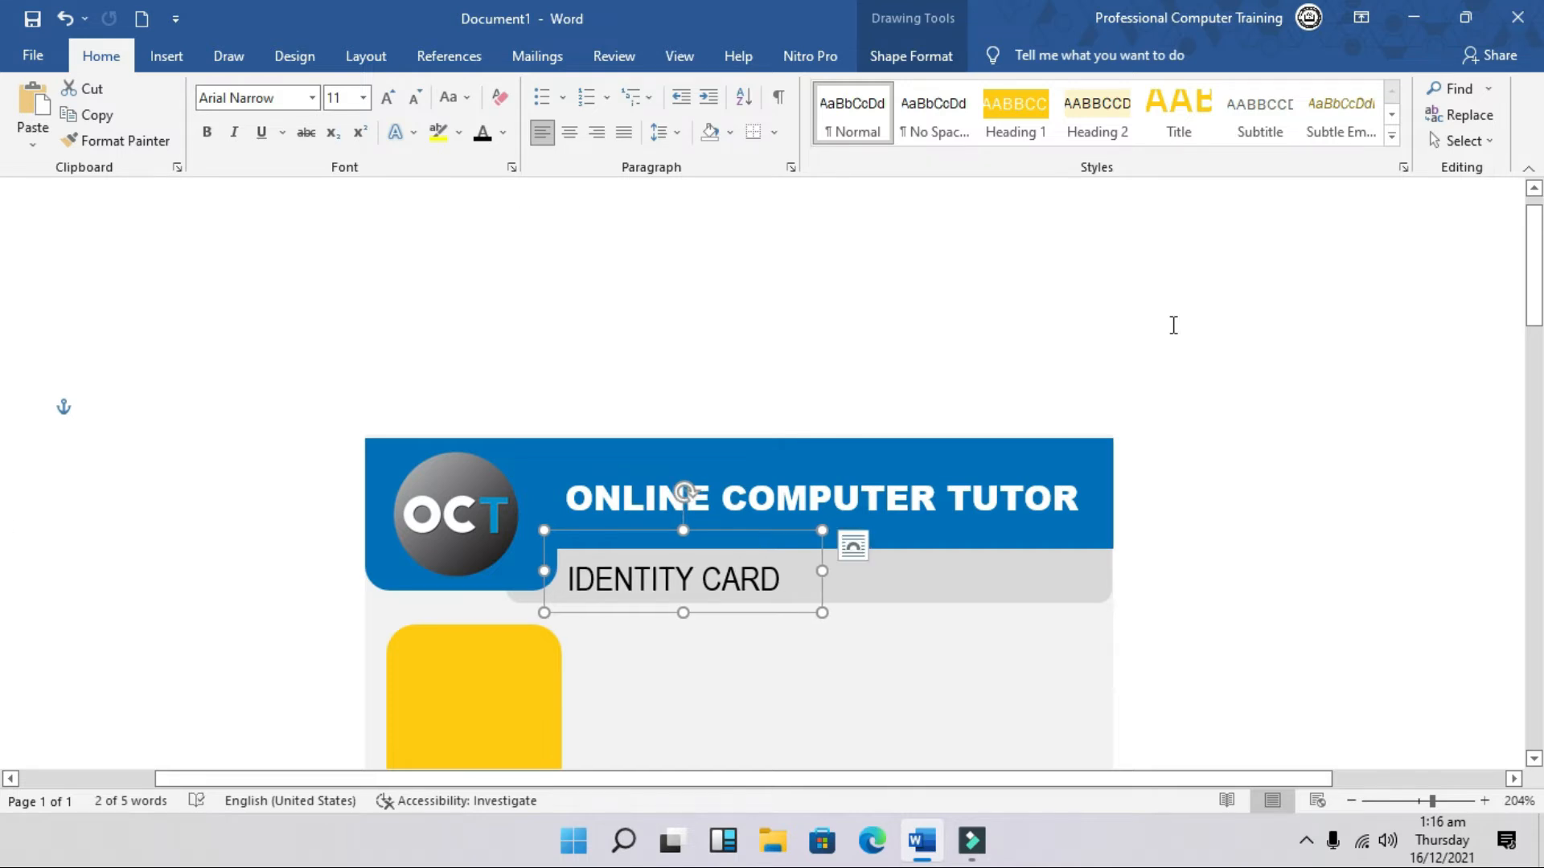
Step: Duplicate the IDENTITY CARD box at the grey band's right end, retype it as 2021-2022, and narrow it
key("ctrl+z")
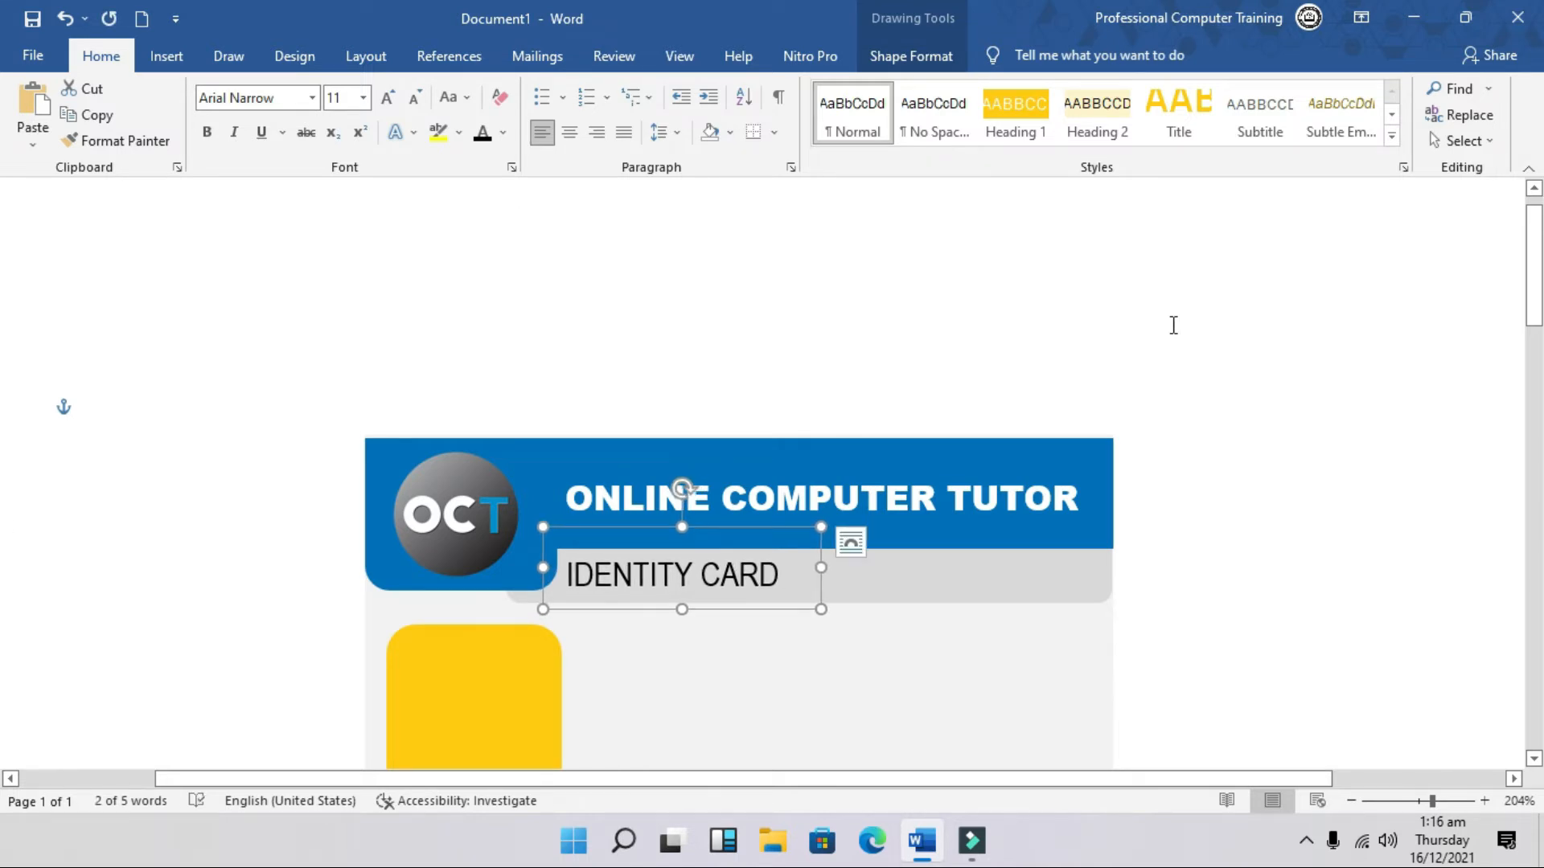
key("ctrl+v")
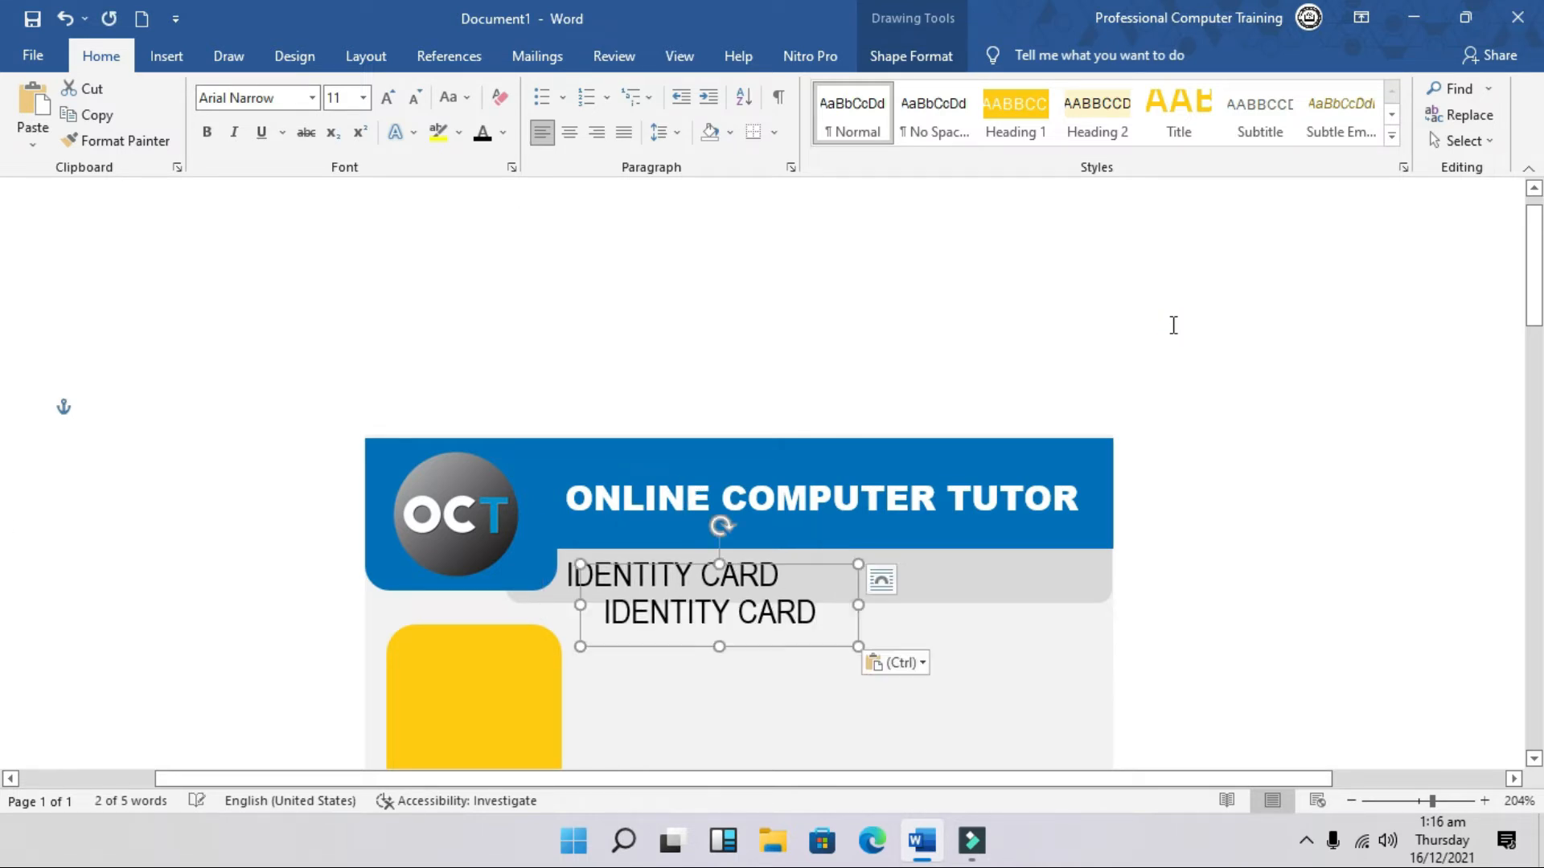
left_click_drag(798, 567, 821, 610)
left_click(1046, 580)
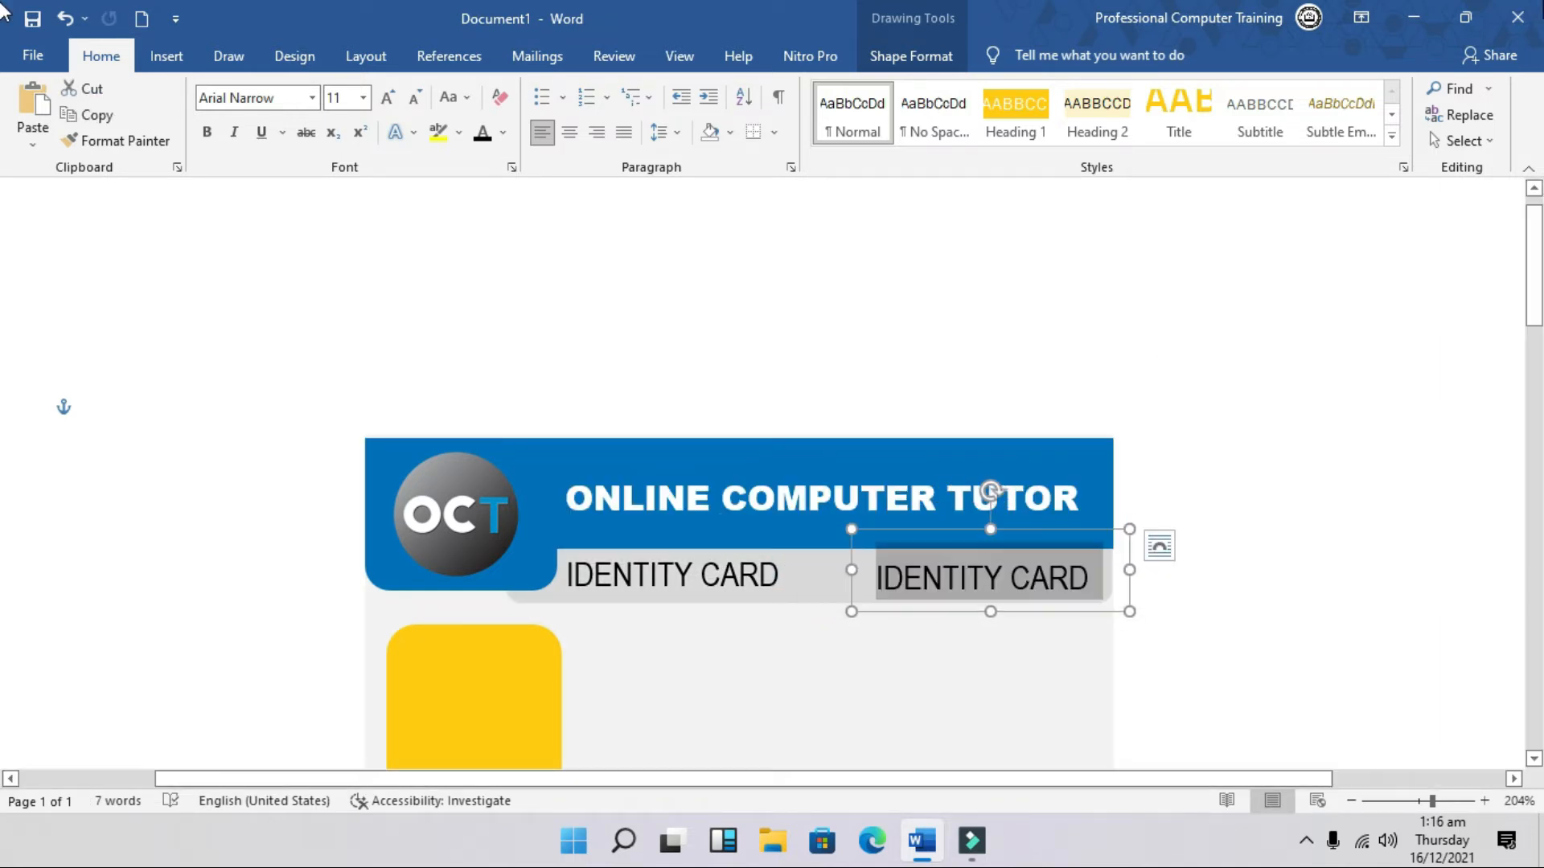
type("202")
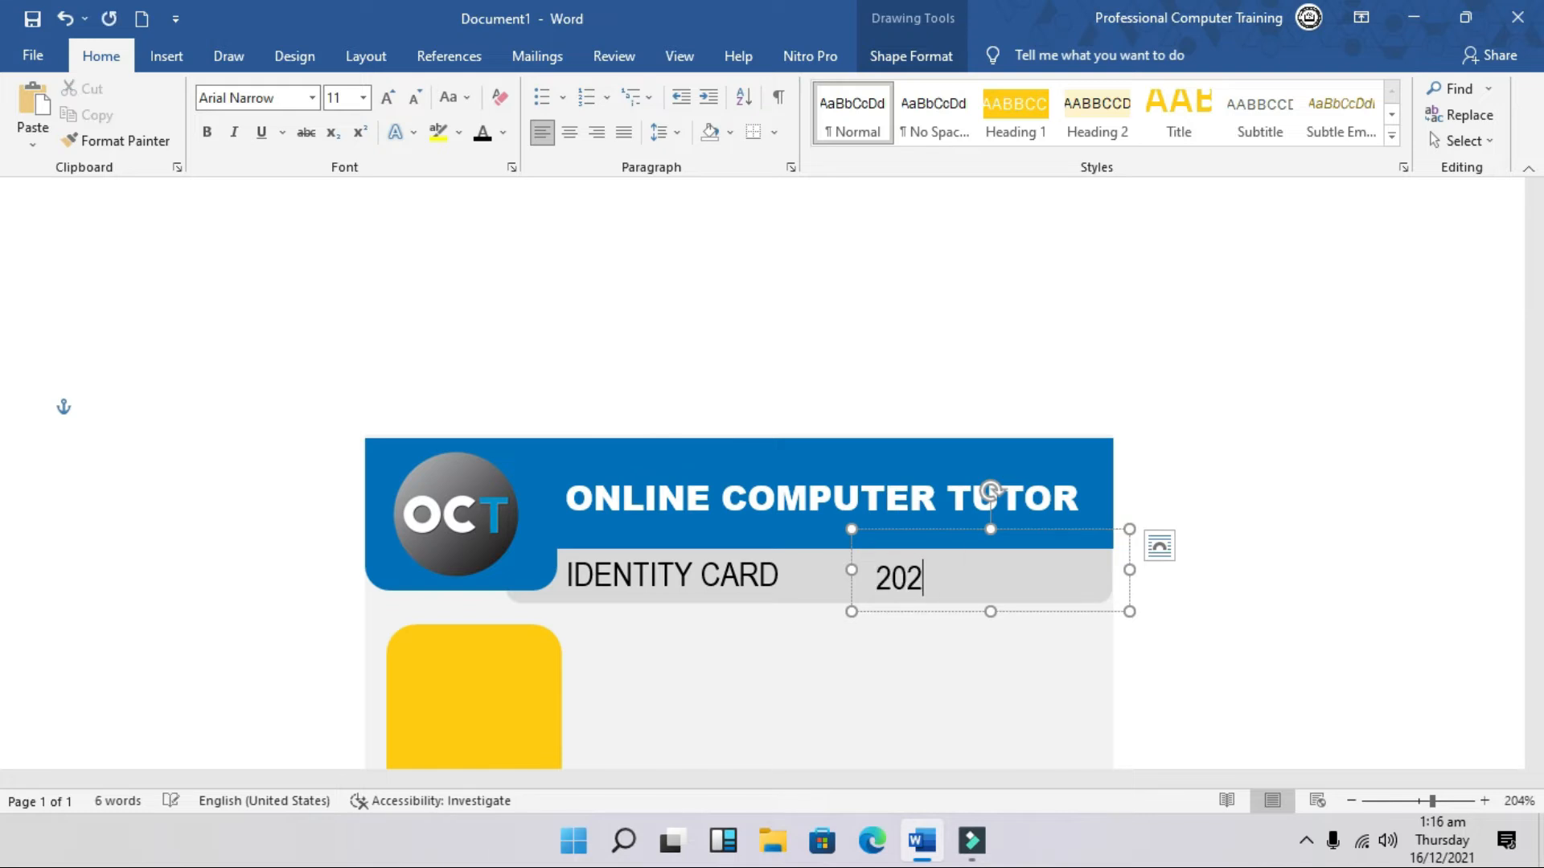
type("0-2")
key("BackSpace")
key("BackSpace")
key("BackSpace")
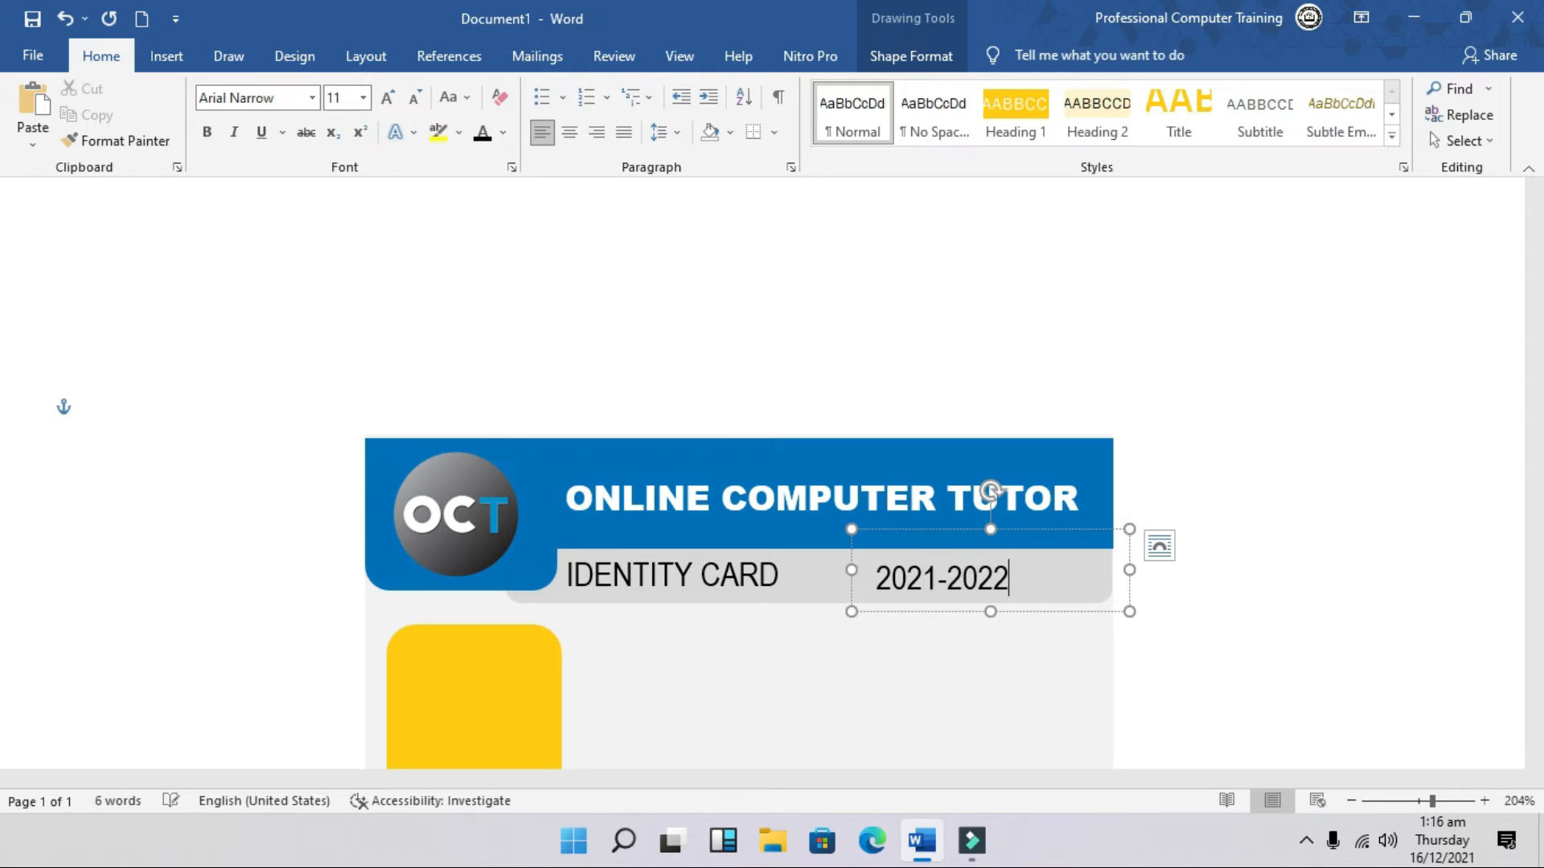
left_click_drag(1130, 571, 1089, 531)
left_click(1323, 558)
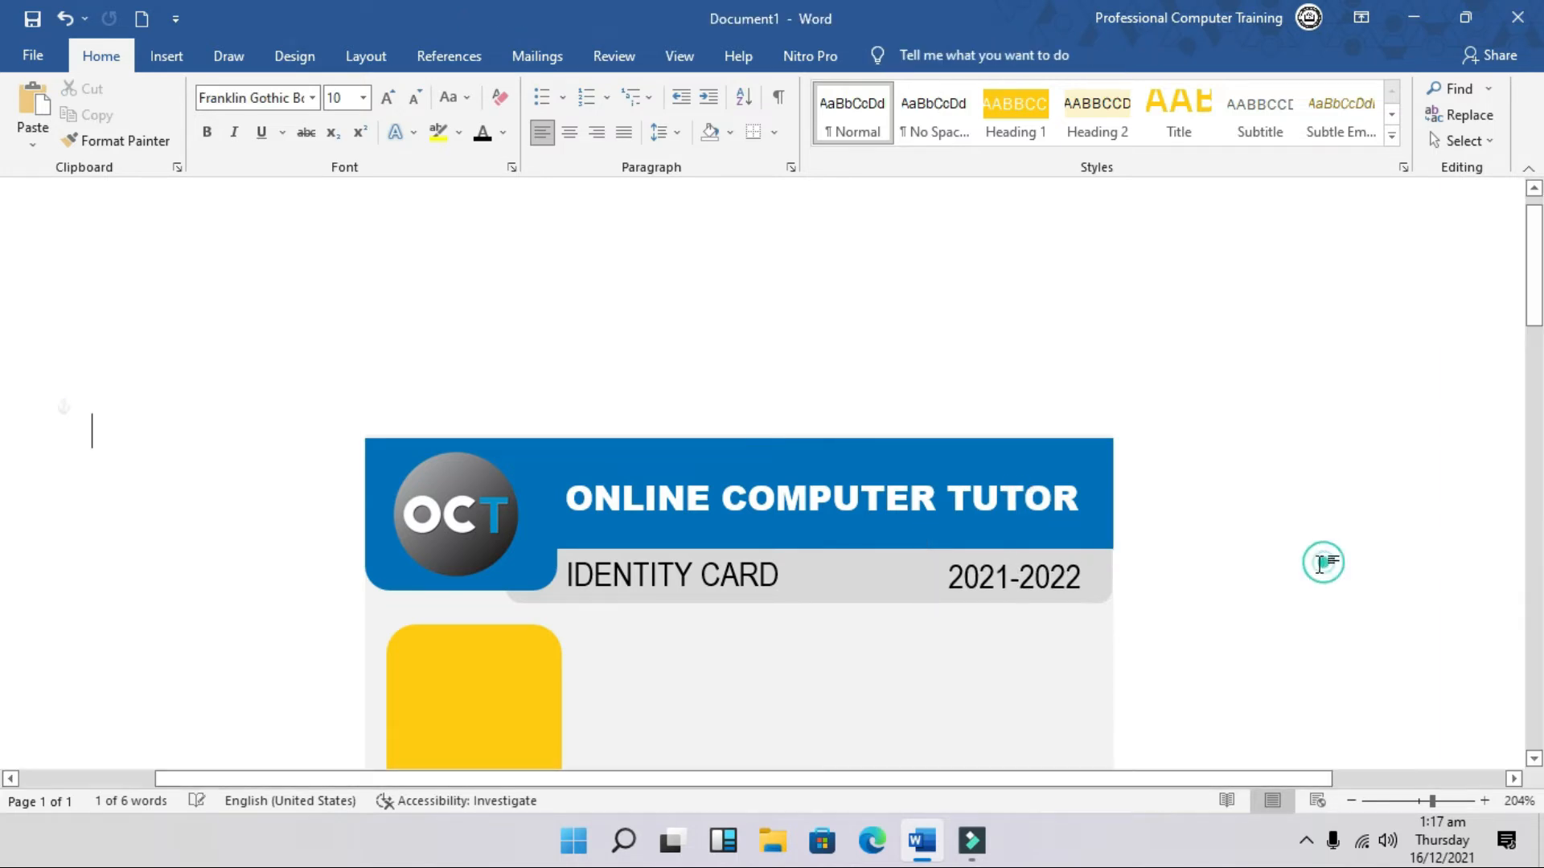
Step: Paste a copy of the IDENTITY CARD box beside the yellow square and retype it as 'Student ID'
scroll(1162, 534, "down", 3)
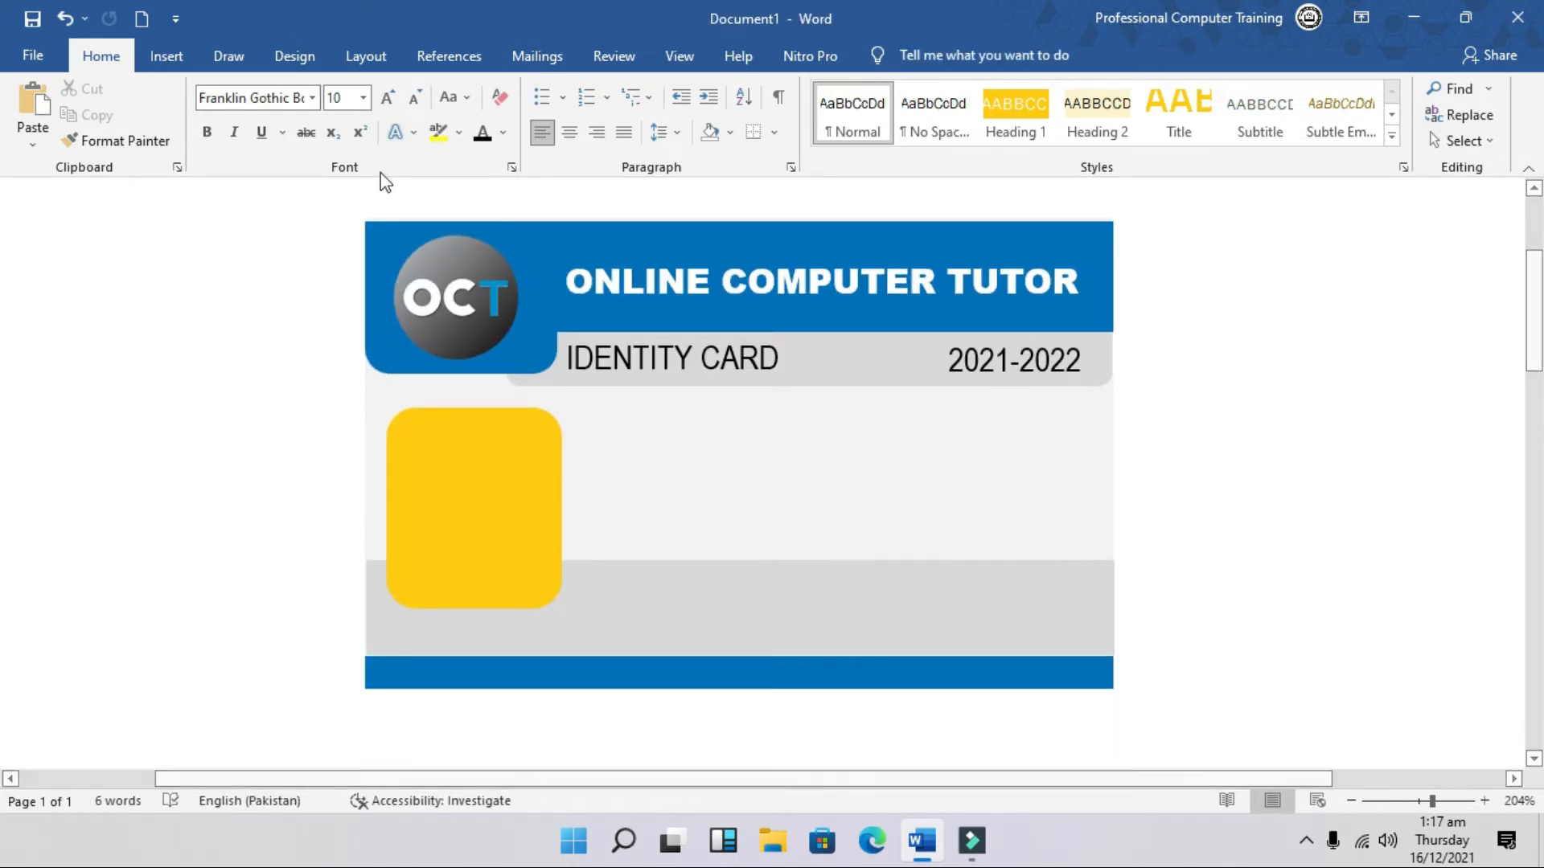
left_click(774, 370)
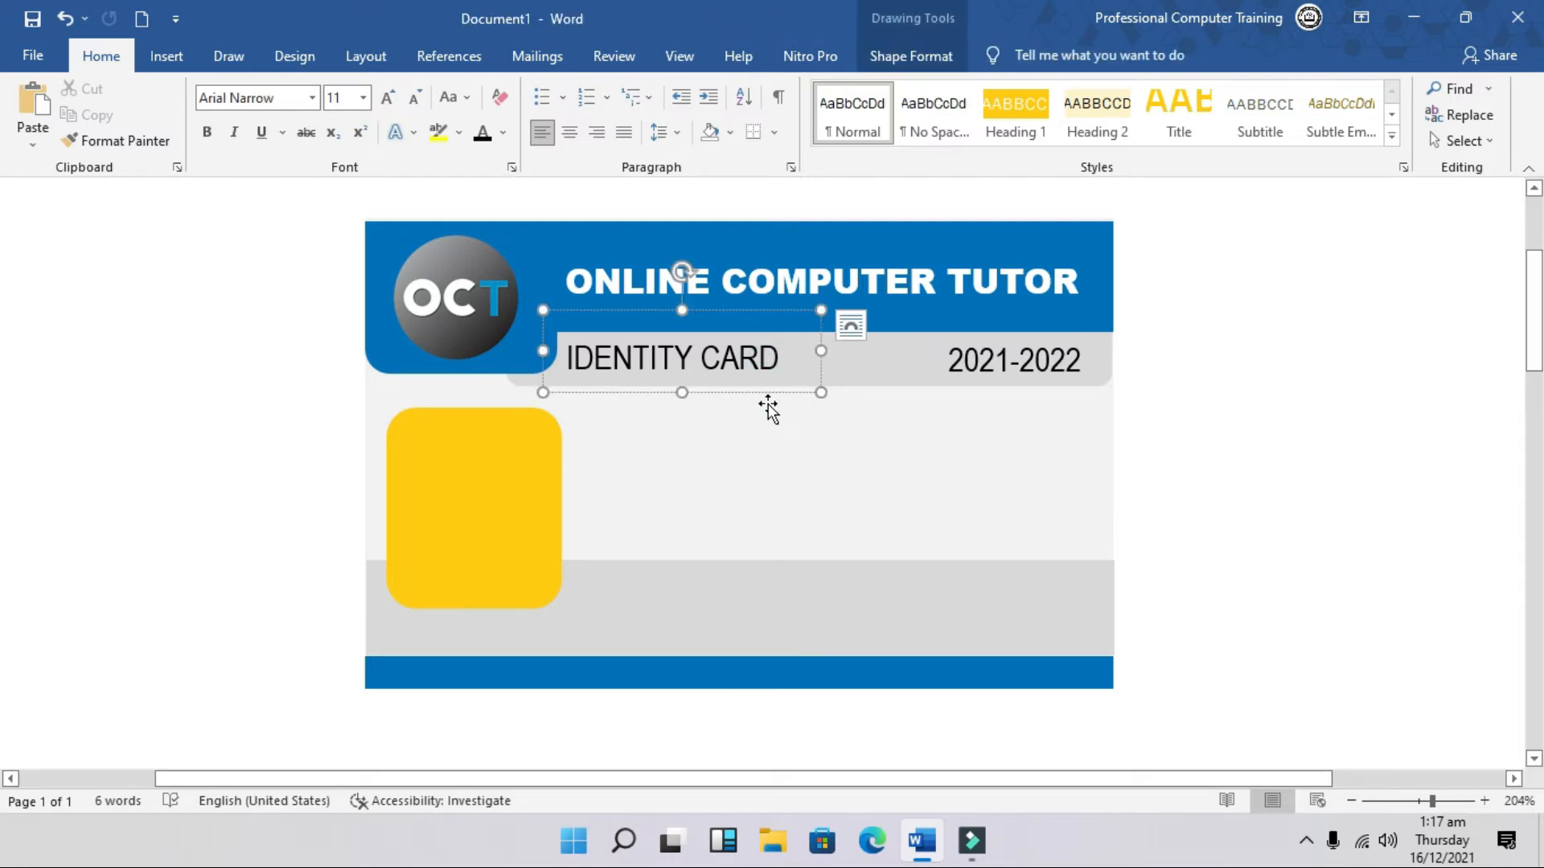
left_click(760, 395)
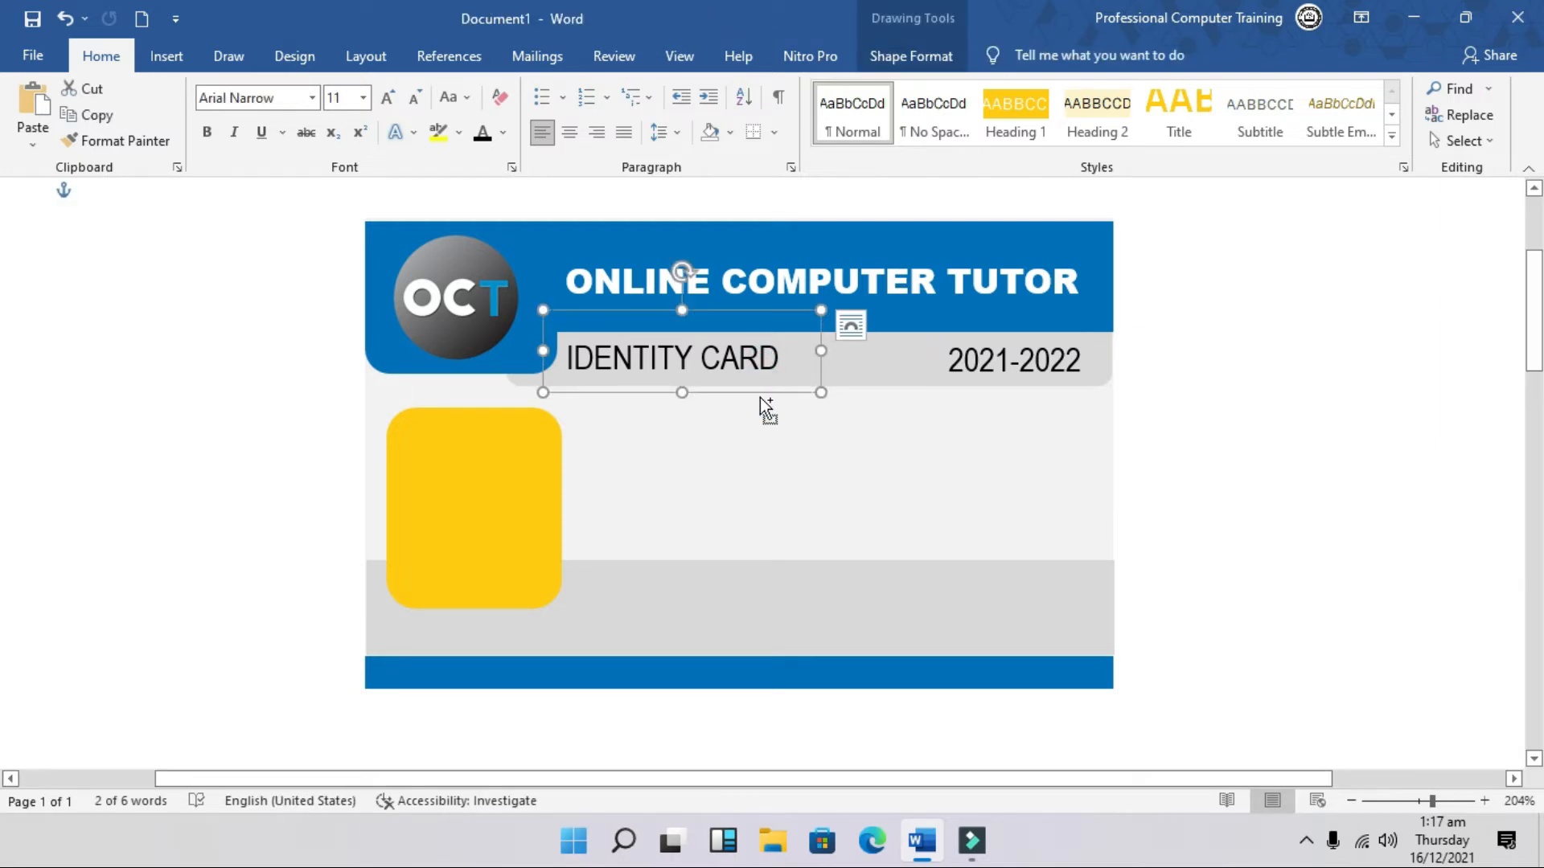
key("ctrl+v")
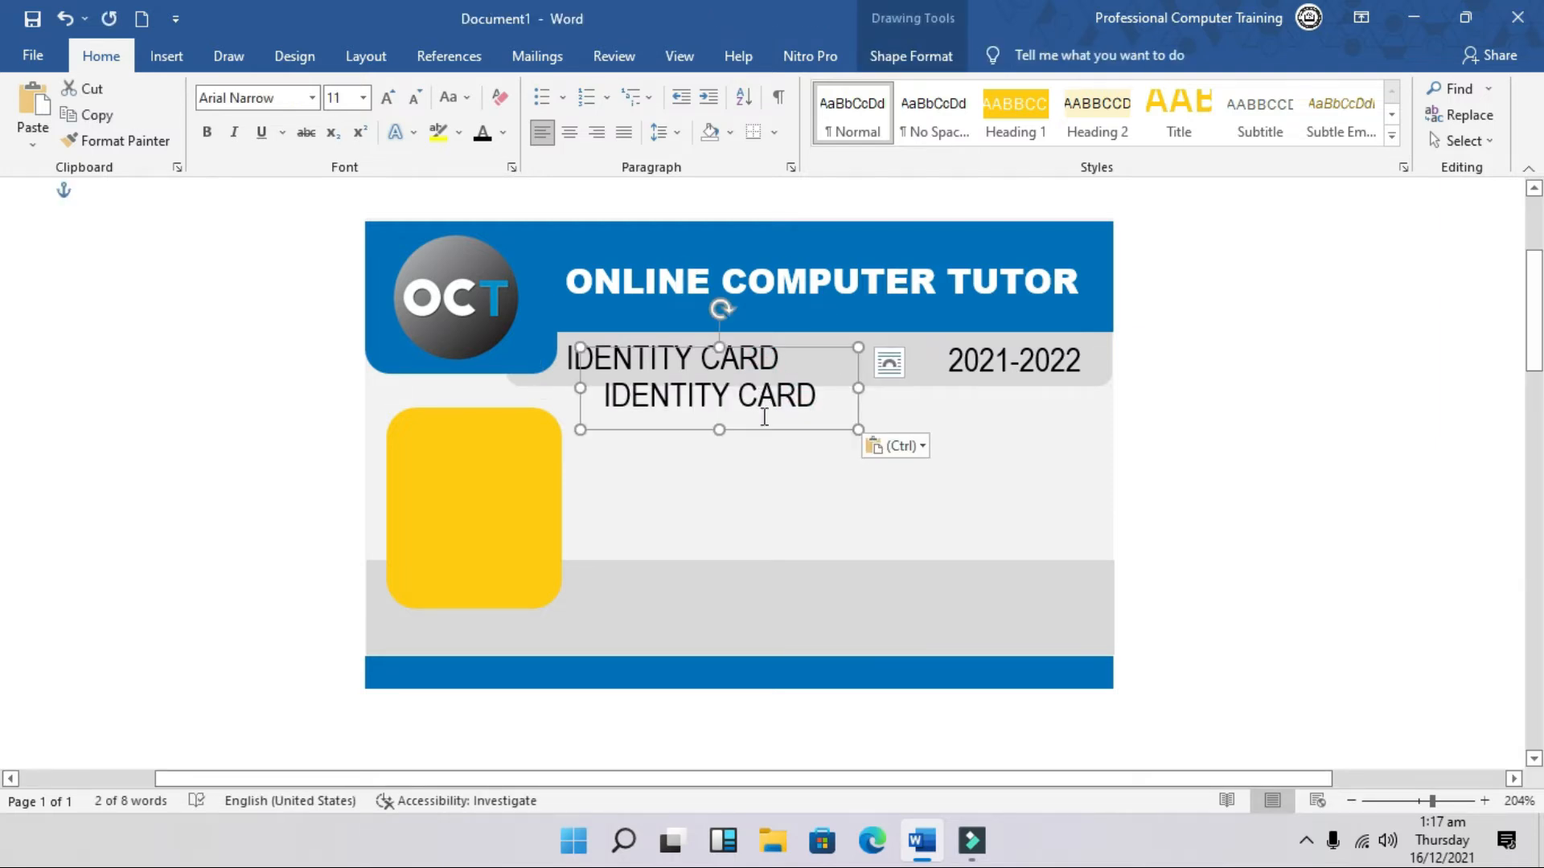
left_click_drag(762, 428, 750, 472)
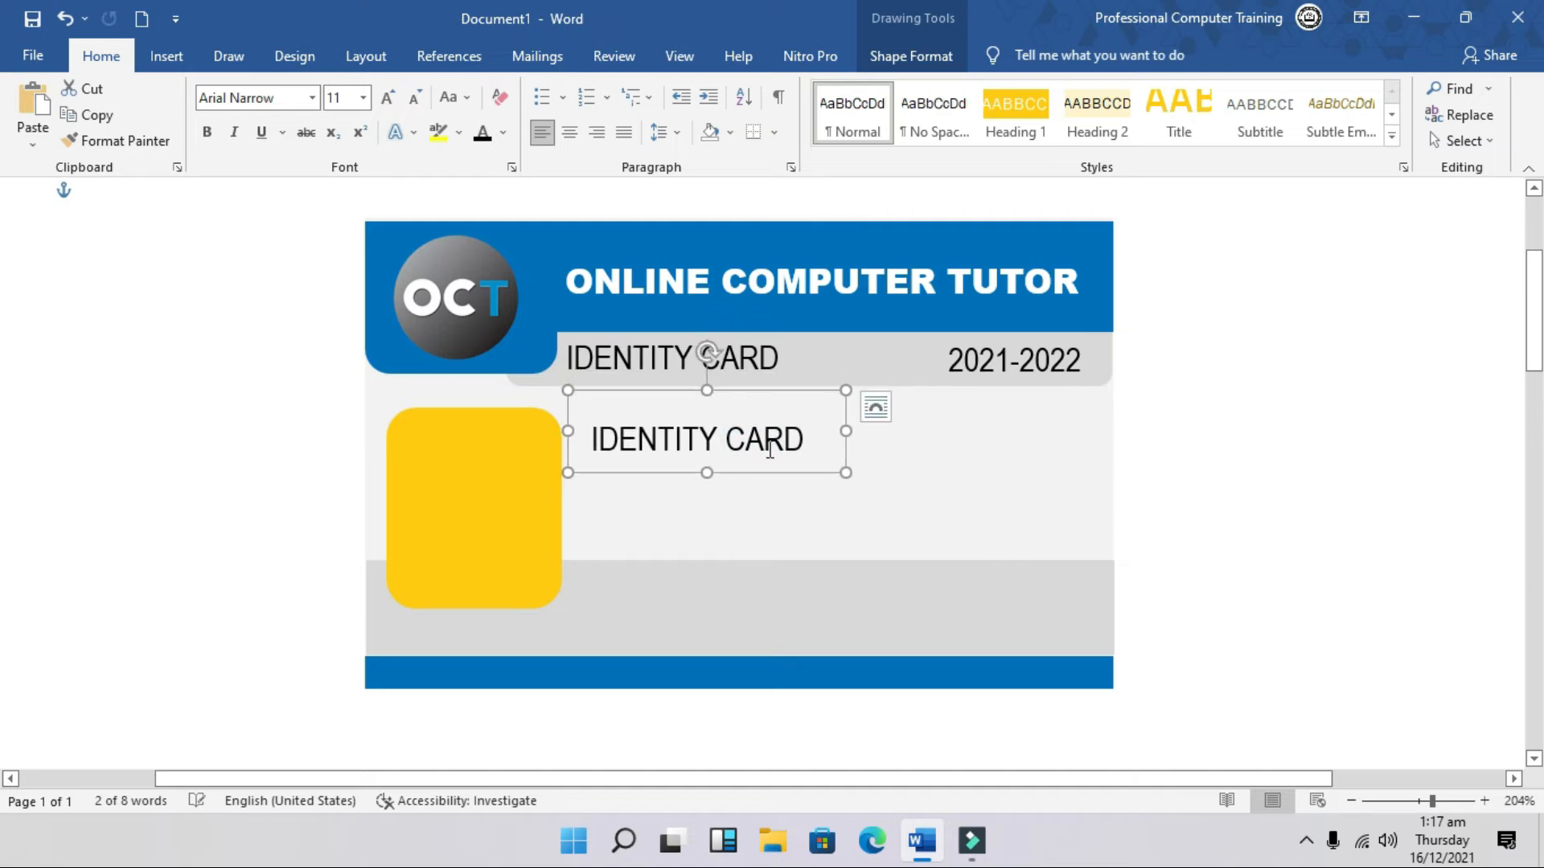
triple_click(803, 440)
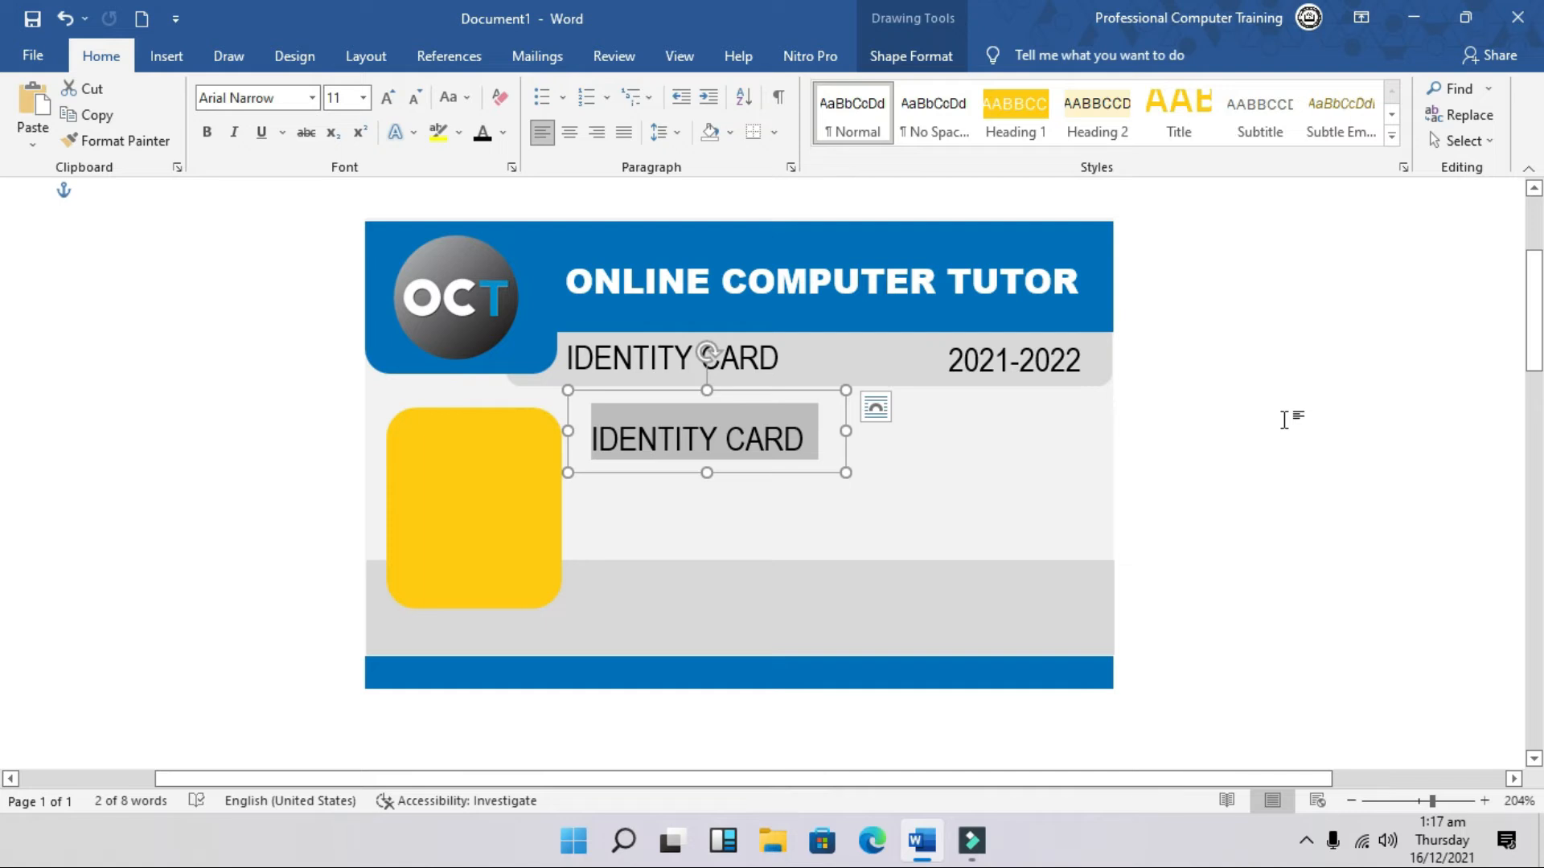
type("sT")
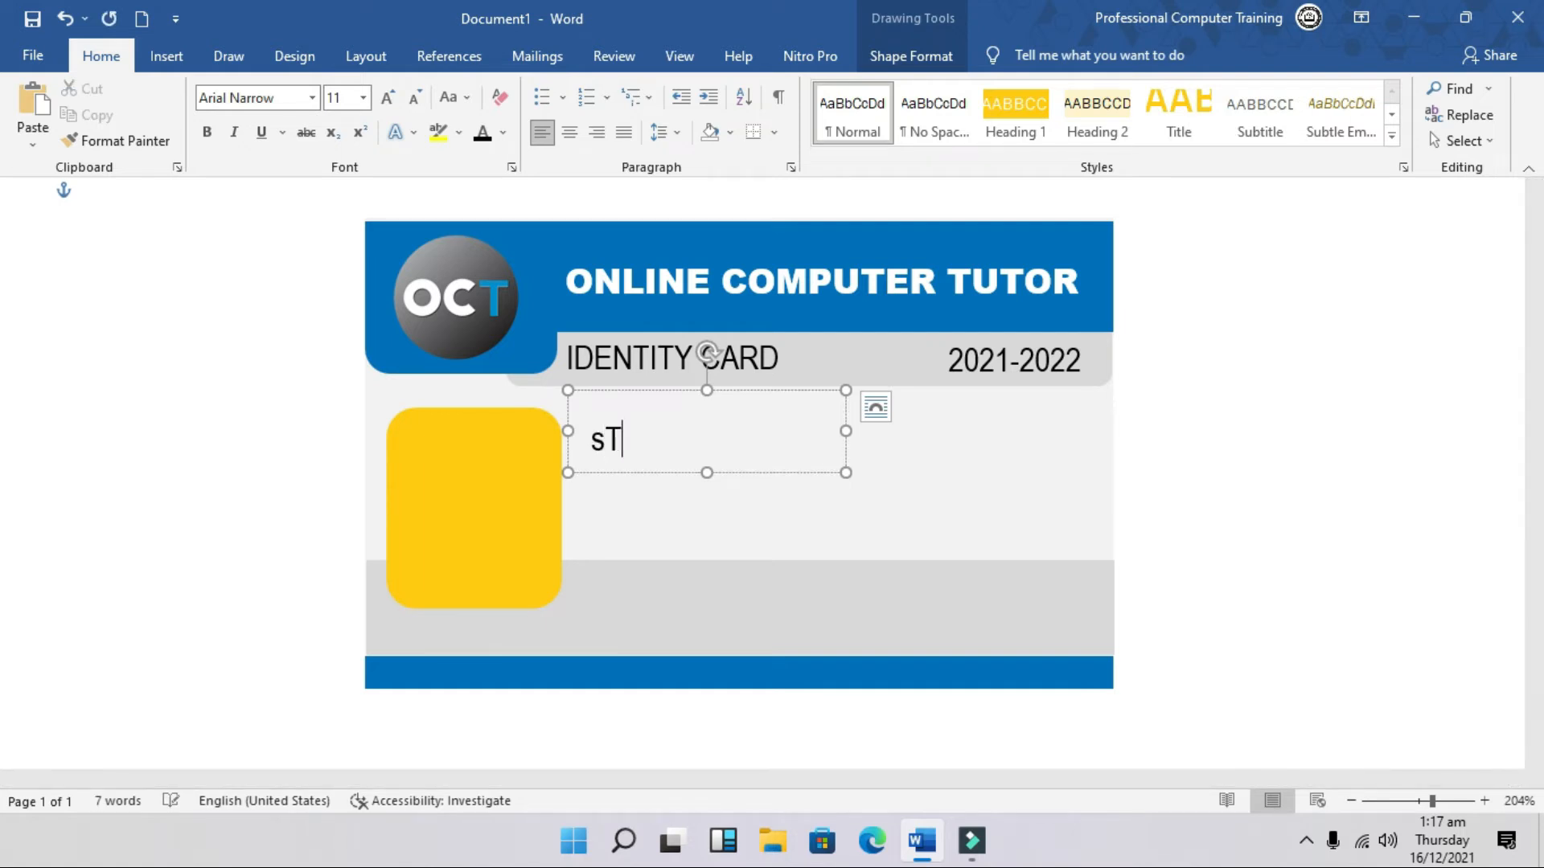
type("UDNT")
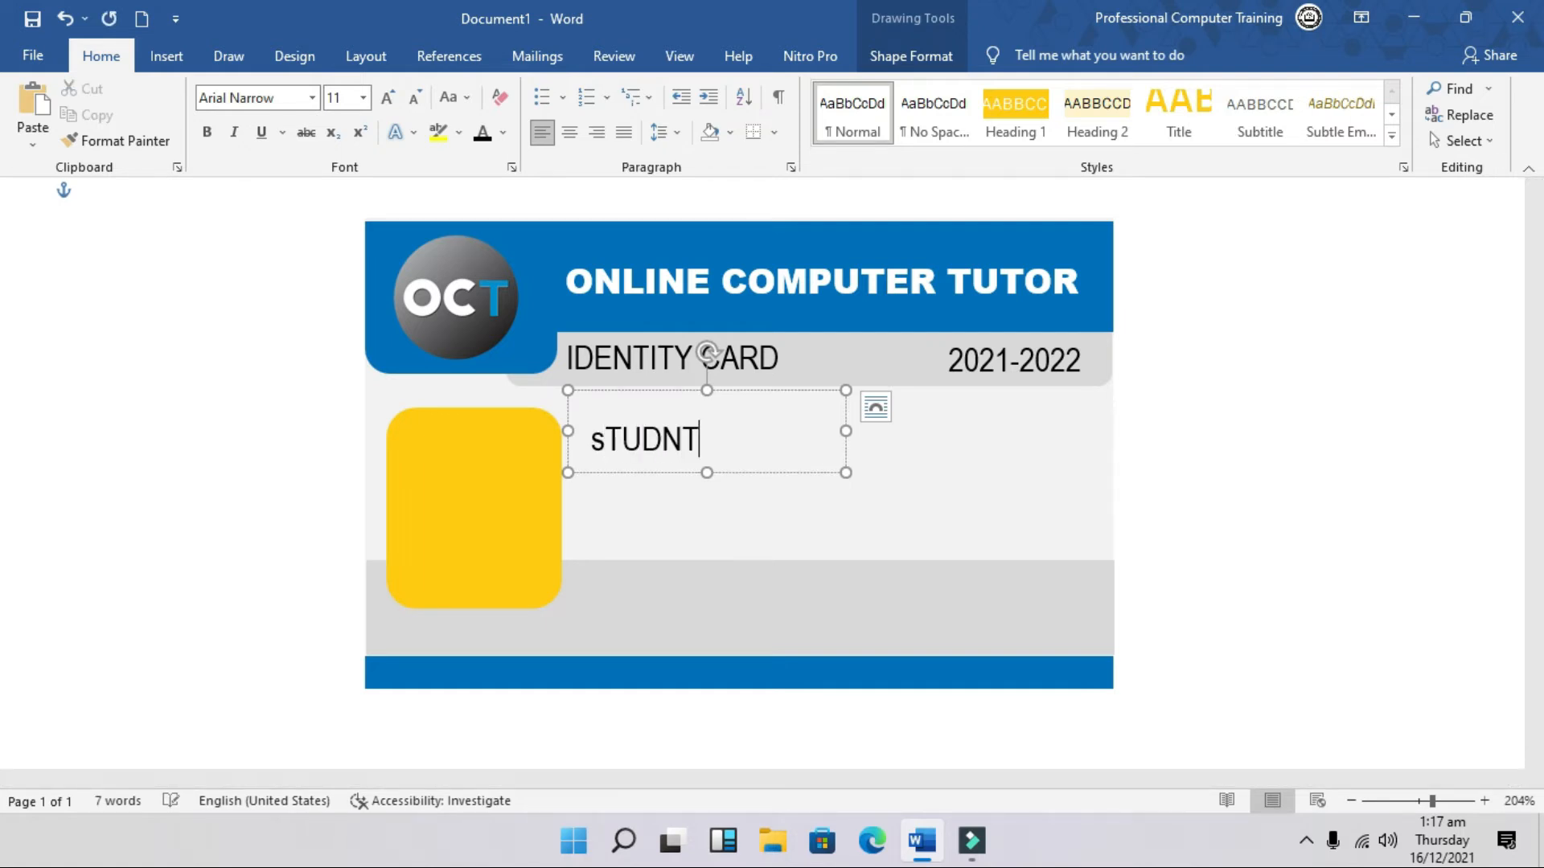
key("BackSpace")
key("BackSpace")
key("BackSpace")
key("BackSpace")
key("BackSpace")
key("BackSpace")
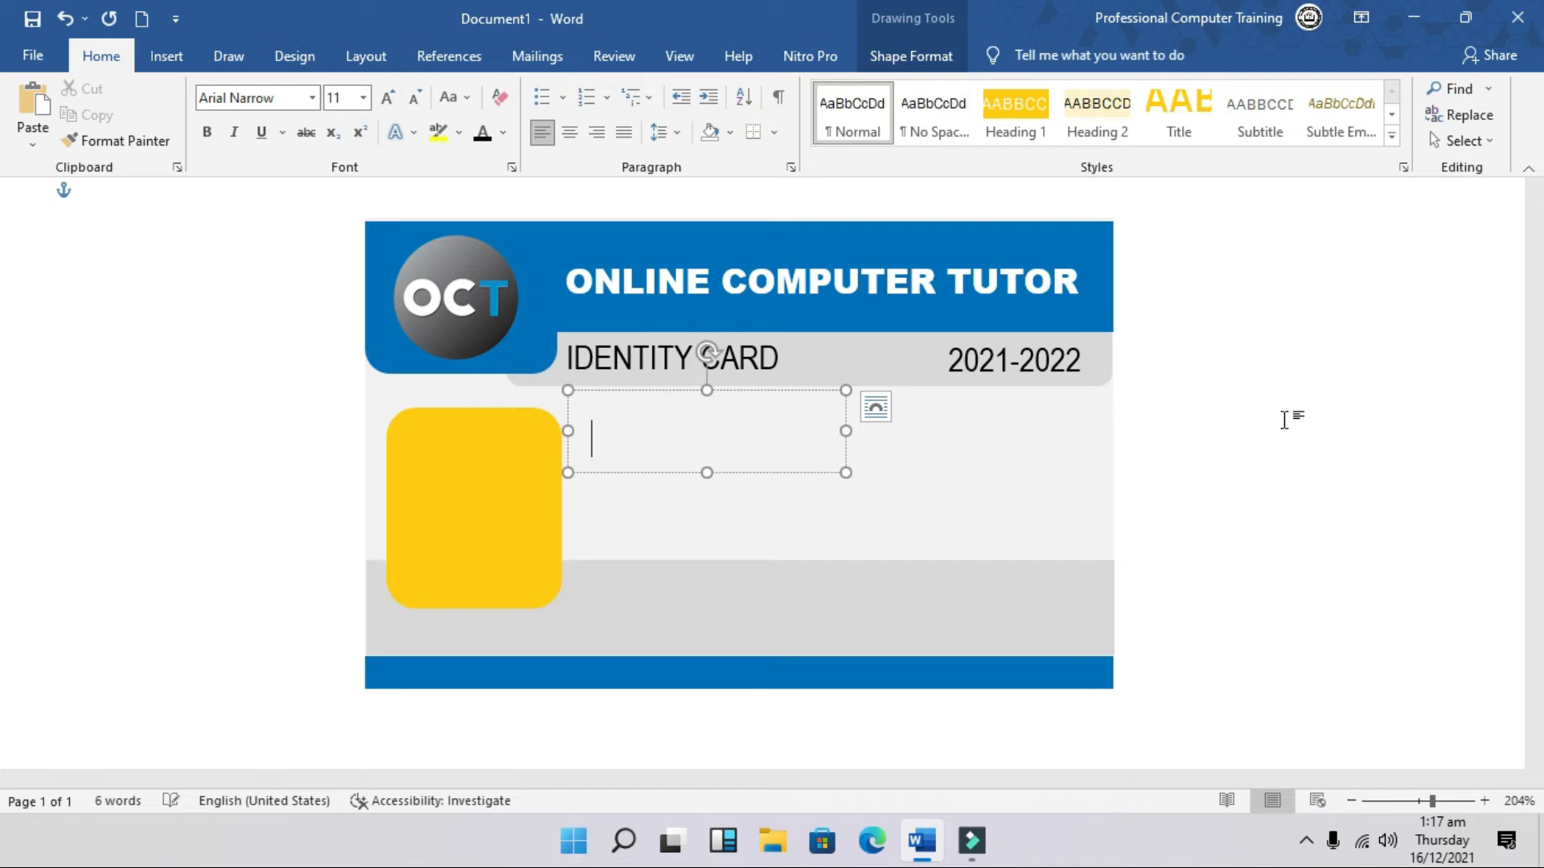
type("Student ID:")
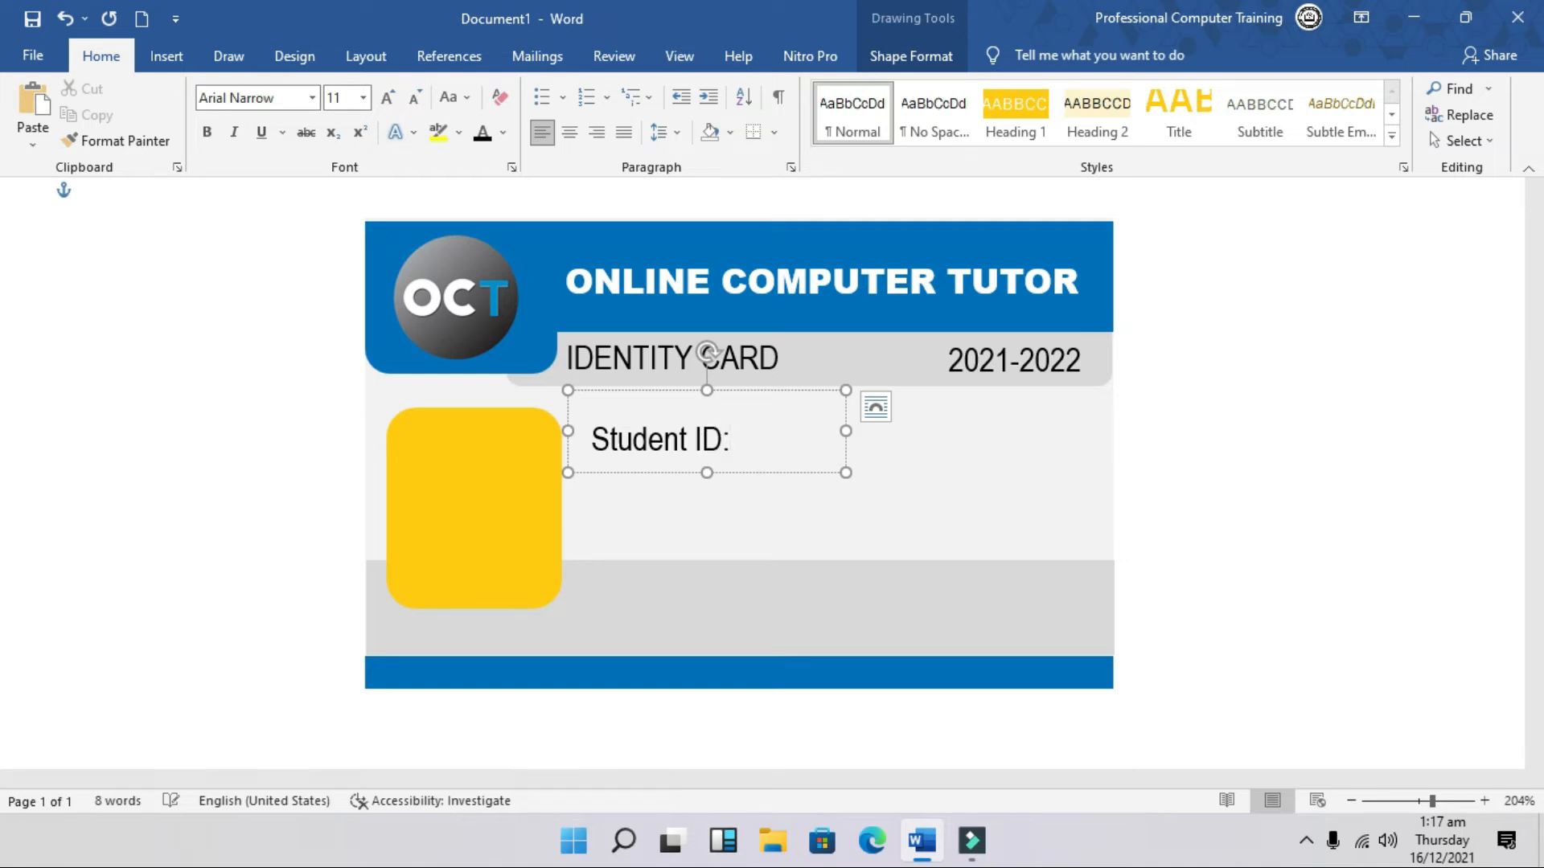
Step: Make the label box taller, add a Student Name: line, and set 1.0 spacing with no space after
left_click_drag(706, 473, 706, 585)
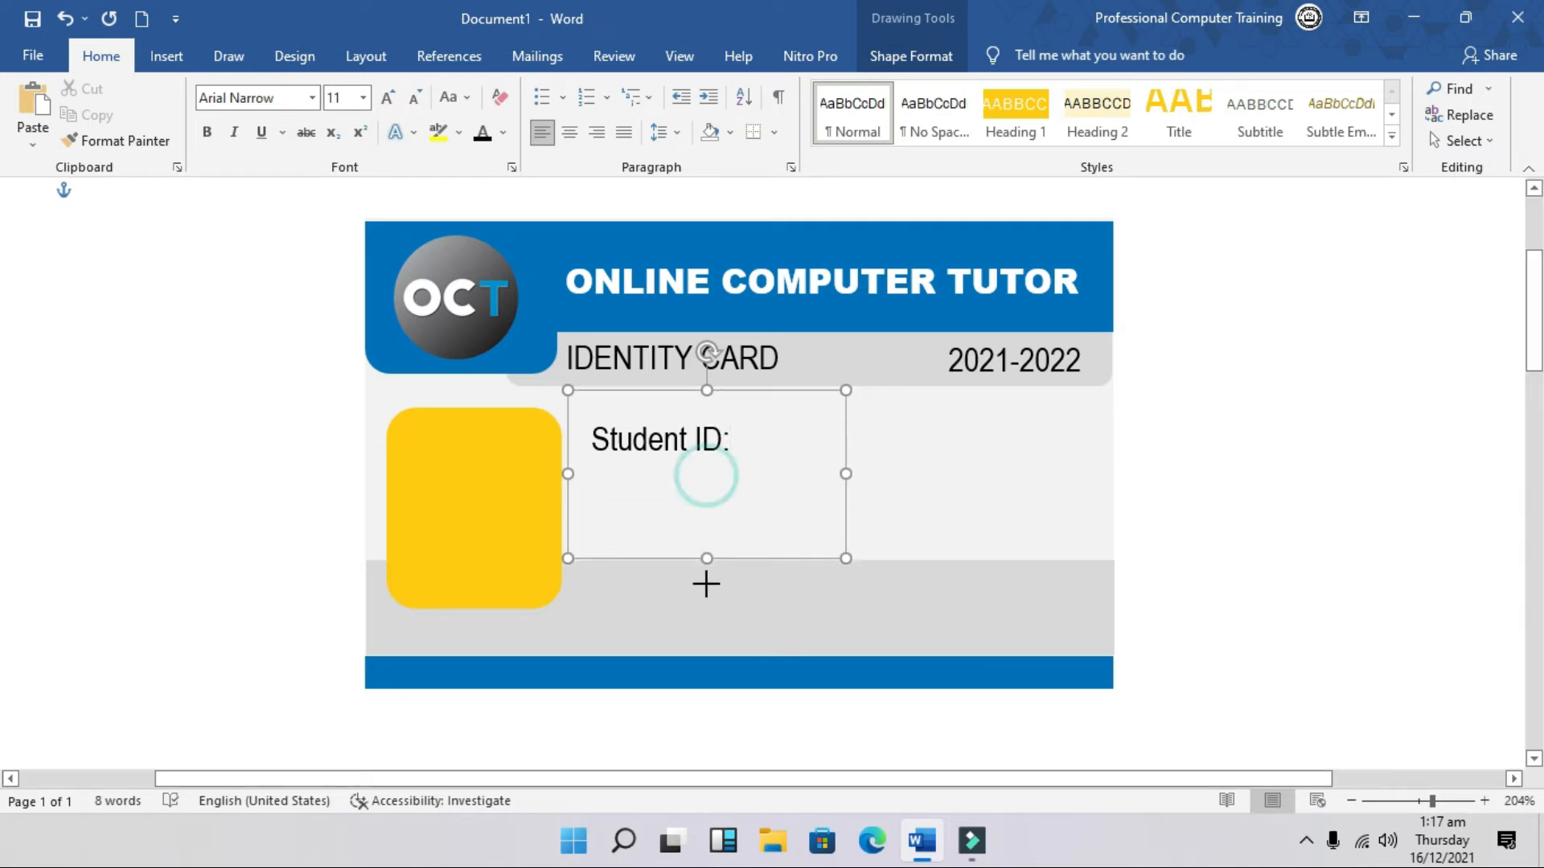
key("Return")
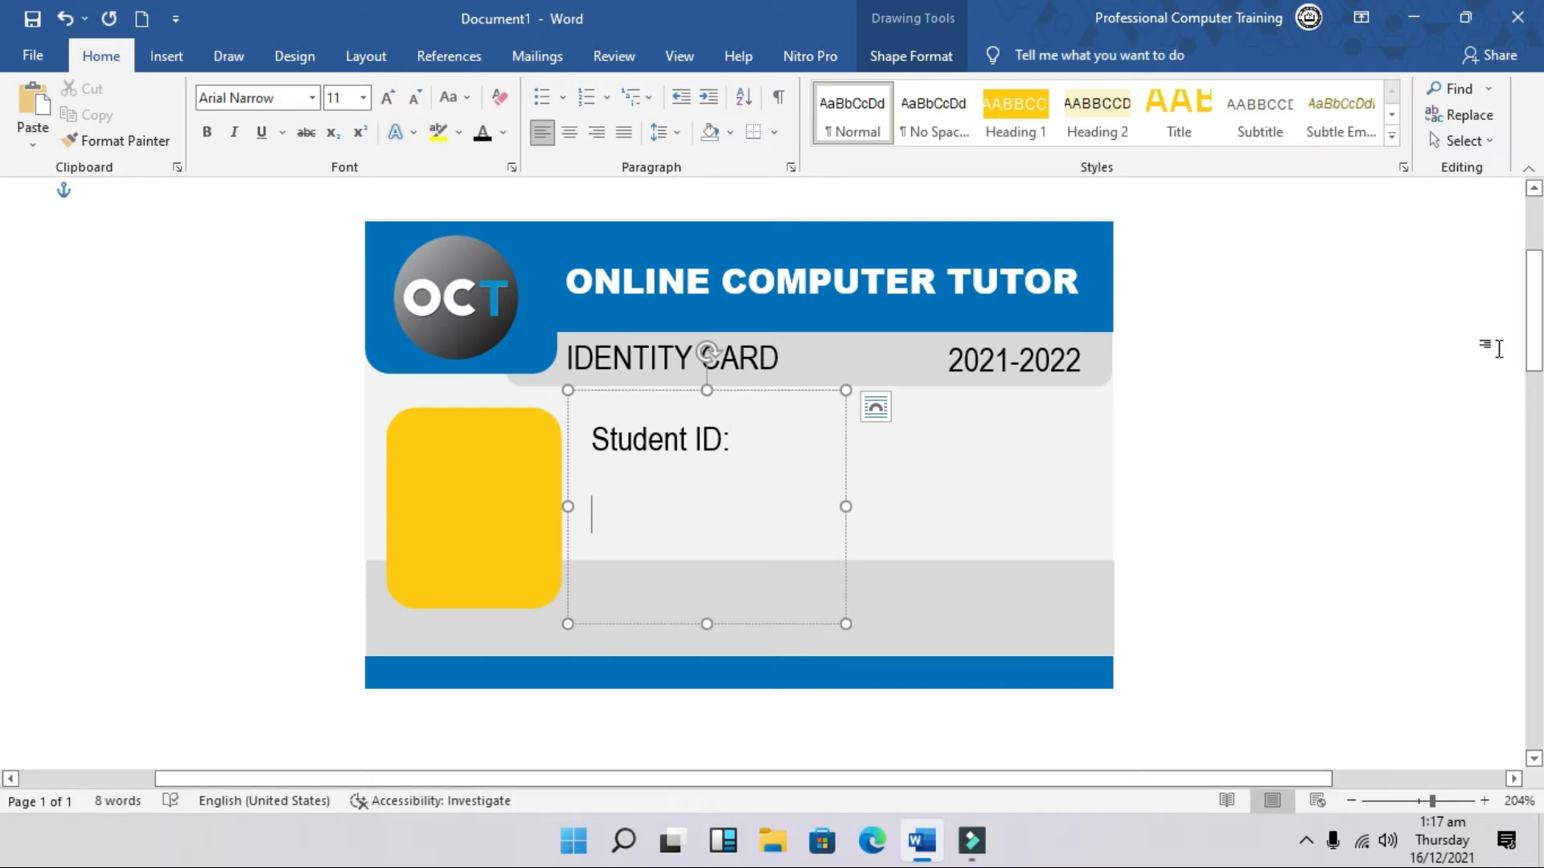
type("Studen")
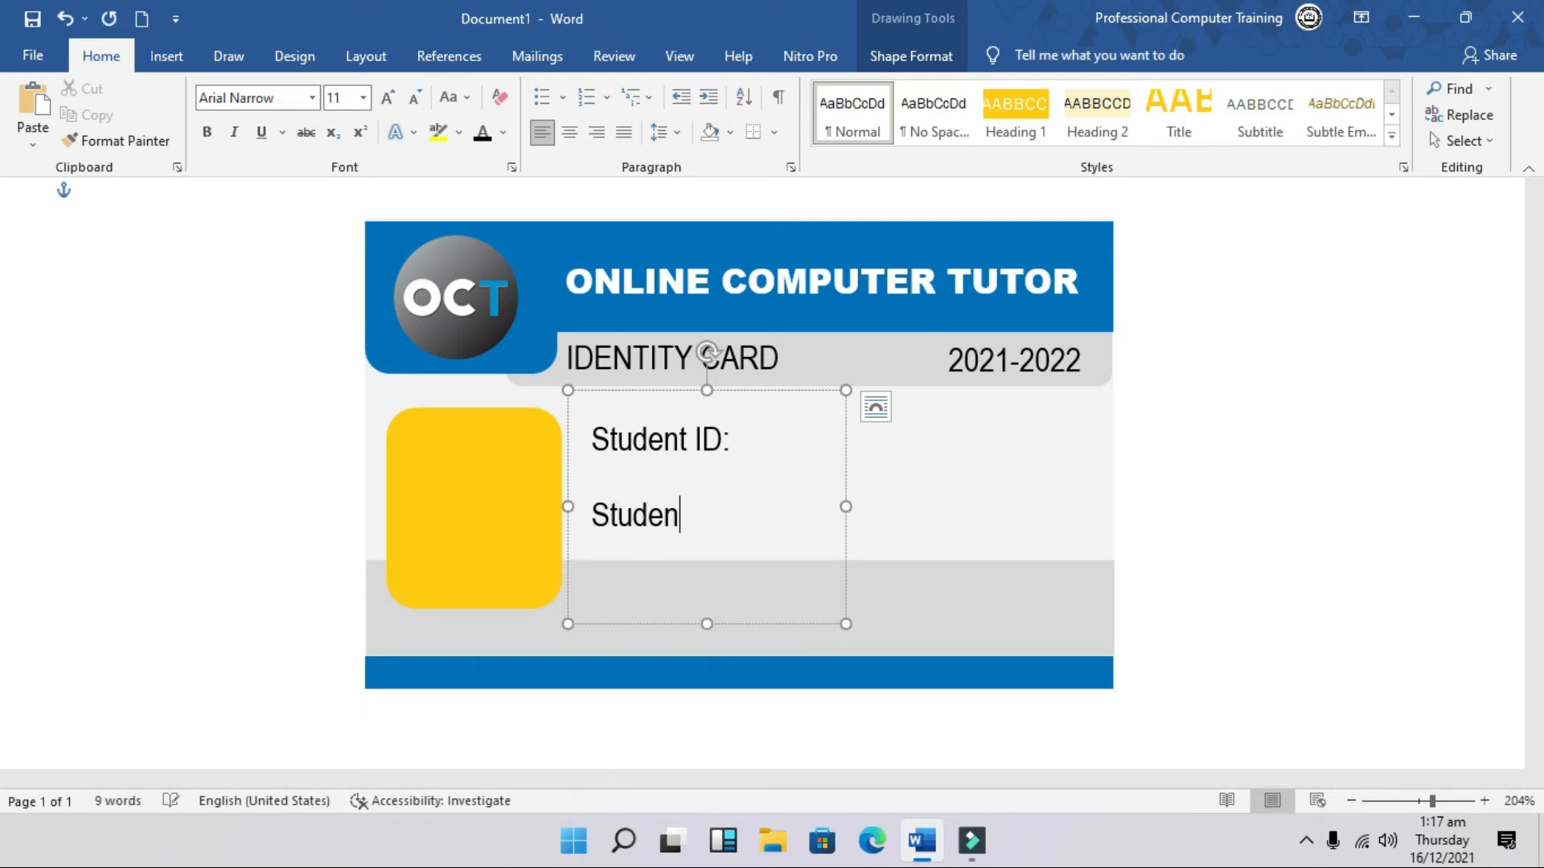
type("t Name:")
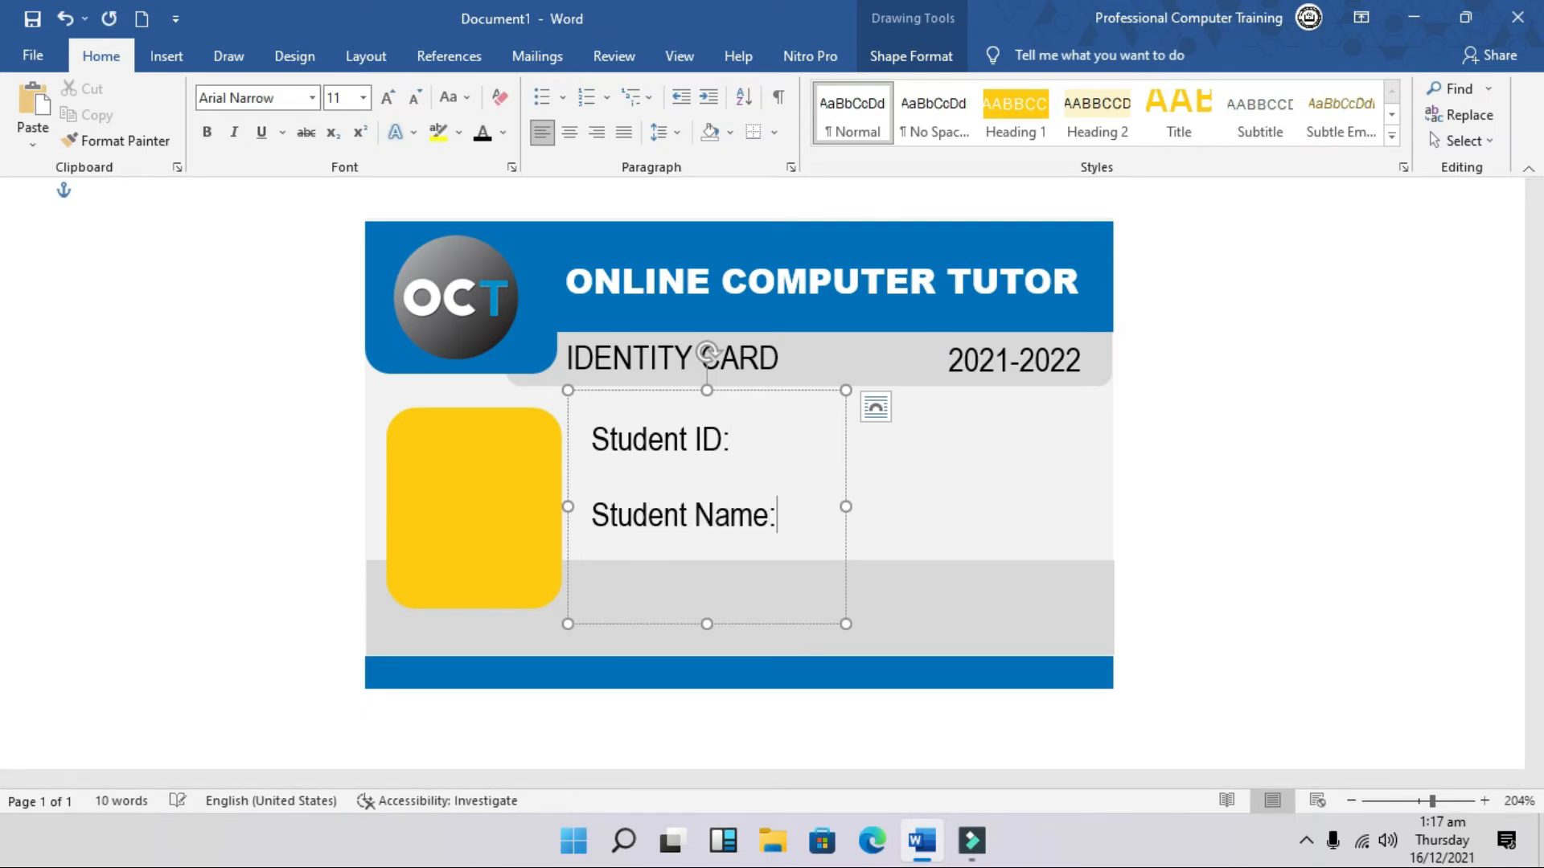
key("ctrl+a")
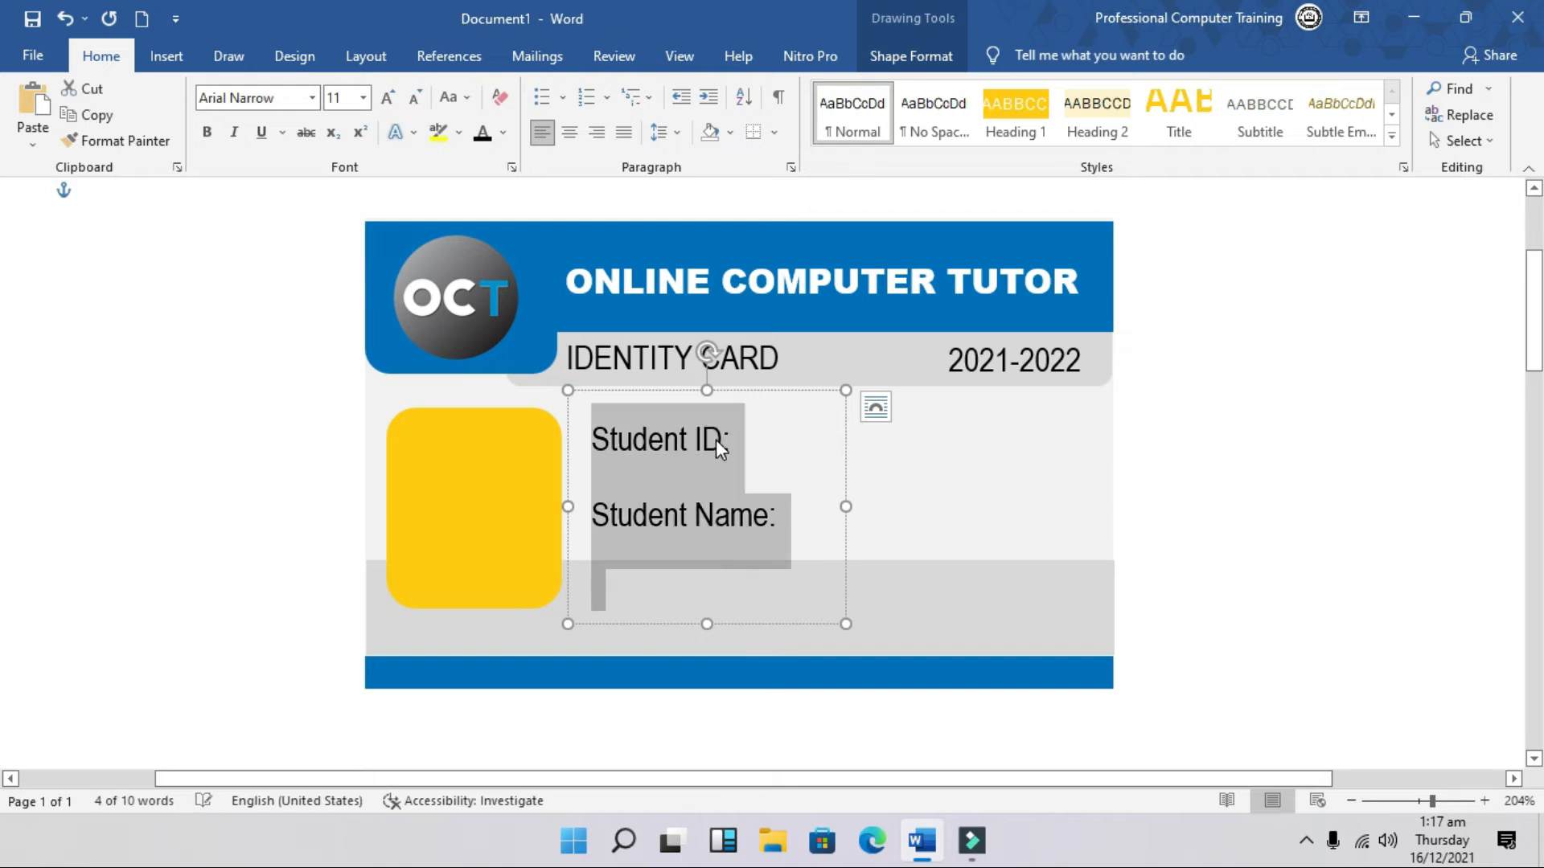
left_click(674, 133)
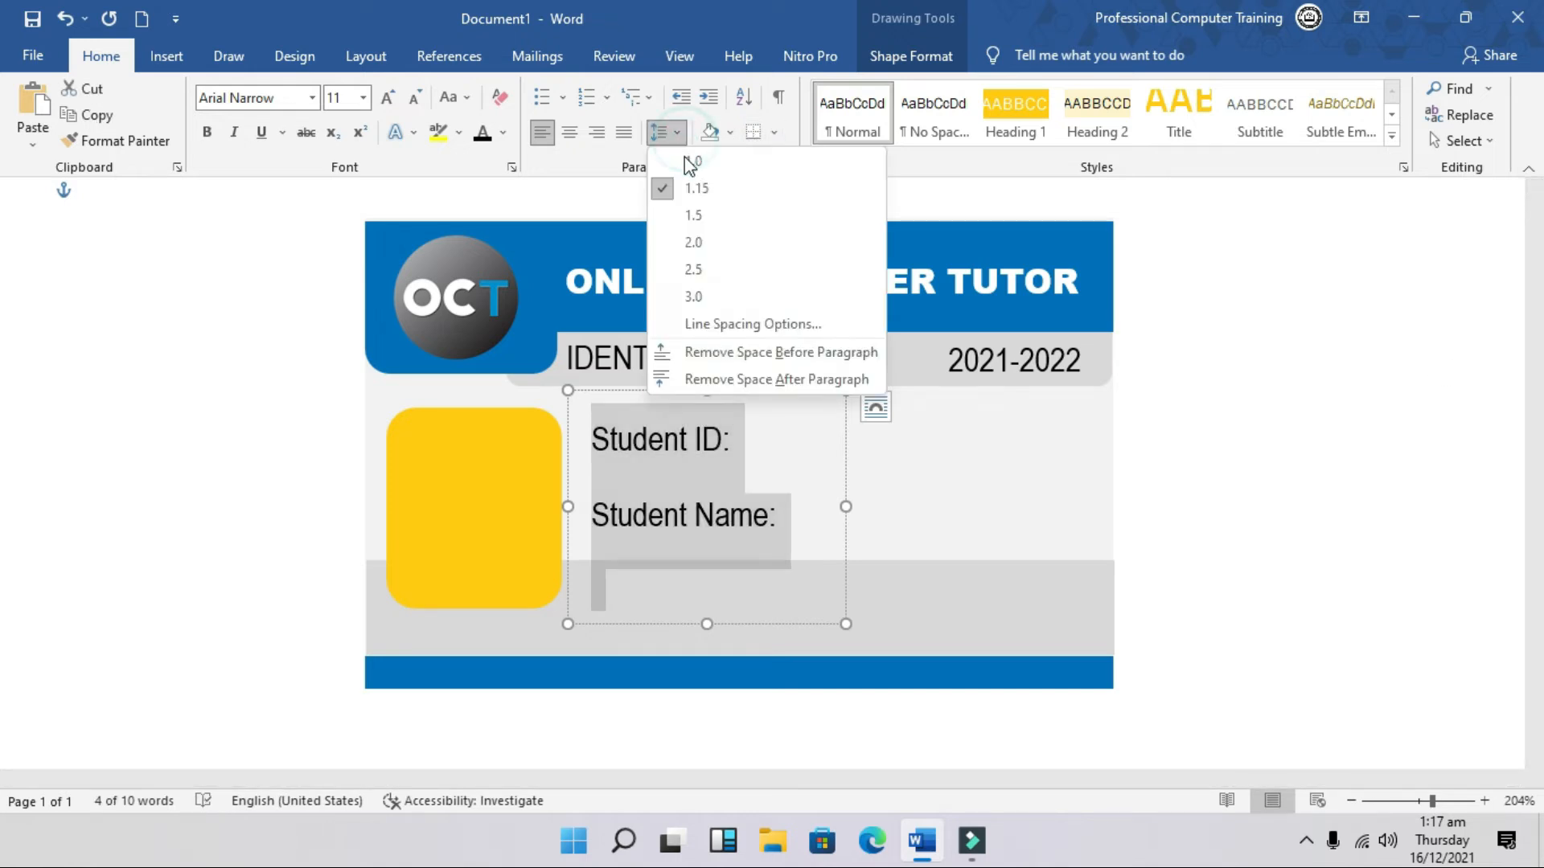
left_click(685, 160)
left_click(667, 130)
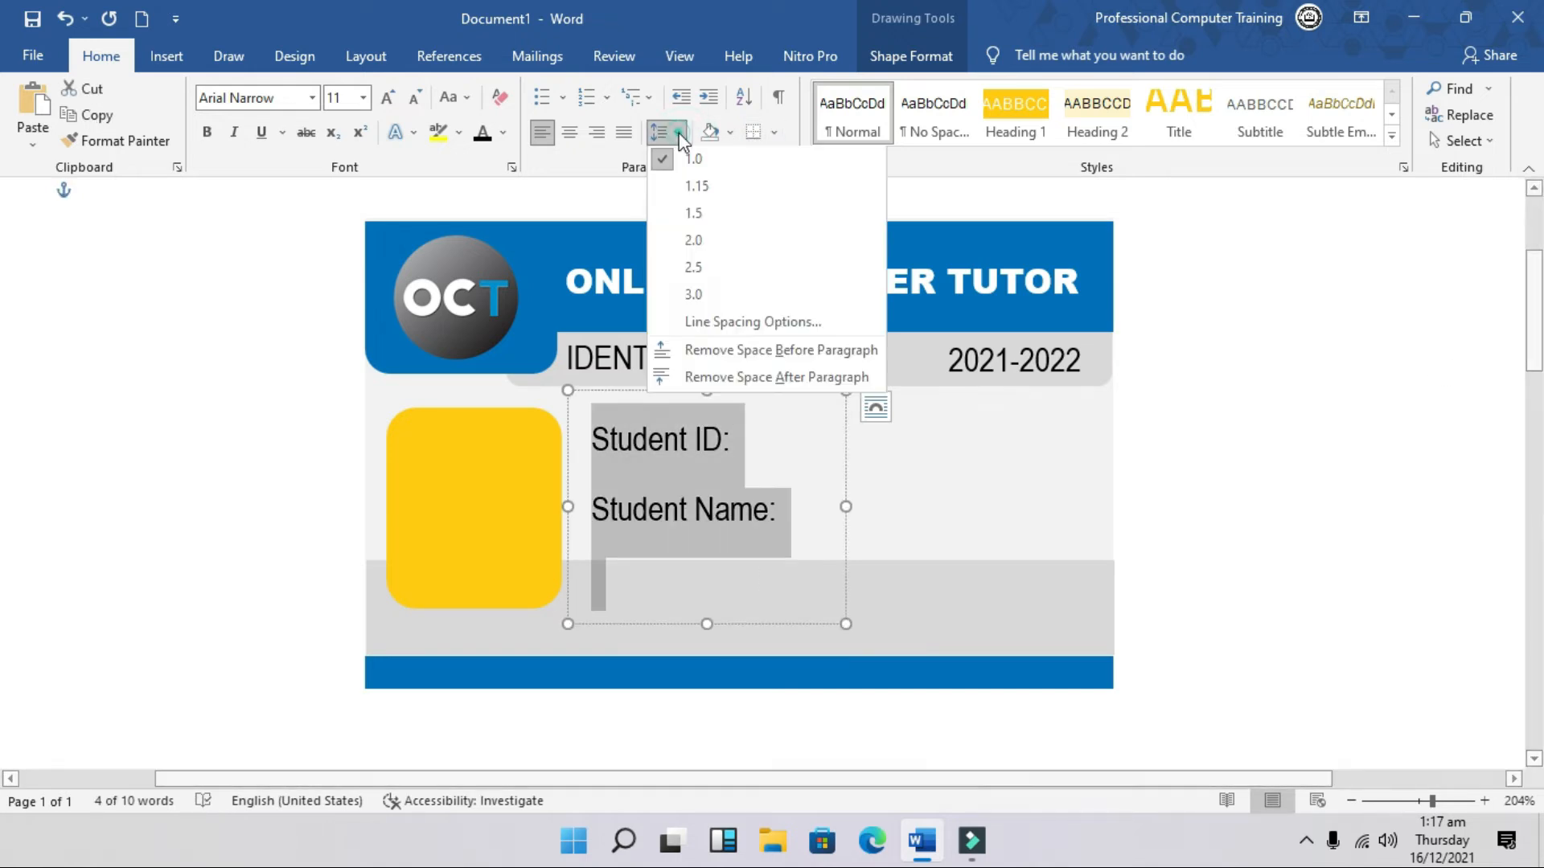
left_click(713, 378)
Step: Align the label text to the top of the text box
left_click(909, 56)
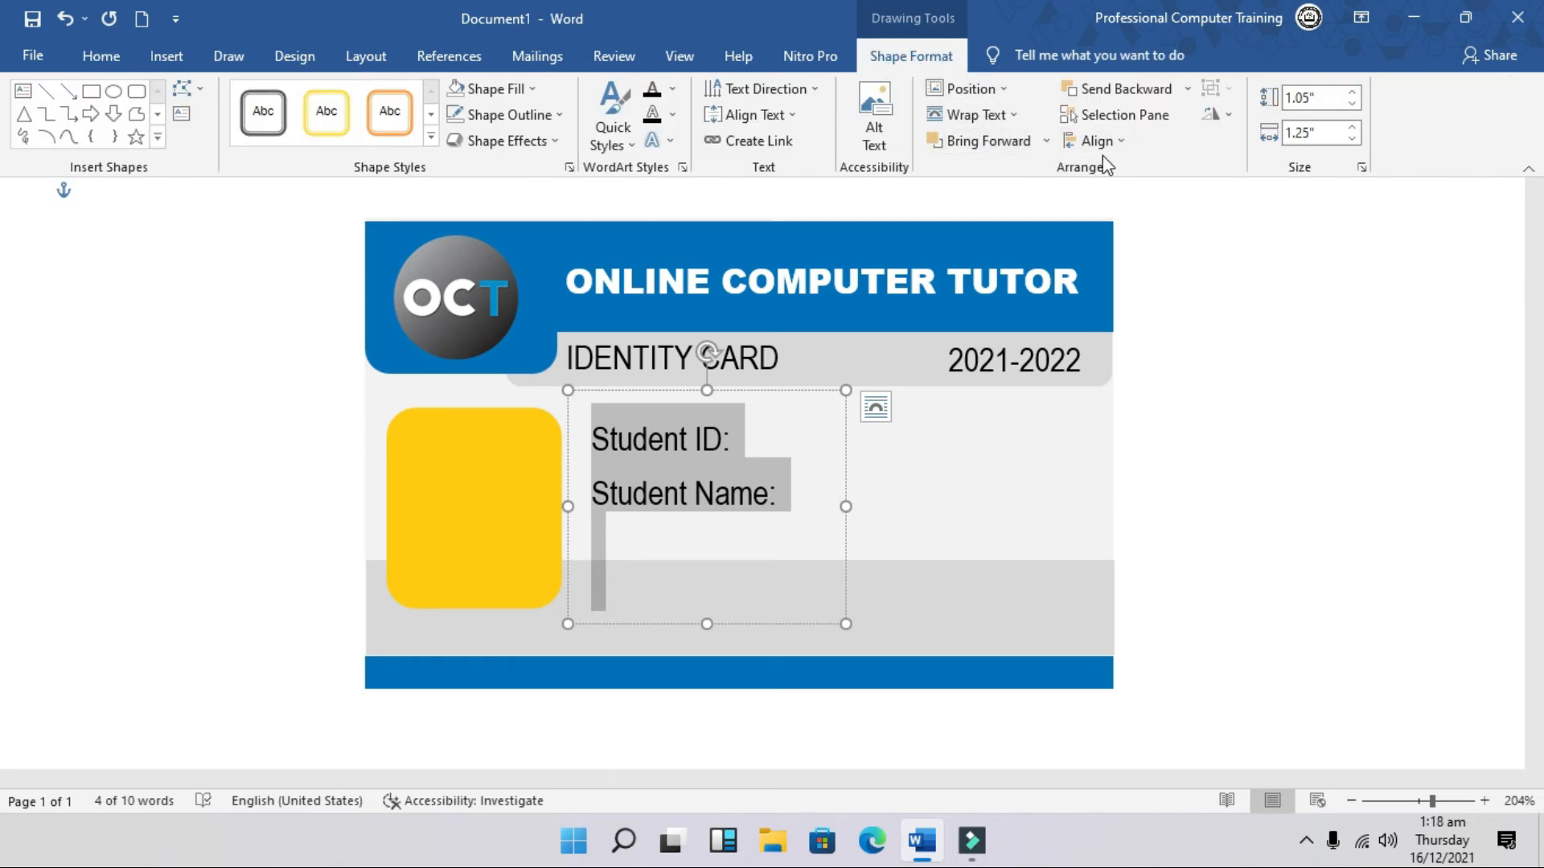
left_click(1013, 89)
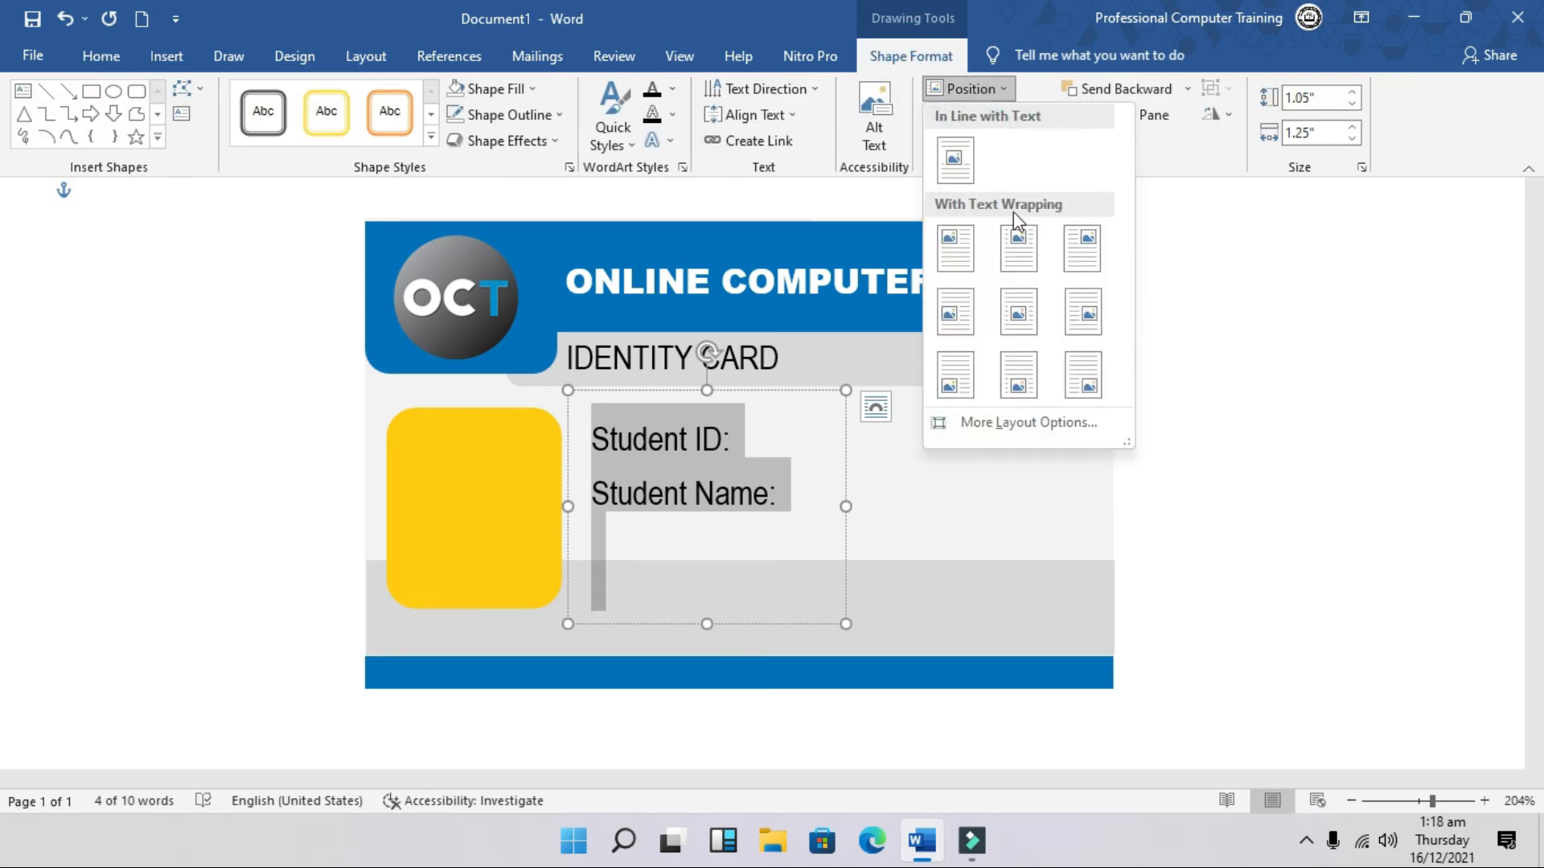
left_click(1085, 16)
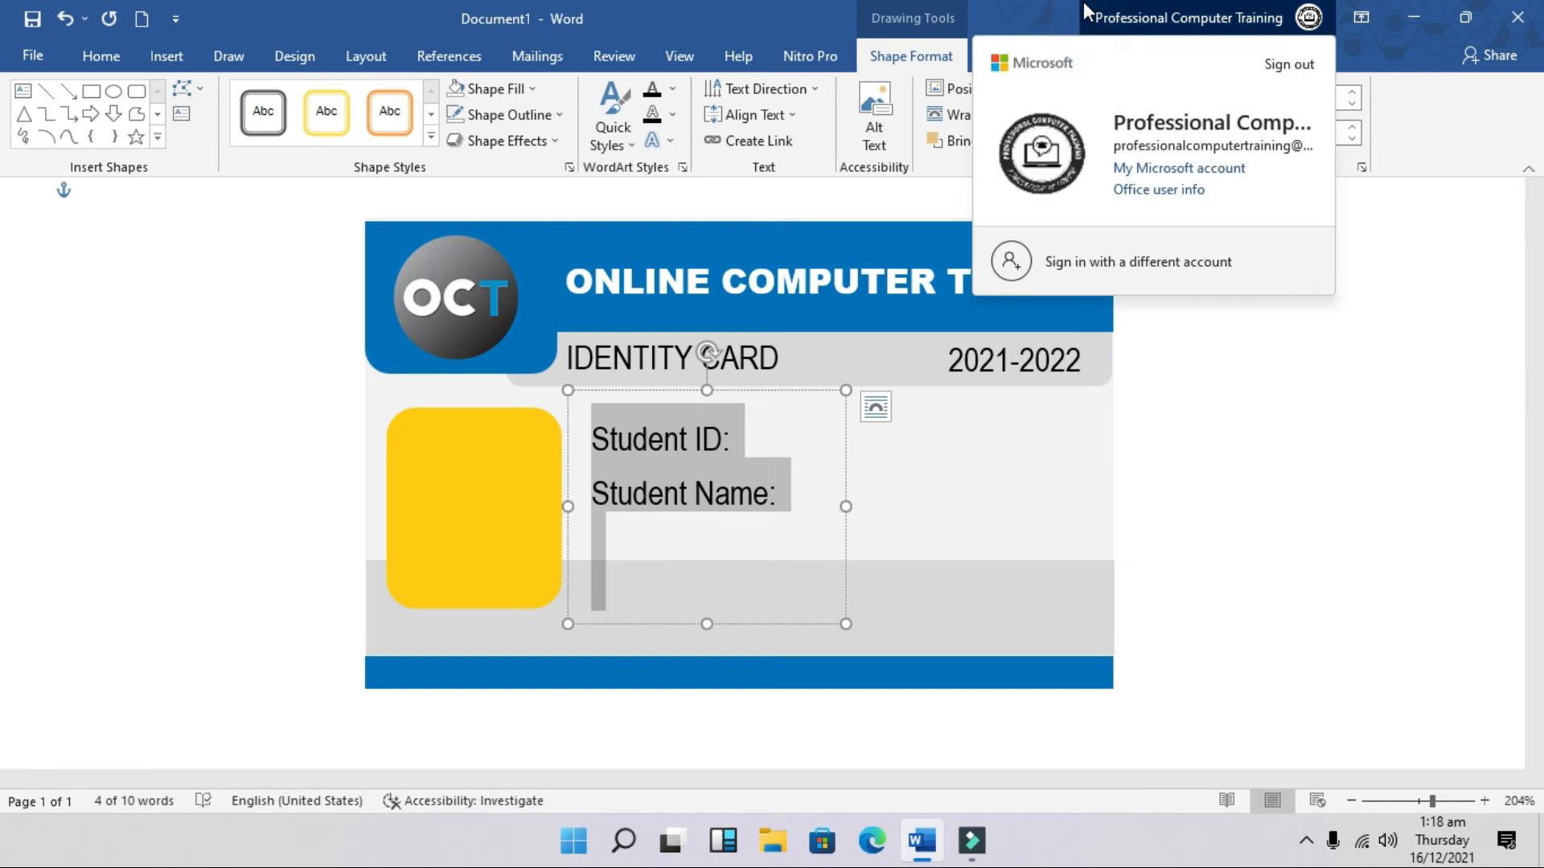
left_click(4, 344)
left_click(752, 114)
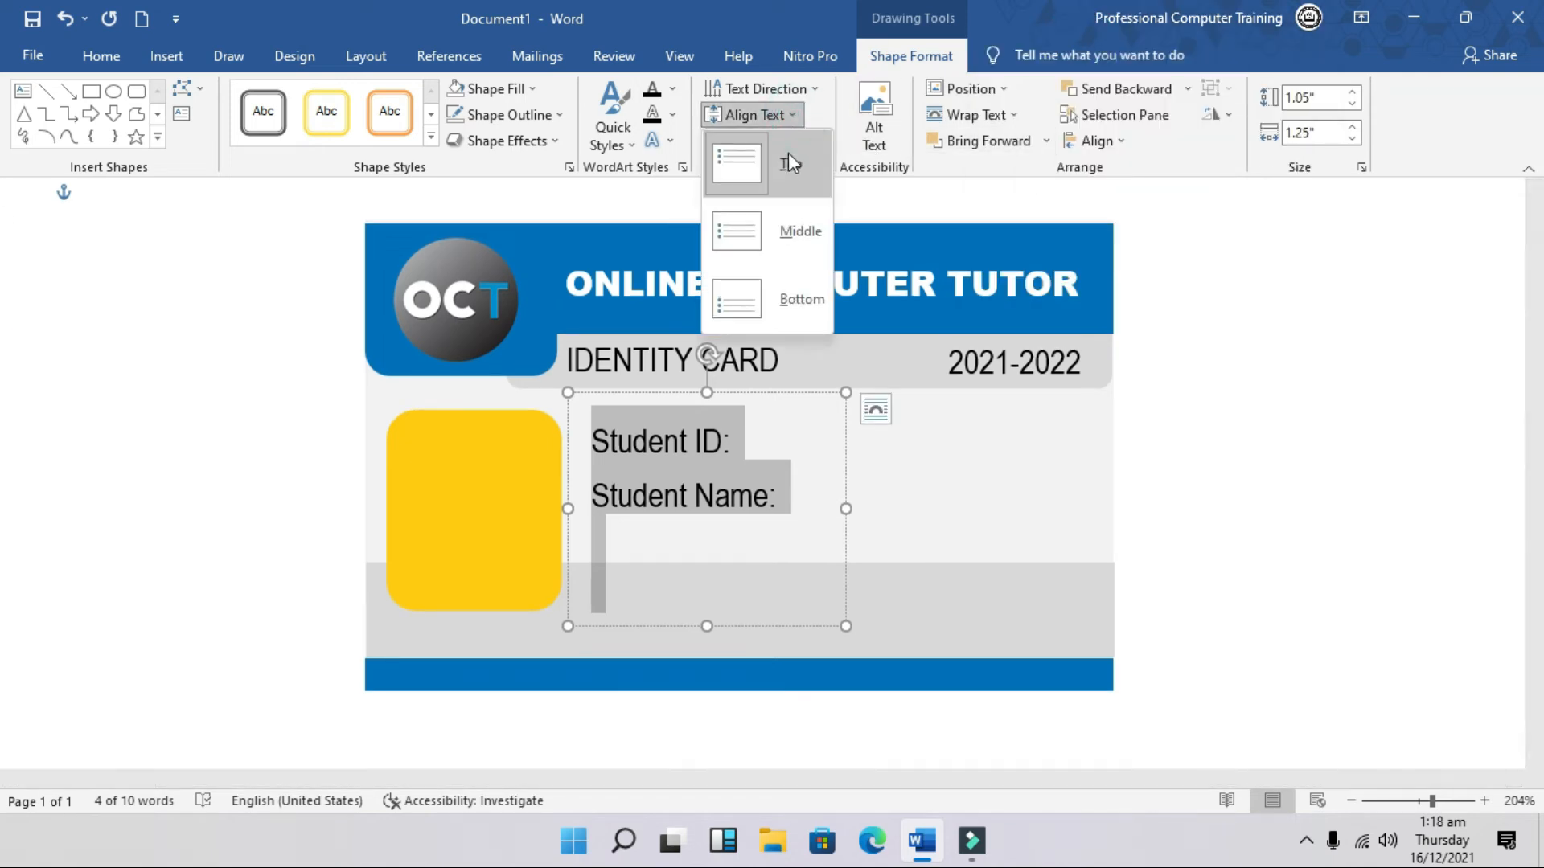
left_click(788, 160)
Step: Add Father/Guardian: and Class: lines below Student Name:
left_click(740, 500)
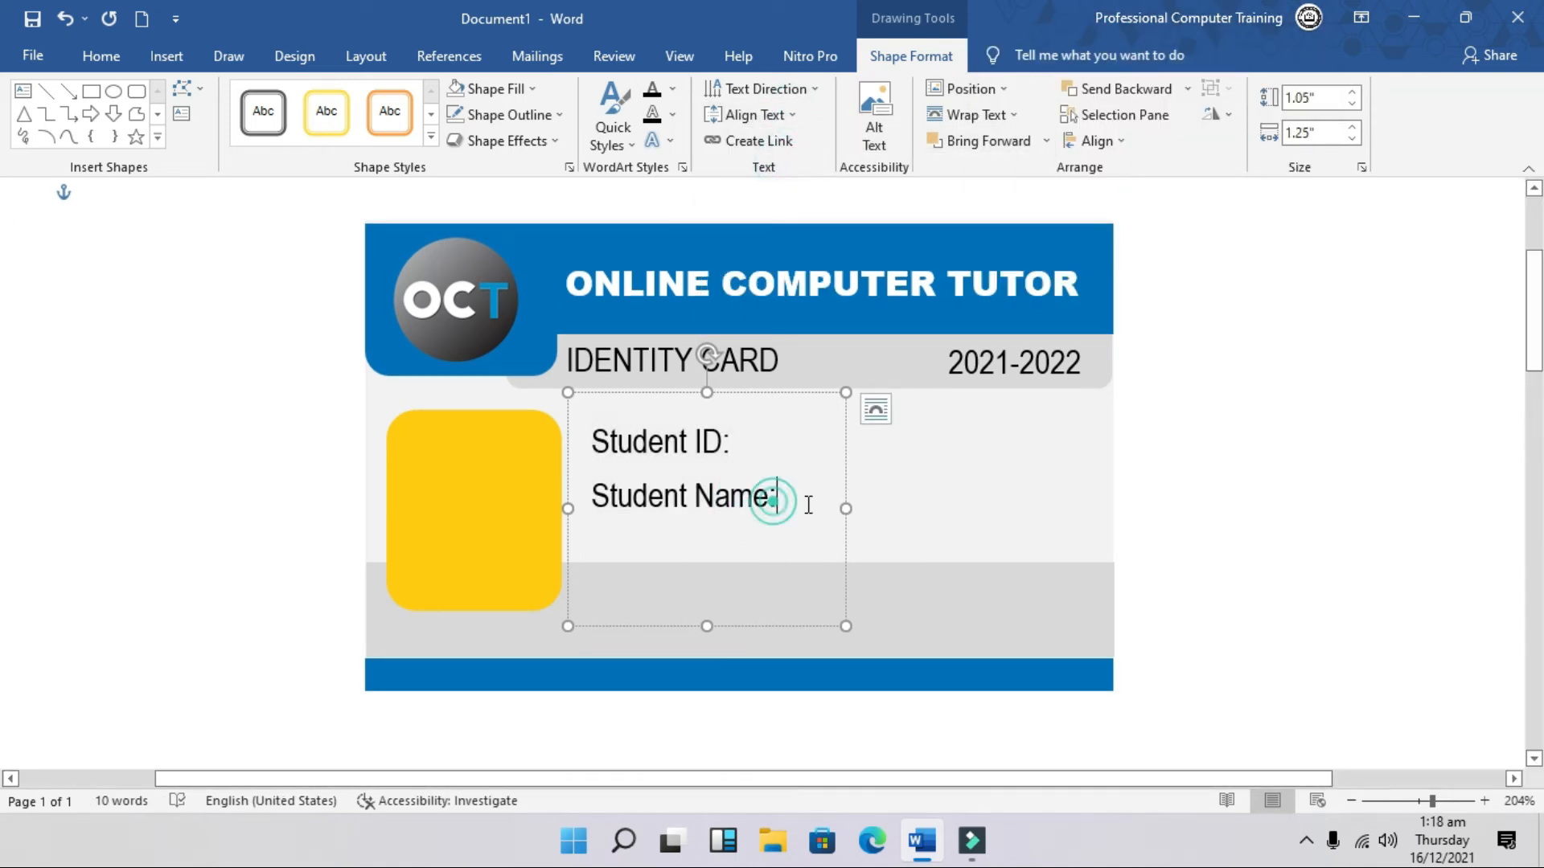
key("Return")
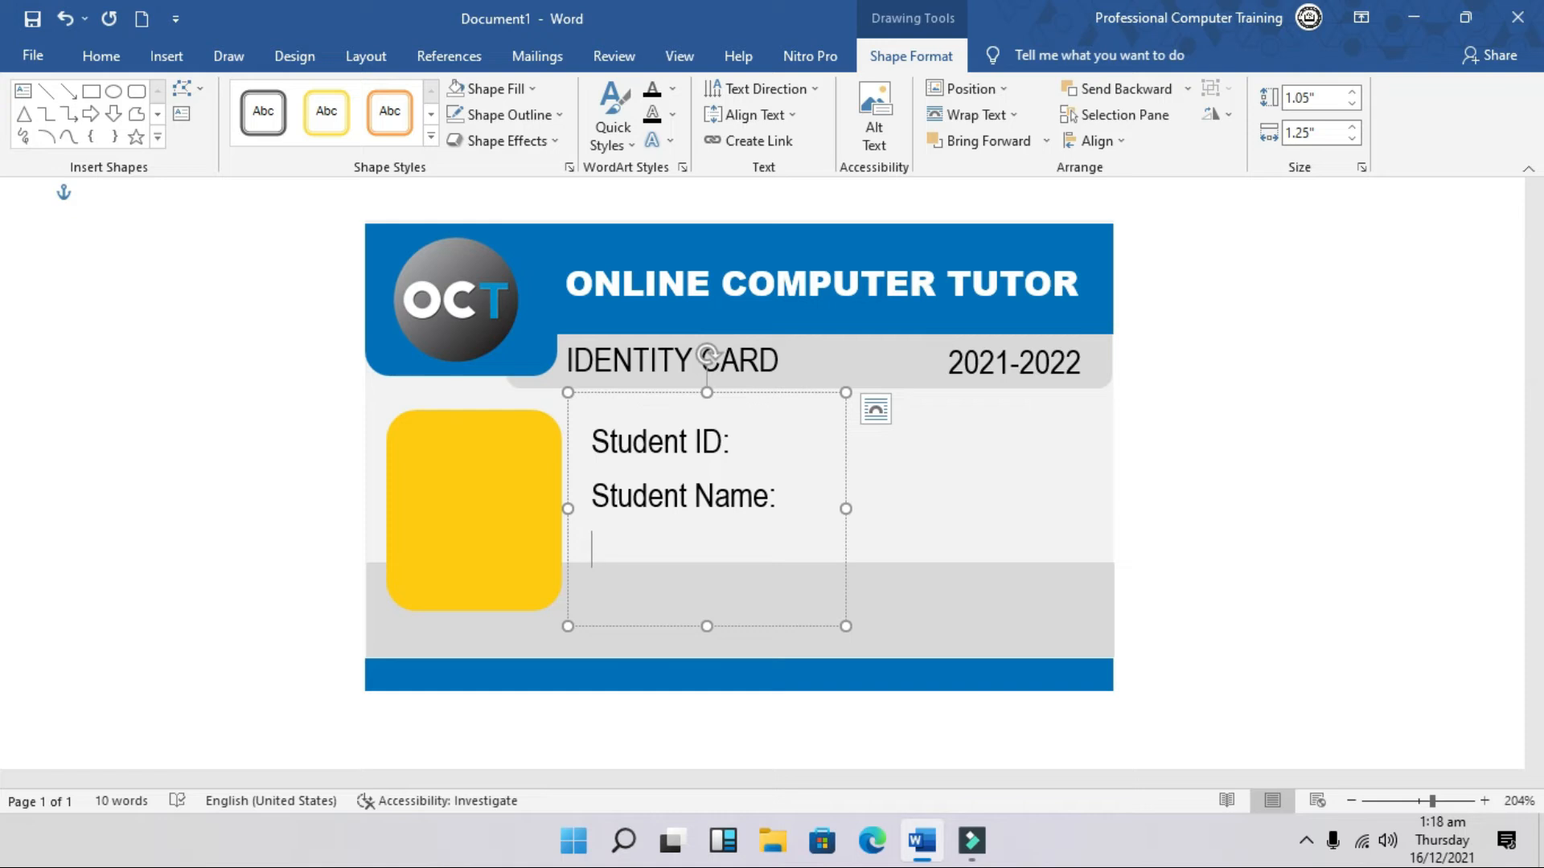
type("Father")
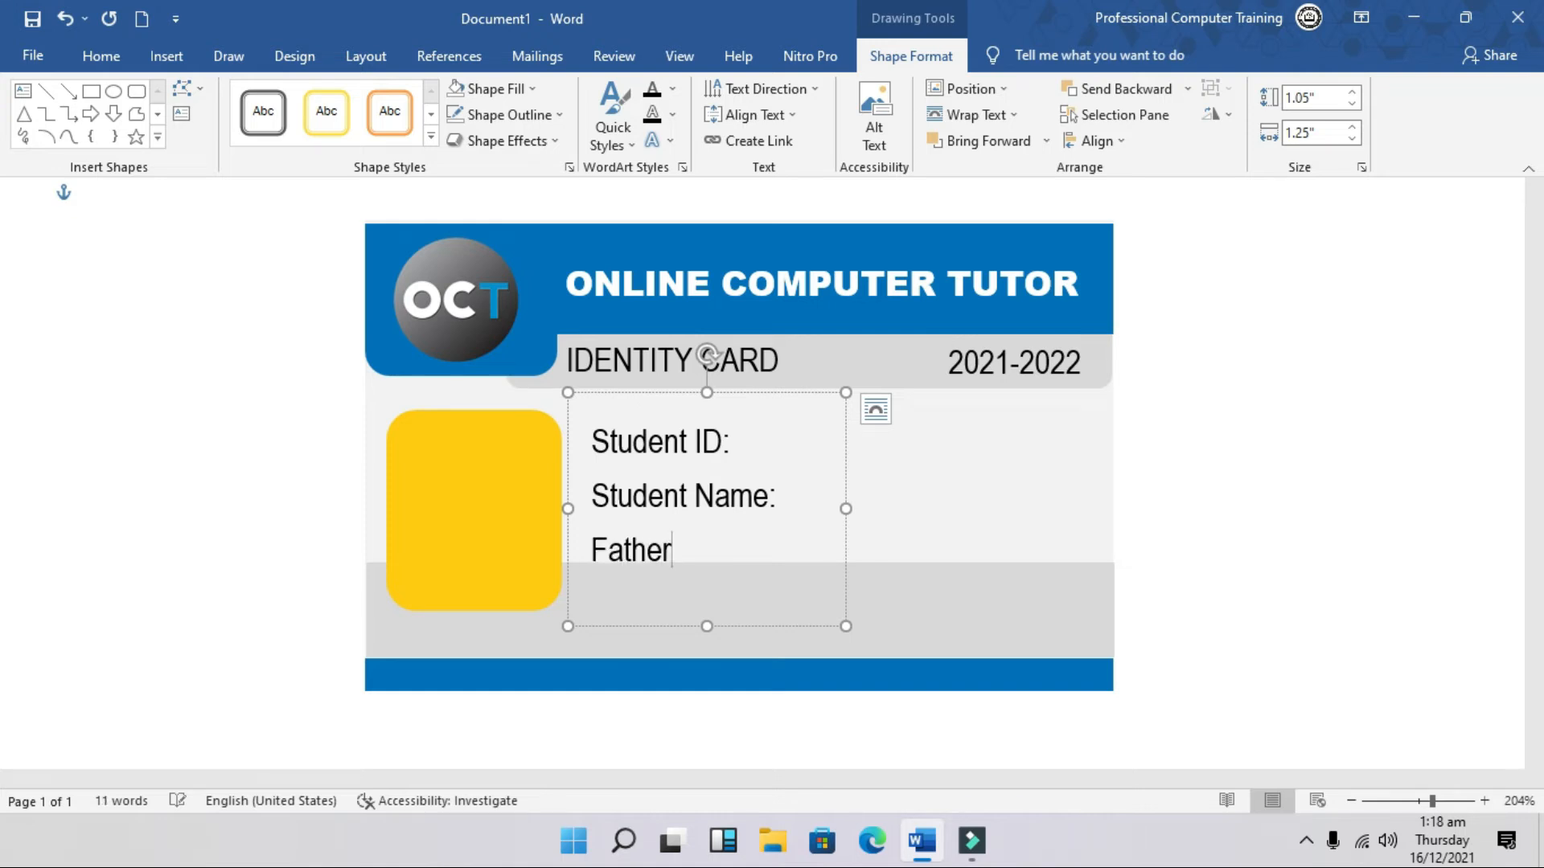
type("/Guardian: ")
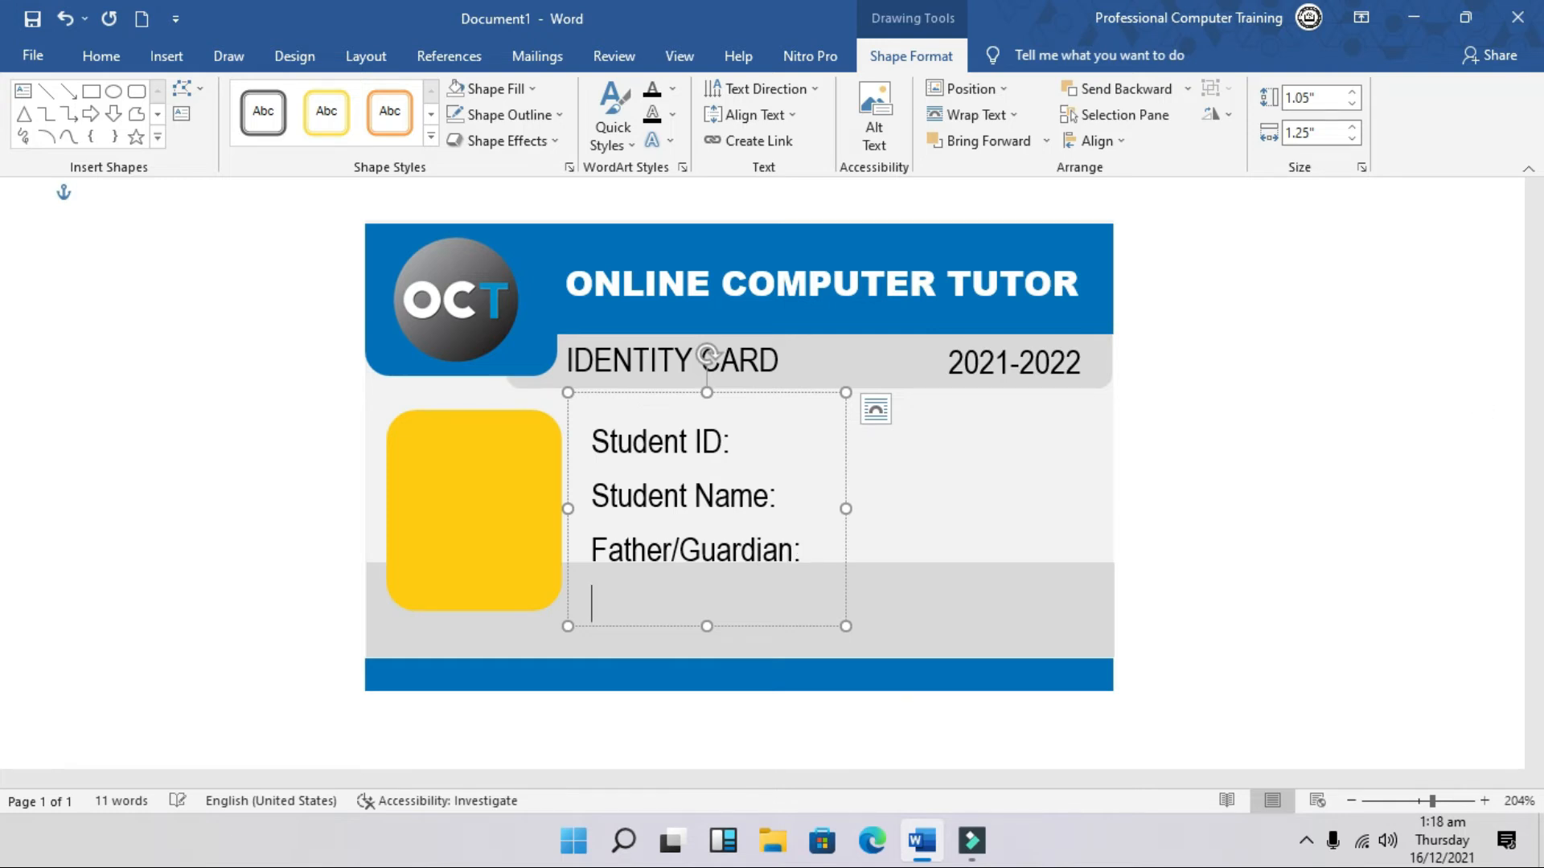
type("Class")
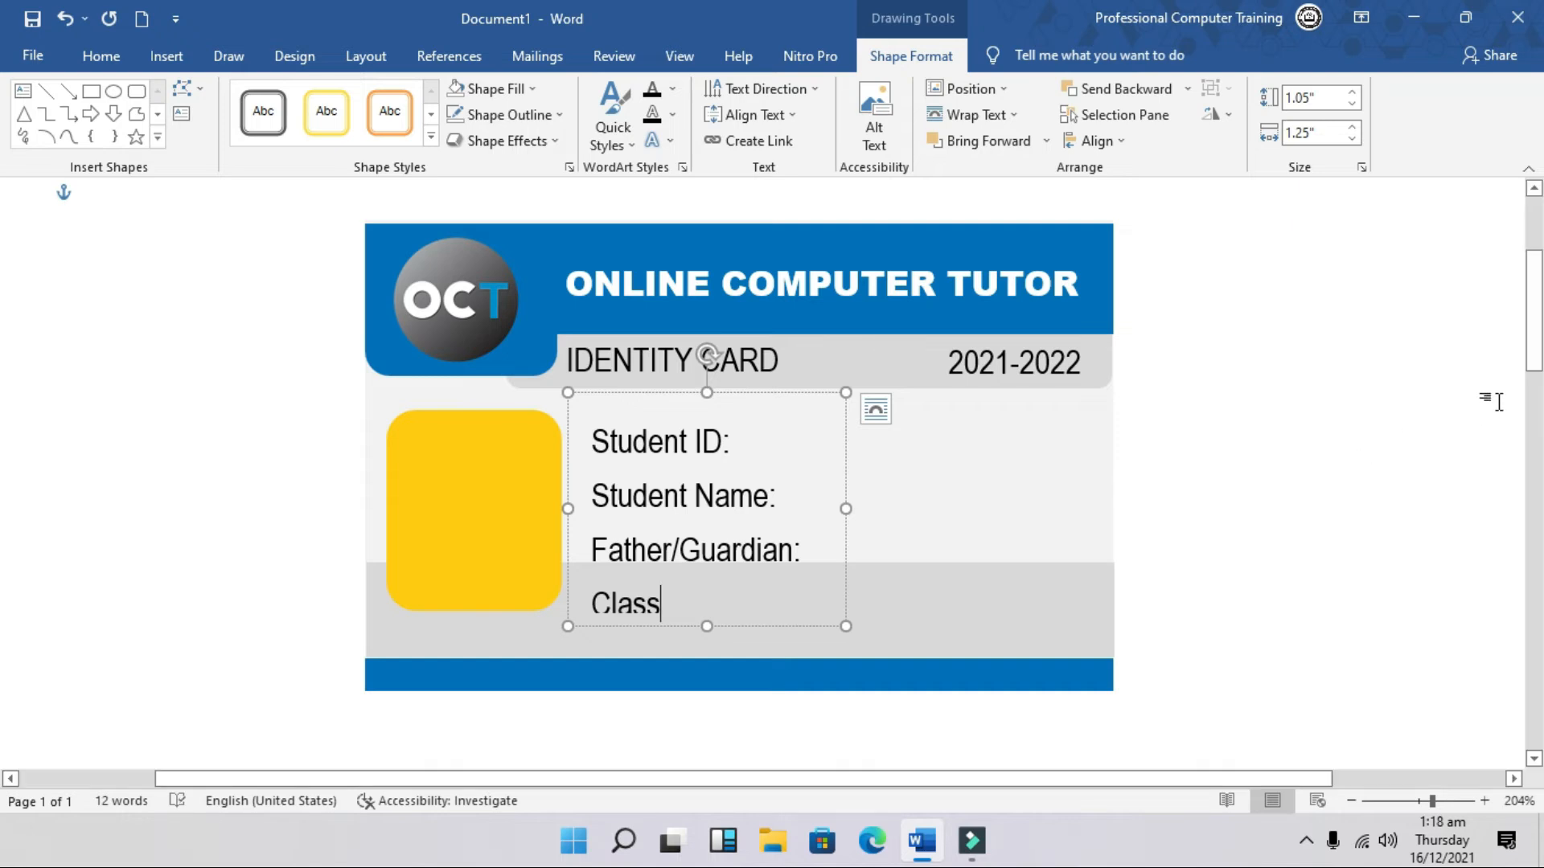
type(":")
left_click(732, 404)
Step: Move the label box up, lengthen it, and type an Emergency Call line below Class:
left_click_drag(732, 402, 726, 364)
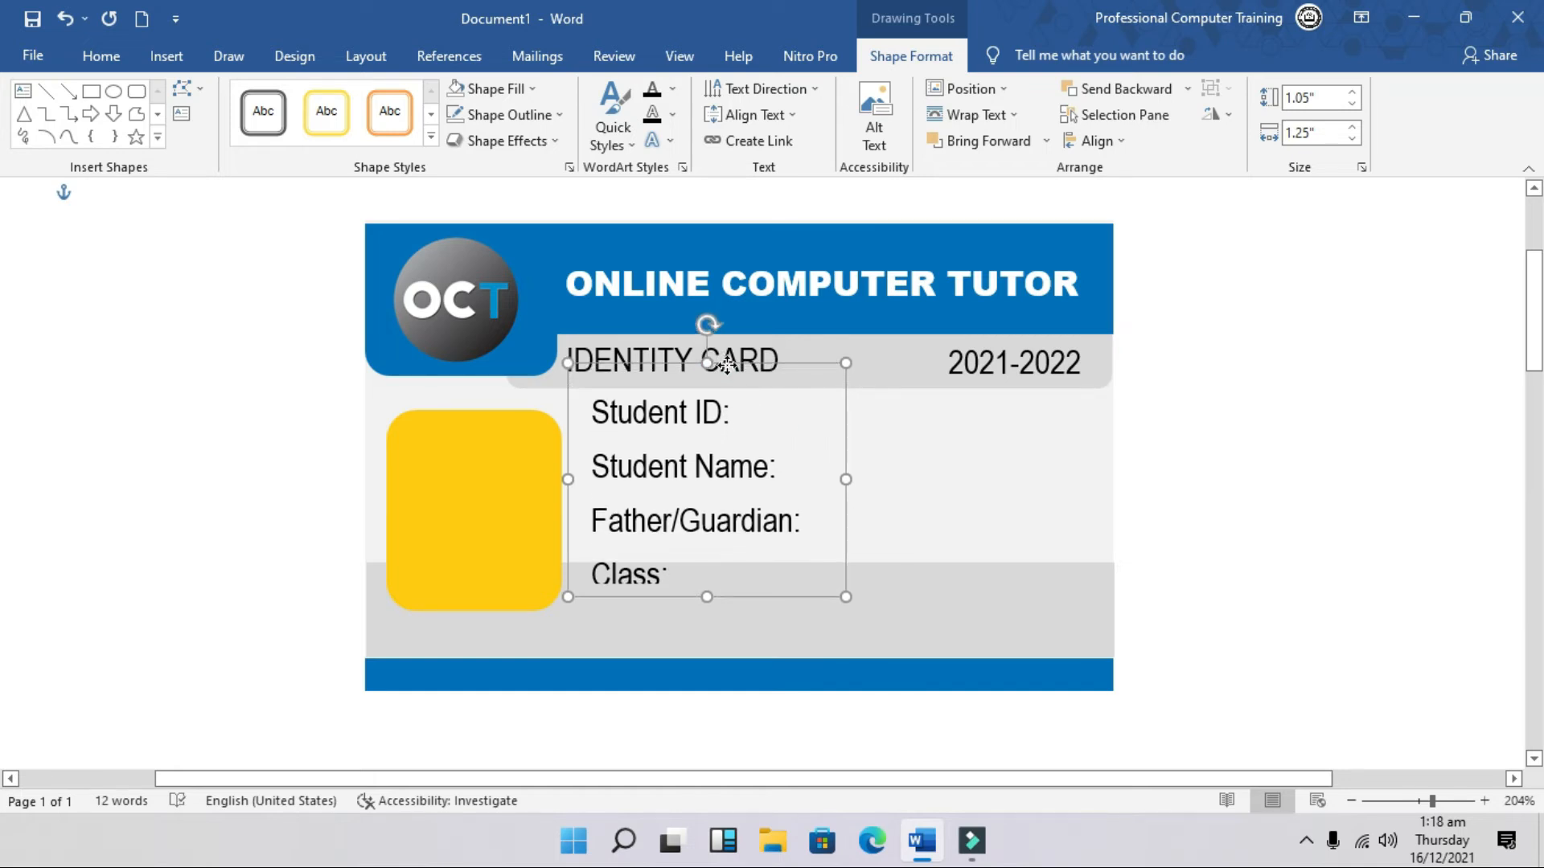
left_click_drag(706, 597, 703, 654)
left_click(673, 577)
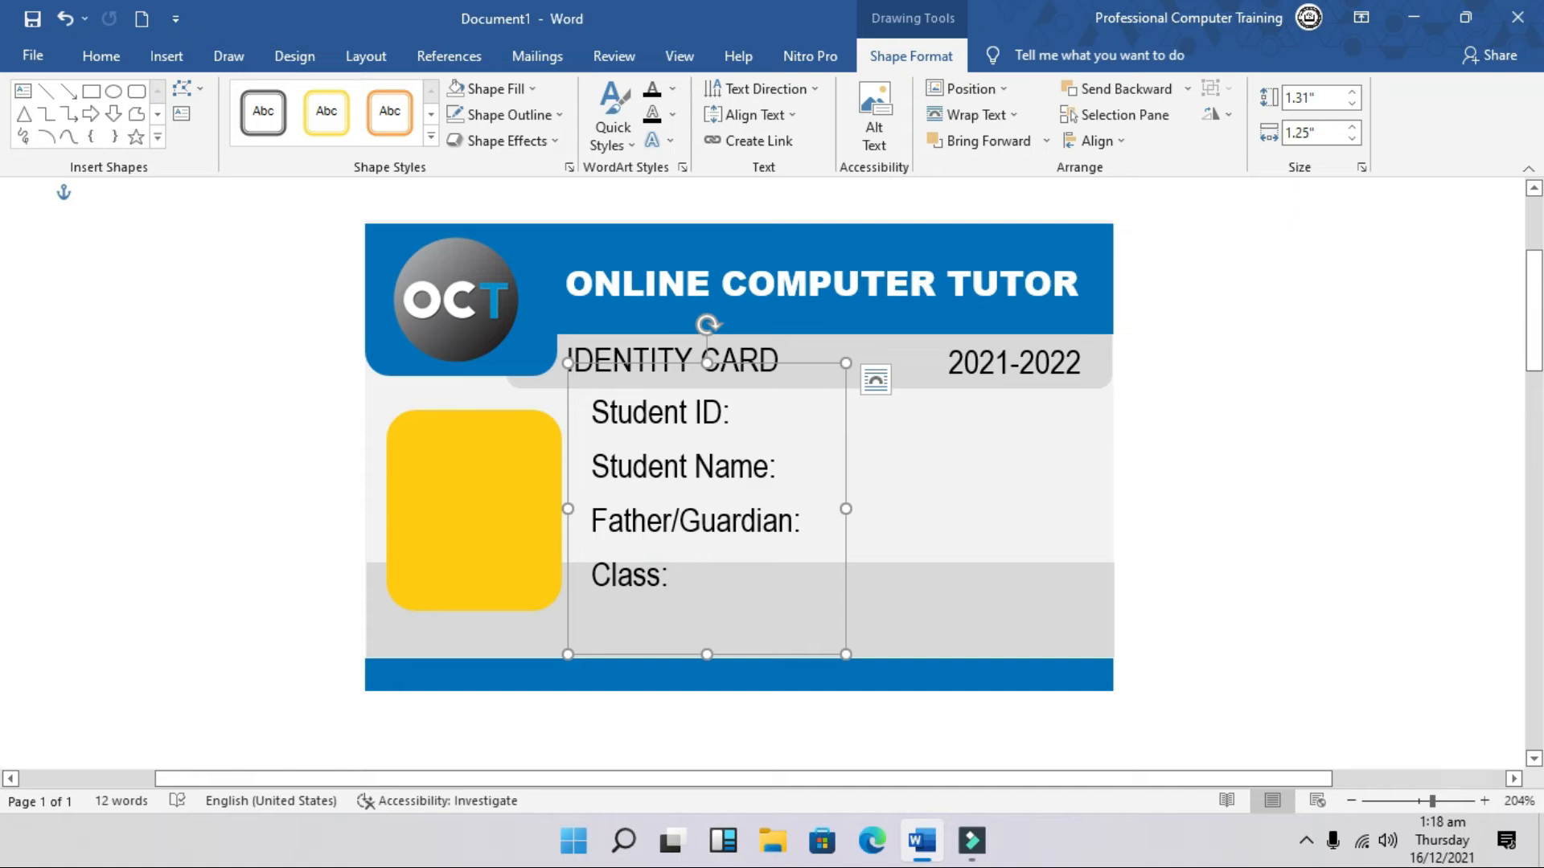
key("Return")
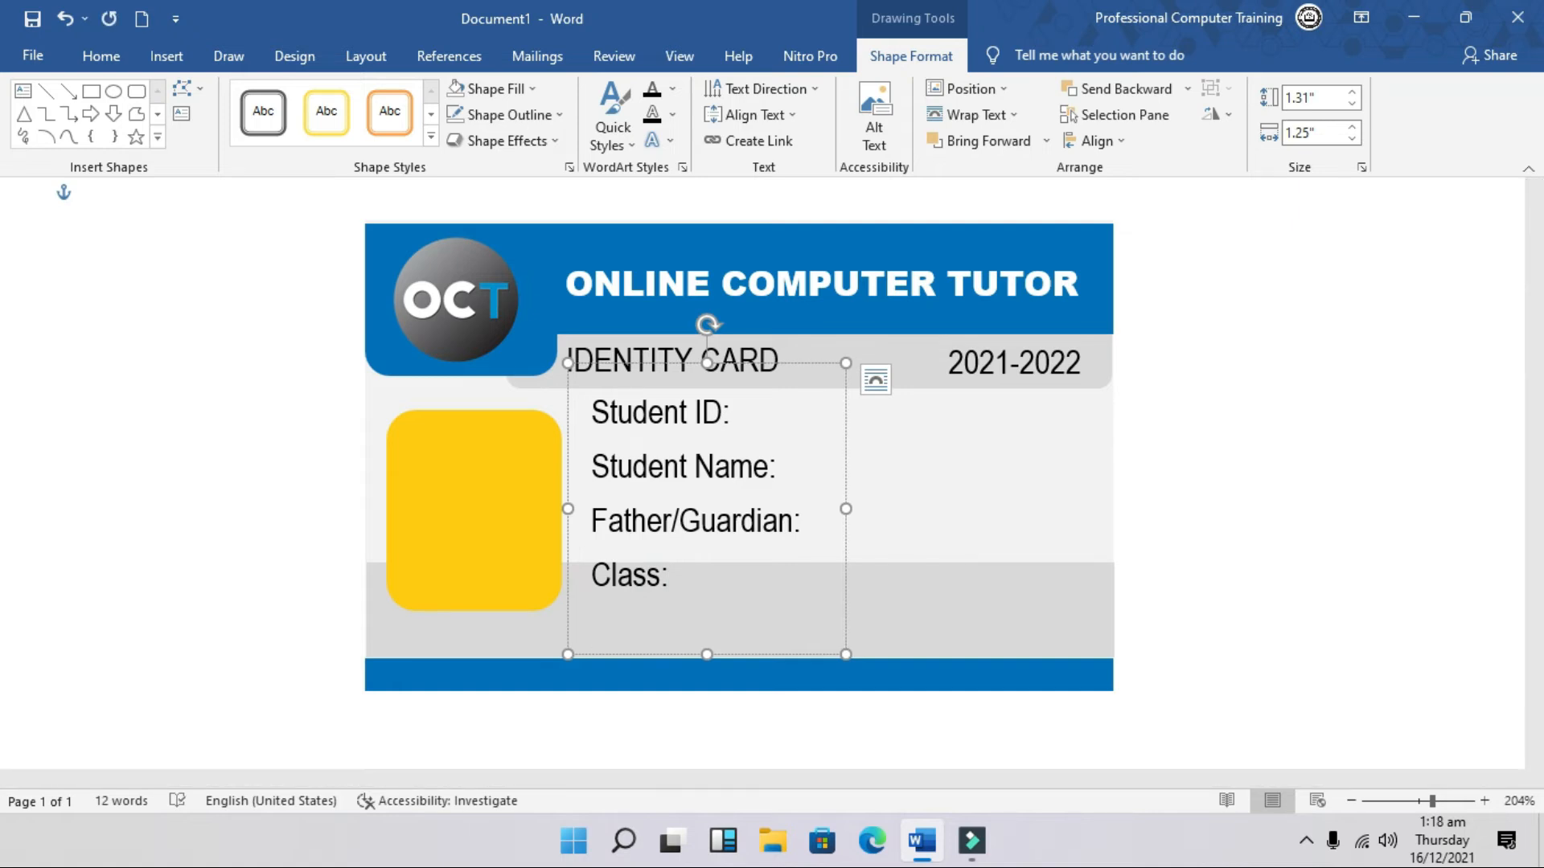
type("Emergenc")
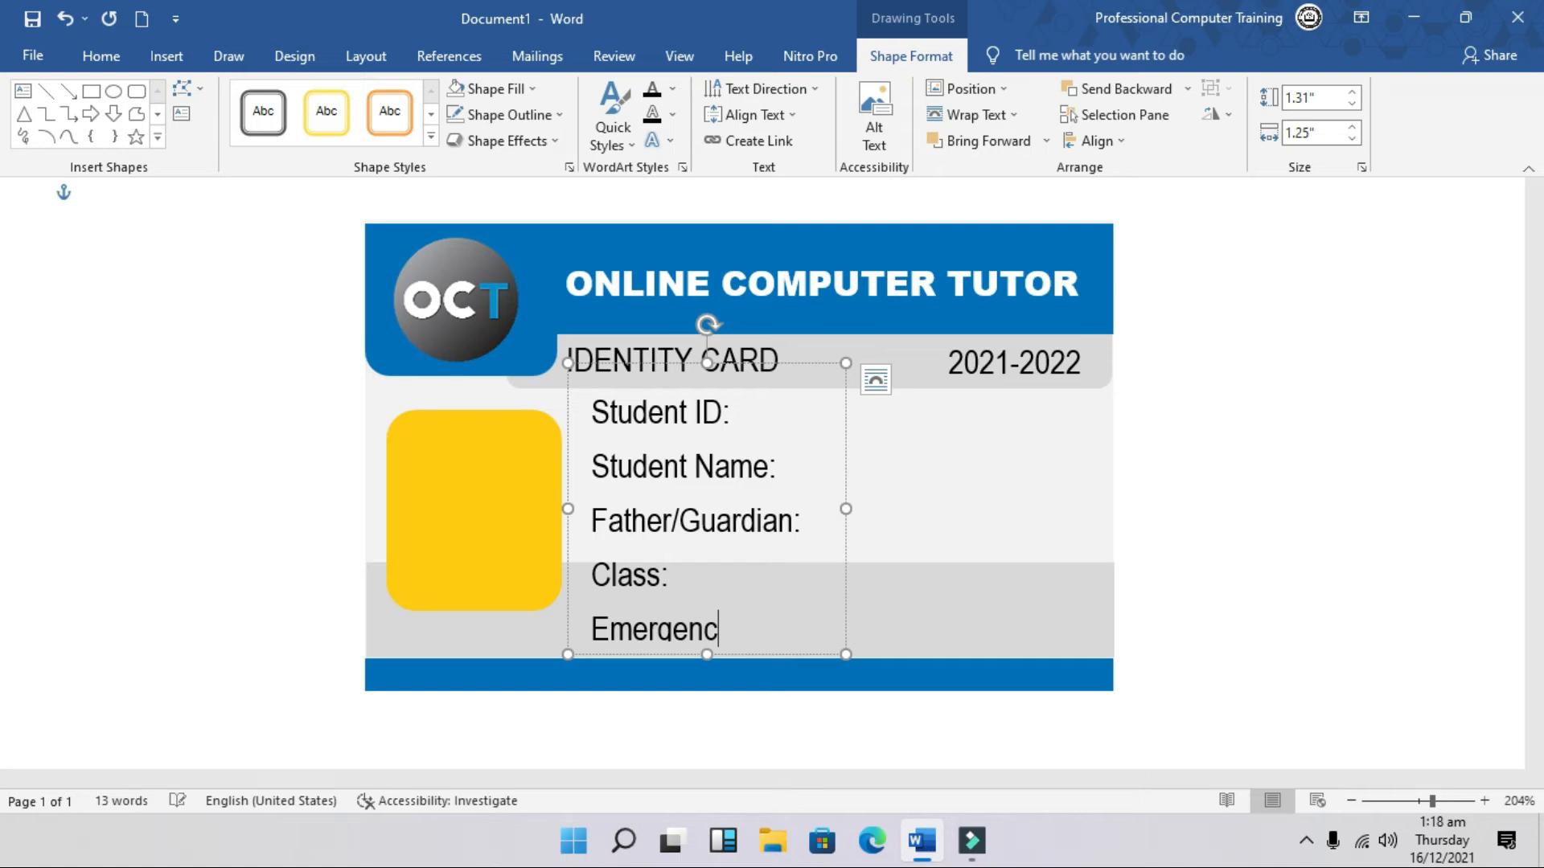
type("ty")
type(" Call:")
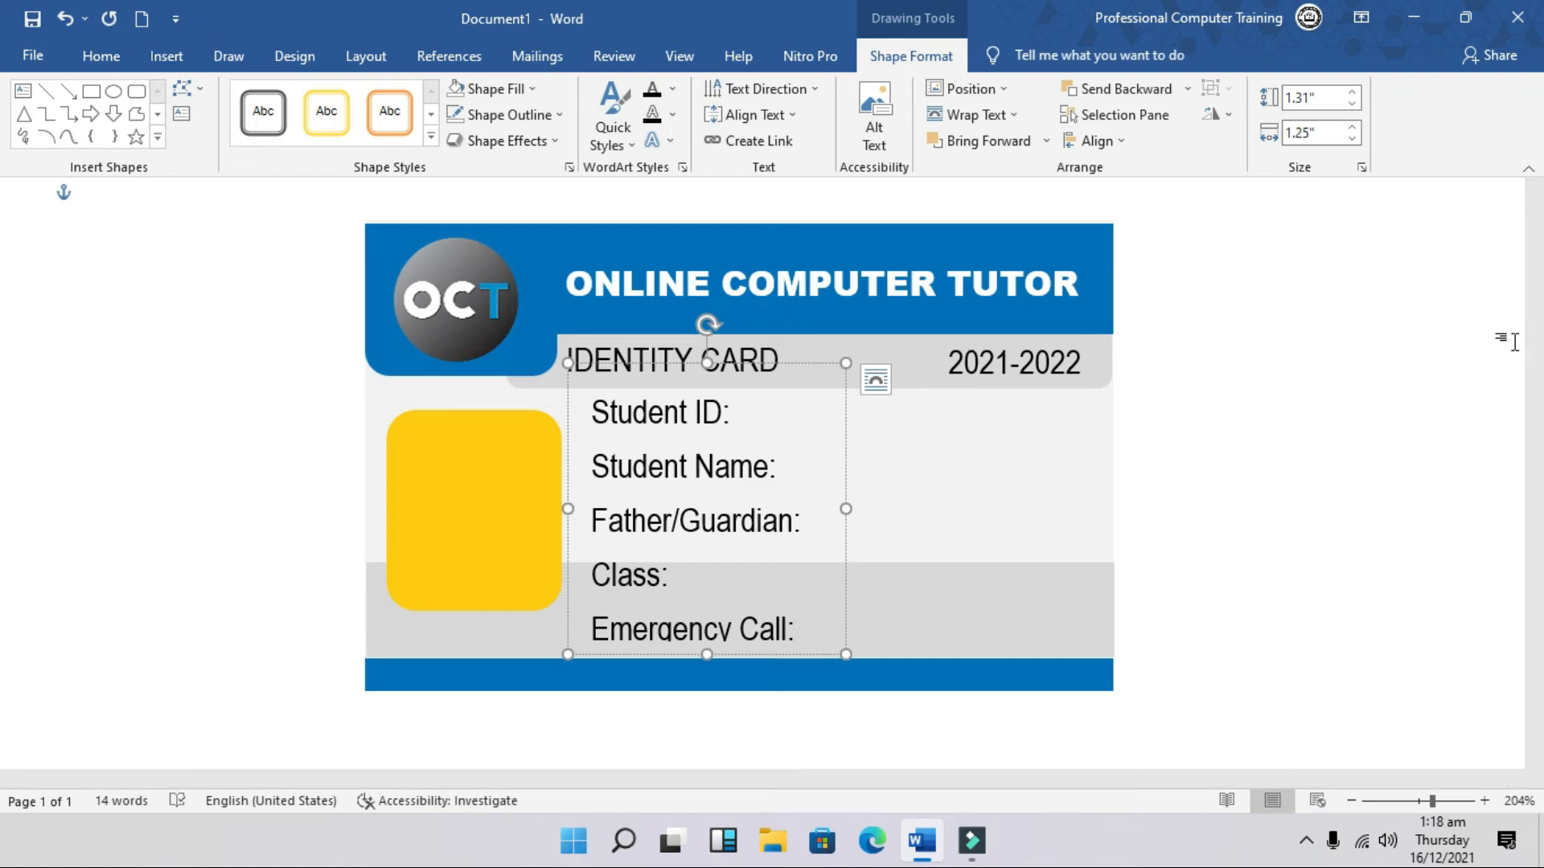
left_click(720, 631)
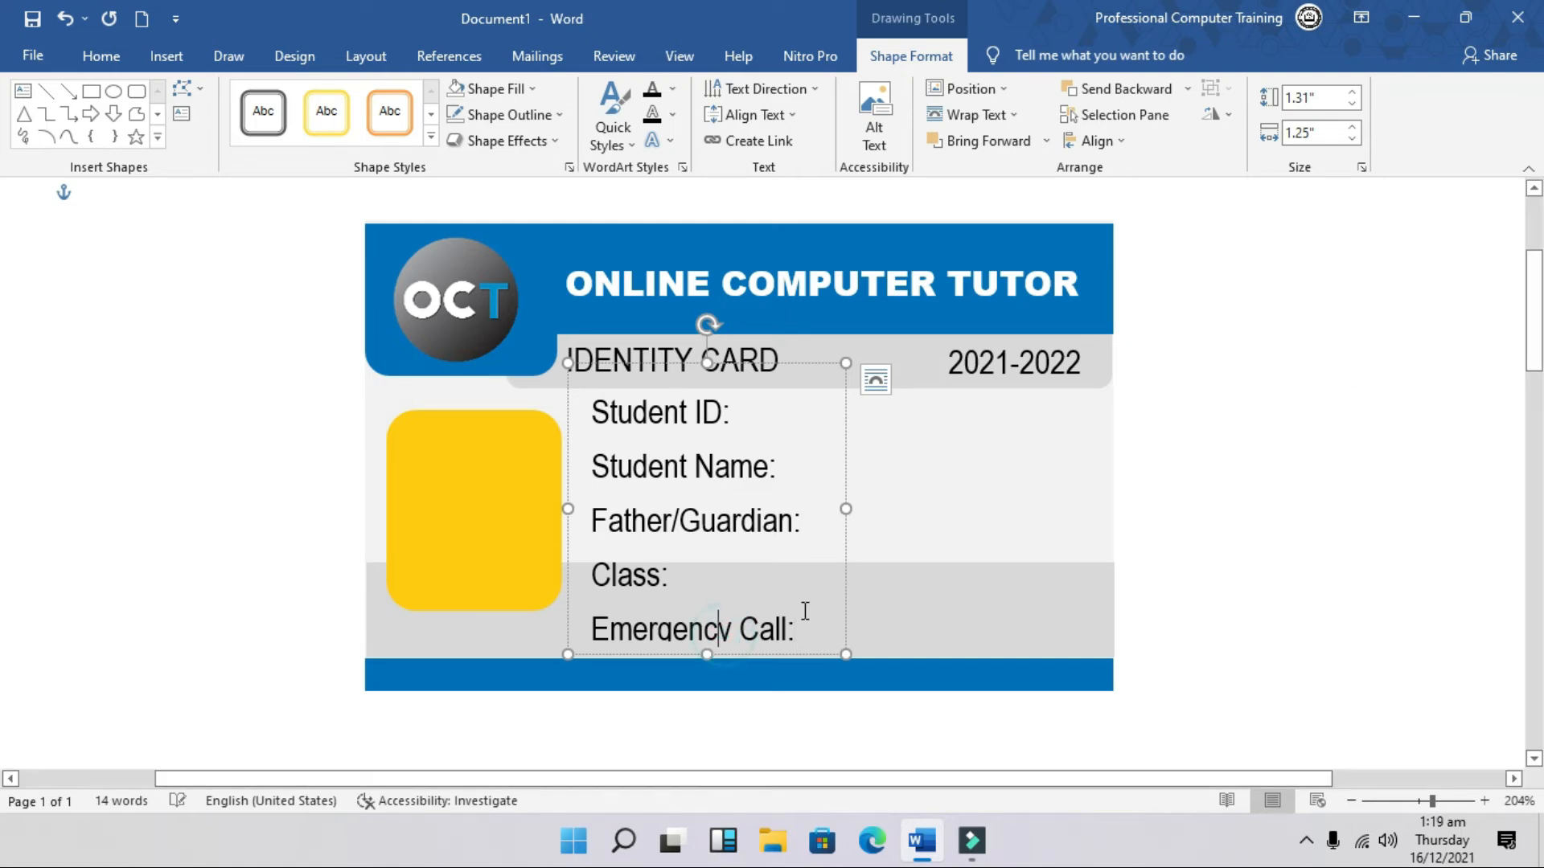
Step: Select all five labels and remove the space before each paragraph
left_click_drag(817, 635, 553, 400)
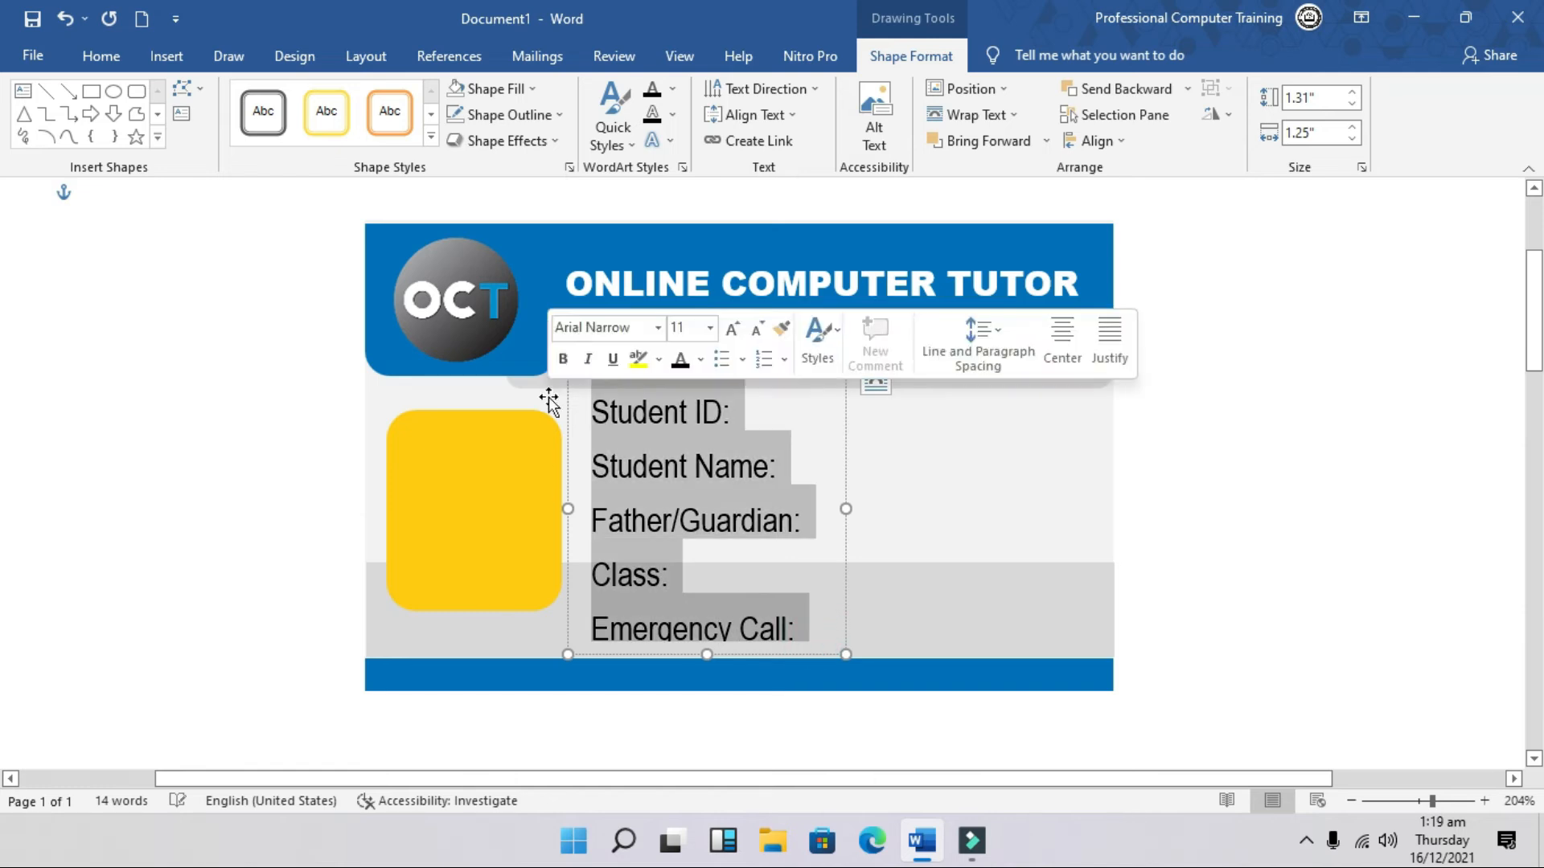
left_click(104, 56)
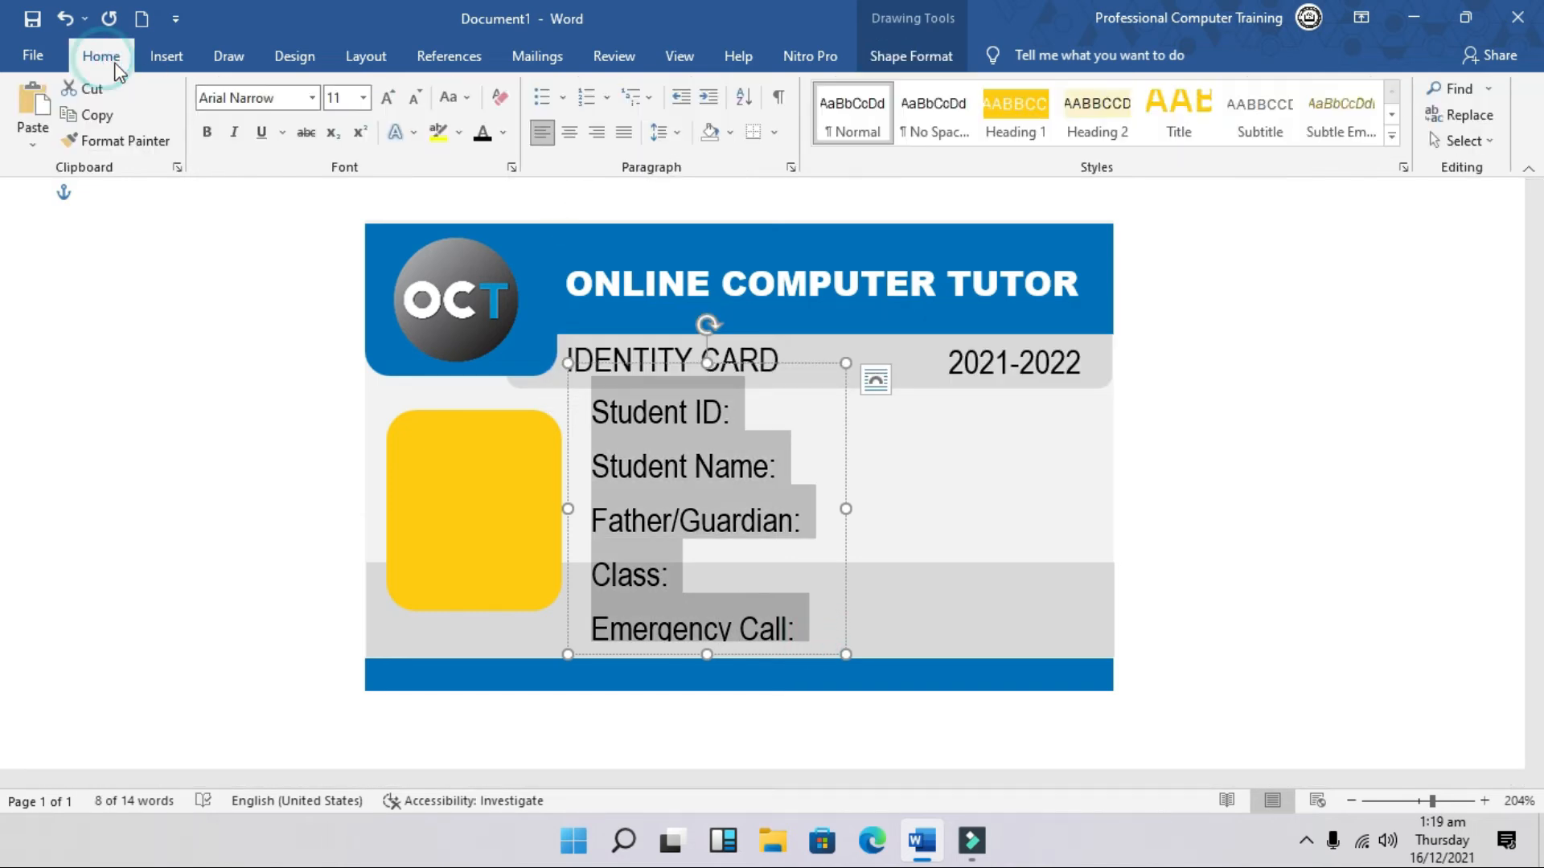
left_click(668, 133)
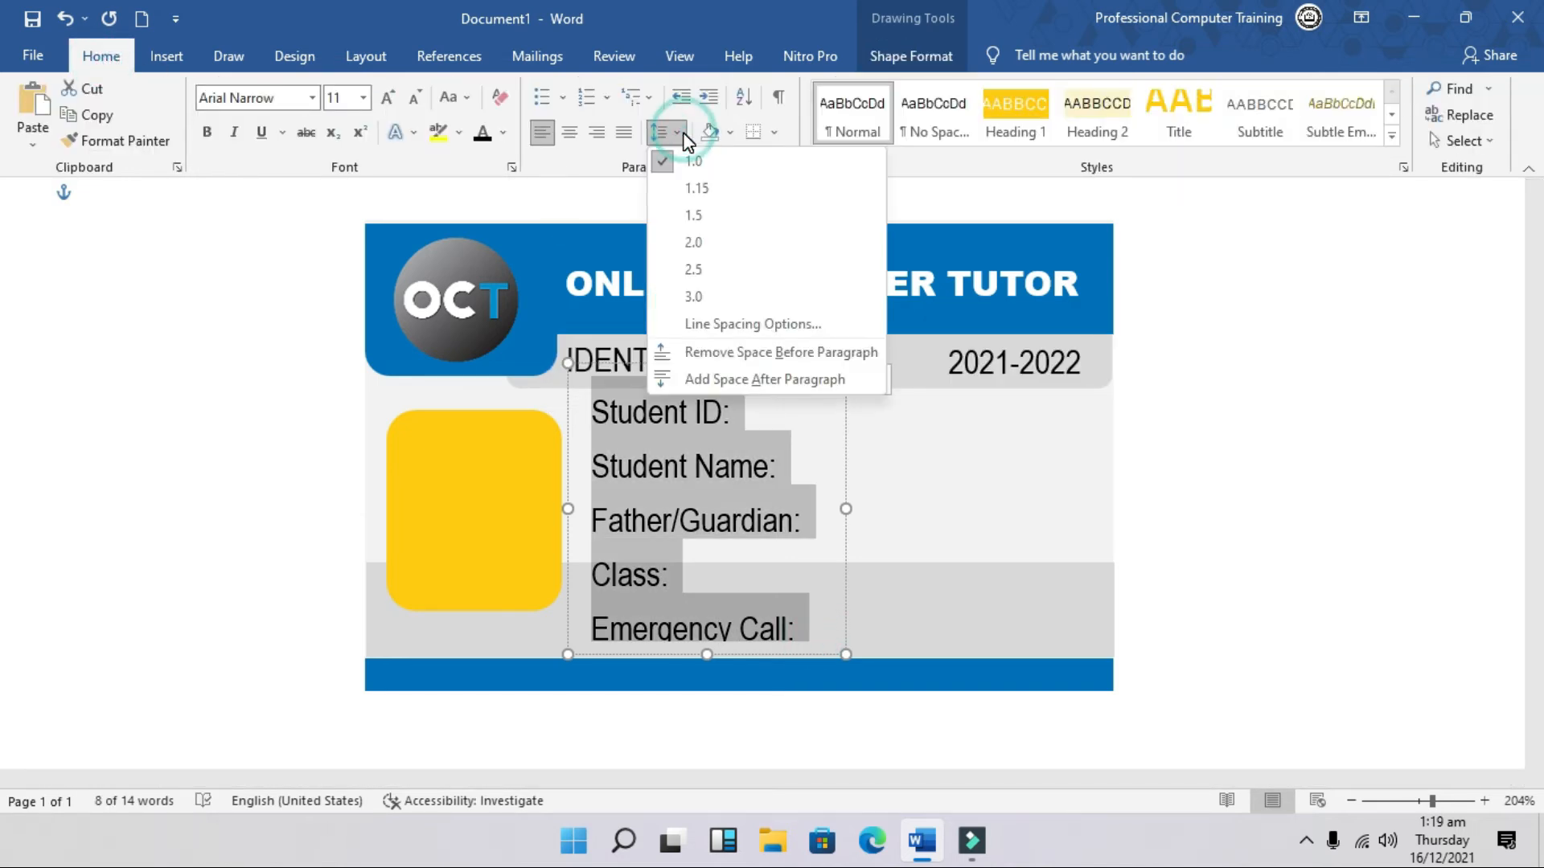
left_click(736, 354)
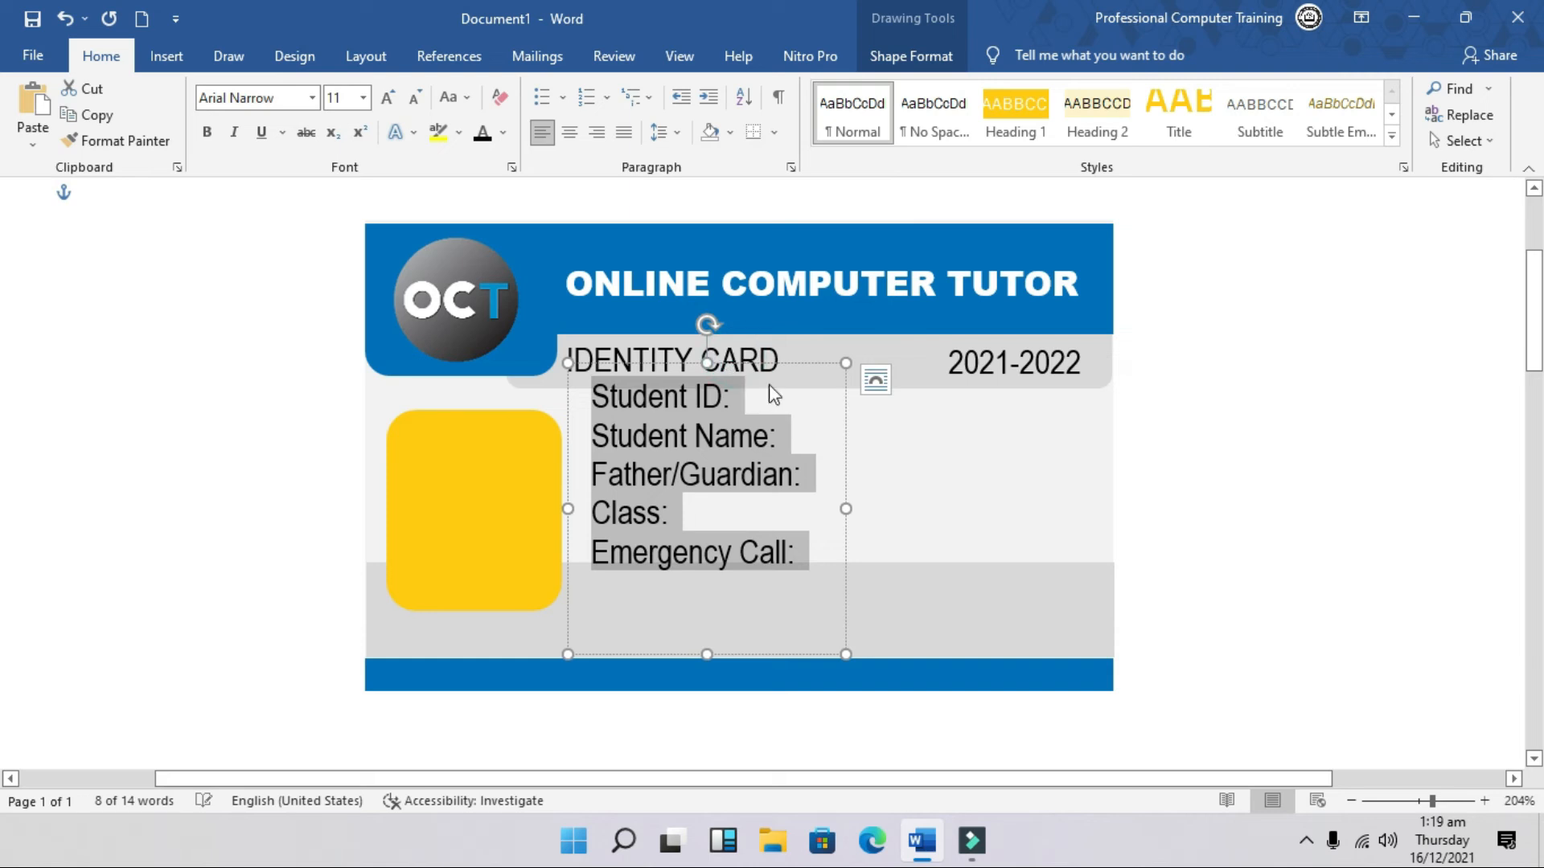
Step: Reposition and shorten the label box, and right-align its text
left_click_drag(775, 374, 767, 400)
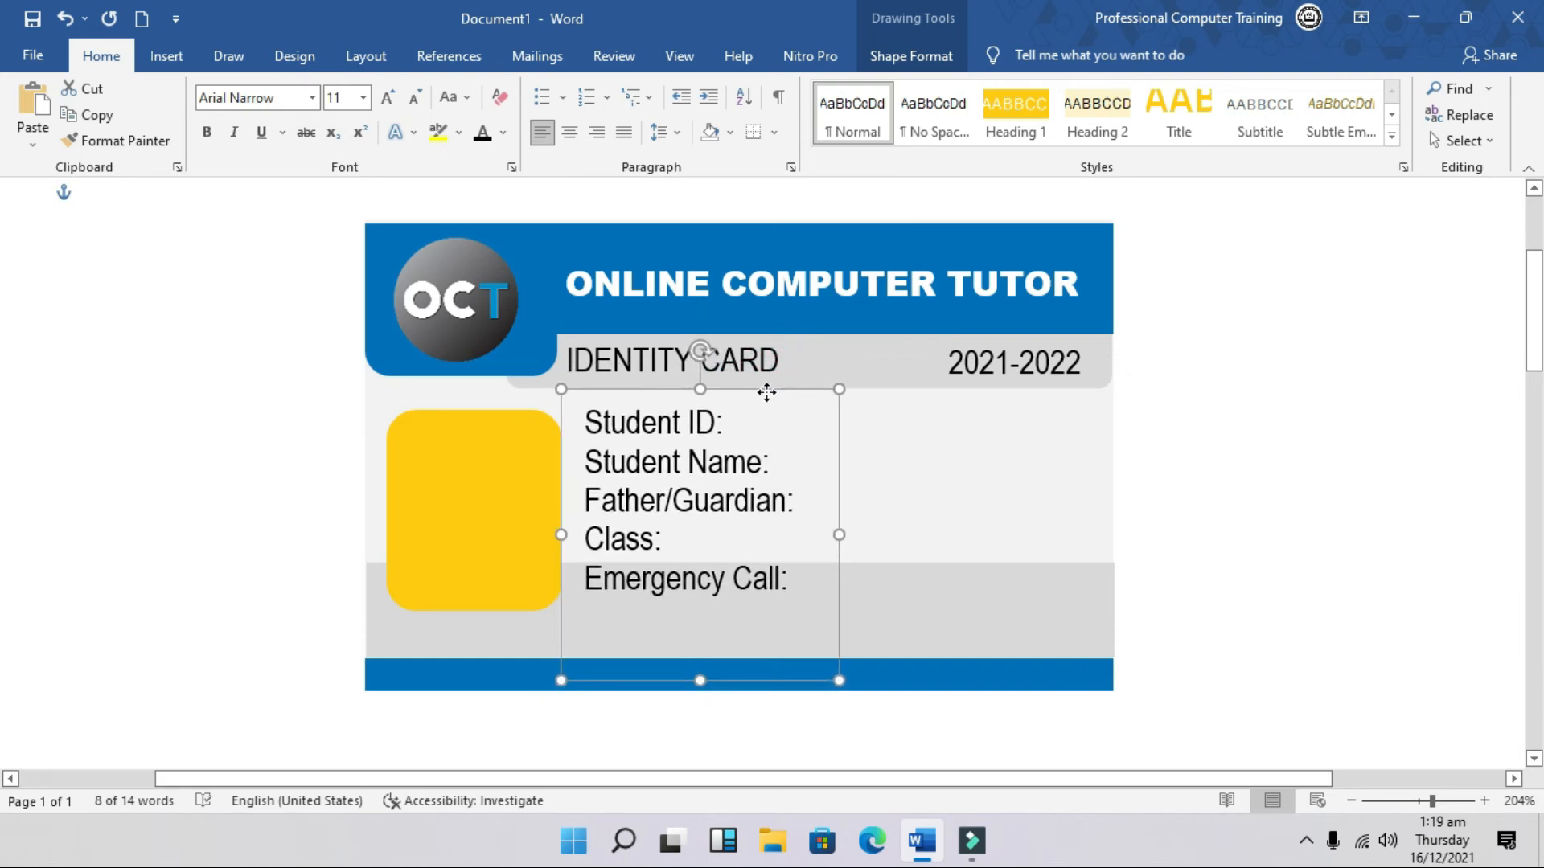
left_click_drag(702, 678, 700, 613)
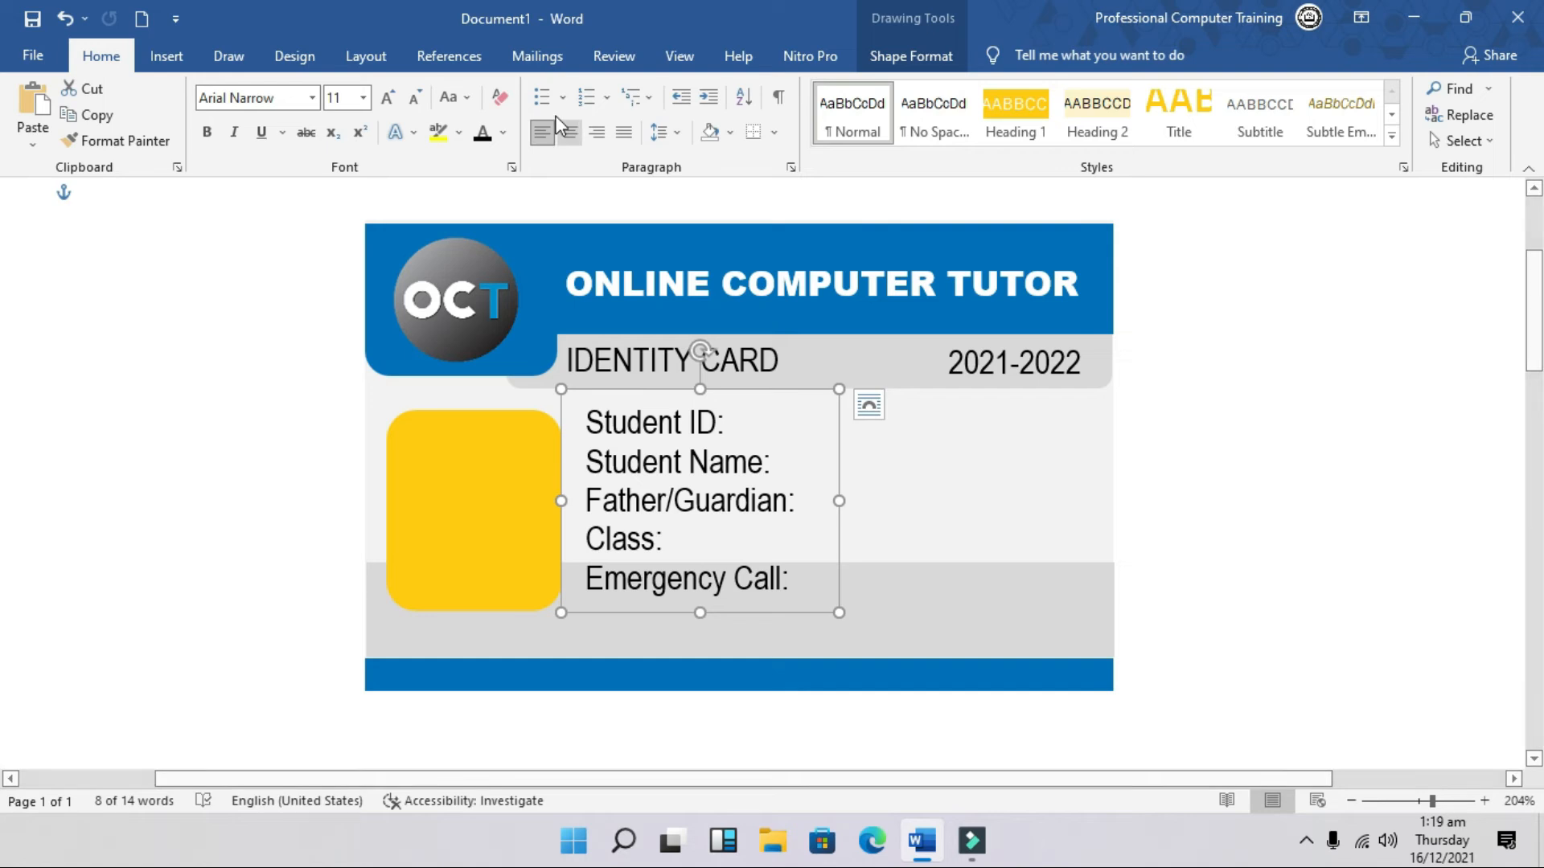
left_click(595, 132)
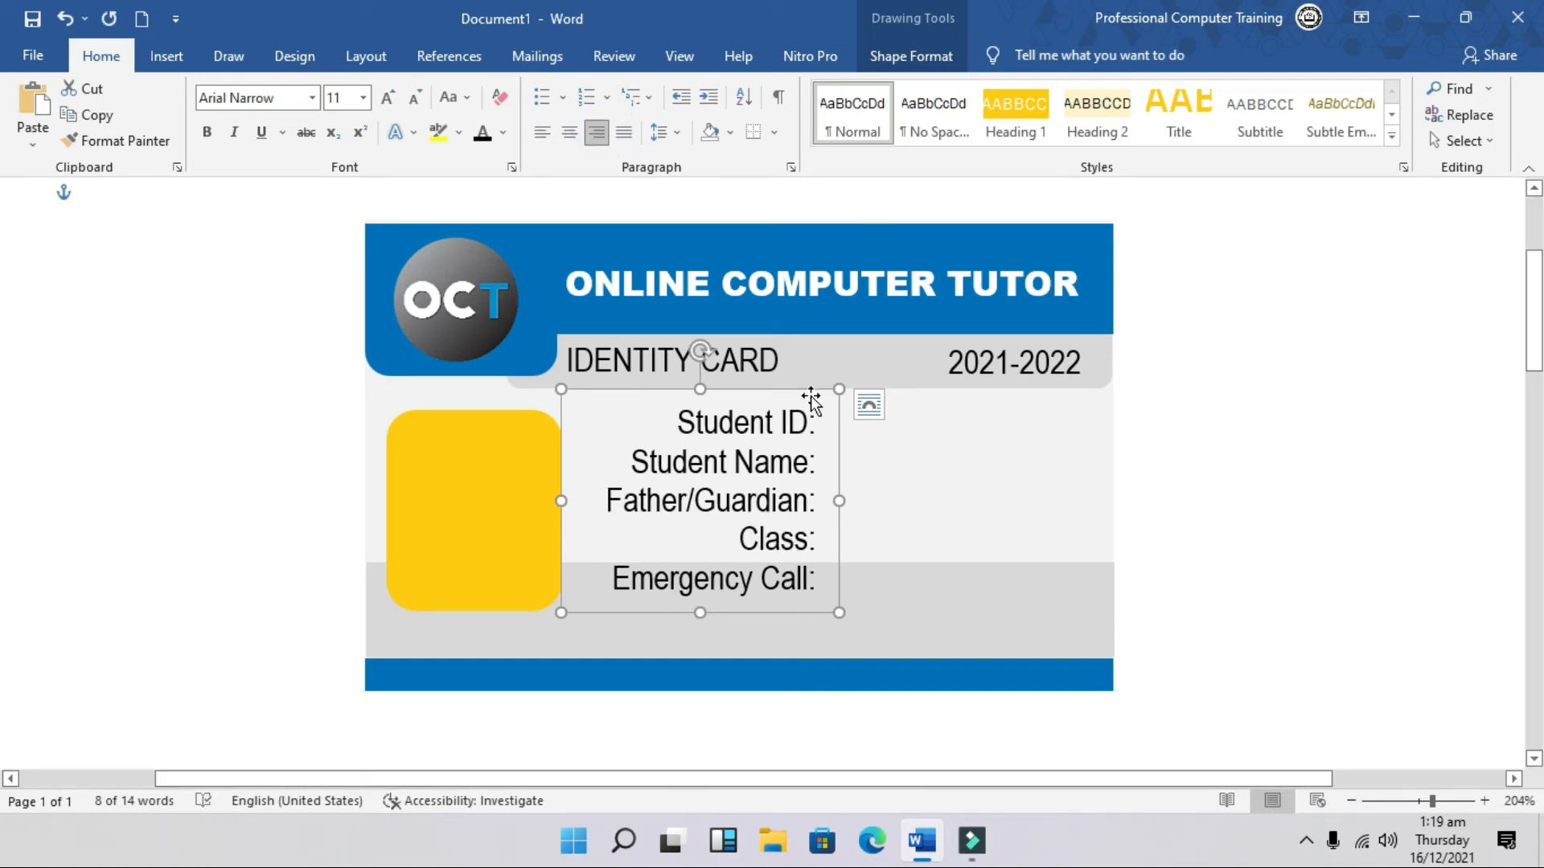
left_click_drag(802, 389, 771, 390)
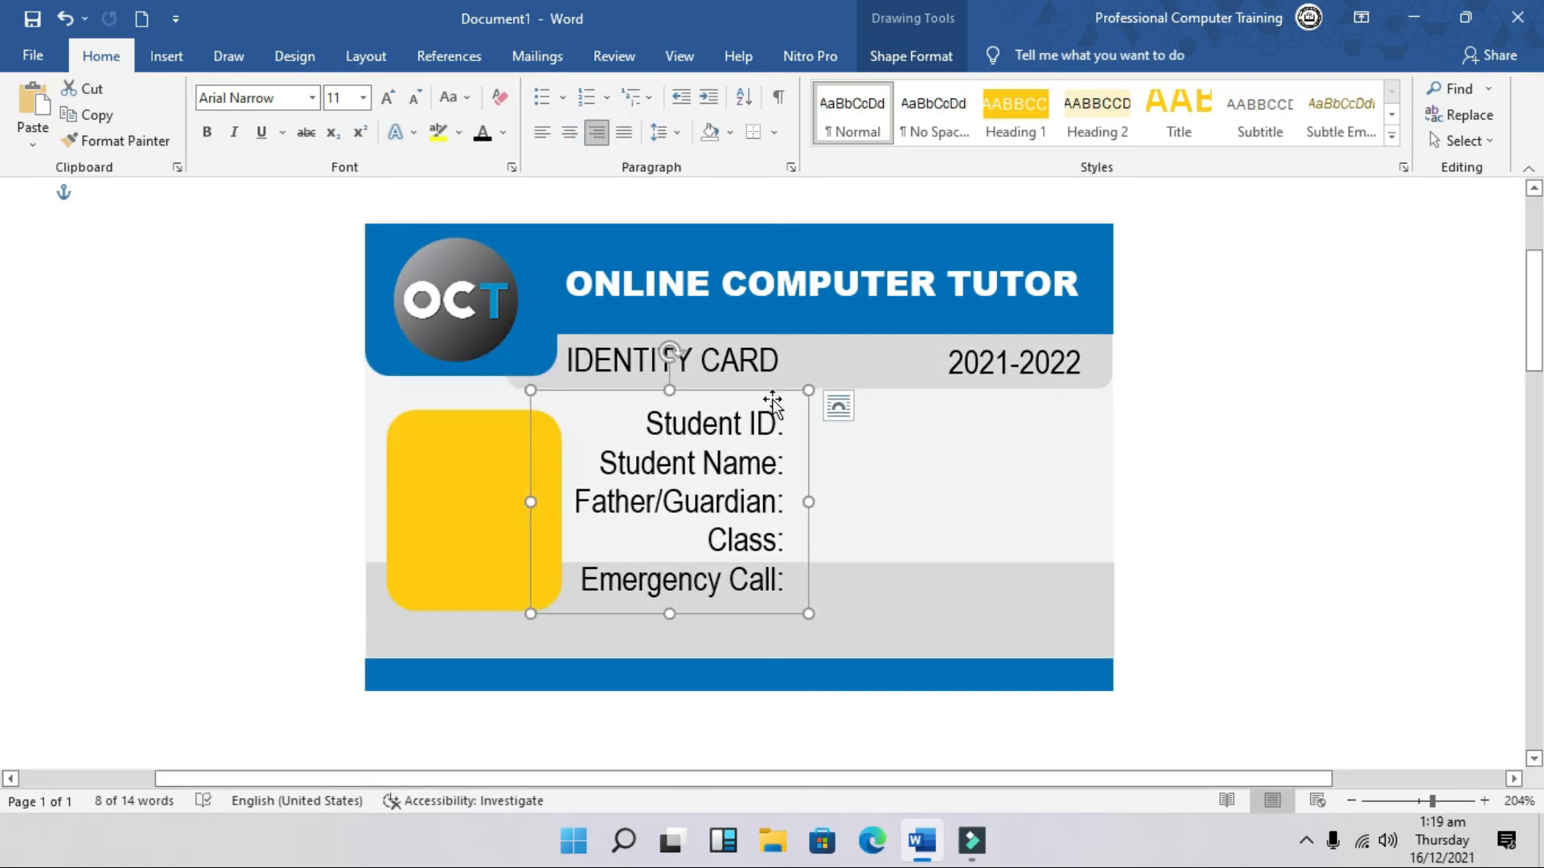
Step: Paste a copy of the labels box just right of the colons and left-align its text
key("ctrl+v")
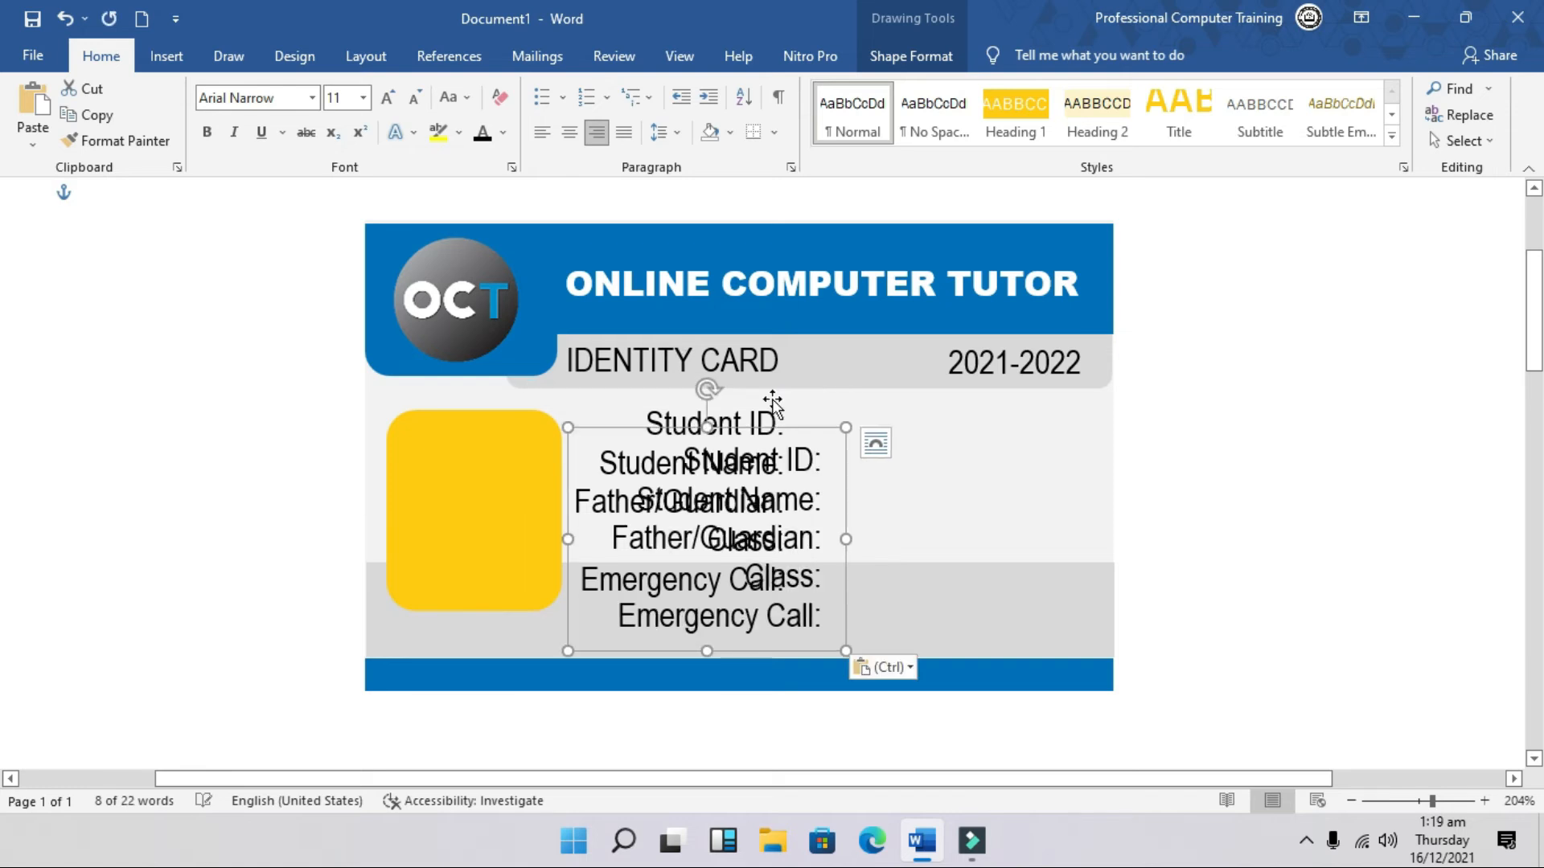
left_click_drag(779, 429, 970, 397)
left_click(569, 131)
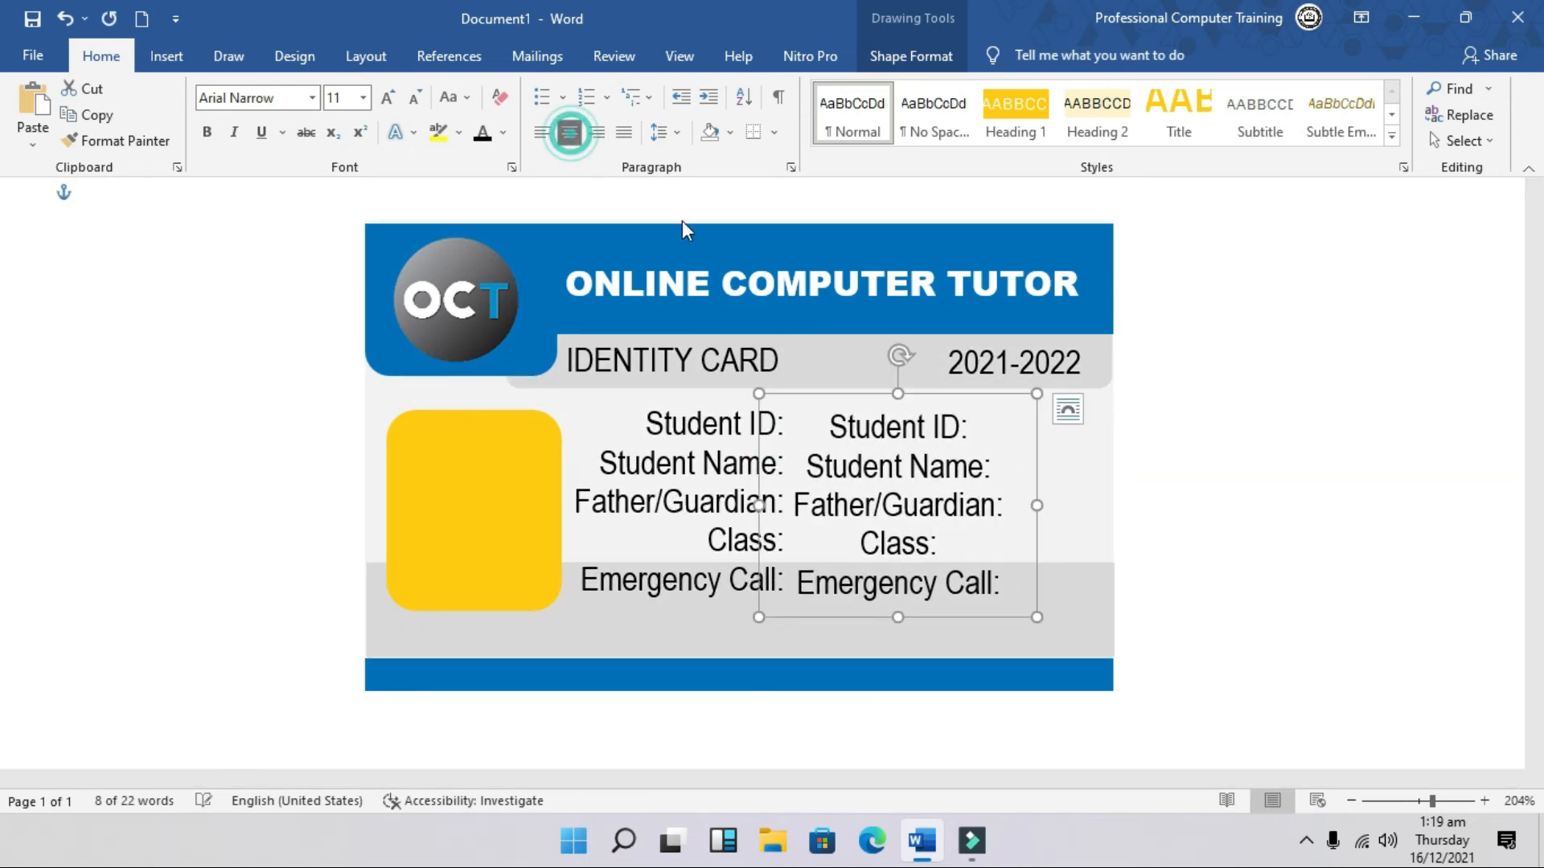
left_click(543, 135)
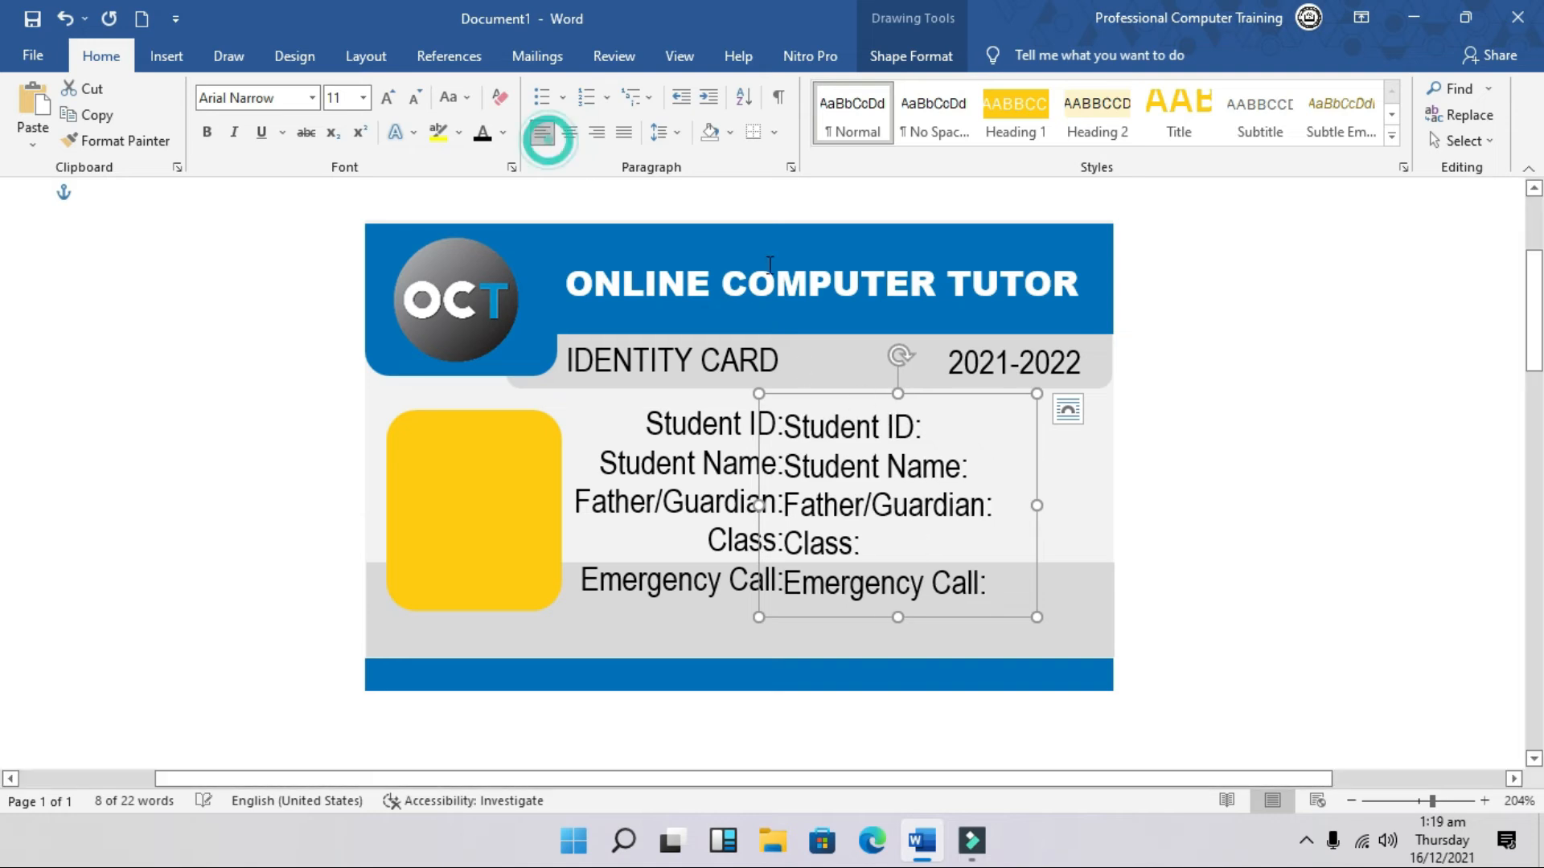
mouse_move(948, 391)
left_mouse_down()
mouse_move(972, 392)
mouse_move(953, 393)
left_mouse_up()
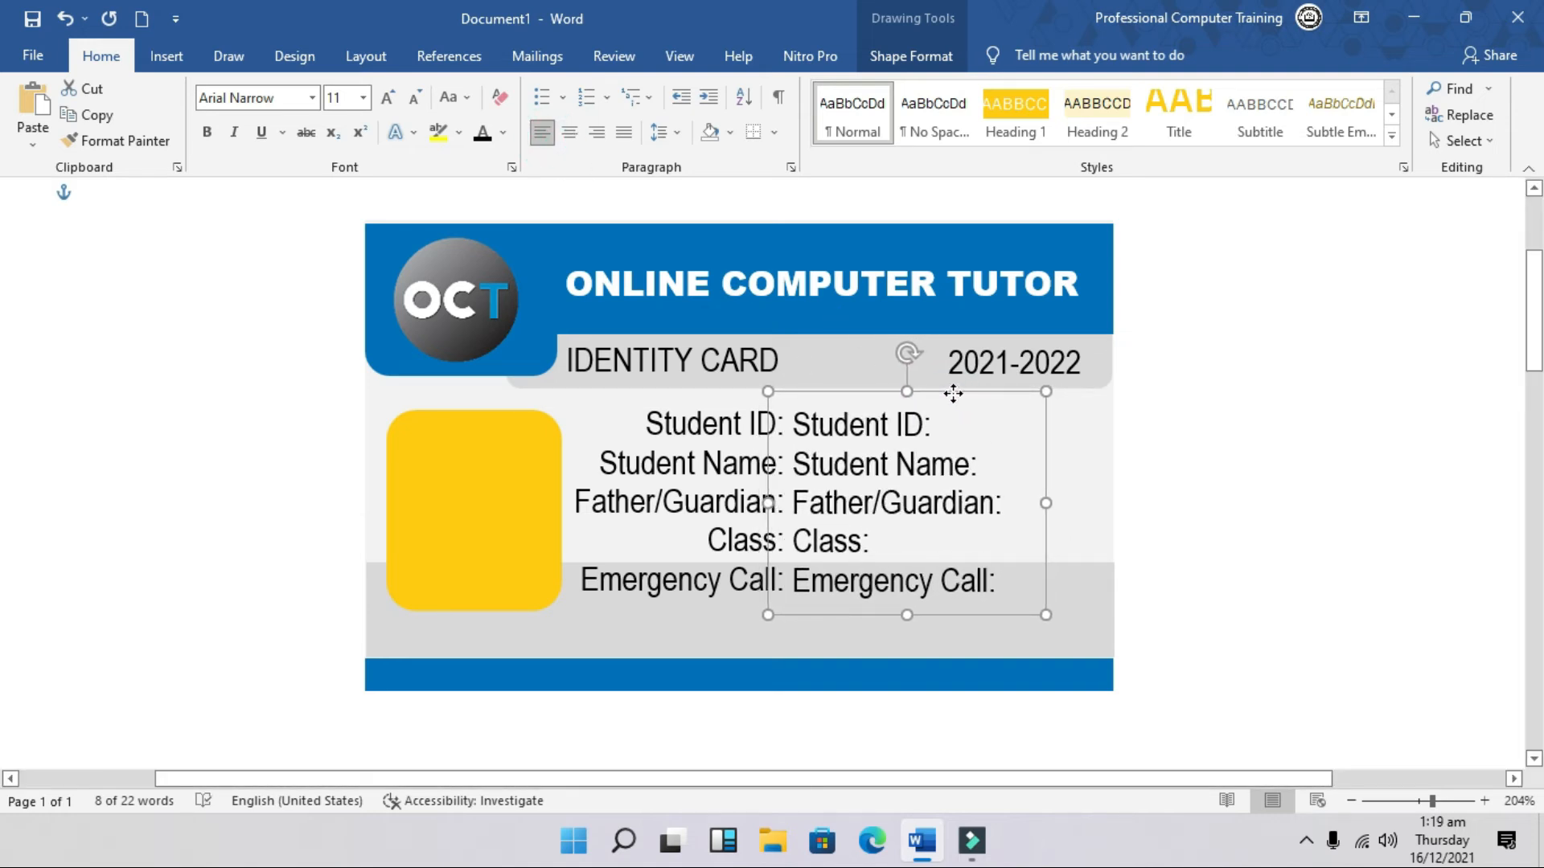
Step: Replace the copied labels with the student's ID, name, guardian's name, class V and emergency phone number
left_click(904, 425)
triple_click(935, 423)
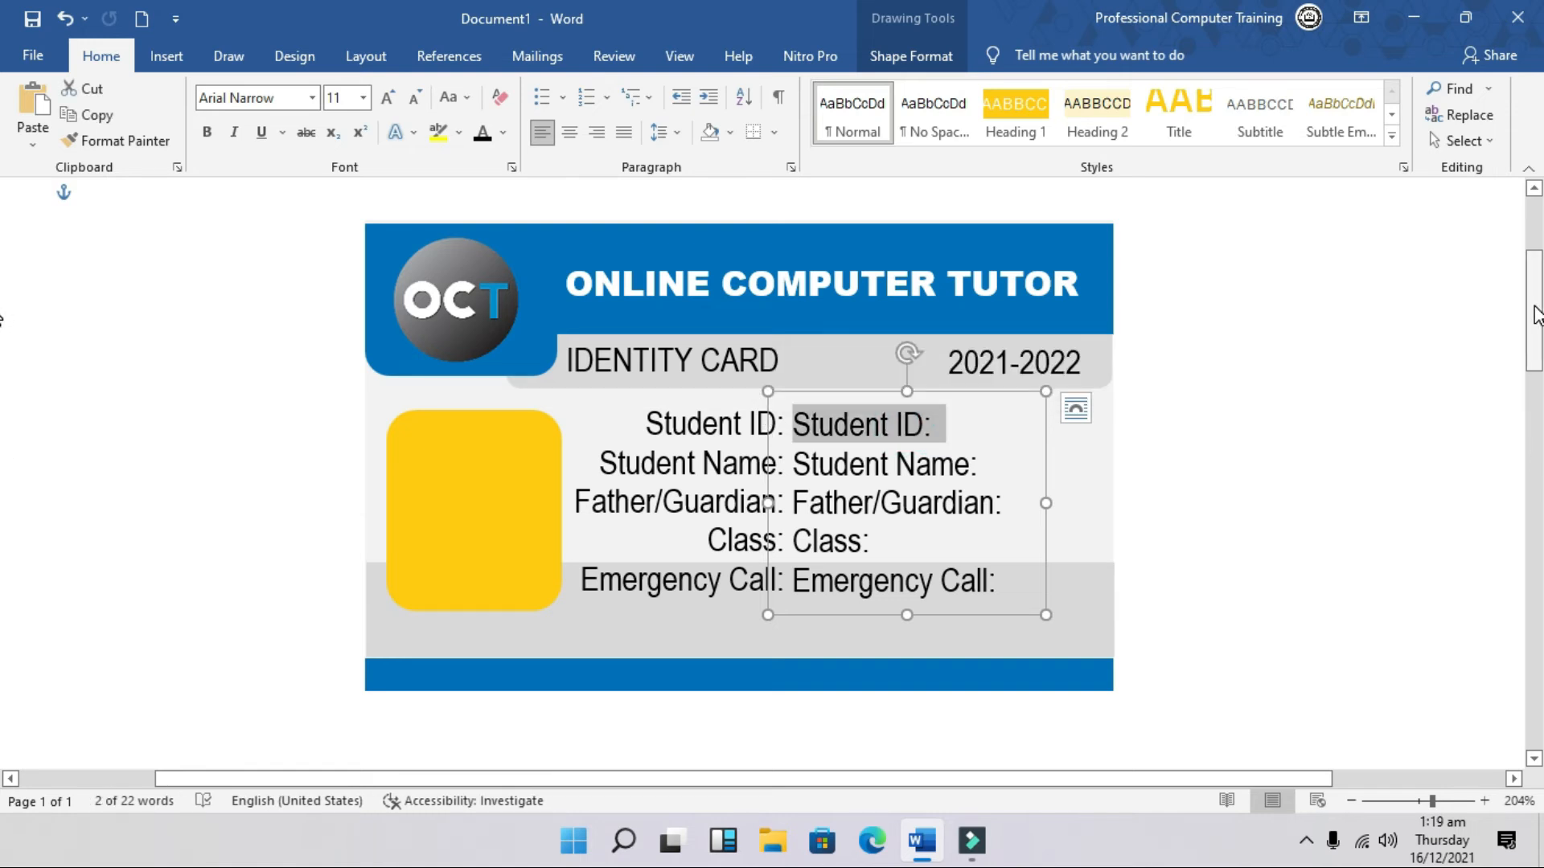
type("12356")
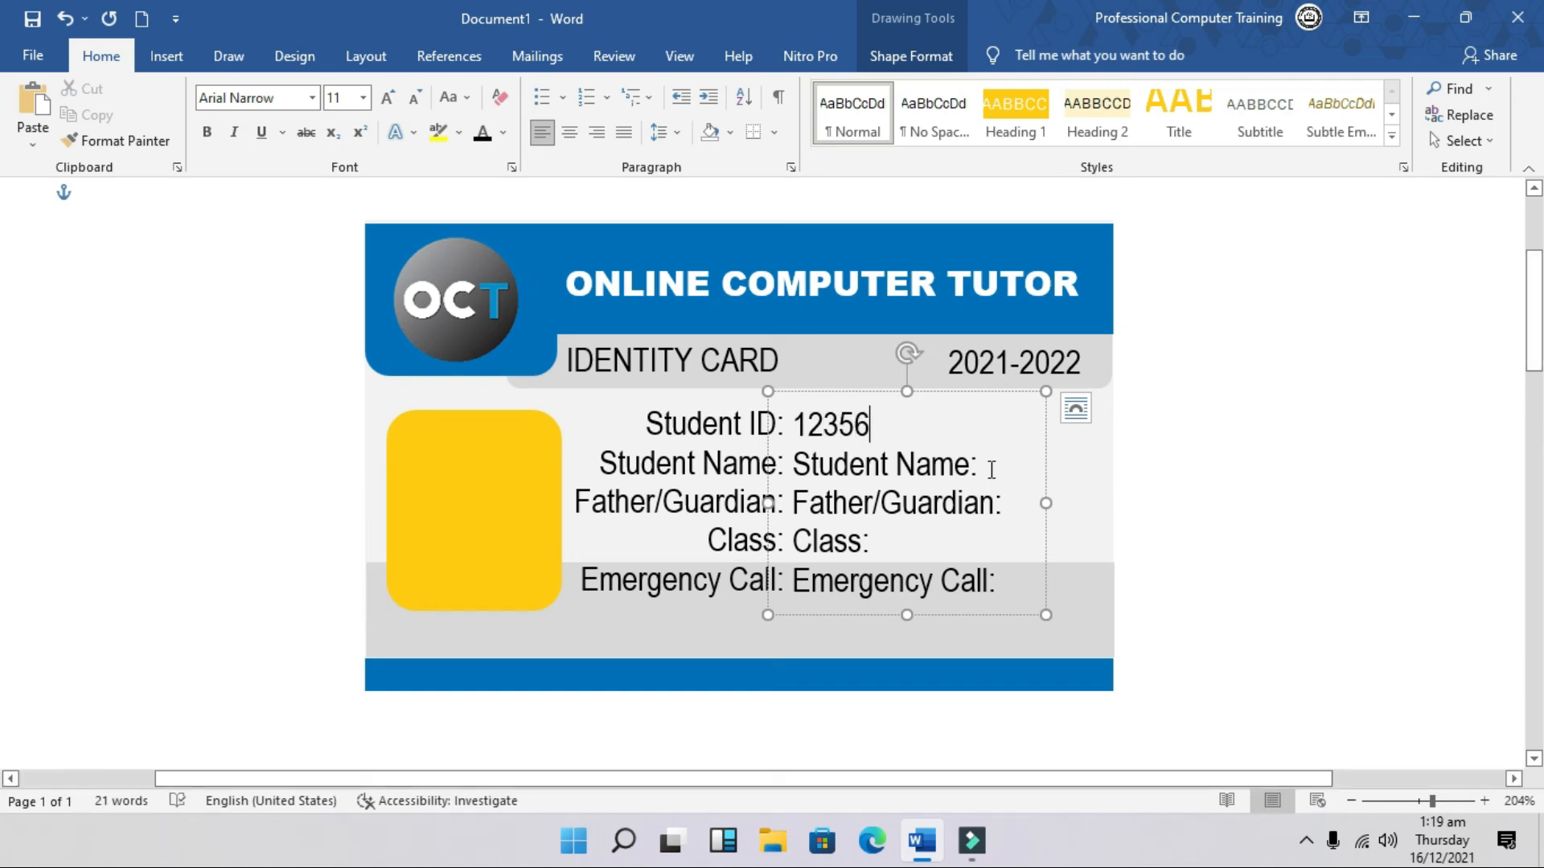
left_click_drag(993, 465, 804, 480)
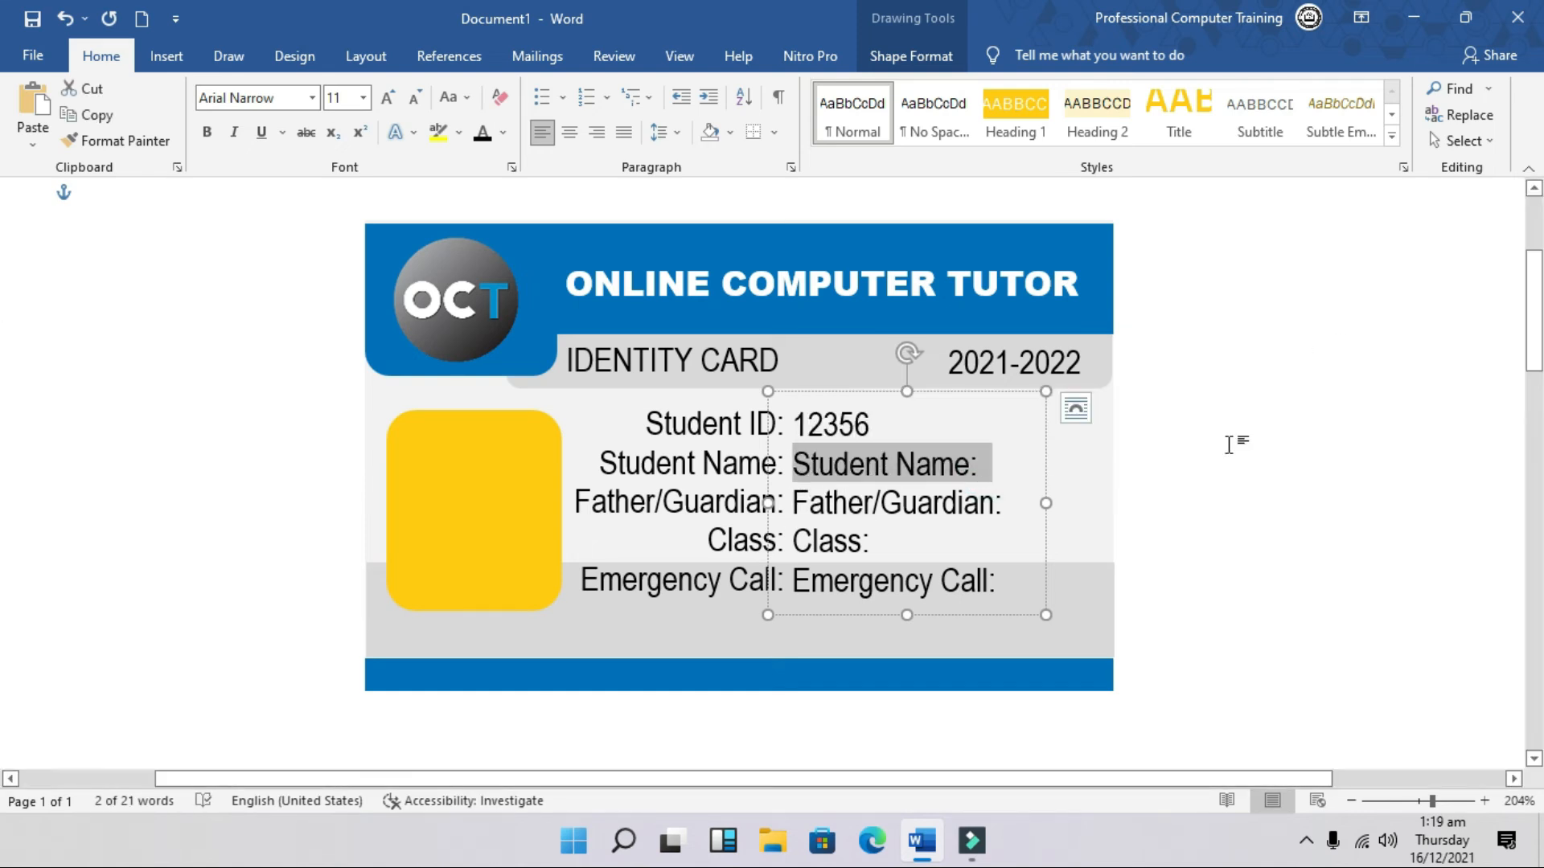
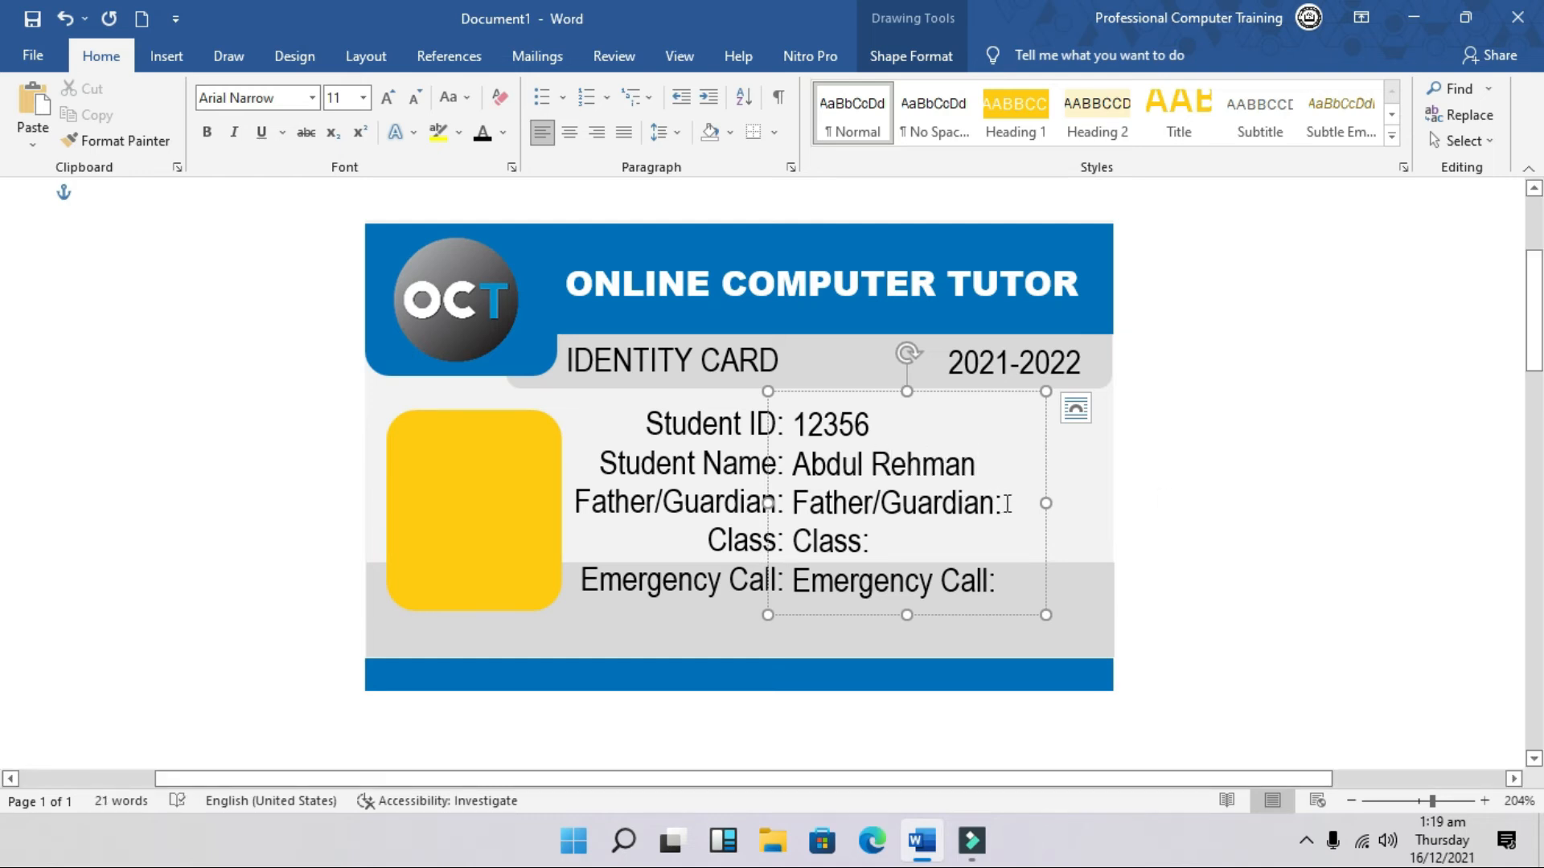
left_click_drag(1007, 503, 793, 503)
type("Khurram")
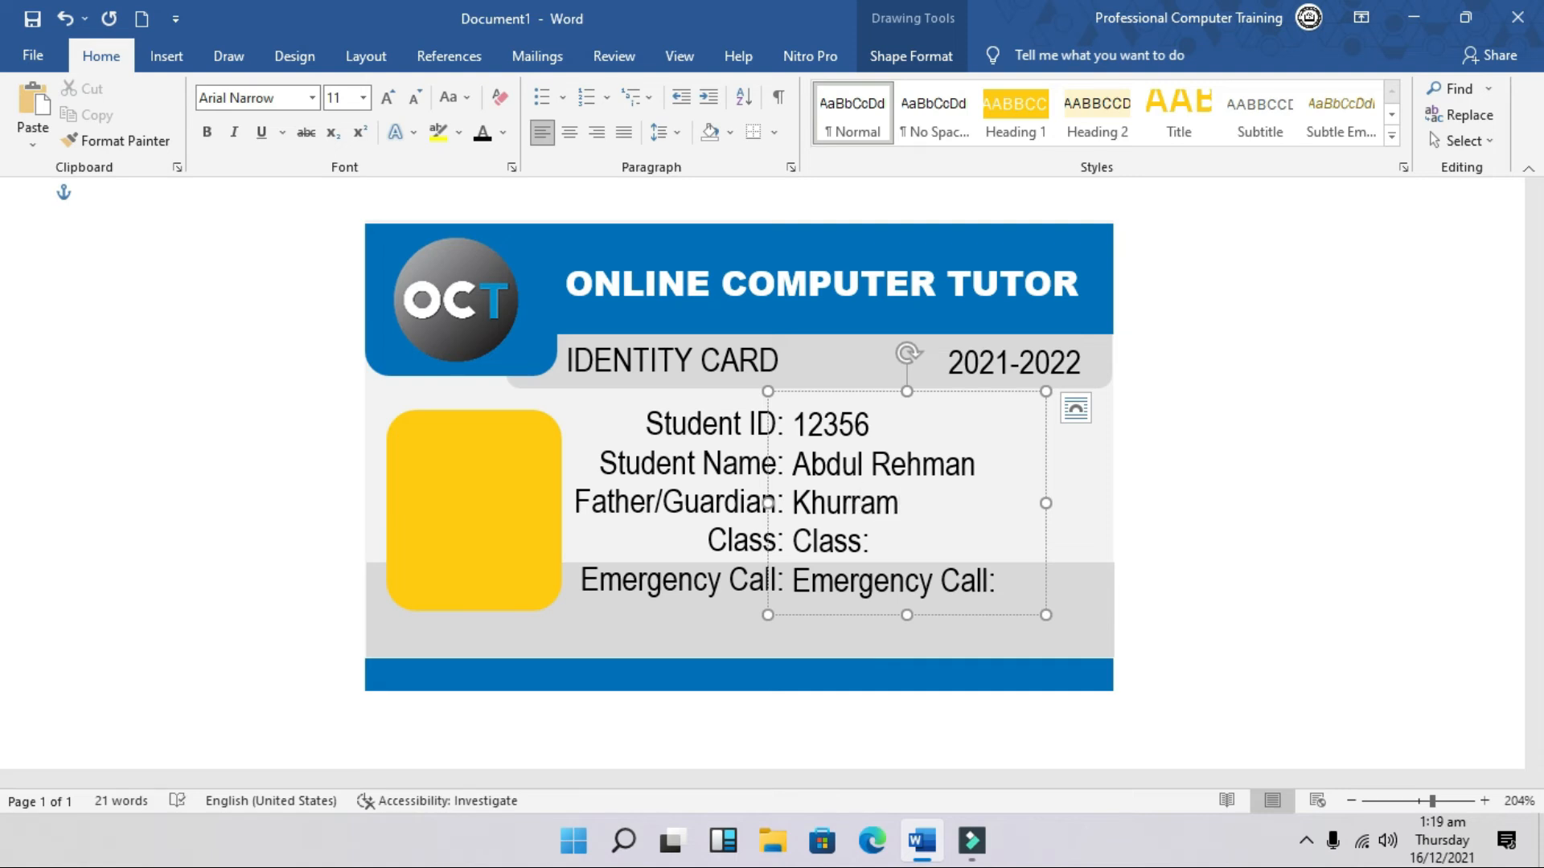
left_click_drag(868, 547, 794, 545)
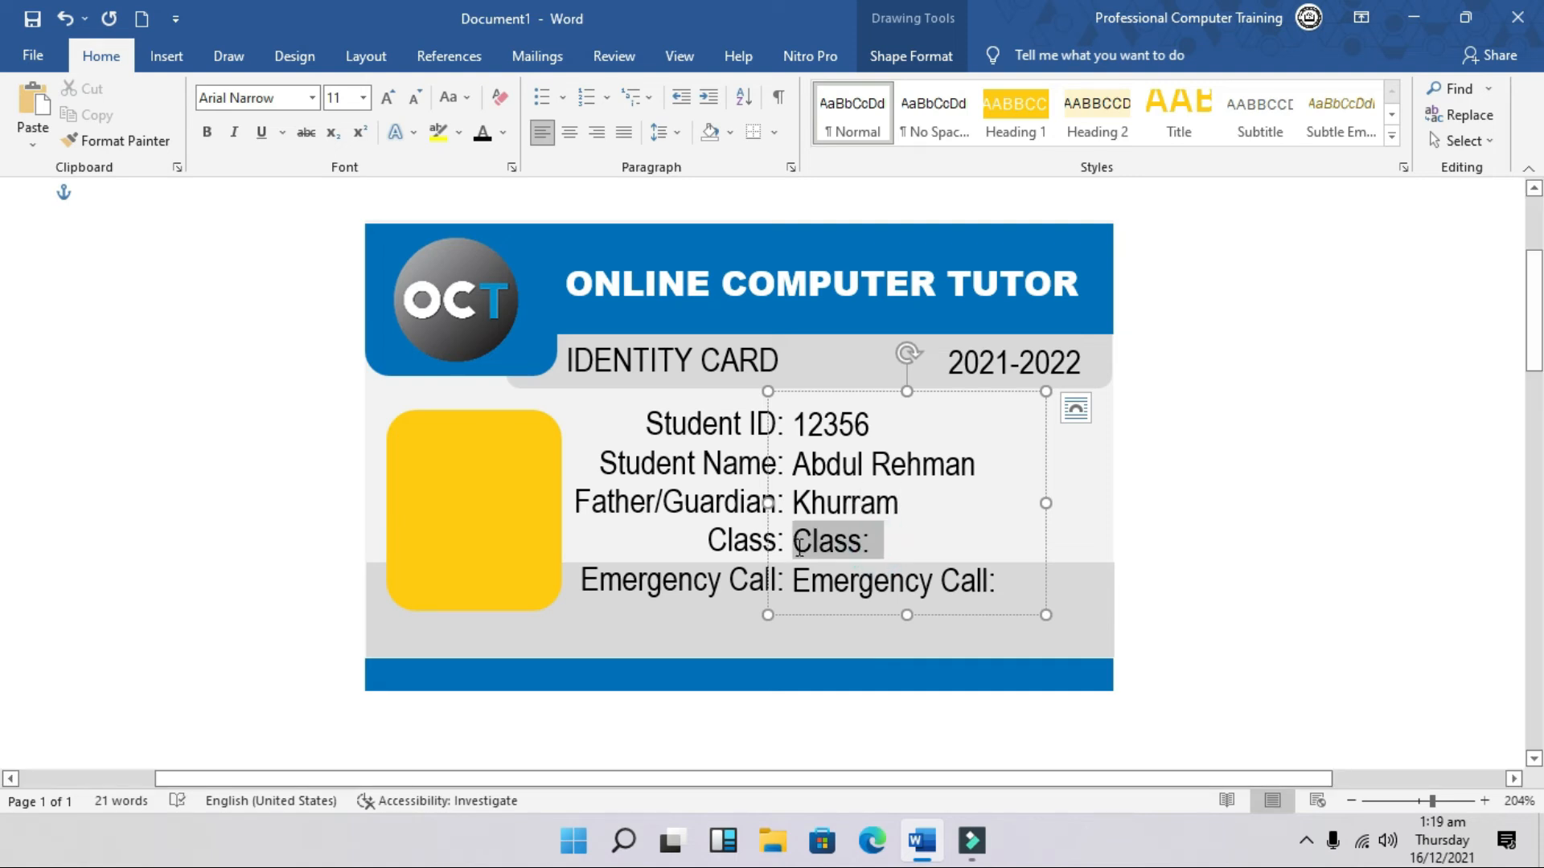
type("V")
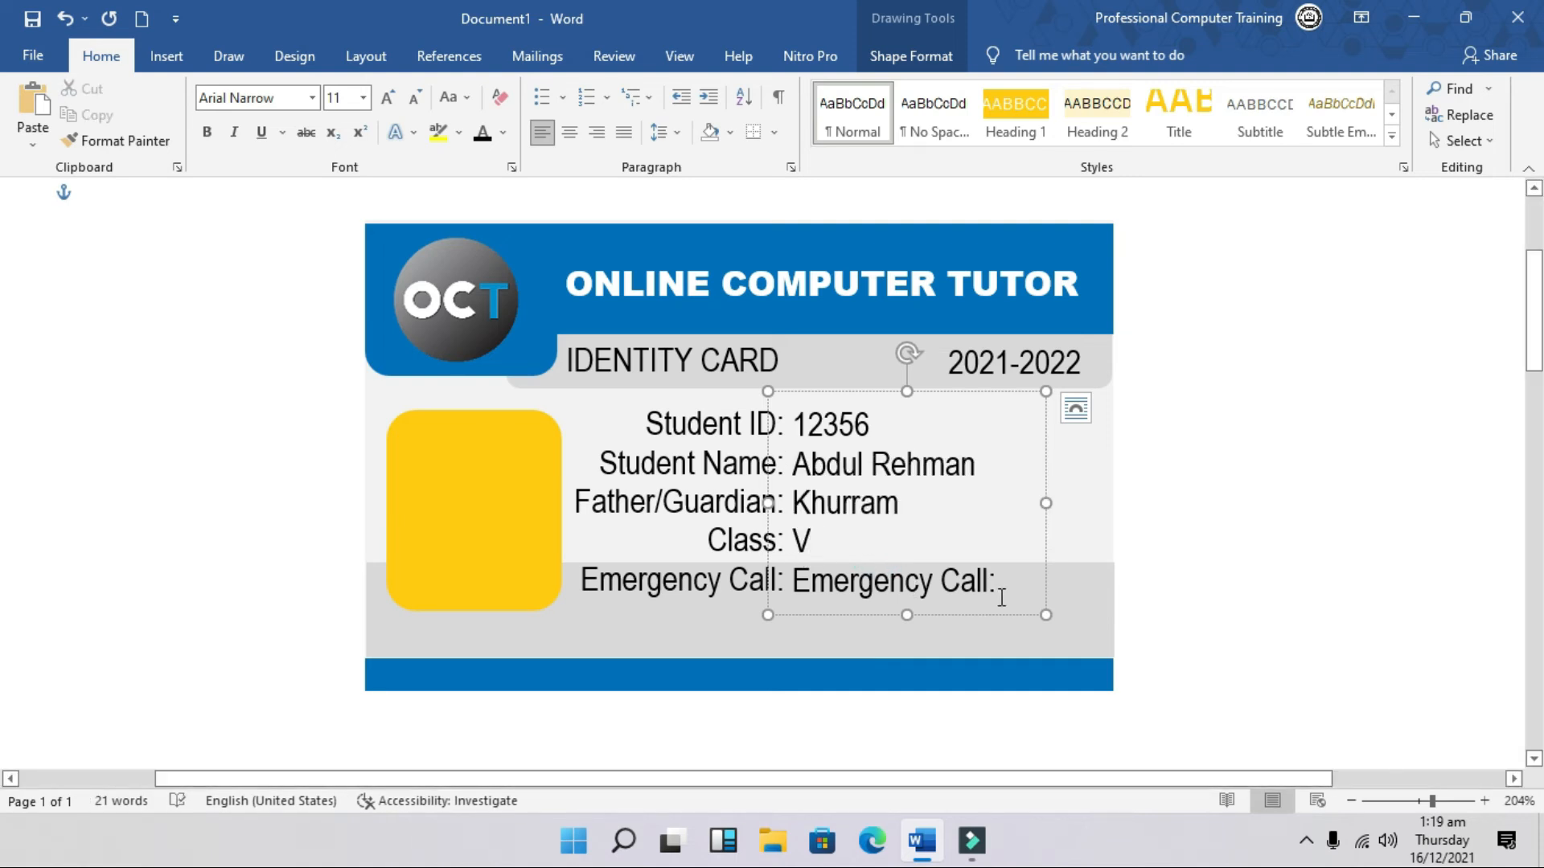
left_click_drag(999, 579, 858, 580)
type("0313-123456")
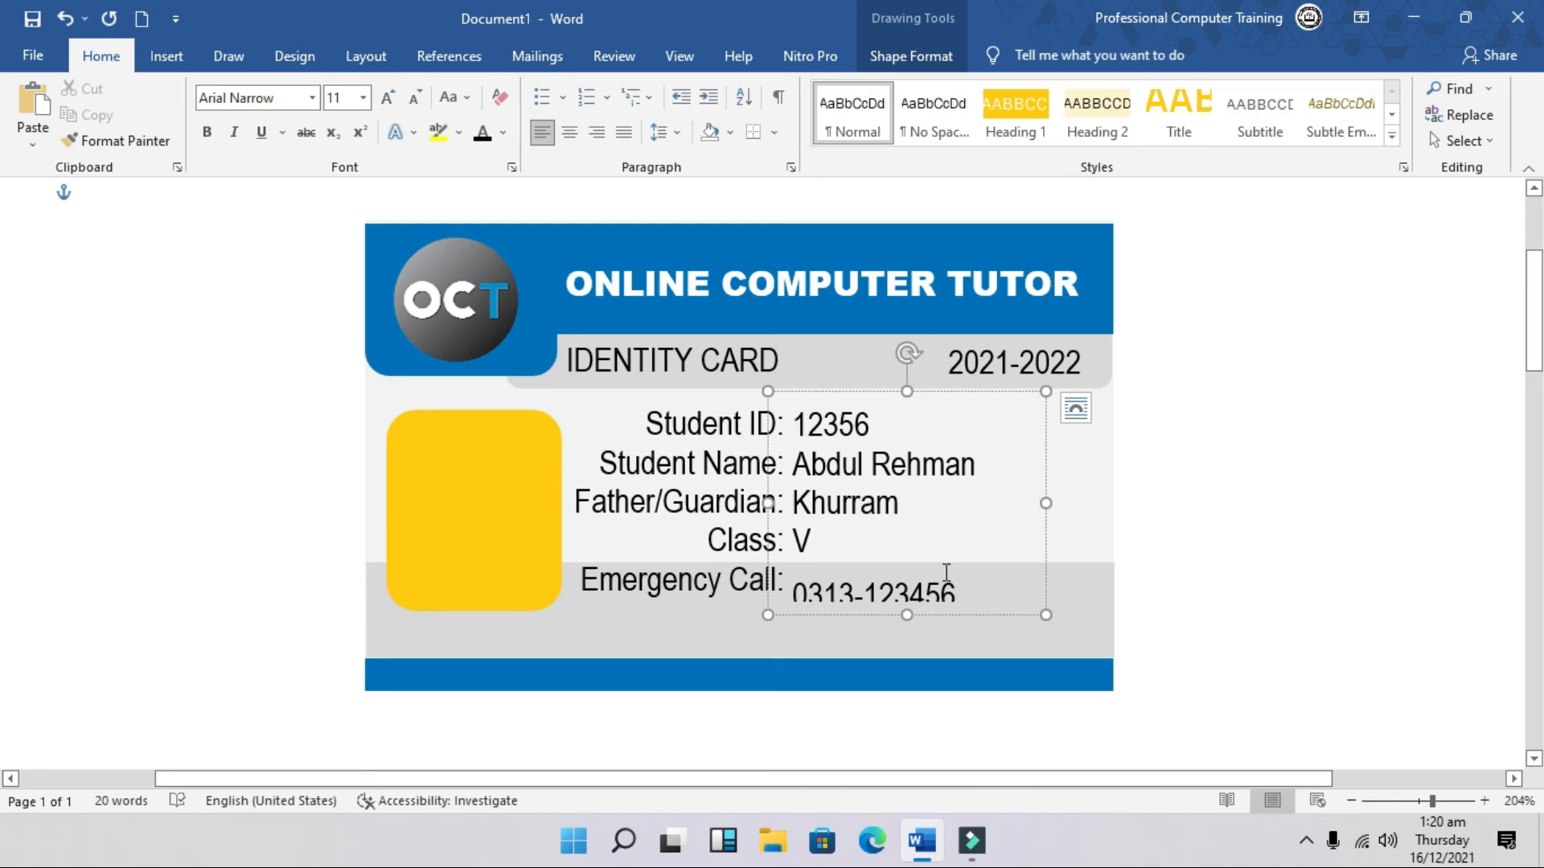
Step: Set the detail lines to 1.0 line spacing and resize the details box to fit
left_click_drag(967, 591, 795, 419)
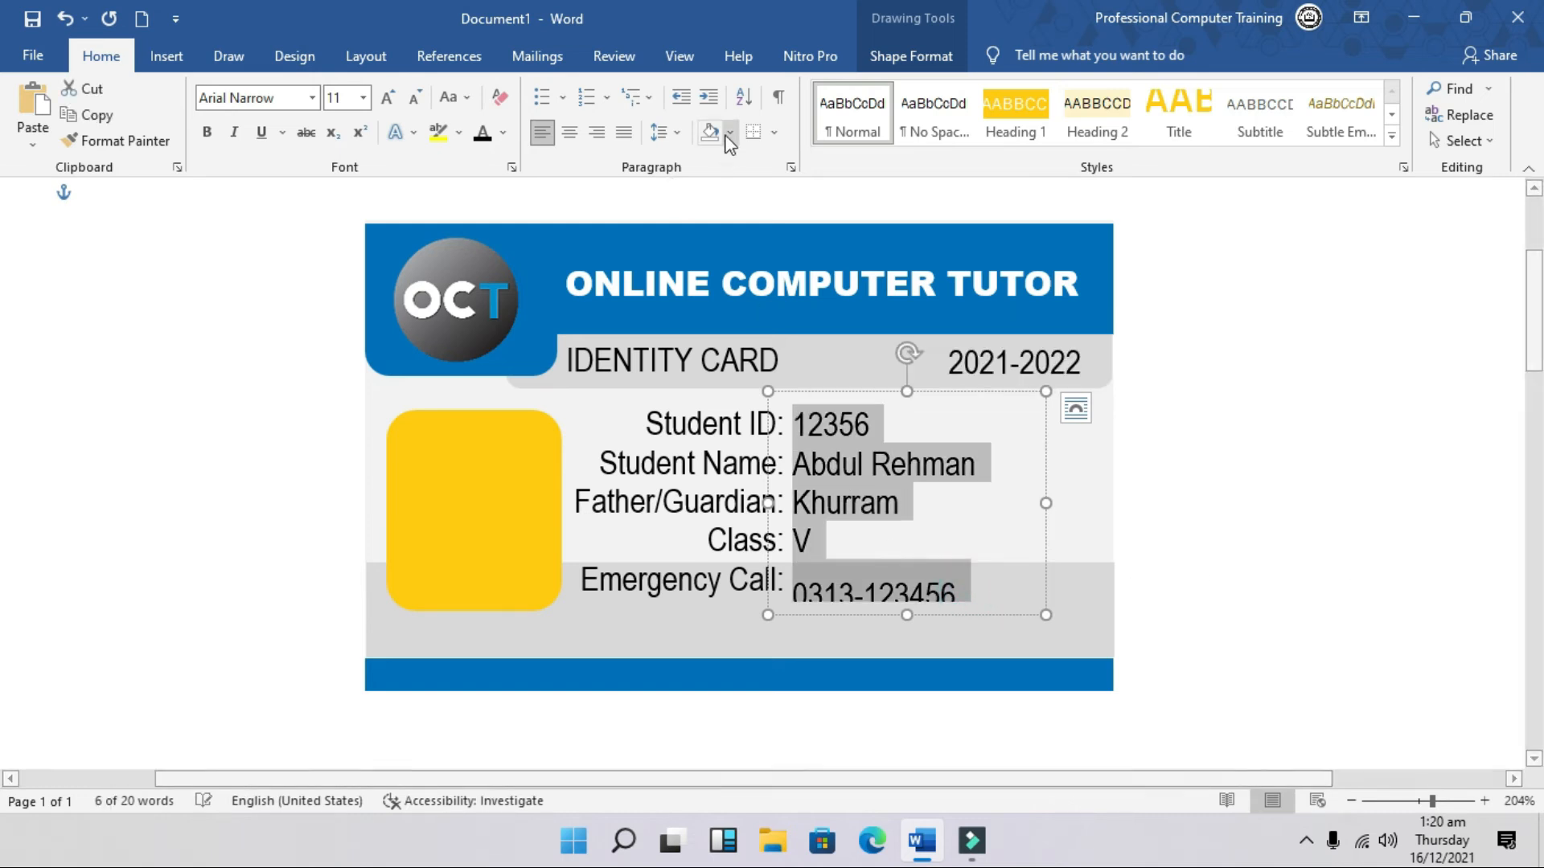
left_click(680, 132)
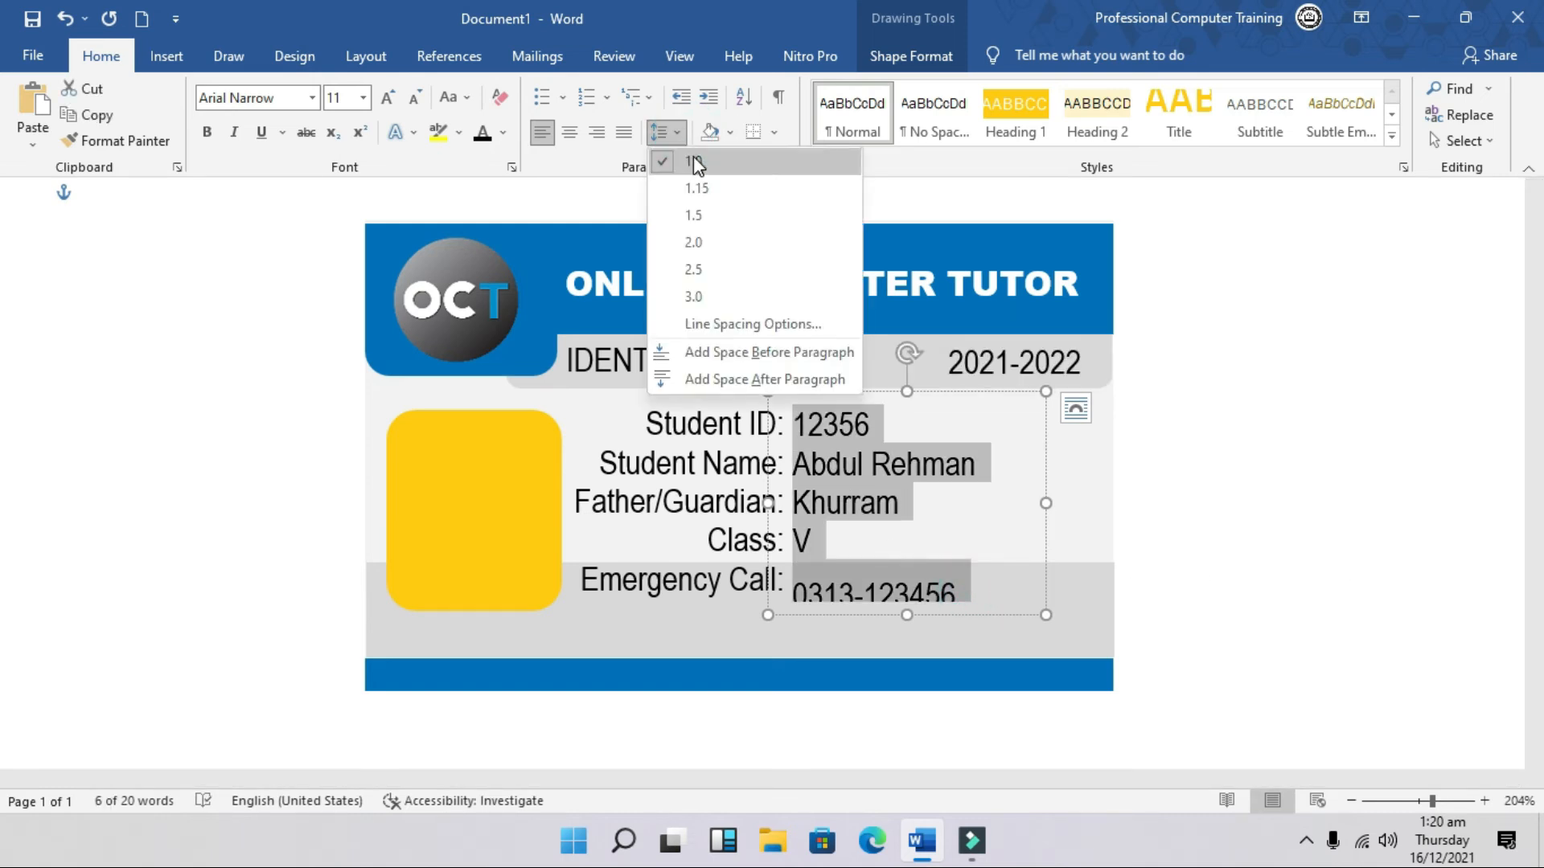
left_click(691, 155)
left_click_drag(906, 622, 906, 639)
left_click_drag(958, 392, 960, 391)
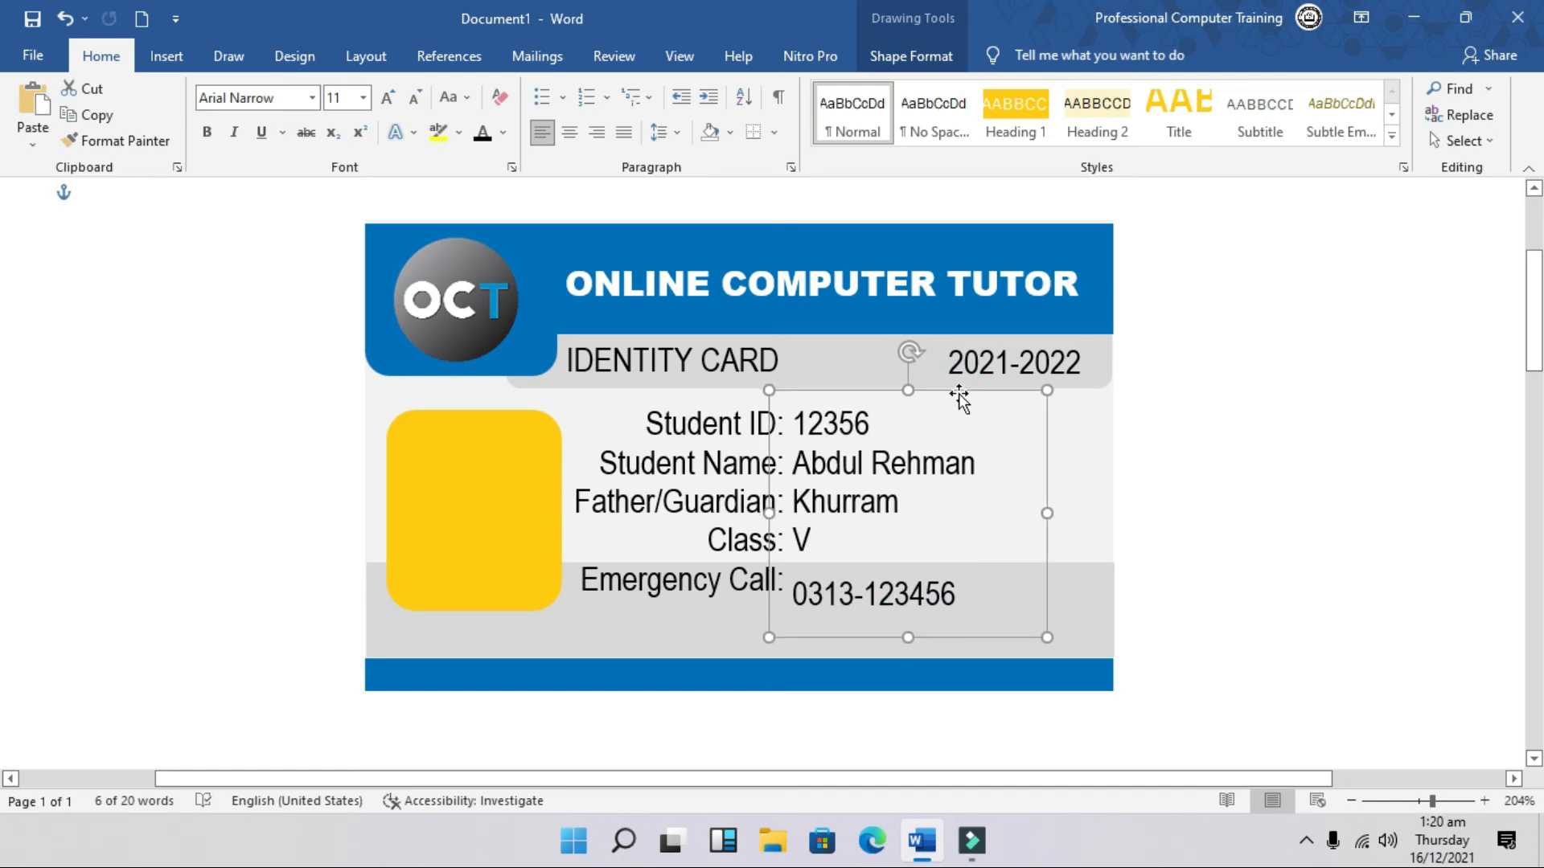
left_click(816, 572)
left_click_drag(995, 599, 794, 534)
left_click(671, 141)
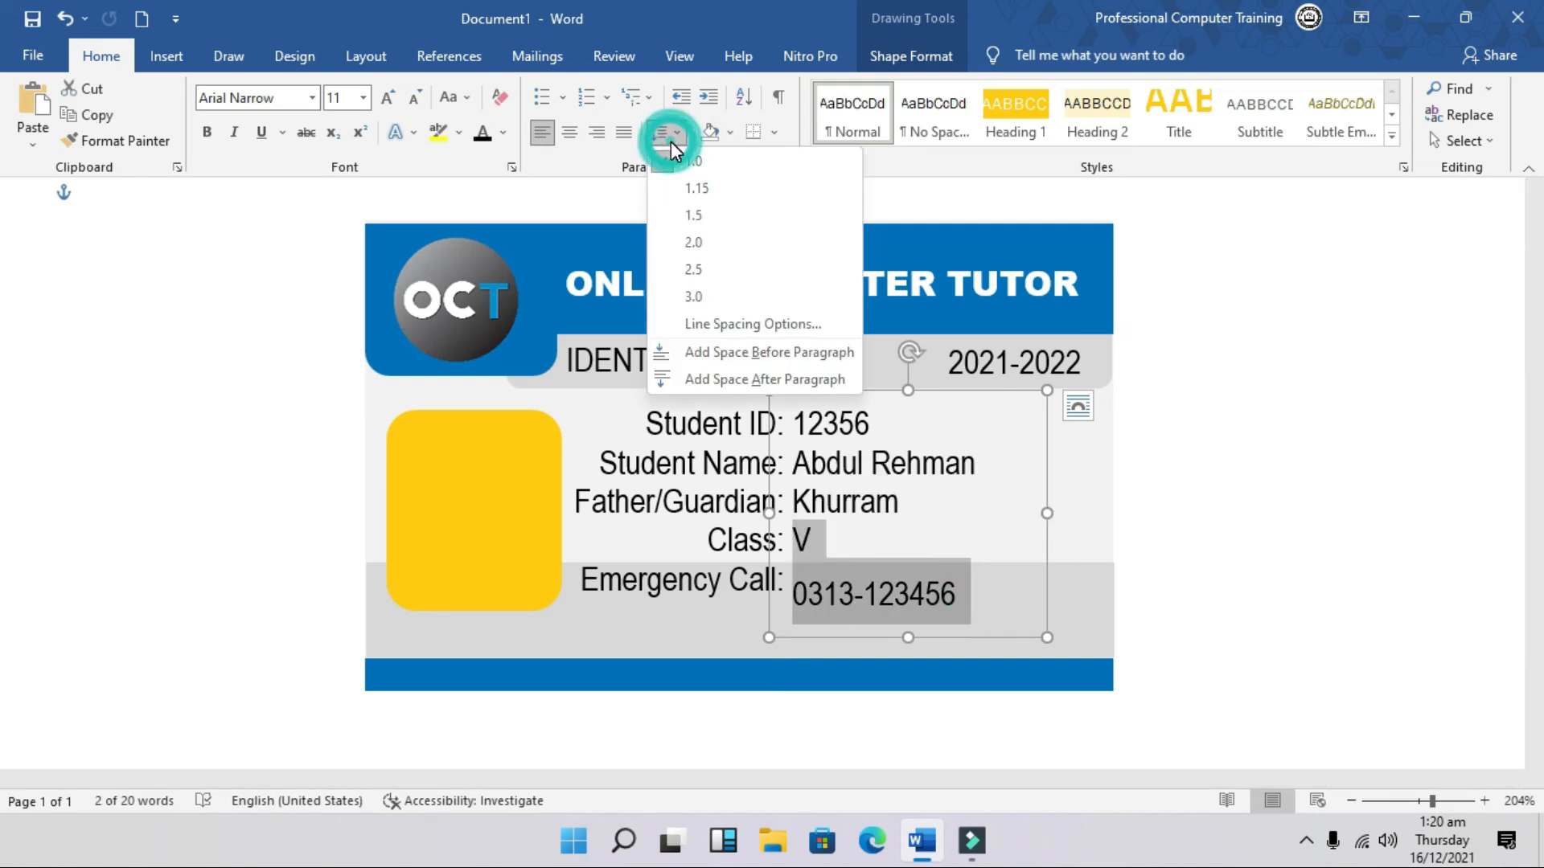
left_click(692, 160)
left_click(1125, 428)
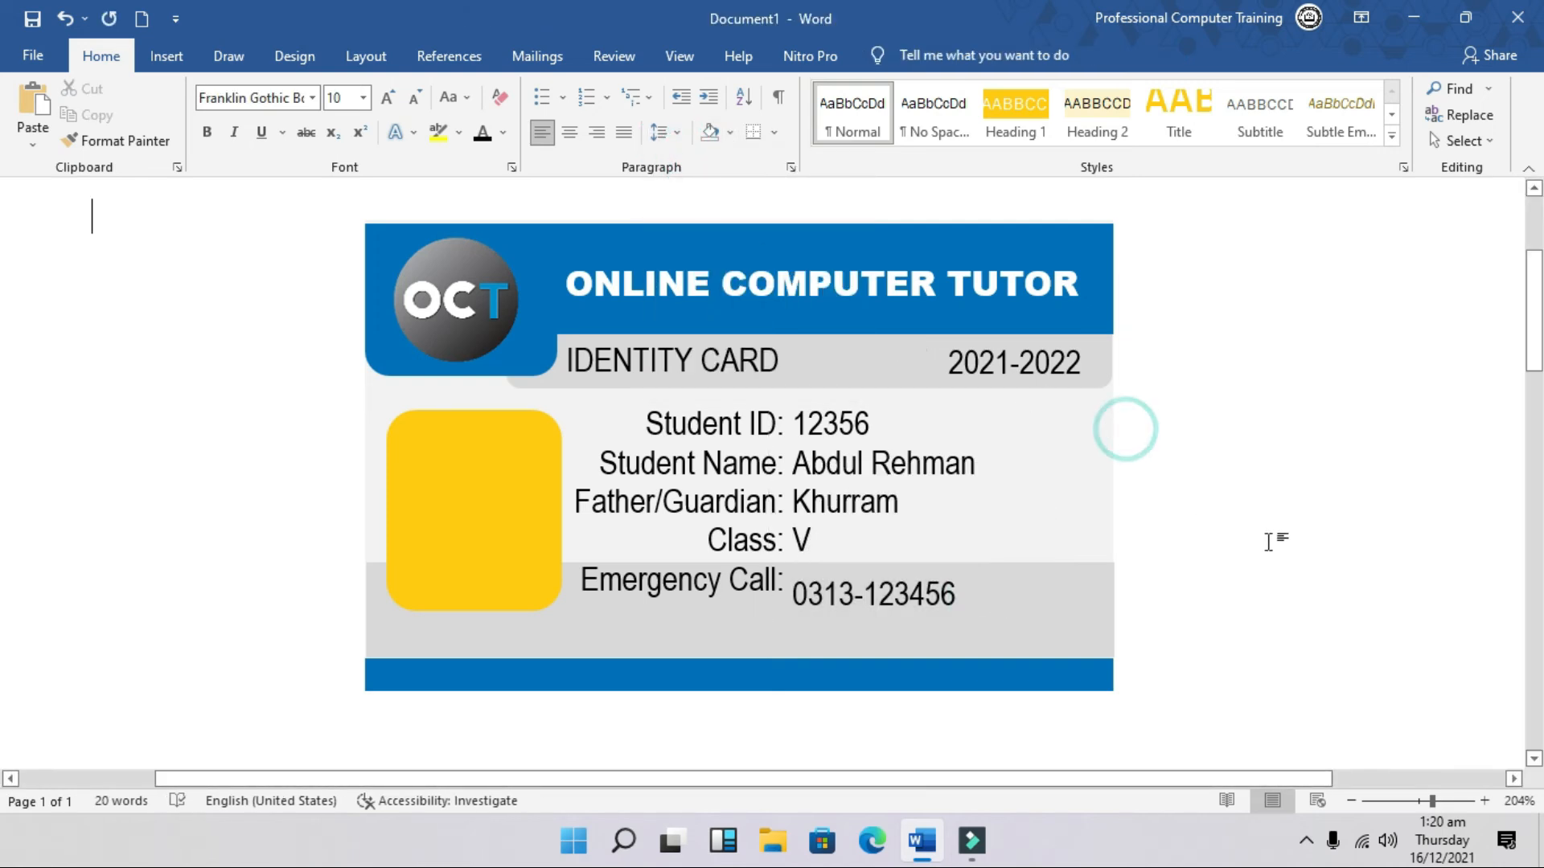
left_click(818, 573)
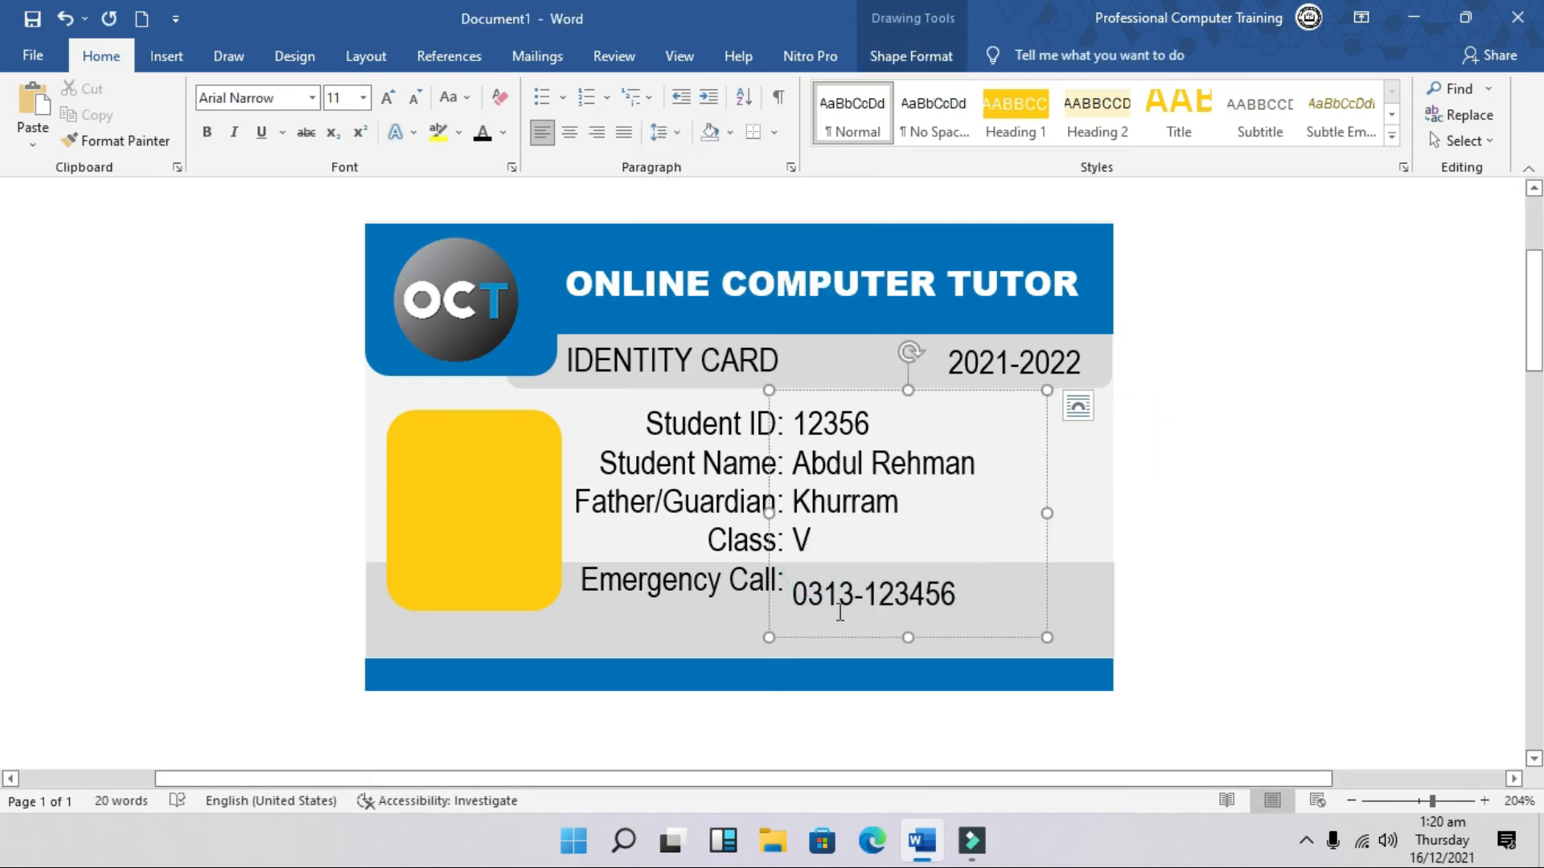
left_click_drag(911, 637, 903, 620)
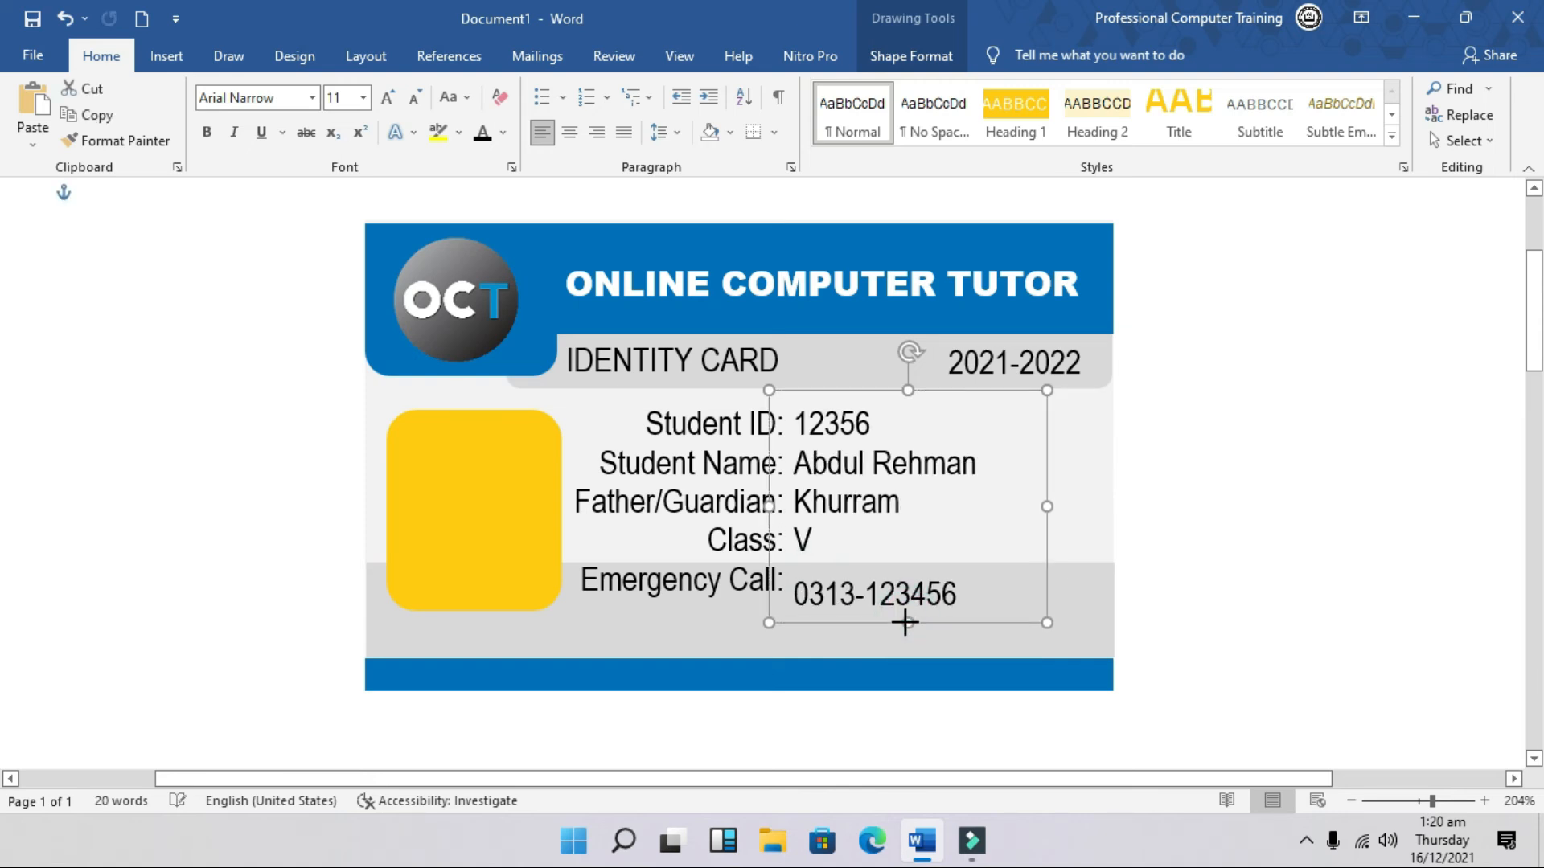
Step: Nudge the details box up and retype the emergency phone number in full
key("Up")
key("Up")
key("Up")
key("Up")
key("Up")
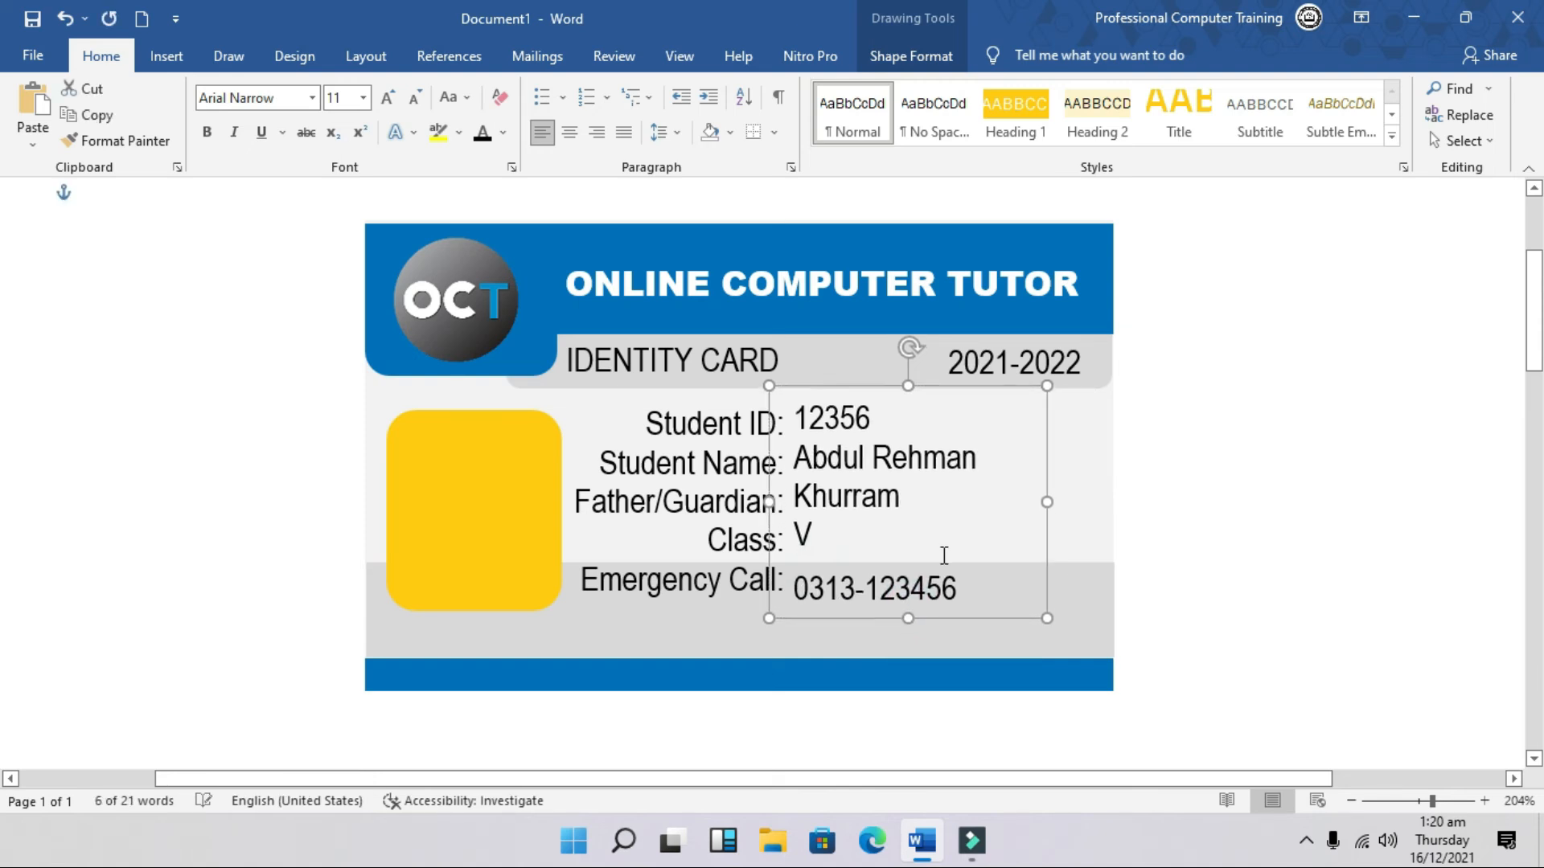
left_click(854, 549)
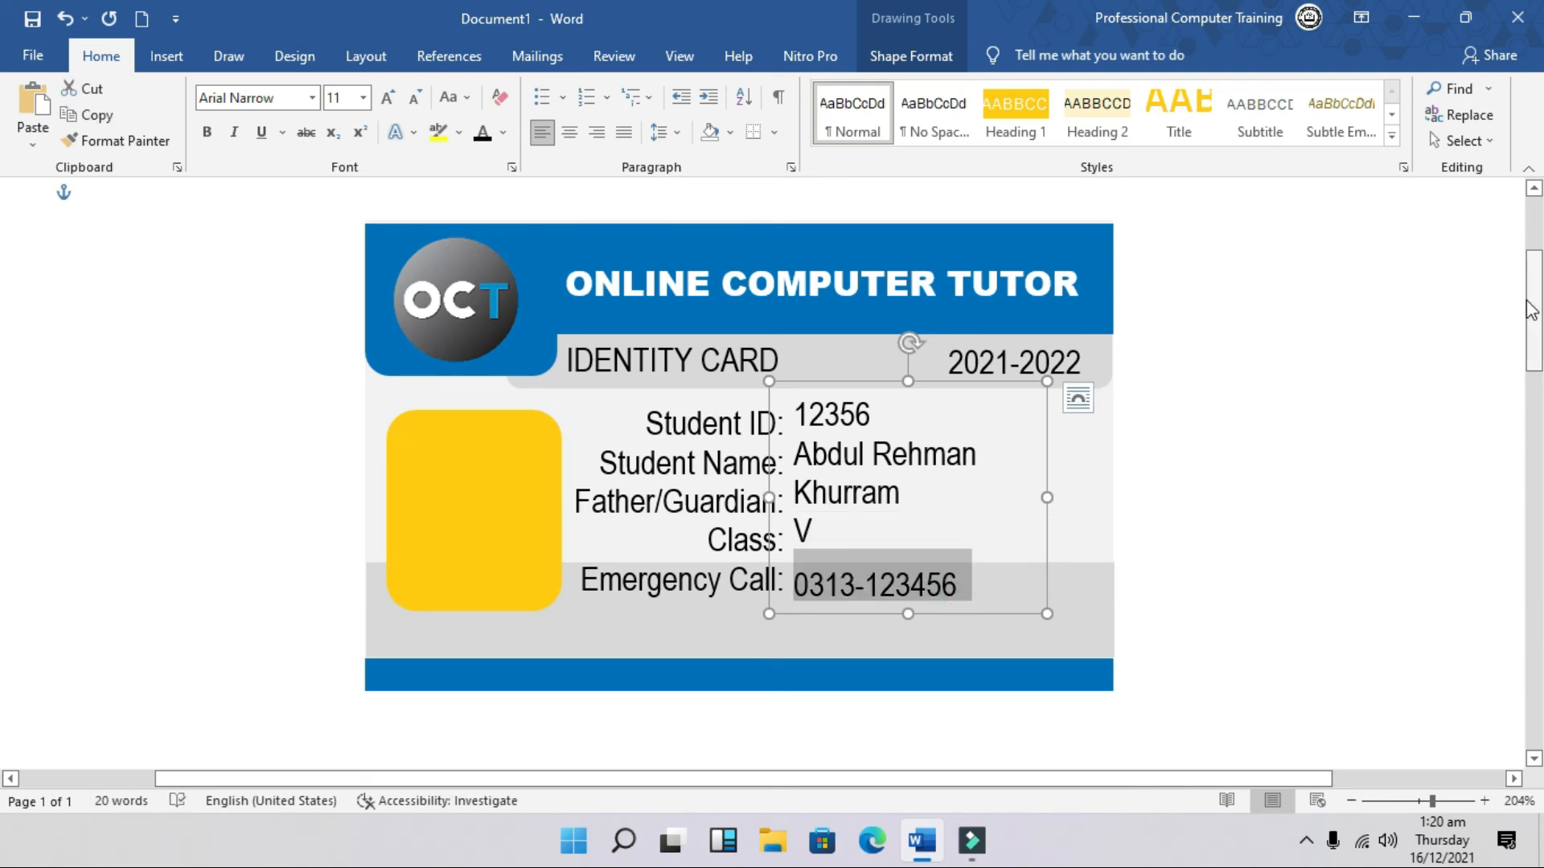
key("BackSpace")
key("BackSpace")
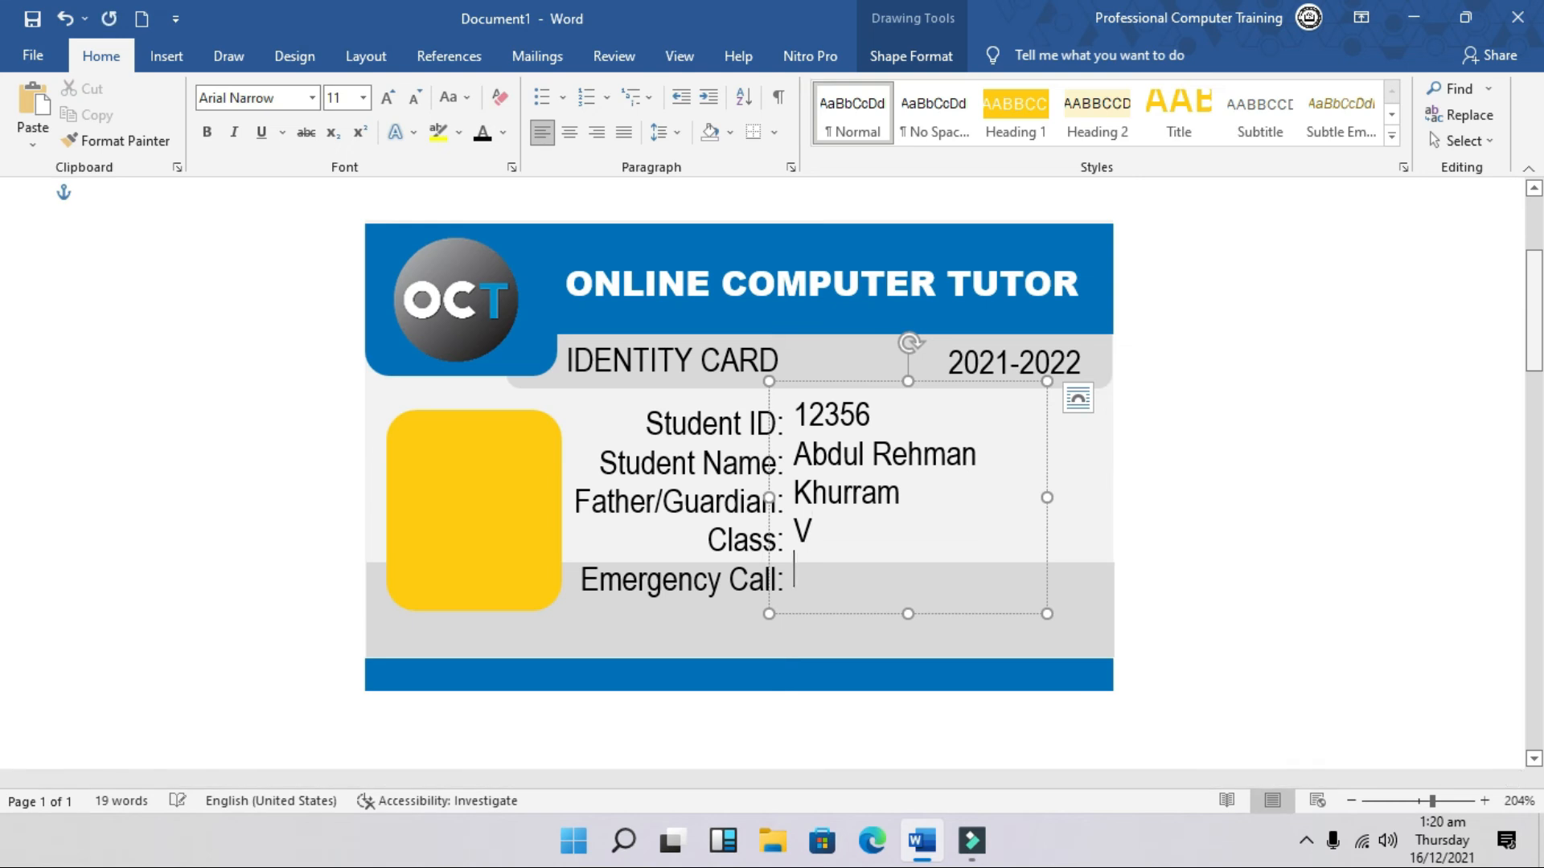
type("0313-12345678")
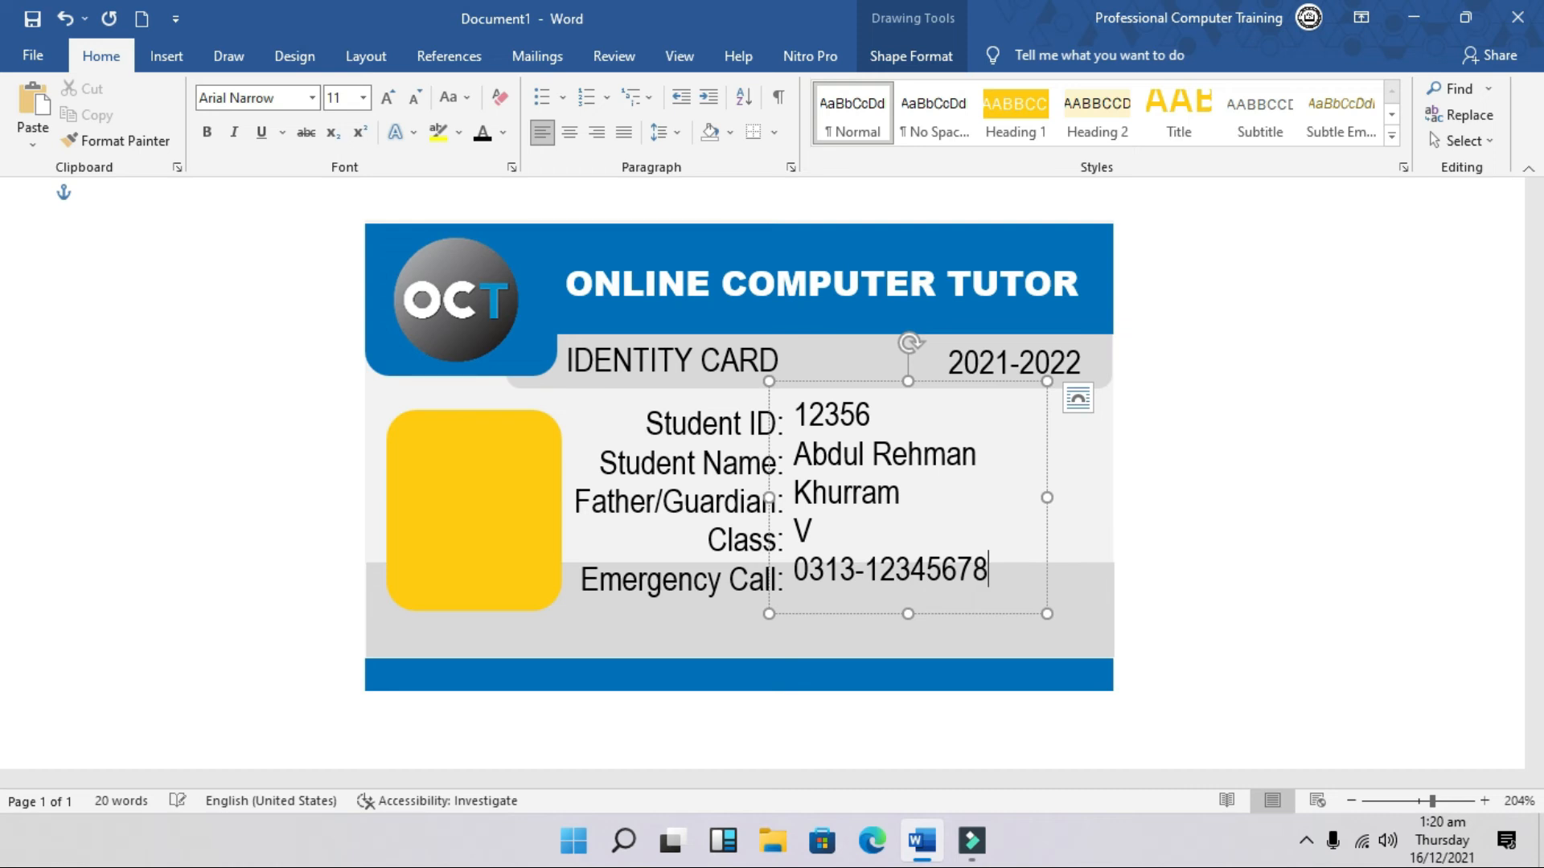
Step: Line up the details box with the labels and move both boxes right together
left_click_drag(981, 379, 992, 395)
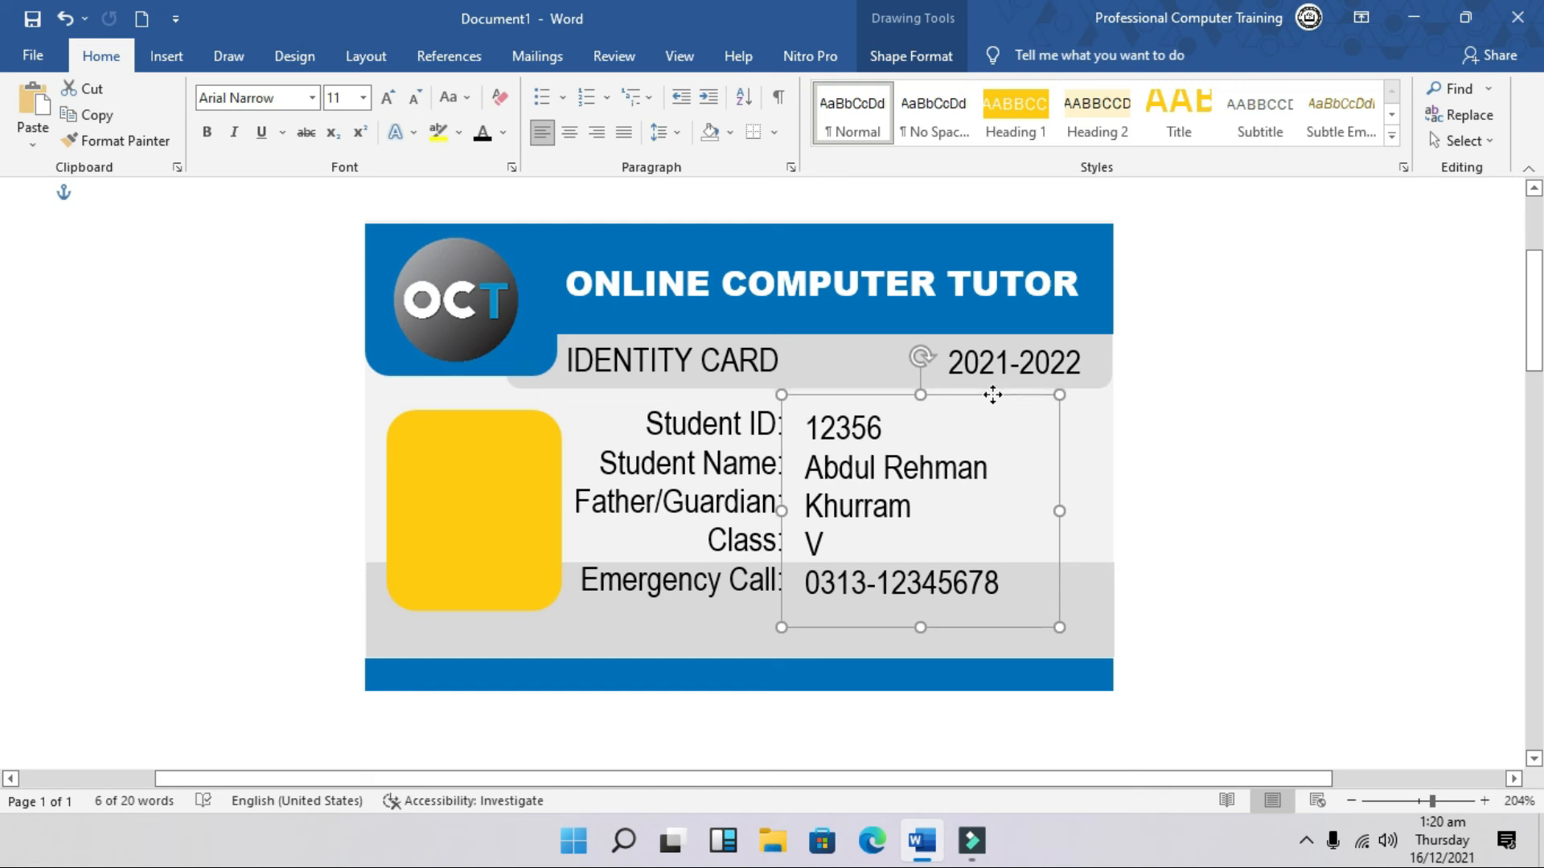
left_click(753, 467, "shift")
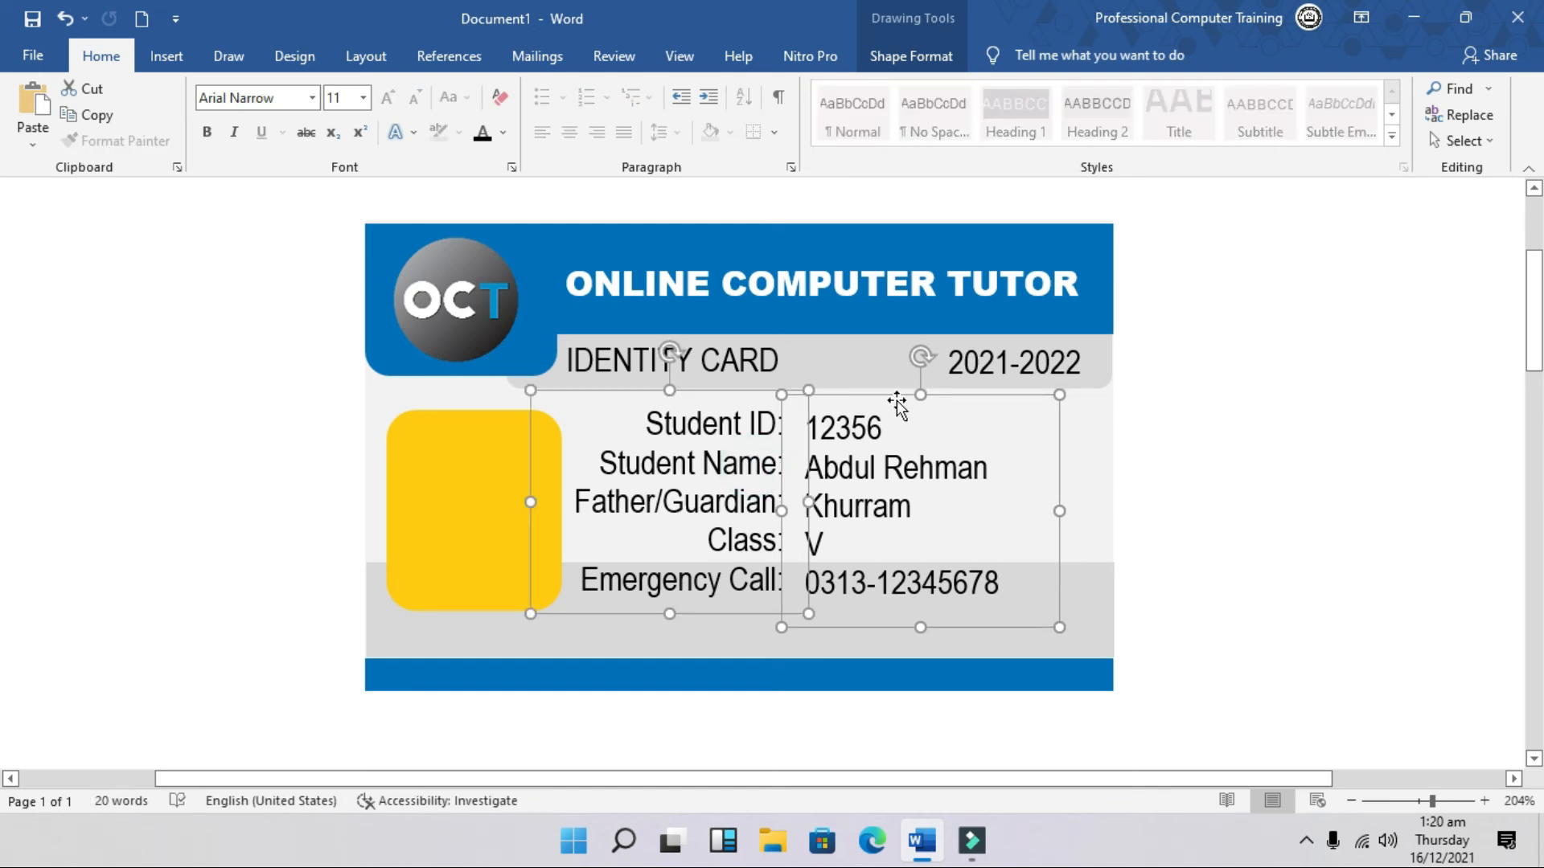
left_click_drag(902, 394, 921, 402)
left_click(1226, 455)
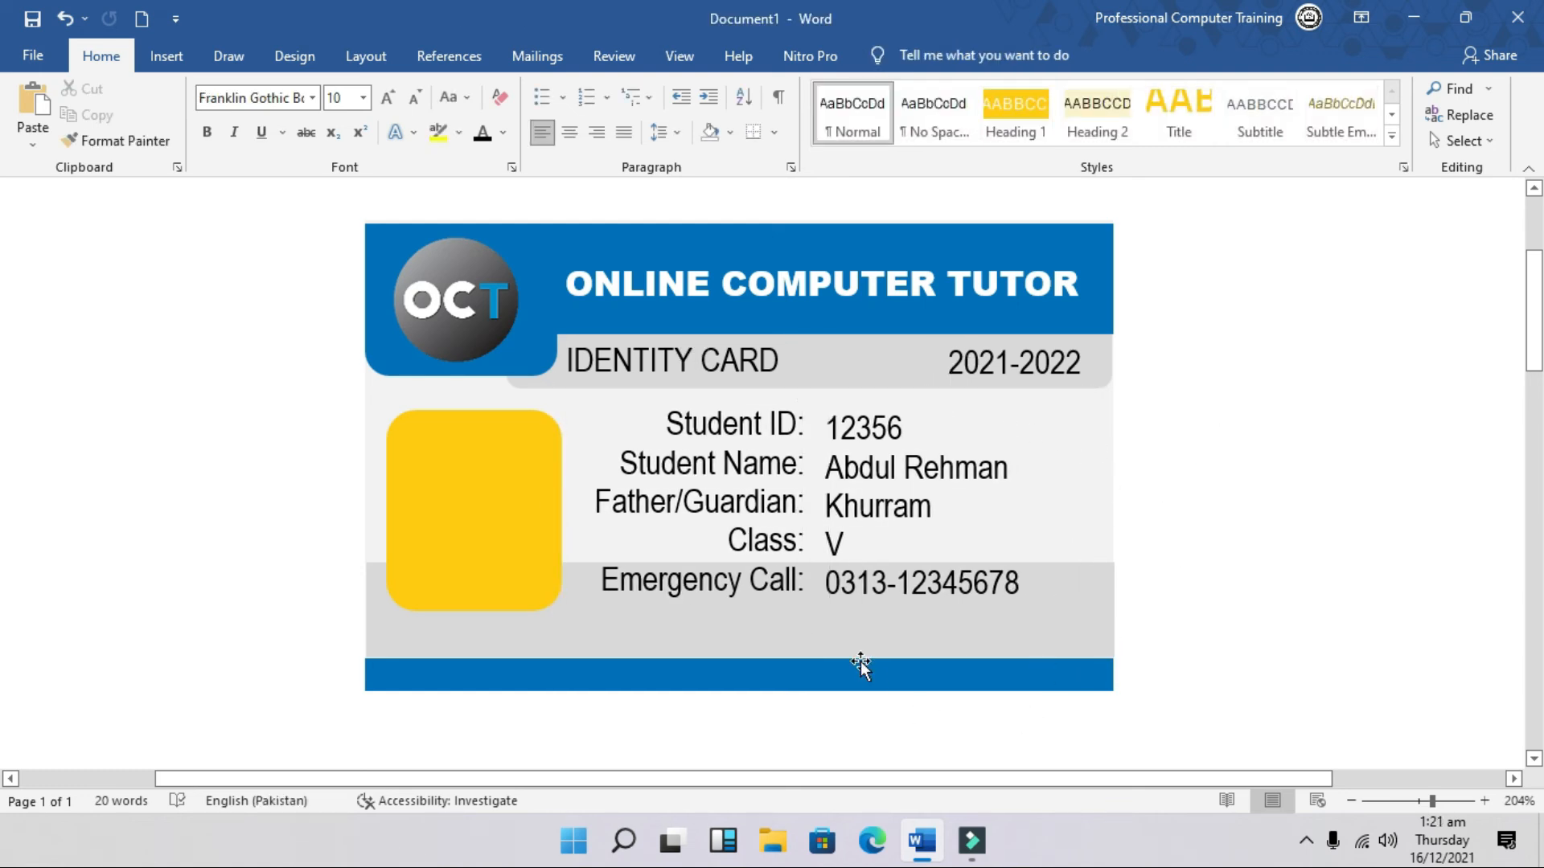
Step: Duplicate the 2021-2022 year box and move the copy to the card's bottom right
left_click(980, 377)
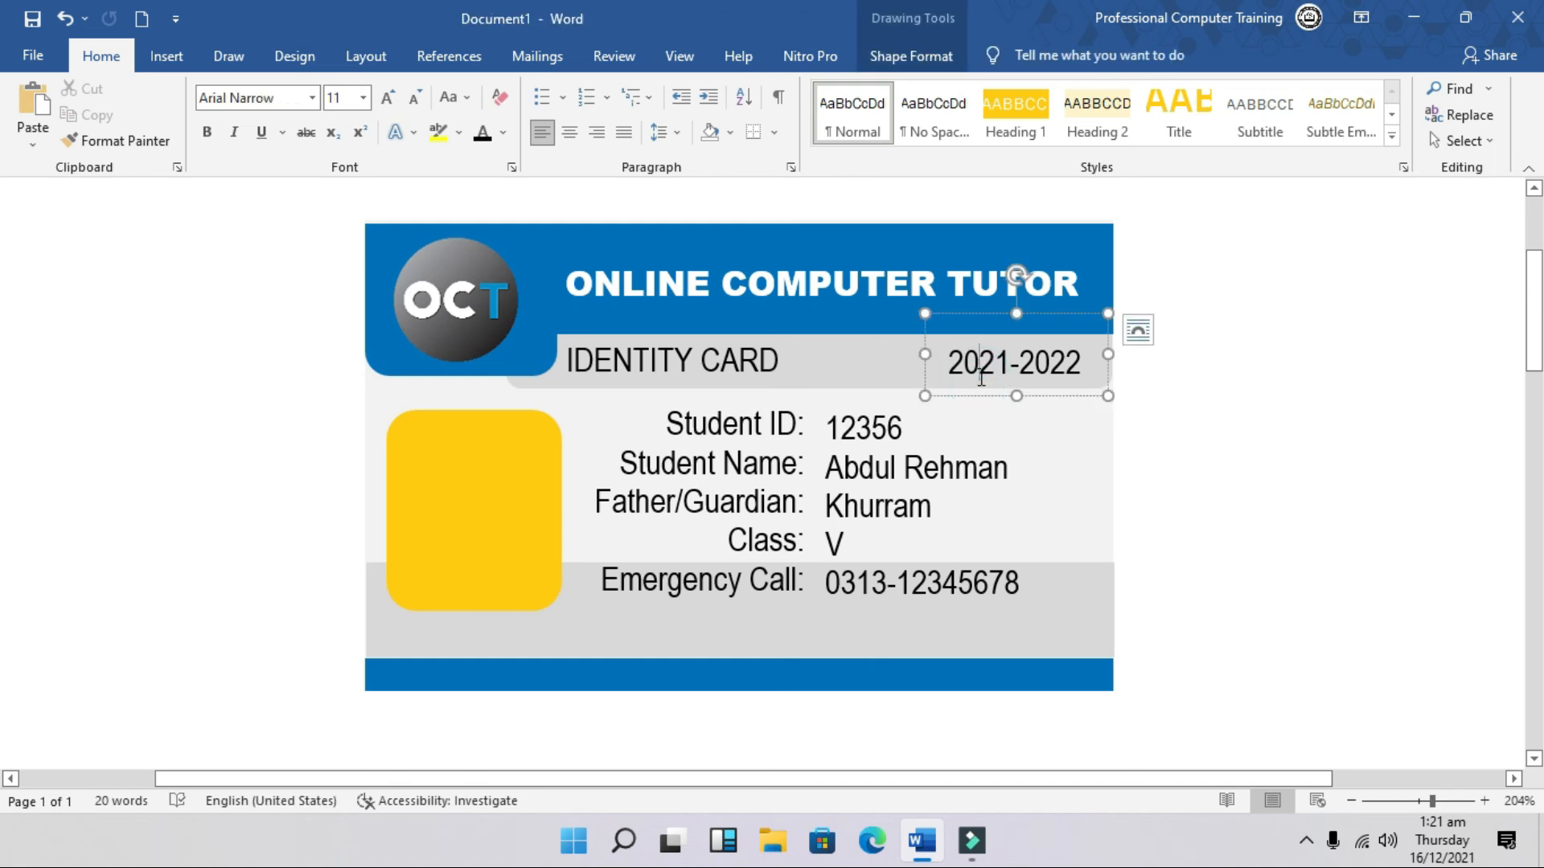
type("Student ID: Student Name: Father/Guardian: Class:")
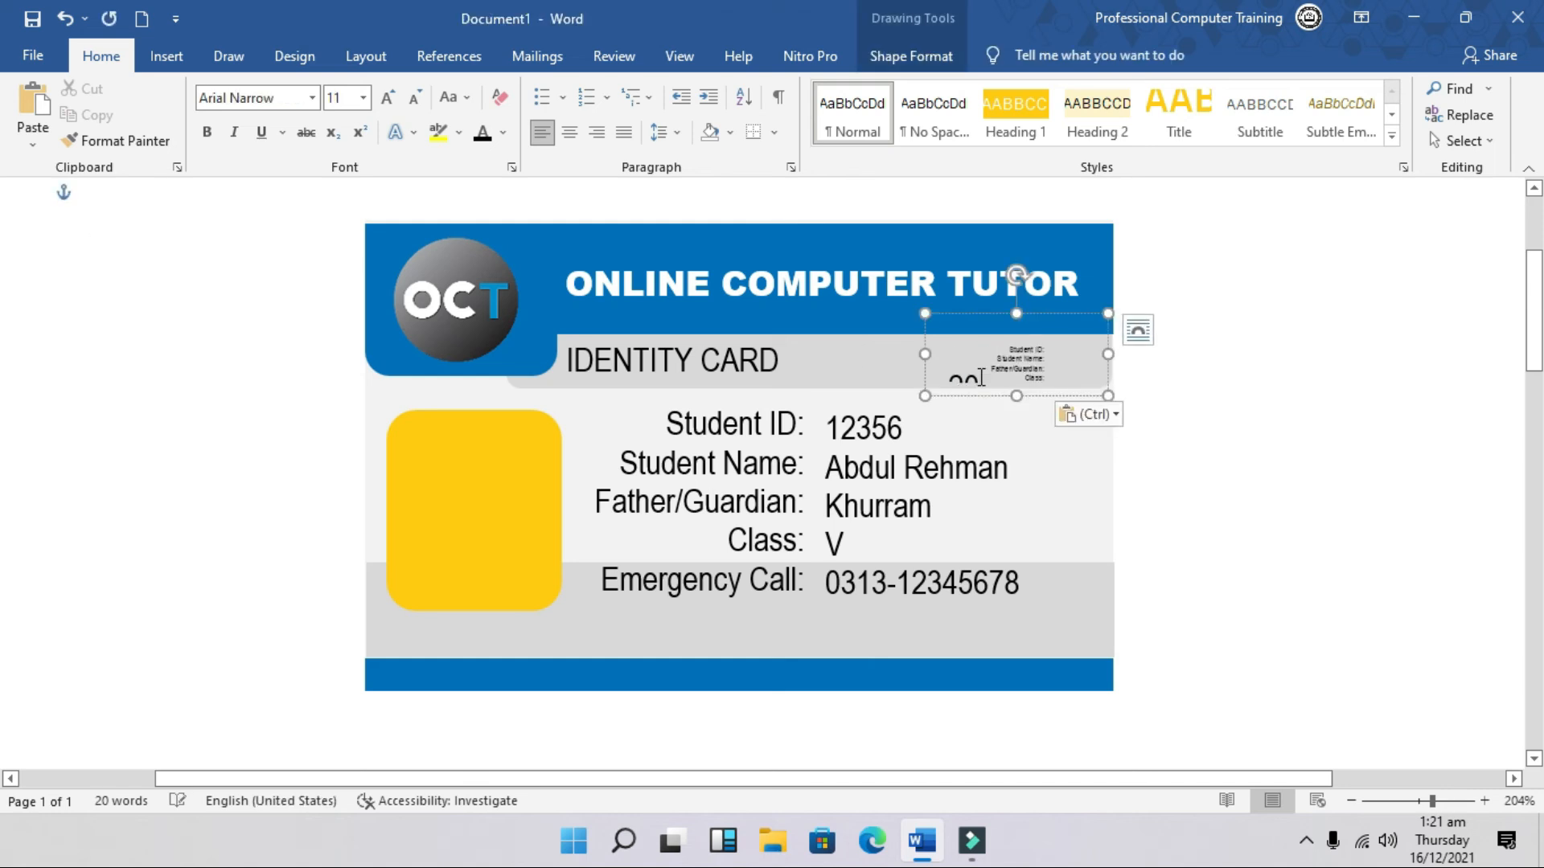
key("ctrl+z")
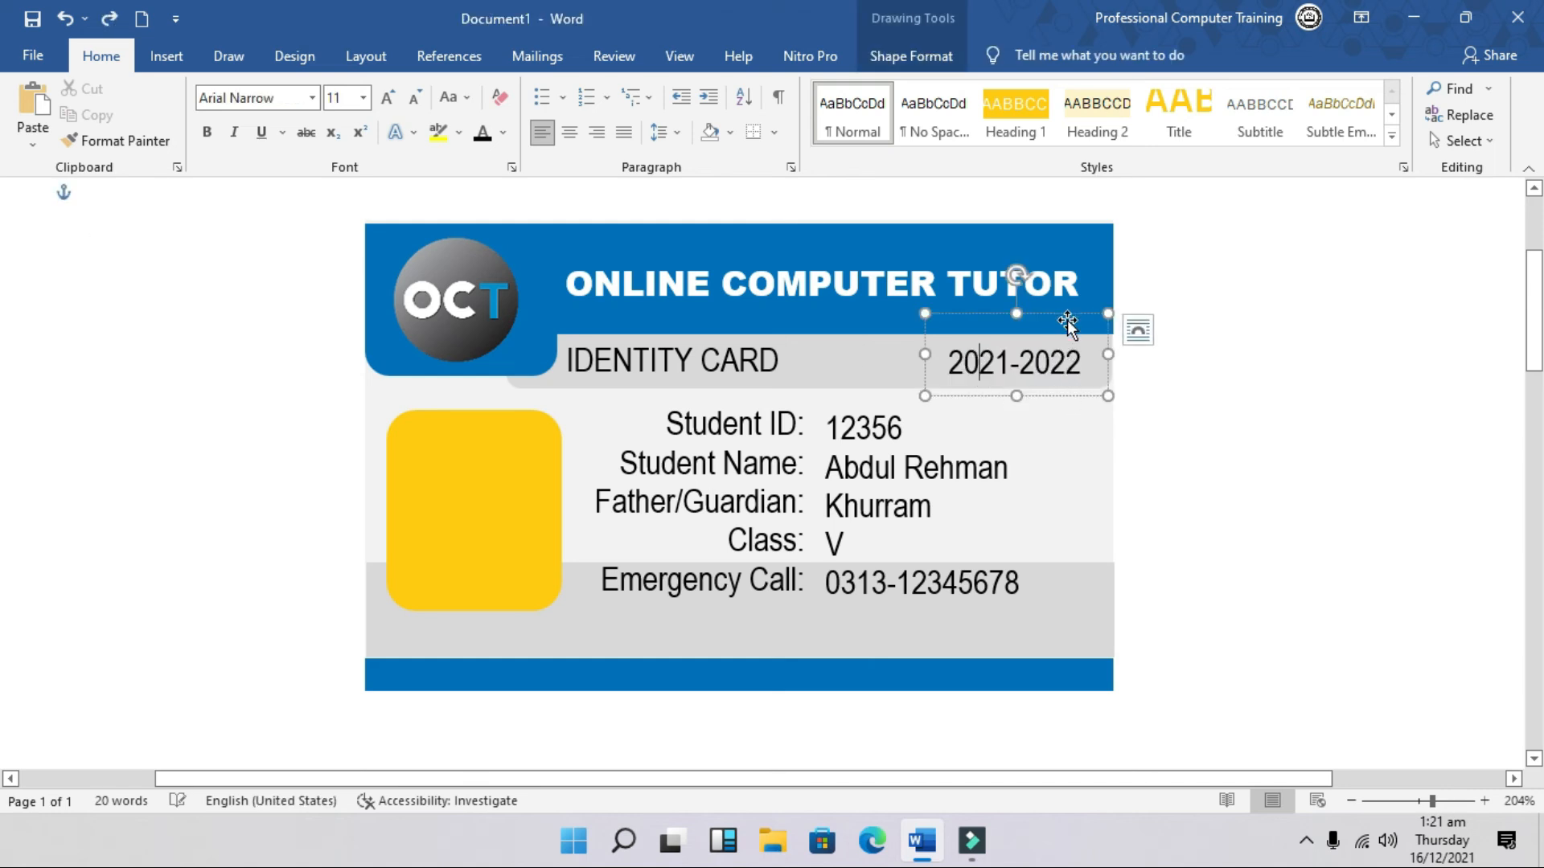
left_click(1065, 315)
key("ctrl+c")
key("ctrl+v")
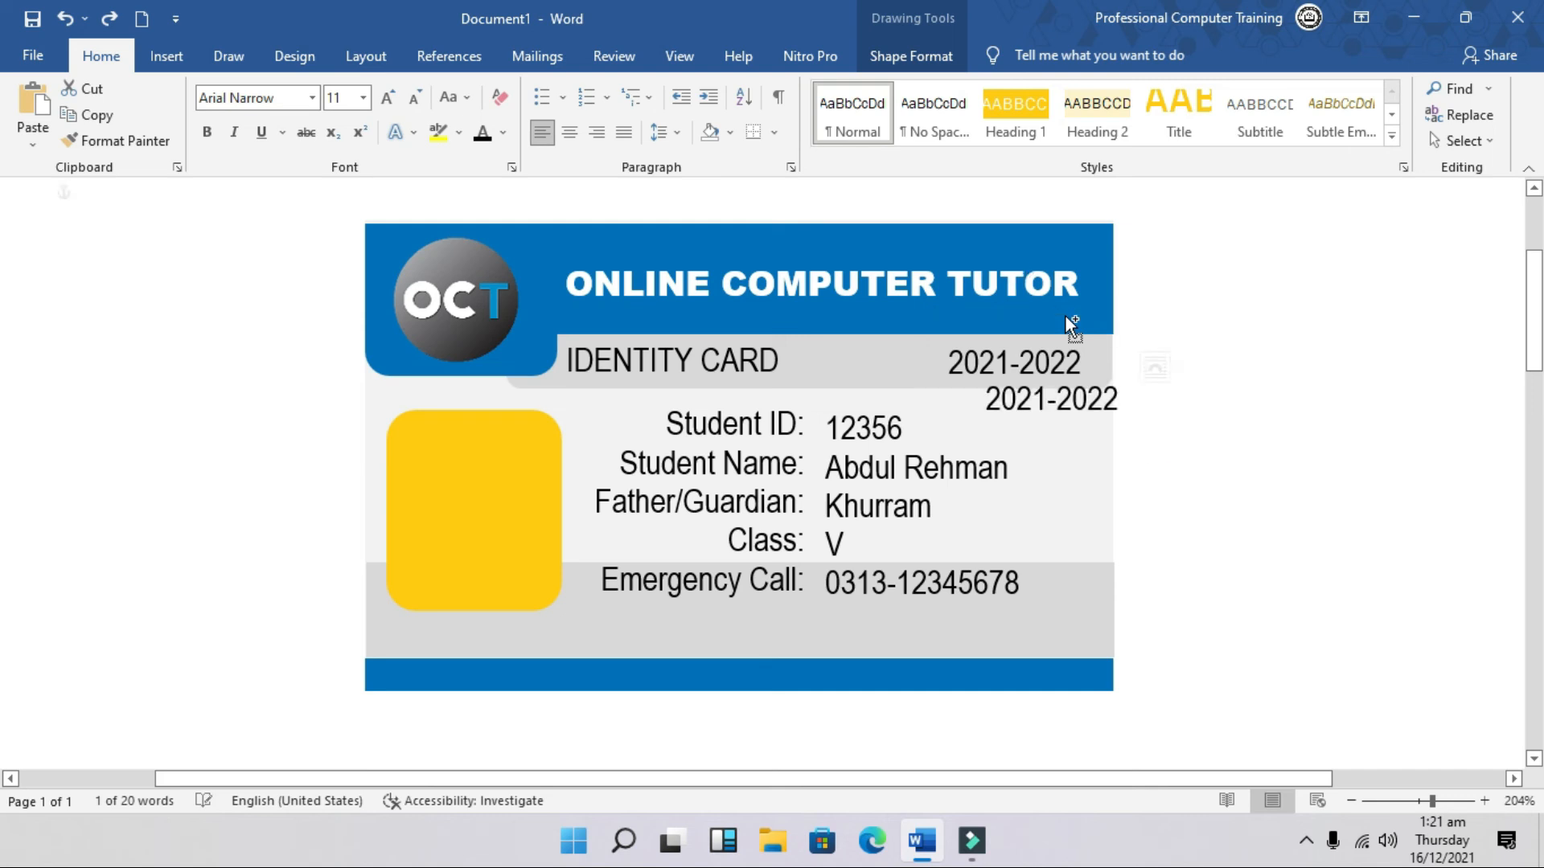
left_click_drag(1086, 354, 916, 639)
Step: Retype the copy as a signature line with Principal, using 1.0 spacing and no space before or after
left_click(1036, 643)
type("Principal")
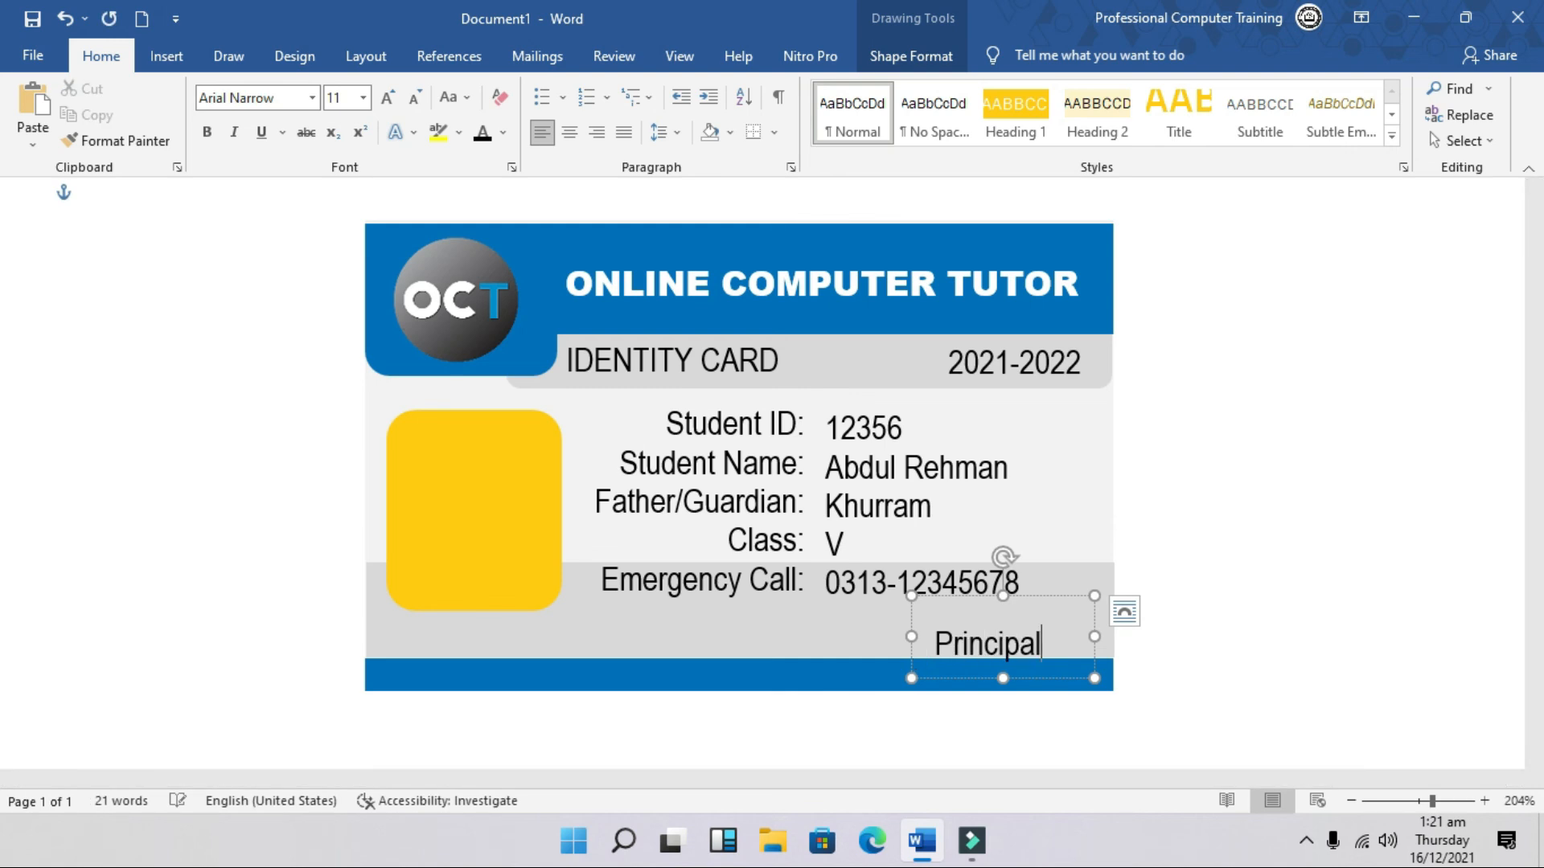
double_click(938, 646)
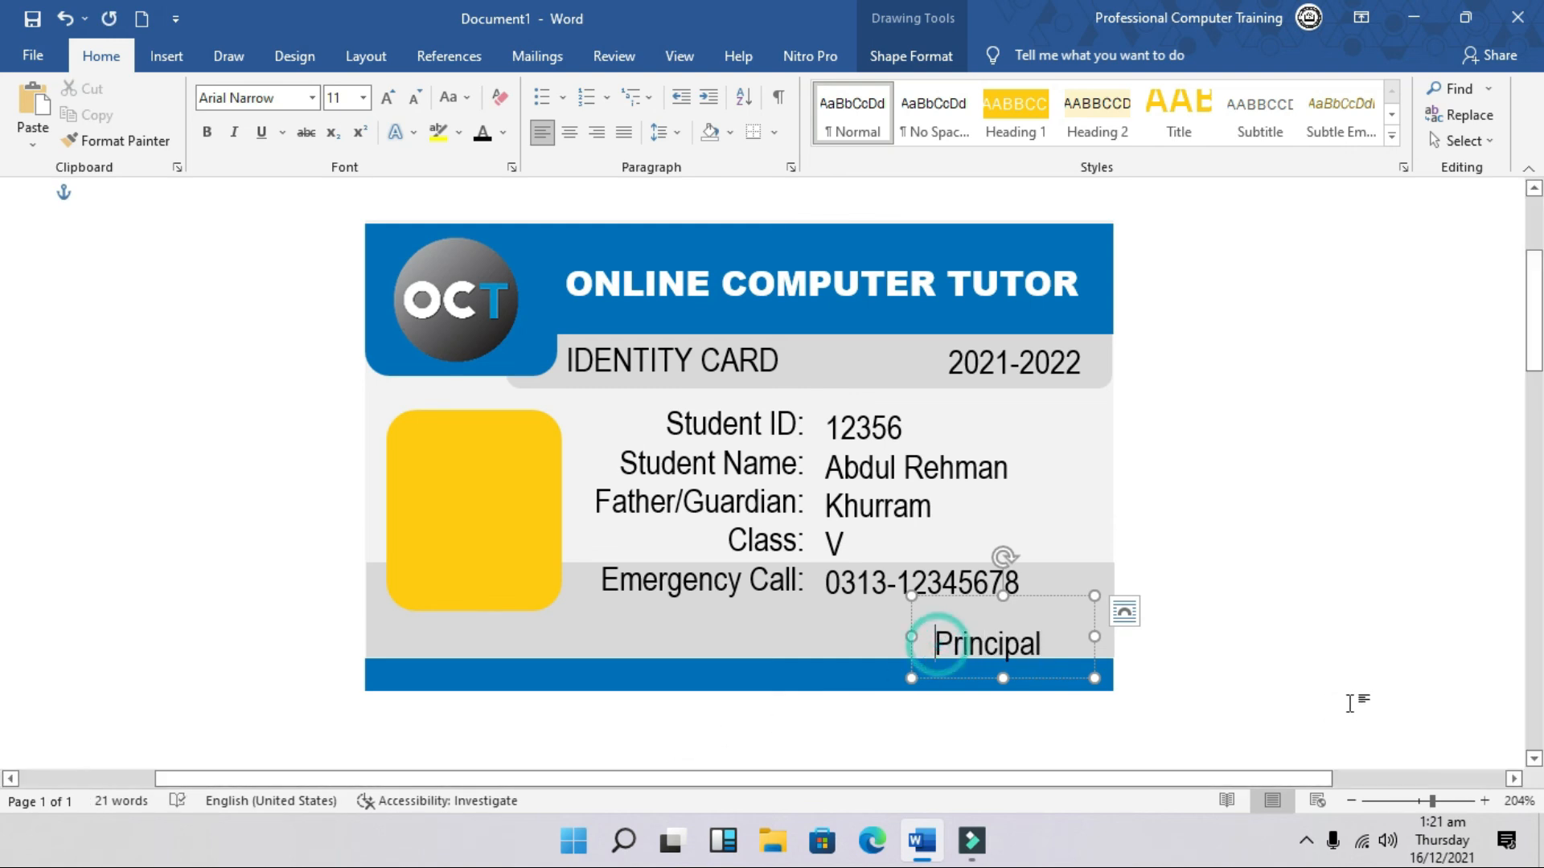
key("BackSpace")
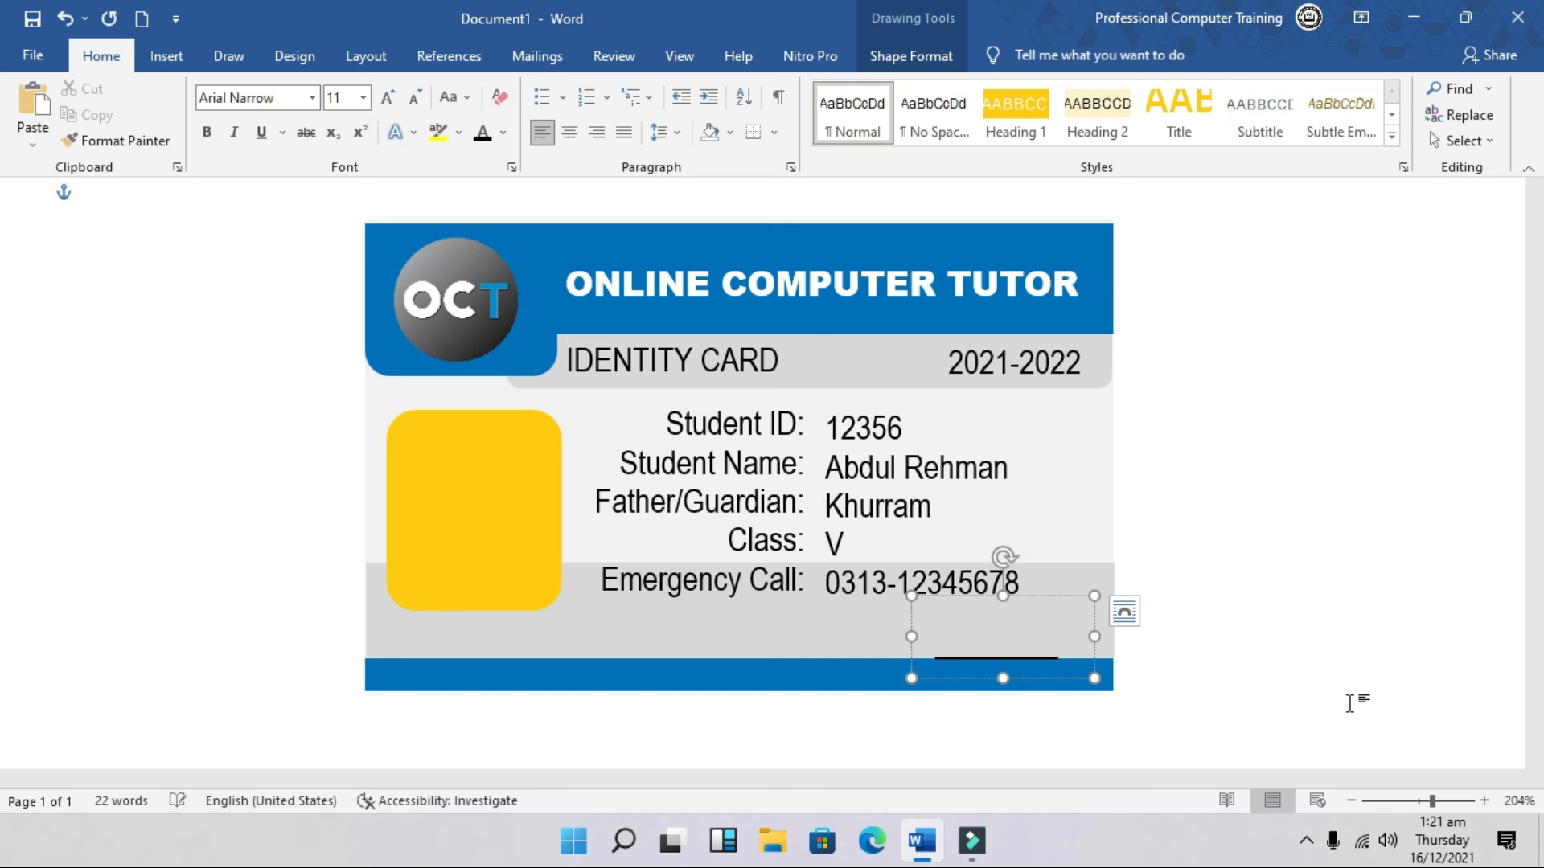
key("ctrl+a")
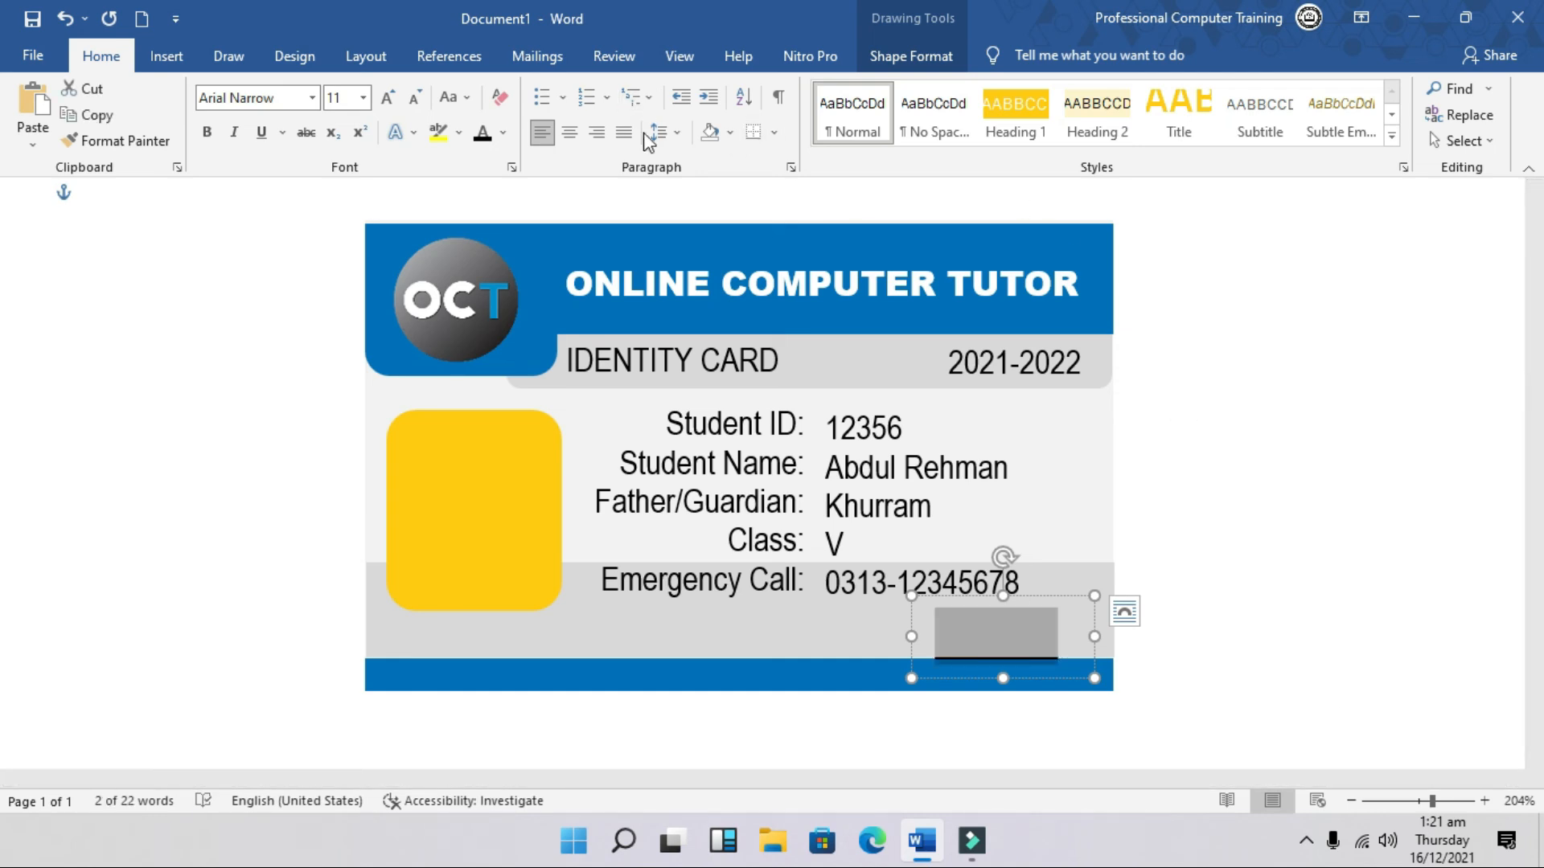
left_click(679, 134)
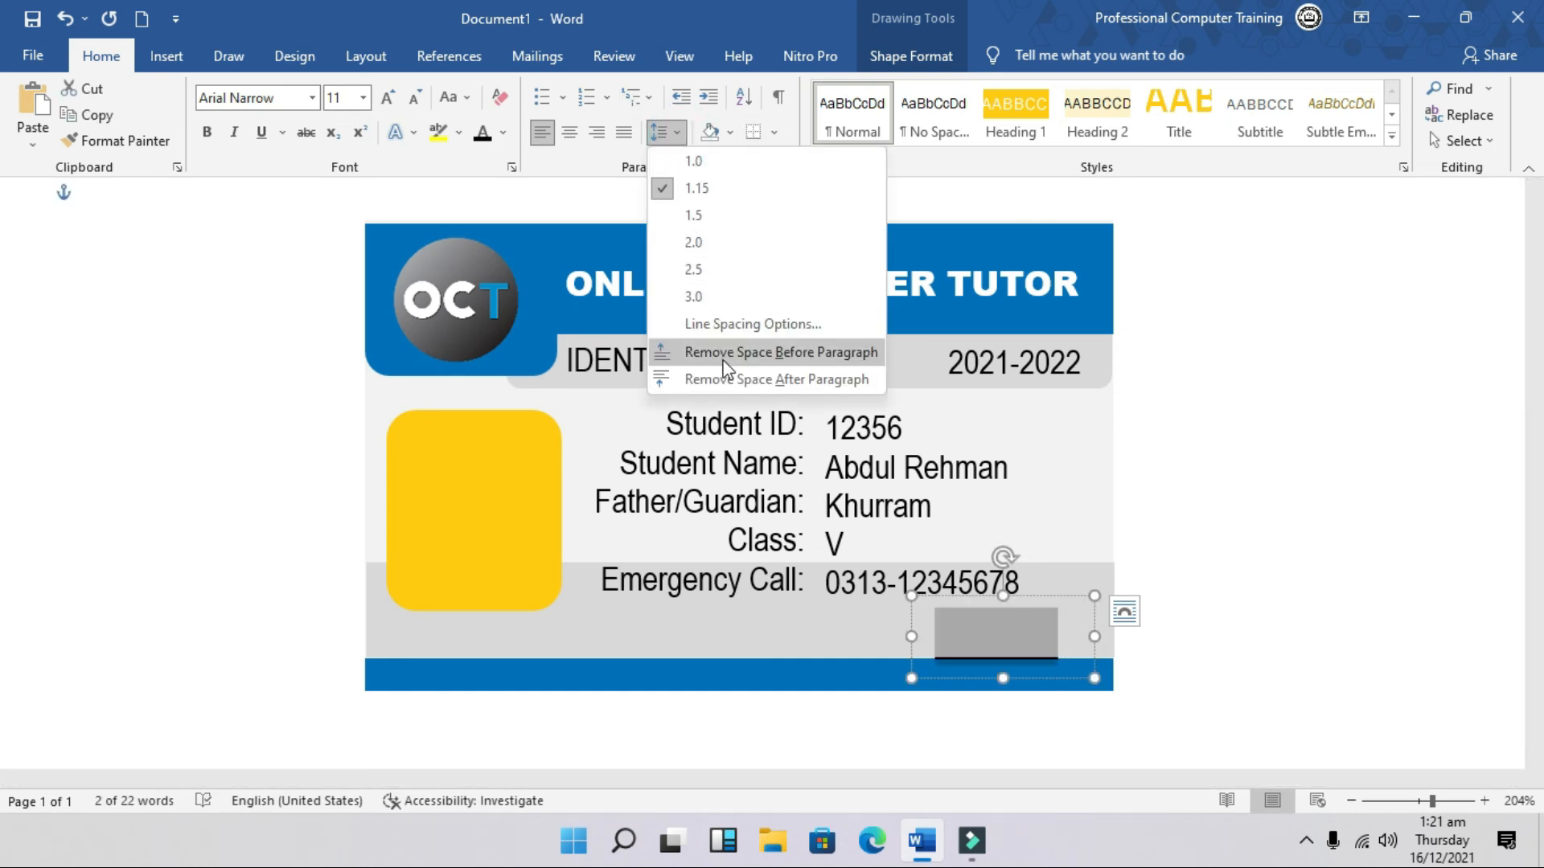
left_click(722, 360)
left_click(675, 133)
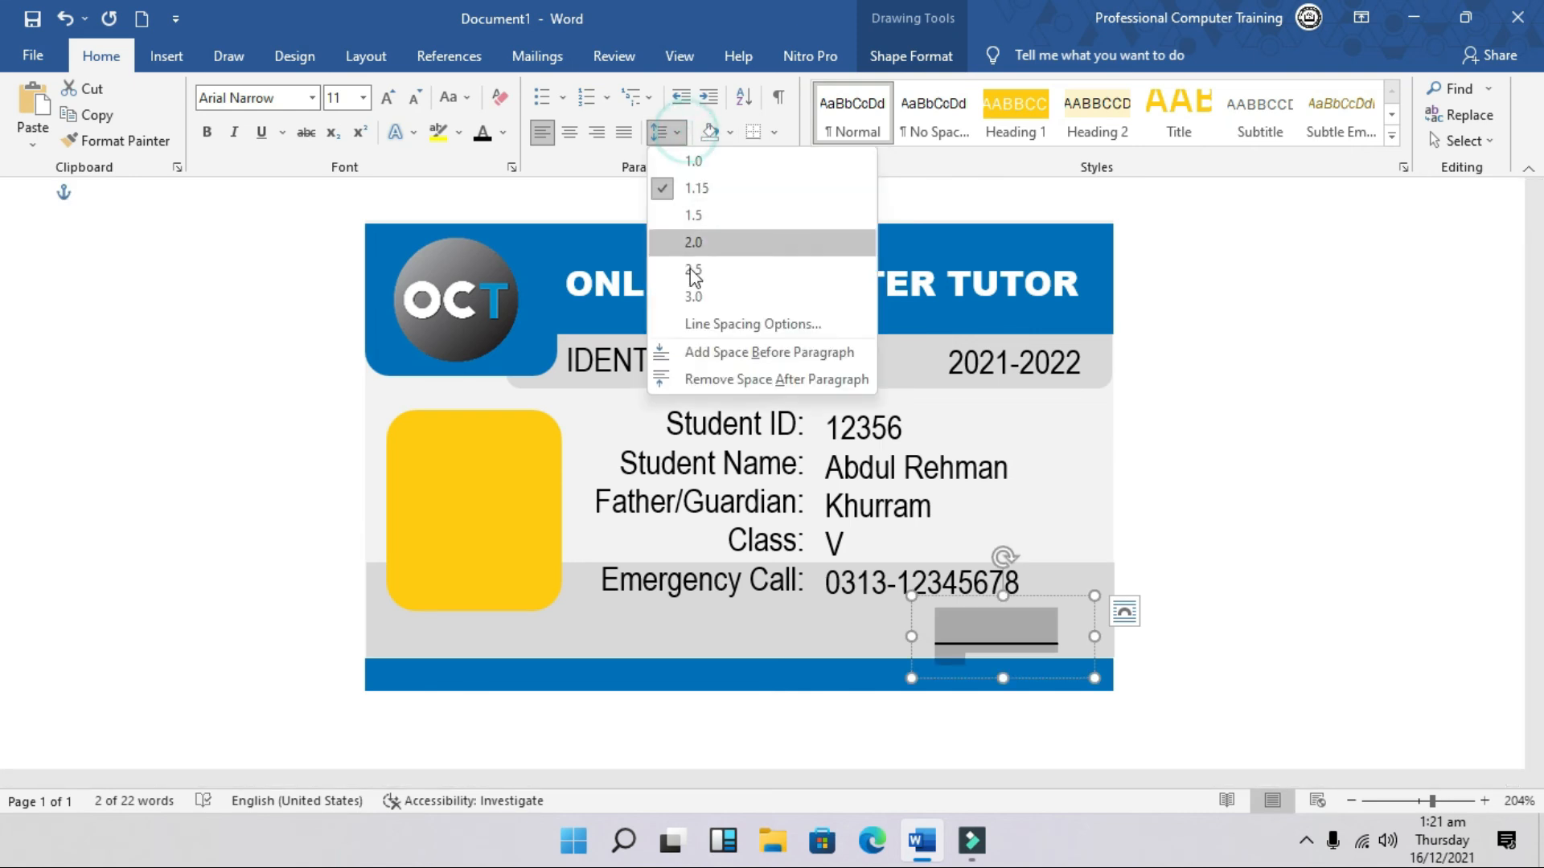
left_click(712, 376)
left_click(677, 133)
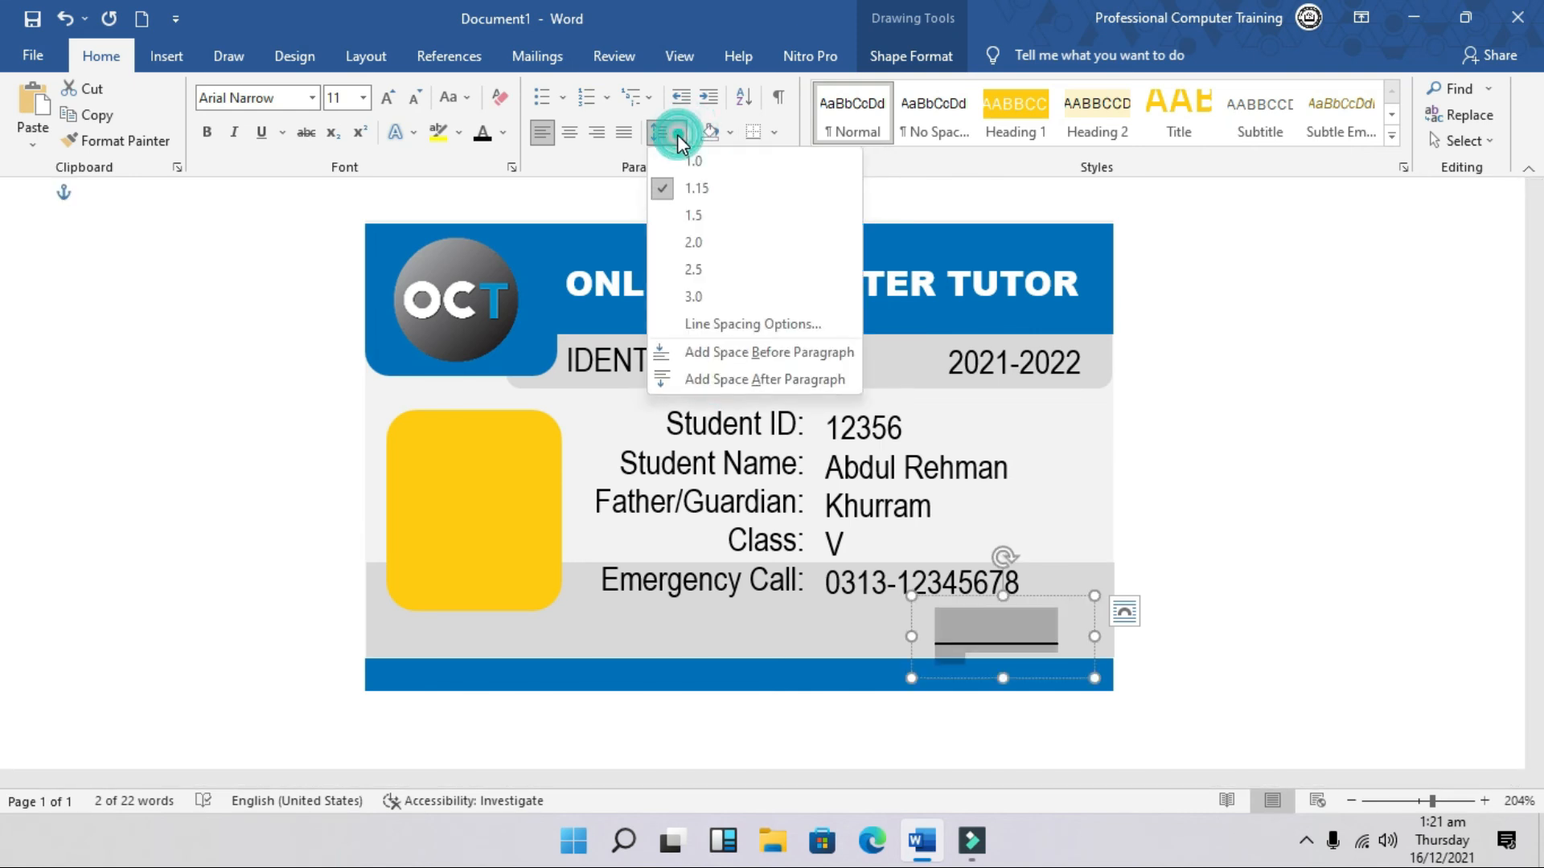
left_click(693, 161)
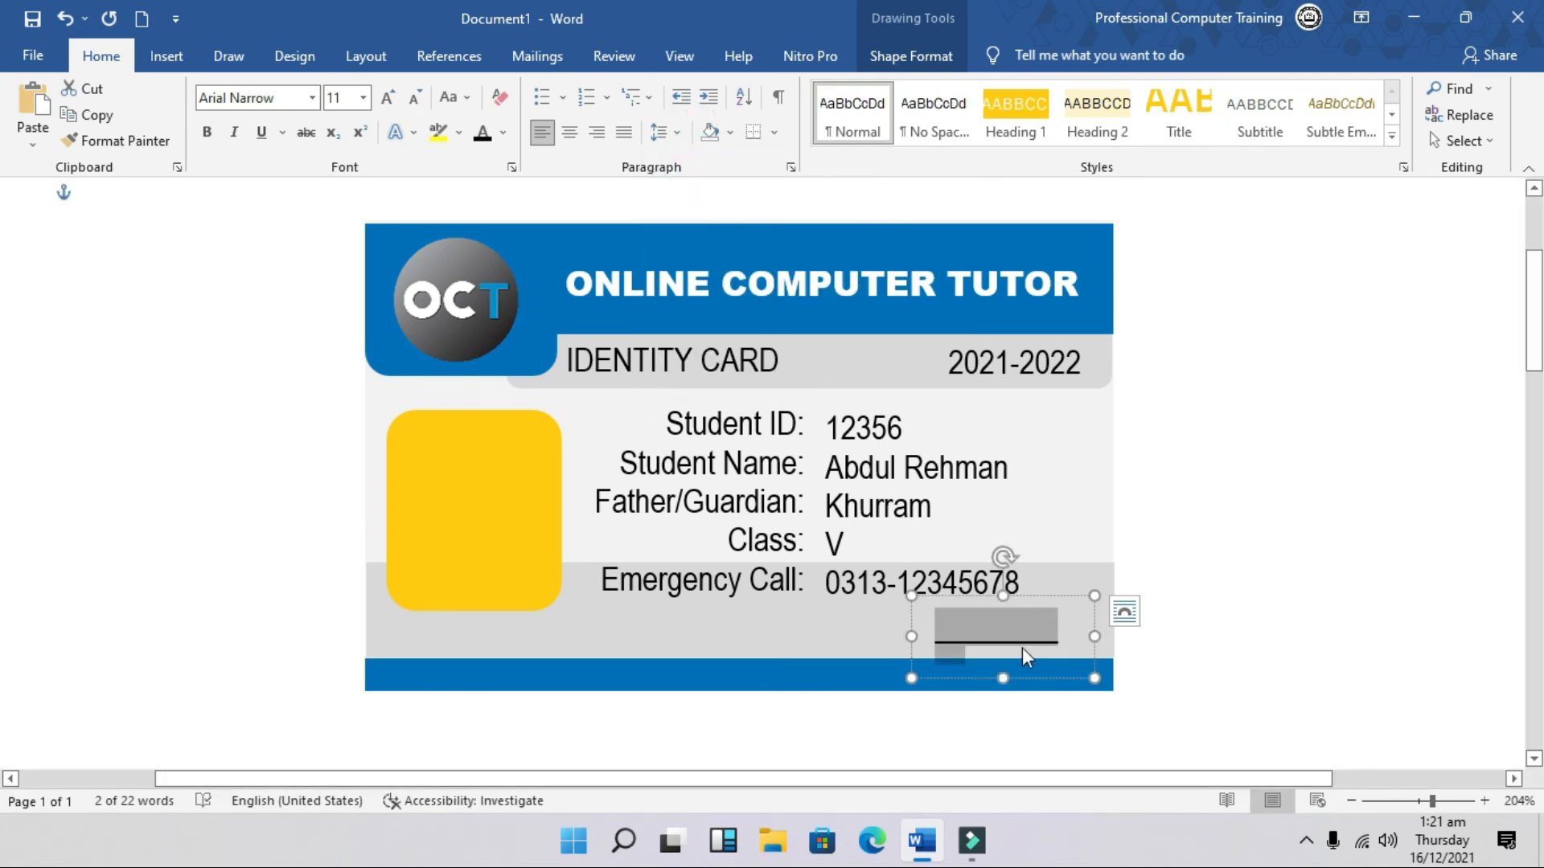
Step: Centre Principal under the line and fit the signature box at the card's bottom-right
left_click_drag(1005, 678, 939, 677)
key("Delete")
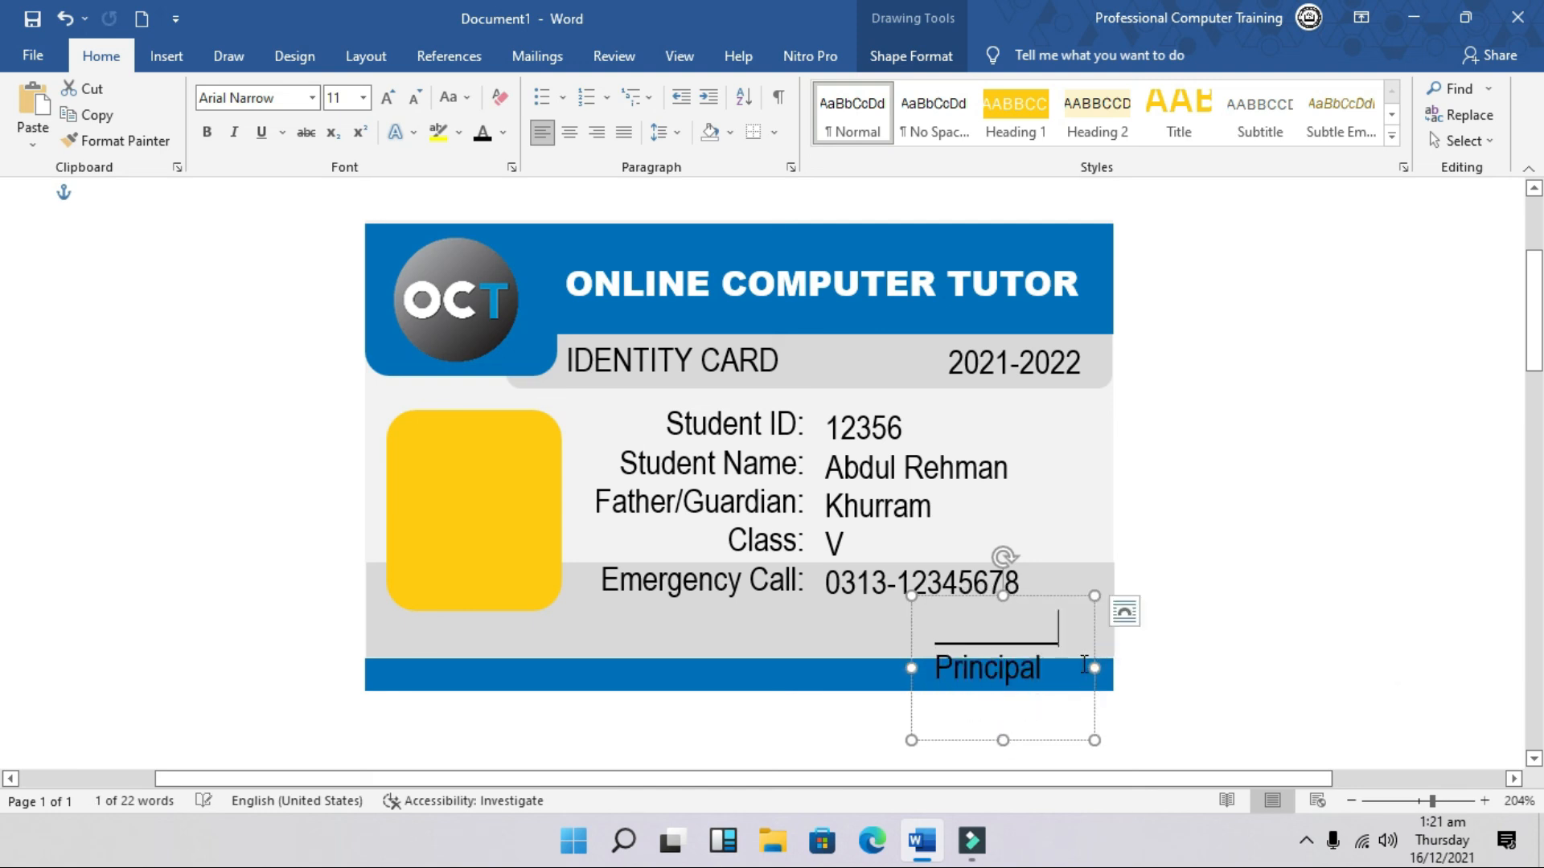
key("ctrl+e")
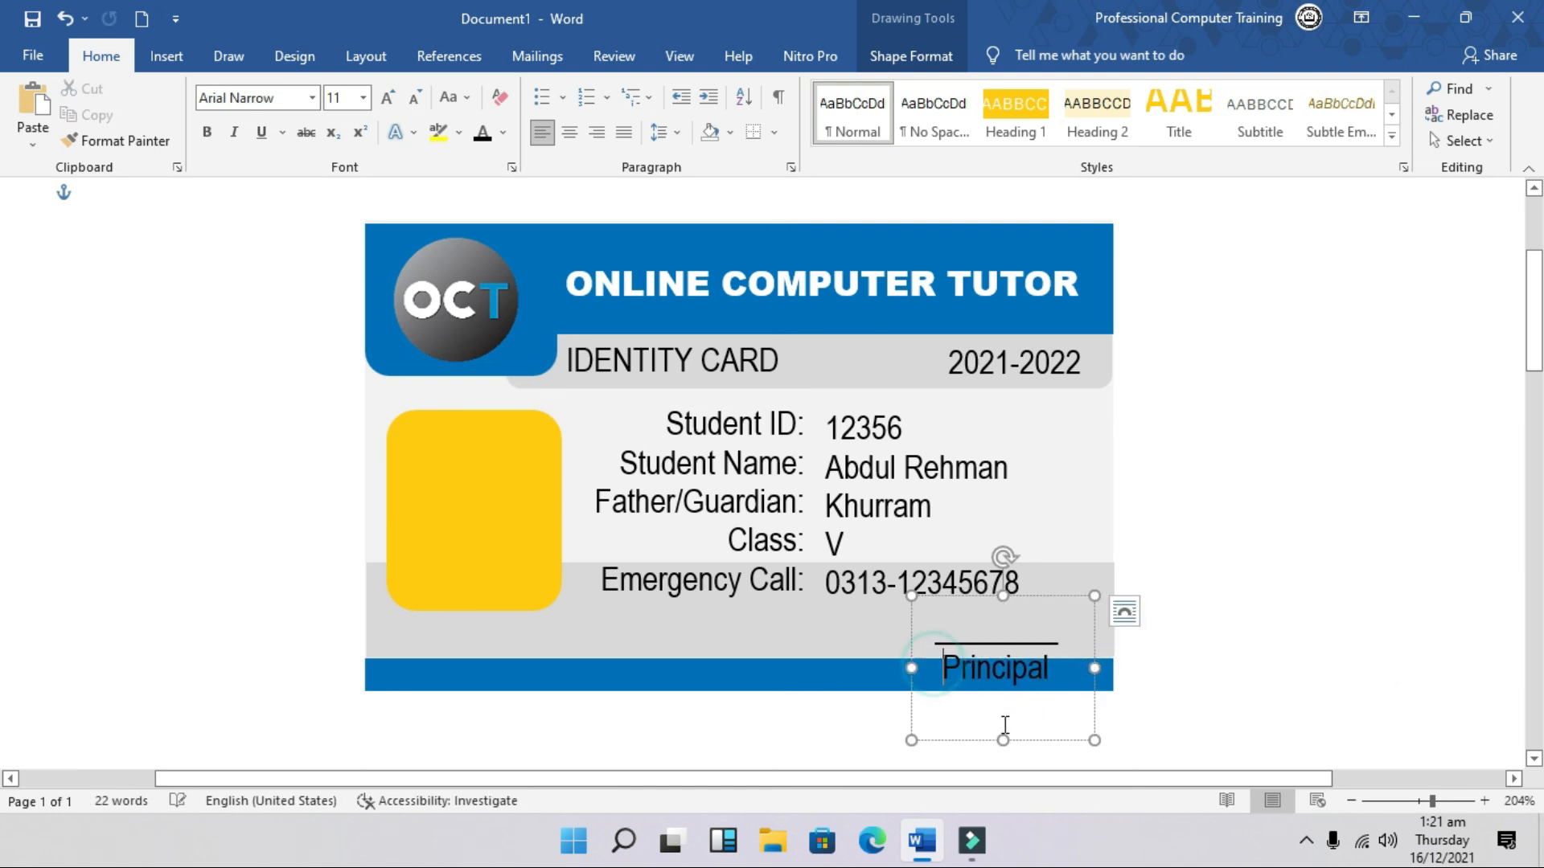
left_click(1003, 738)
left_click_drag(1002, 739, 1004, 689)
left_click_drag(1029, 595, 1052, 558)
left_click_drag(1027, 654, 1028, 660)
left_click_drag(1060, 560, 1061, 570)
left_click(1265, 490)
Step: Nudge the labels and values boxes together to realign the student detail fields
double_click(804, 510)
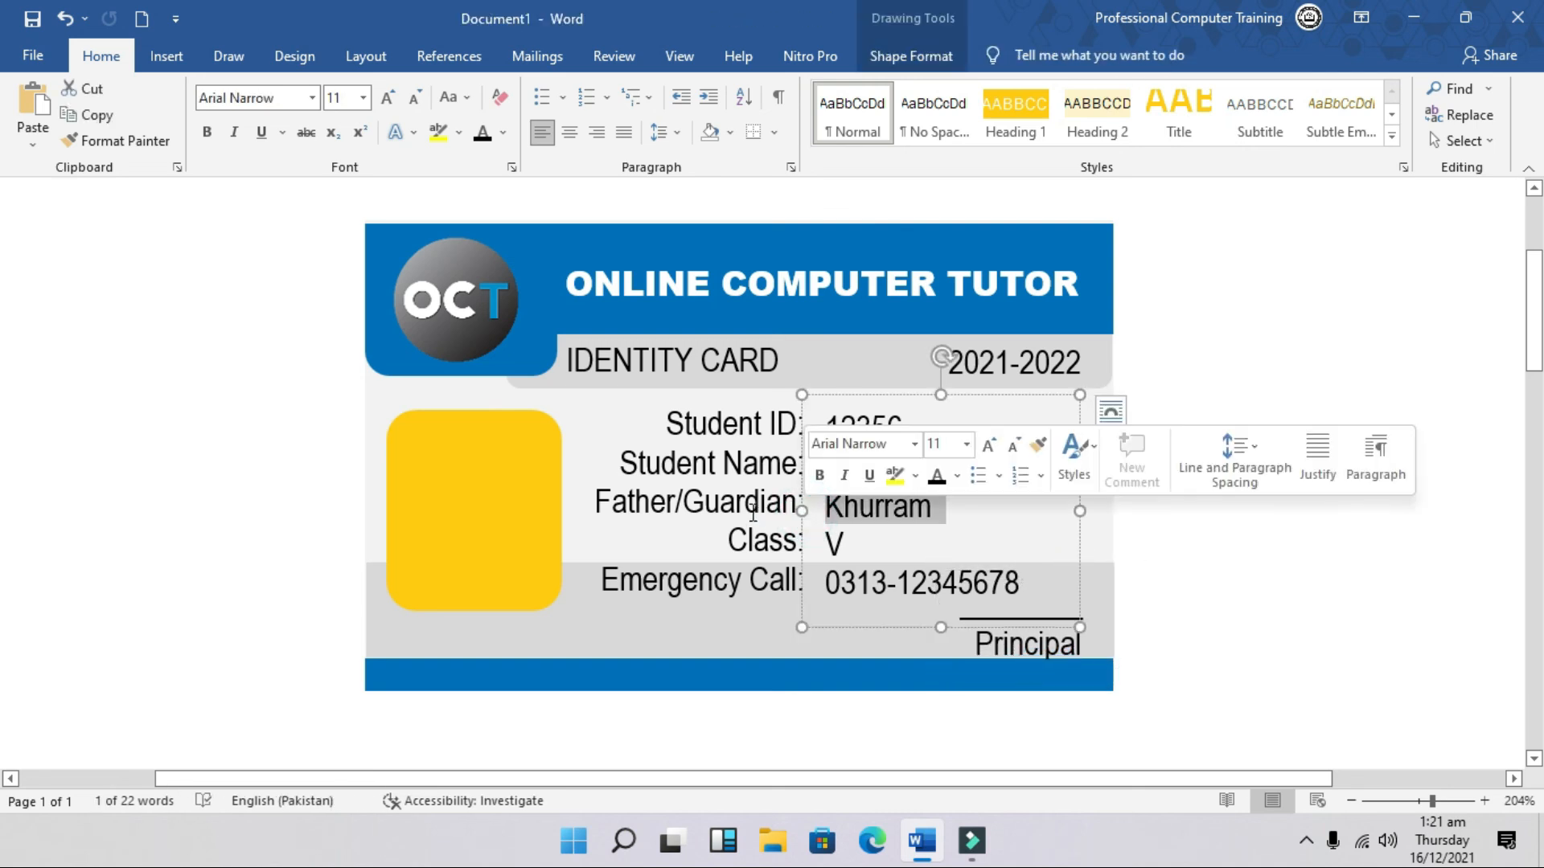
left_click(752, 506)
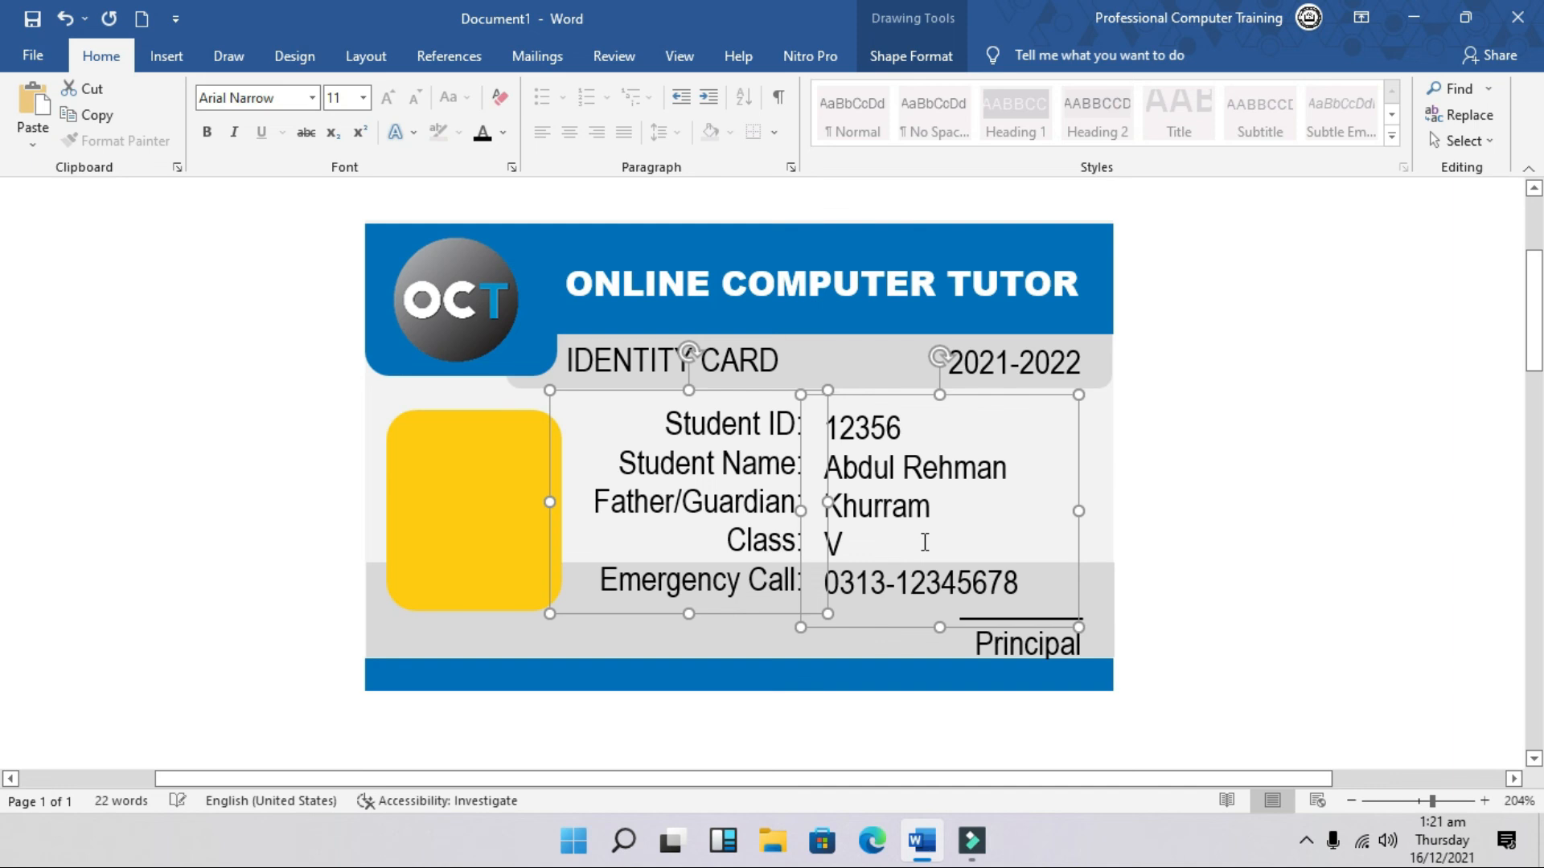
key("Left")
key("Left")
key("Left")
key("ctrl+Right")
key("ctrl+Right")
key("ctrl+Right")
key("ctrl+Right")
key("ctrl+Right")
key("ctrl+Right")
key("ctrl+Right")
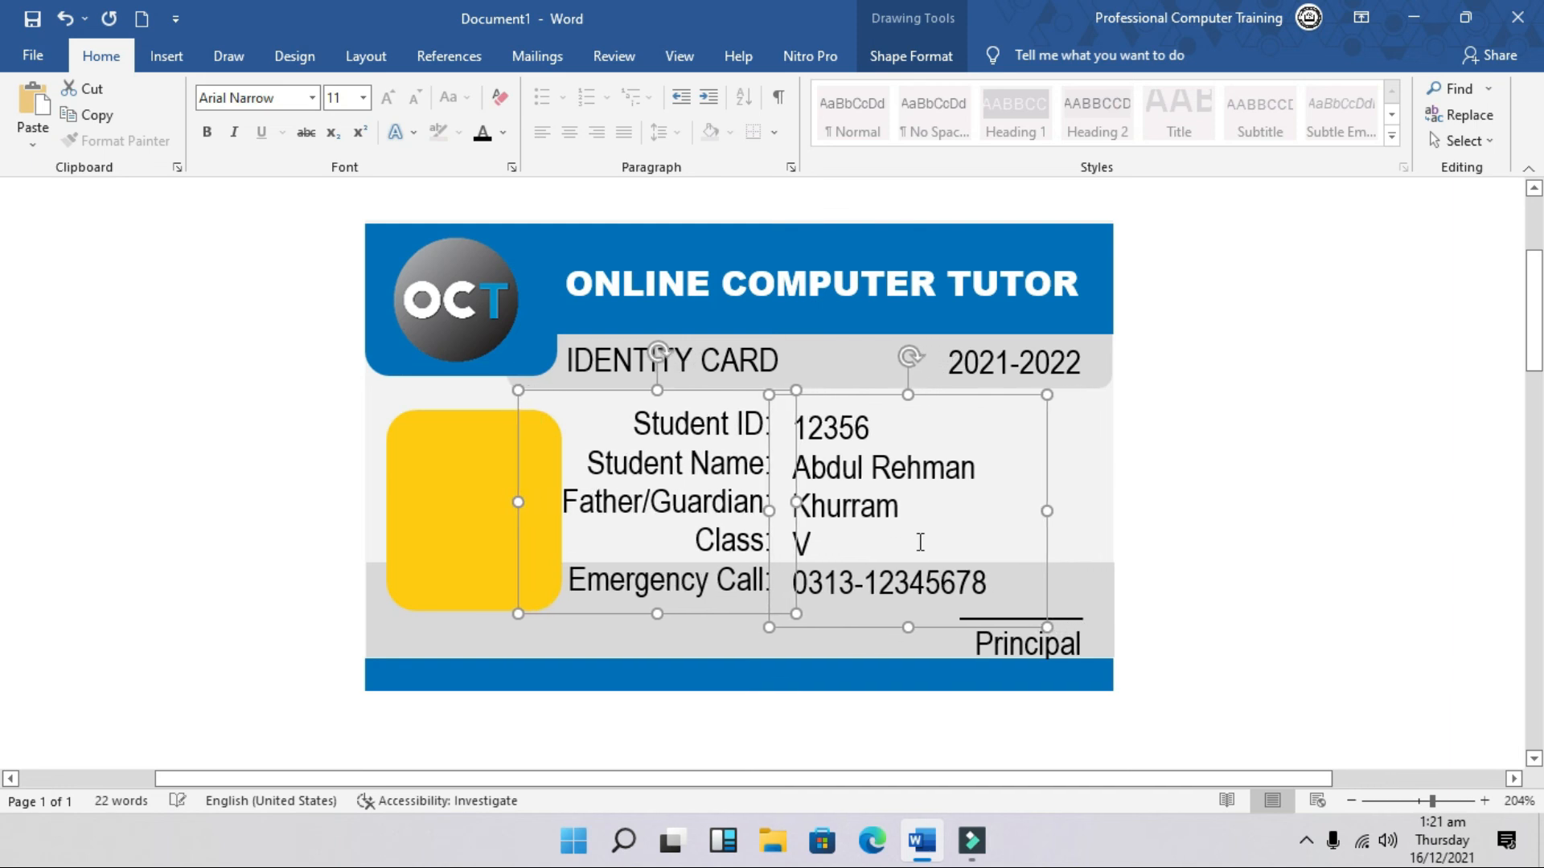
key("ctrl+Right")
key("ctrl+Right")
left_click(1230, 543)
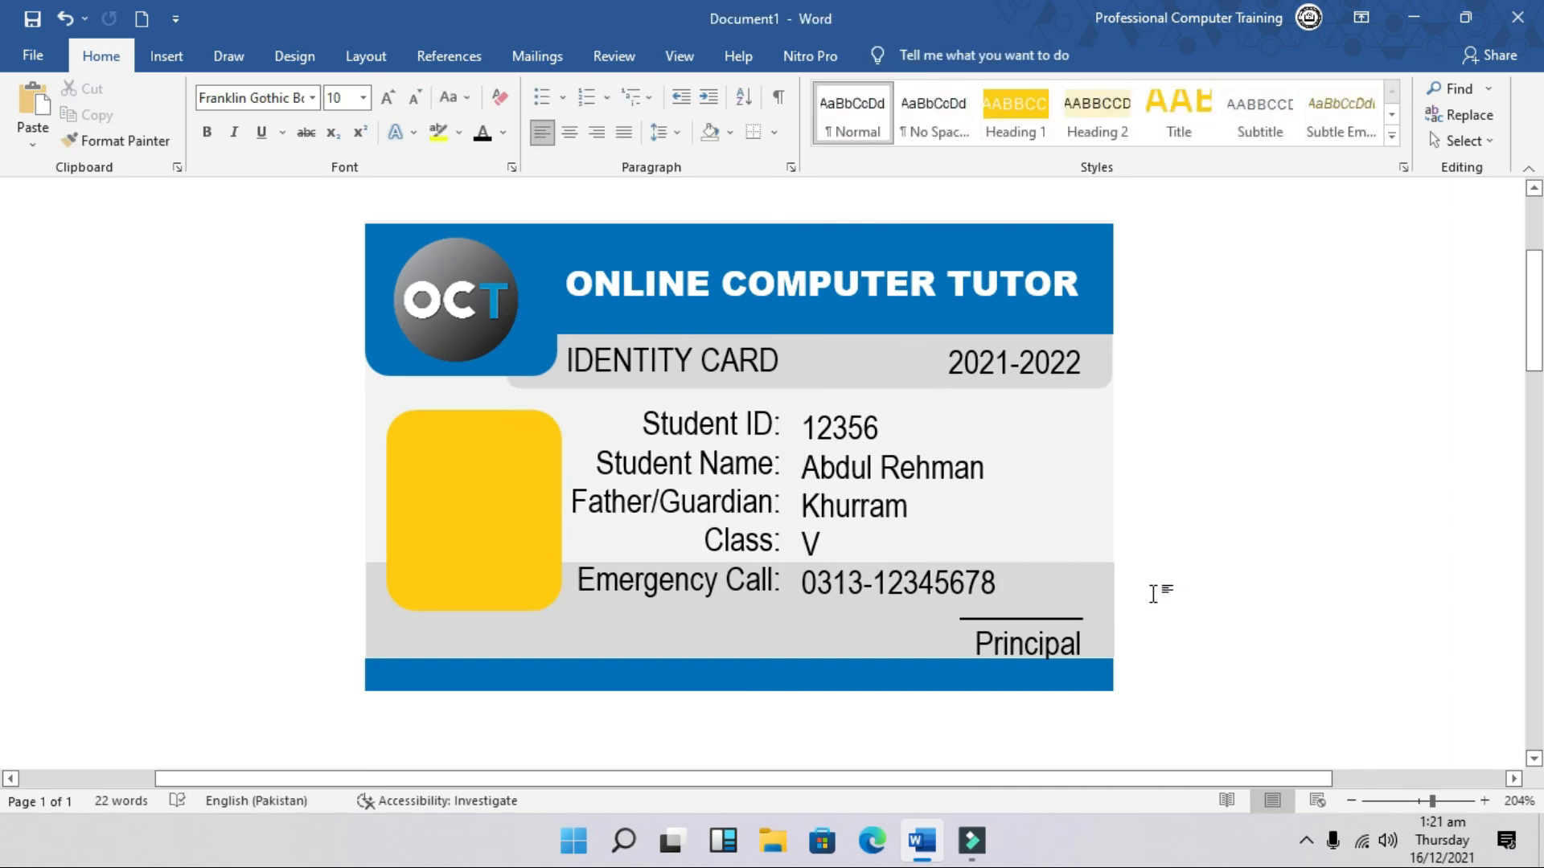
Step: Choose a picture fill from a file for the yellow photo shape
left_click(535, 500)
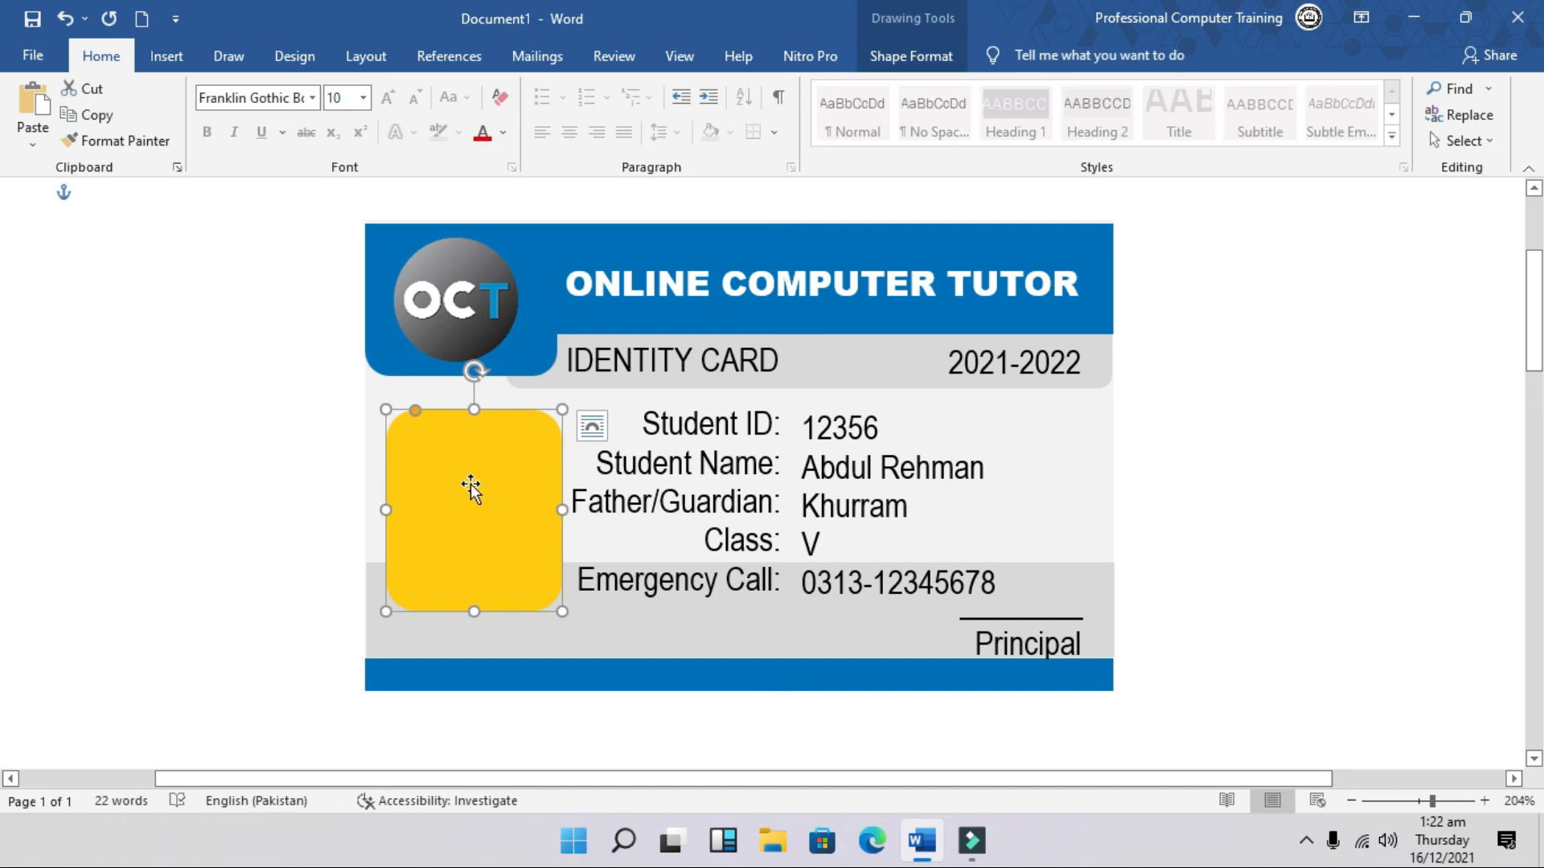
right_click(466, 485)
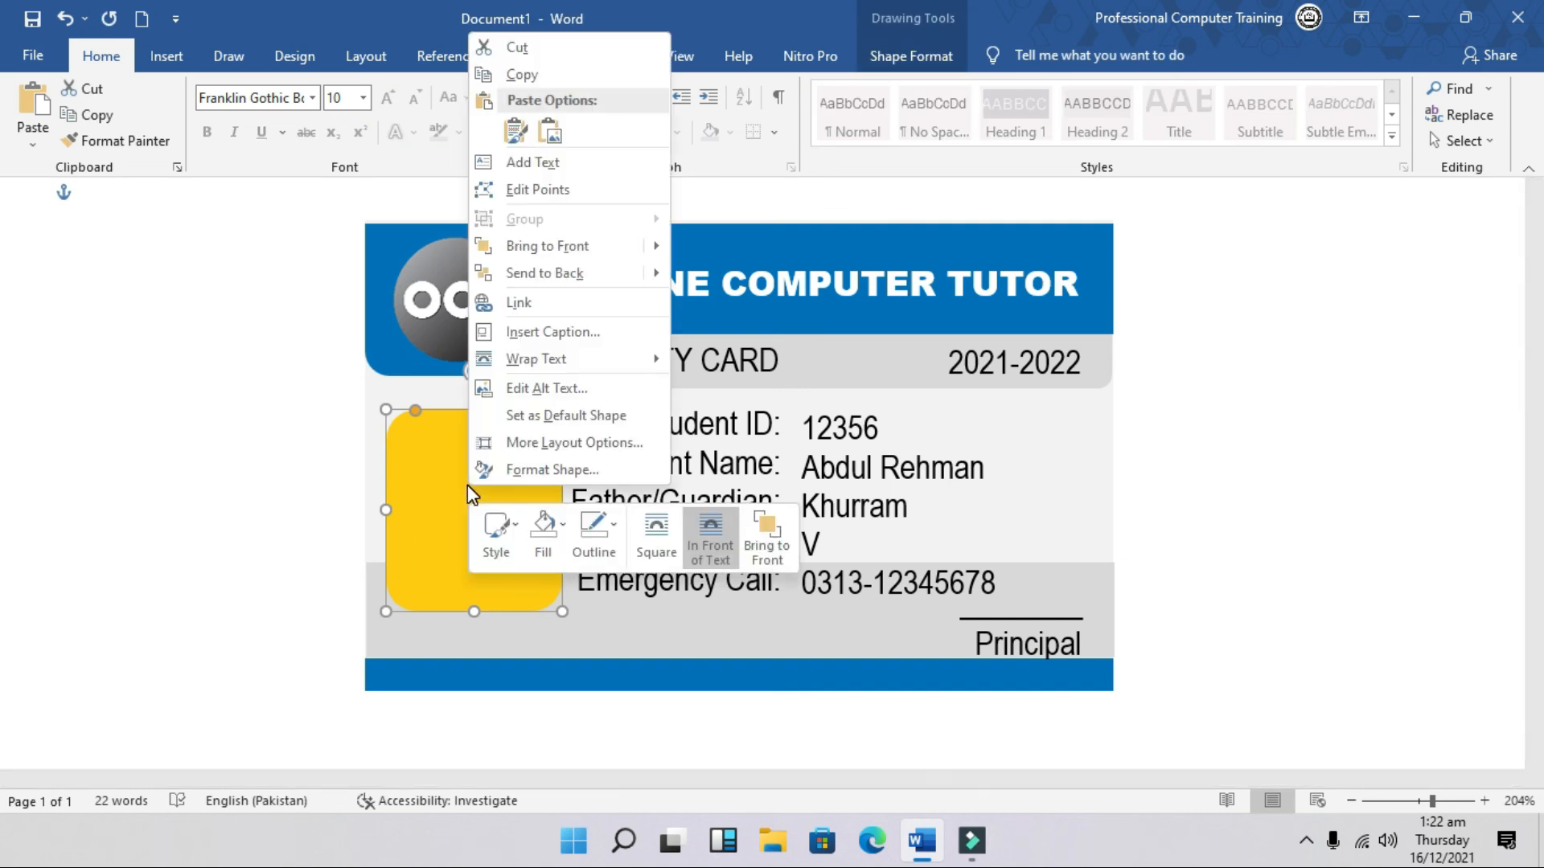
key("Escape")
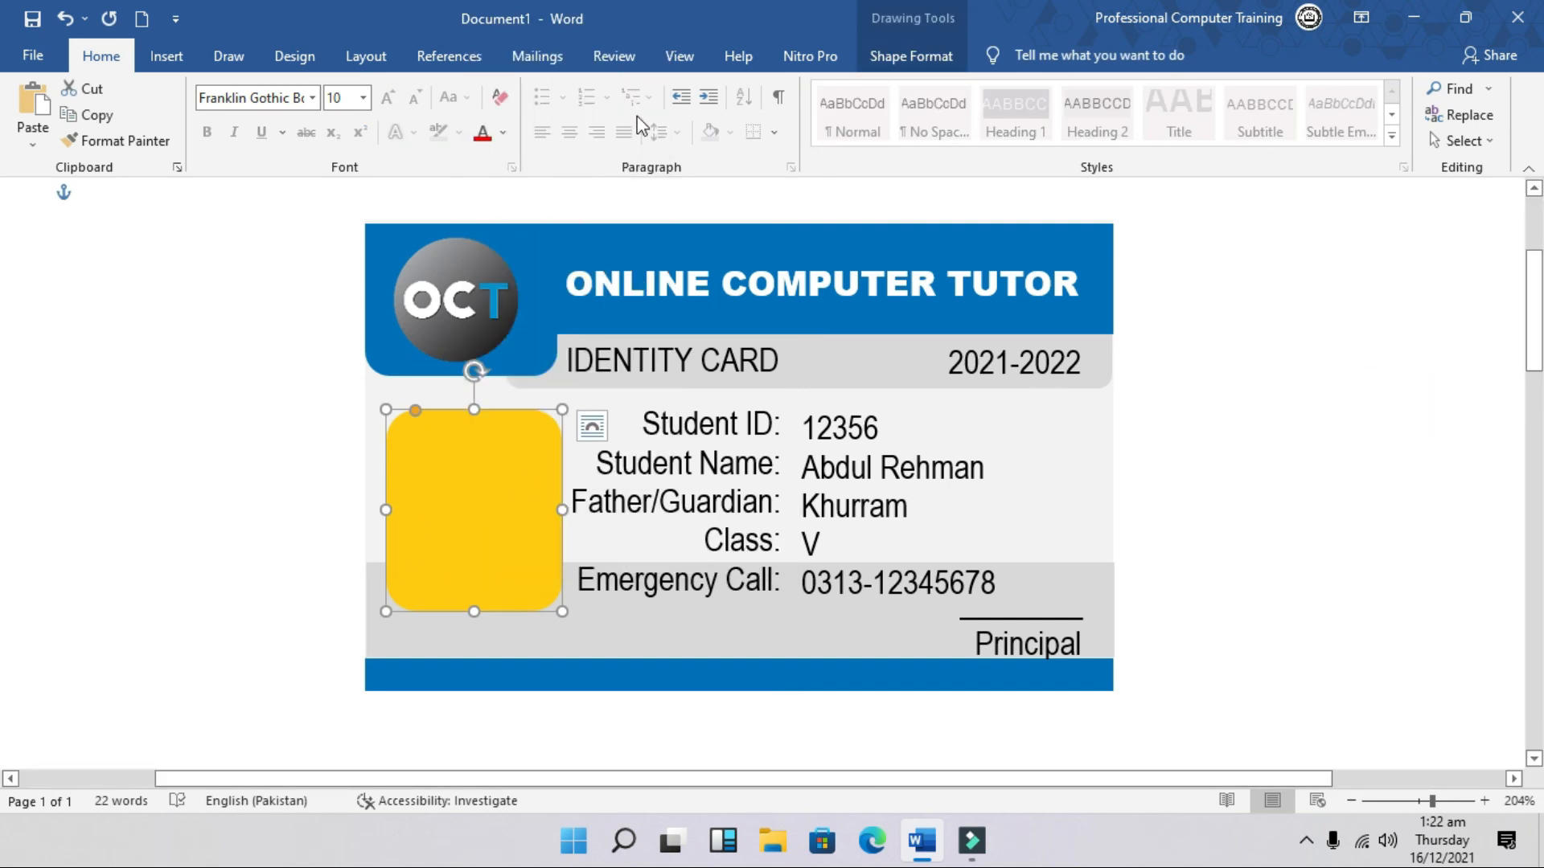
left_click(916, 56)
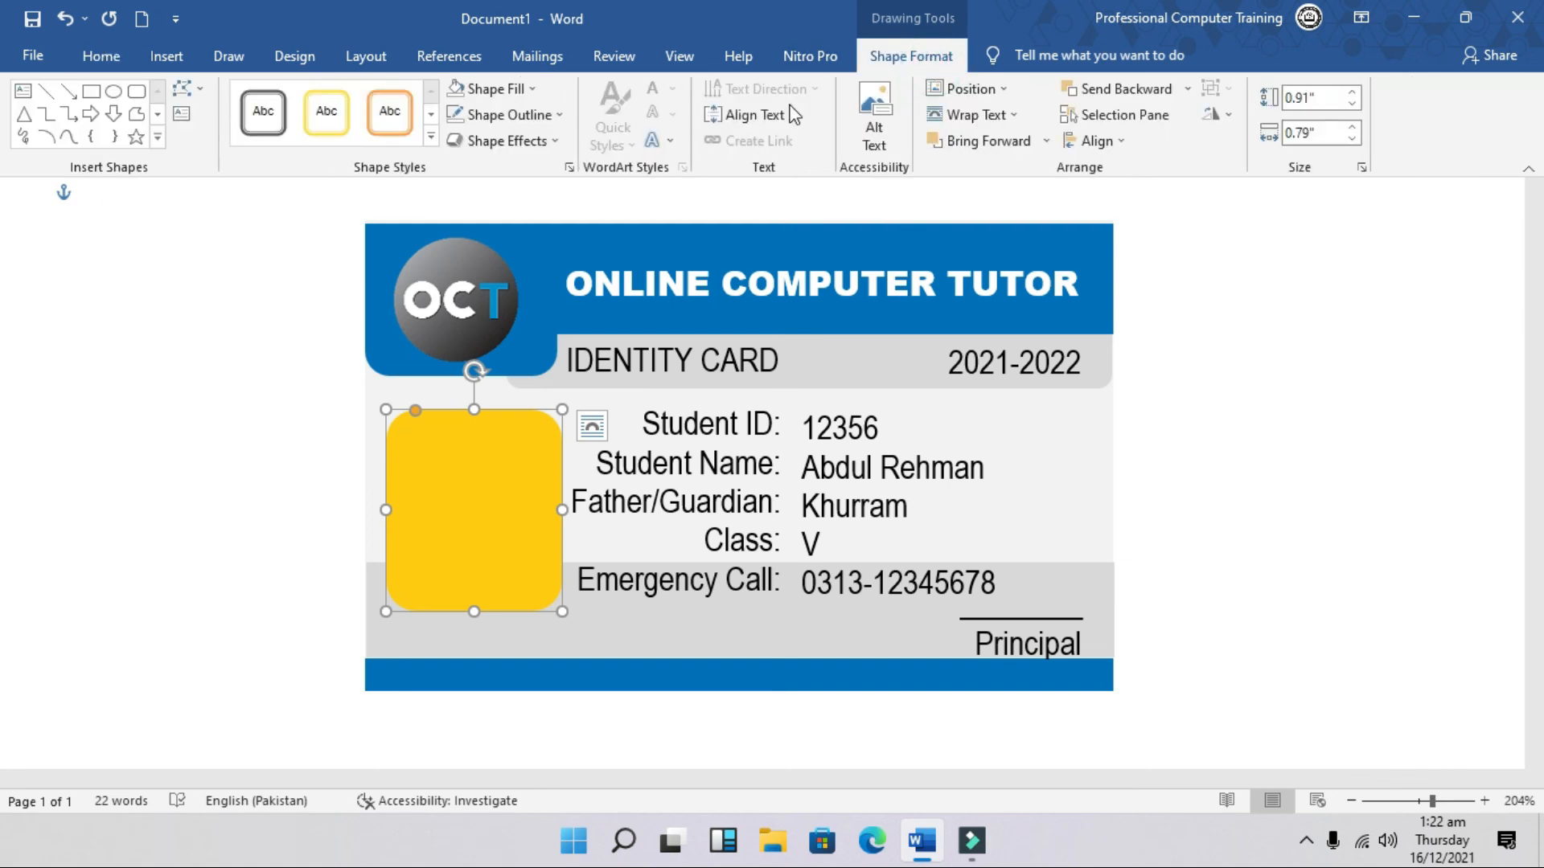
left_click(495, 88)
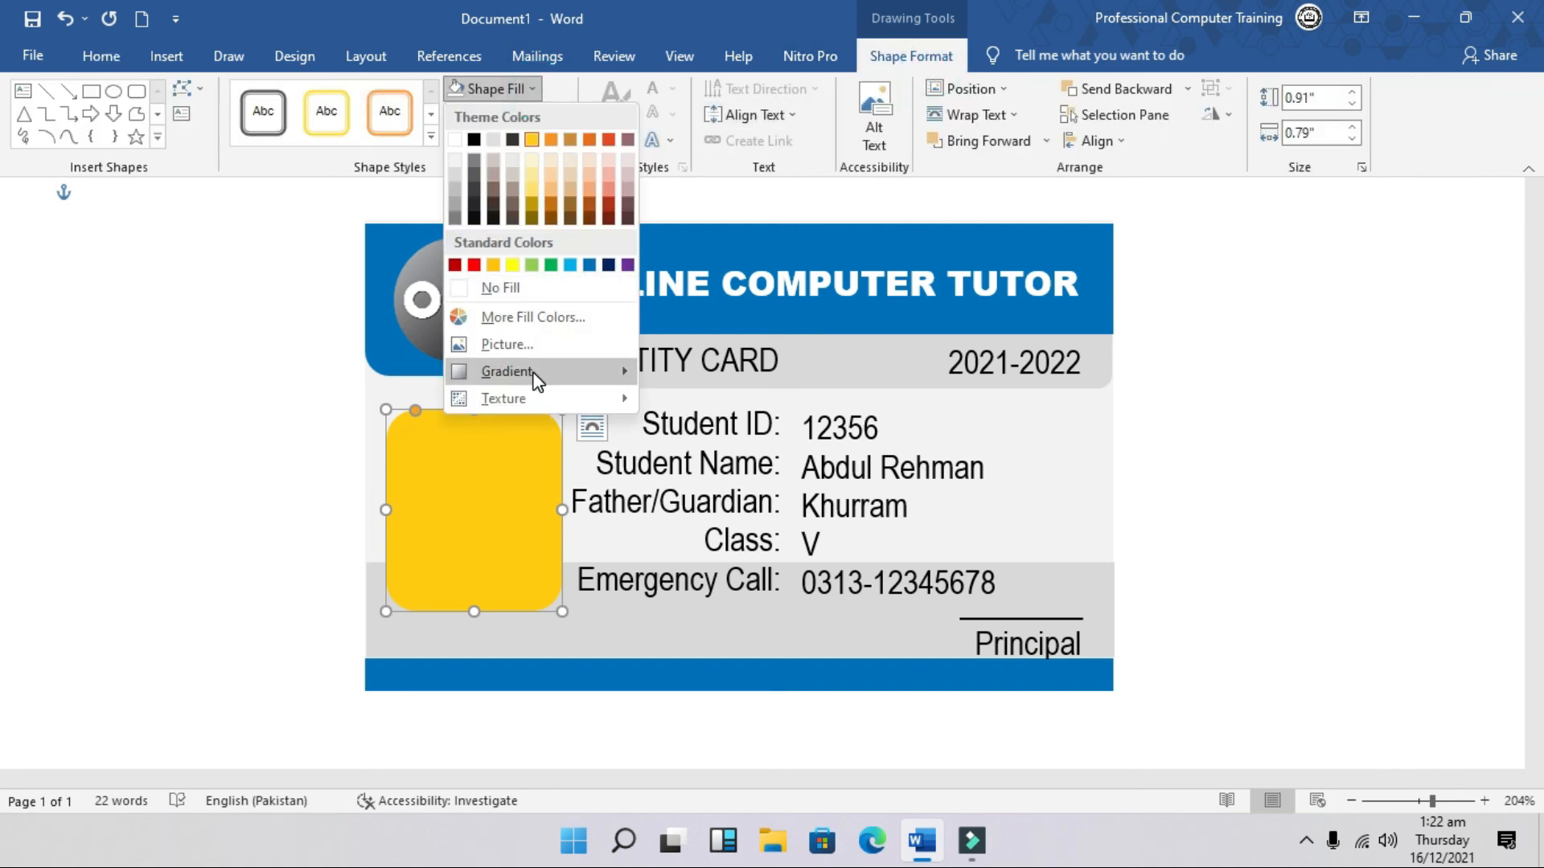
left_click(532, 345)
left_click(547, 385)
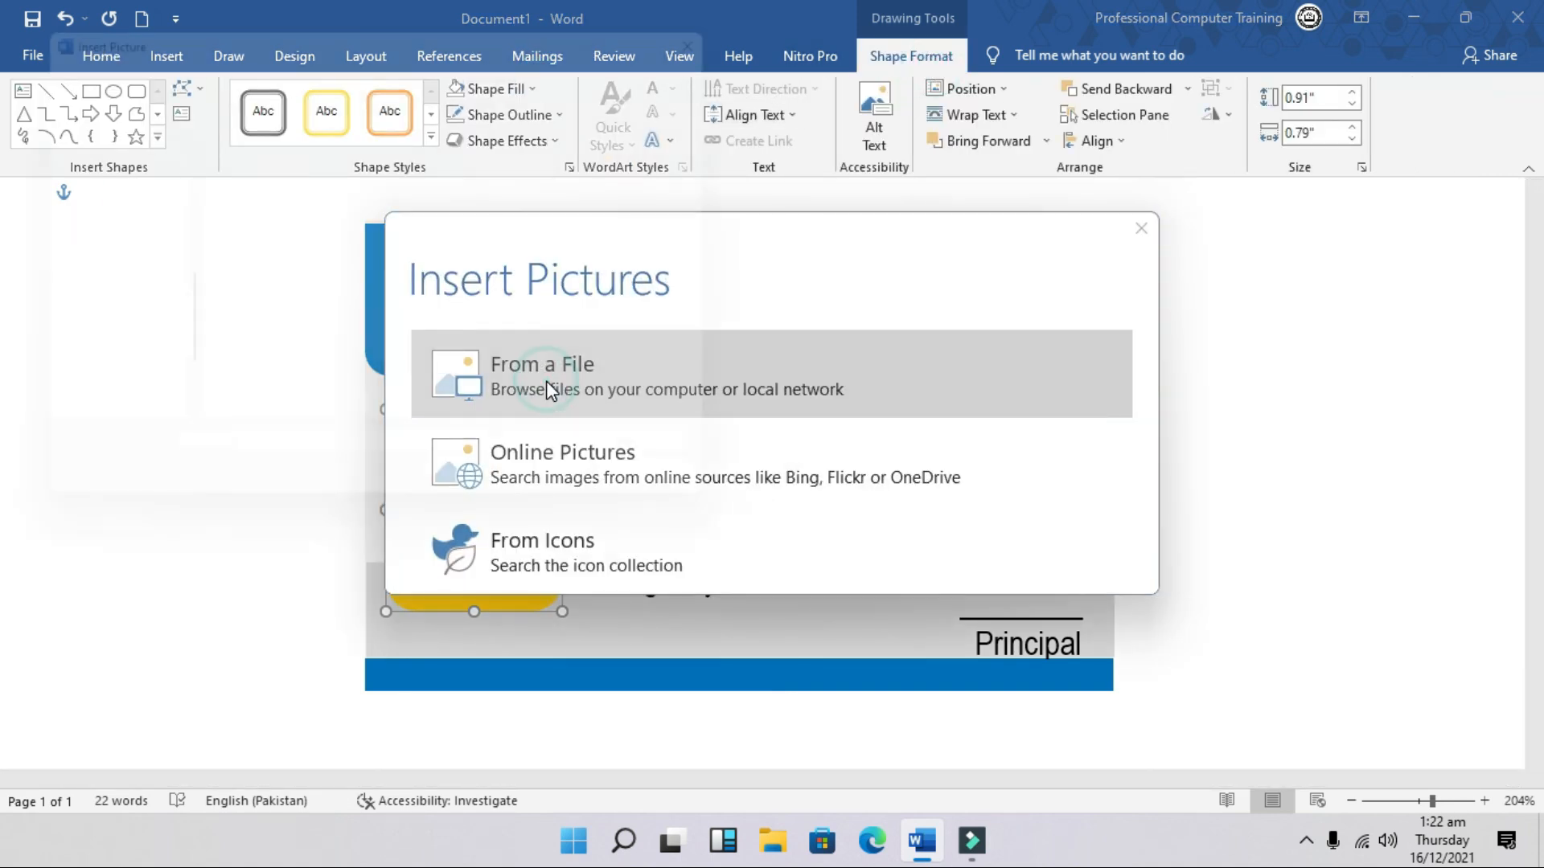
Step: Fill the shape with image 2 from Images\Final Images\Images on the F: drive
scroll(161, 292, "down", 2)
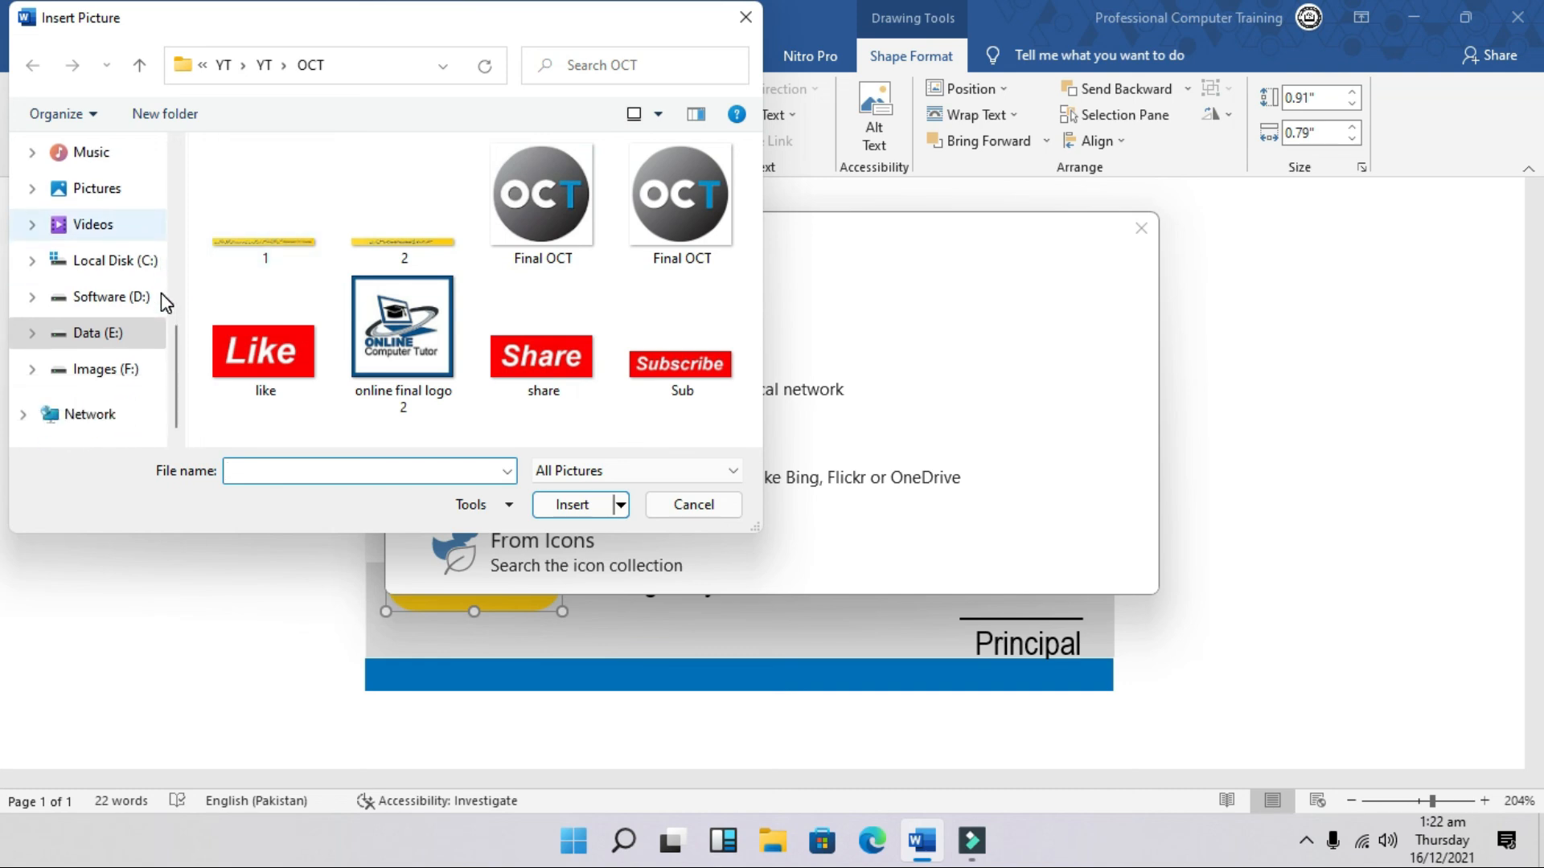
left_click(112, 370)
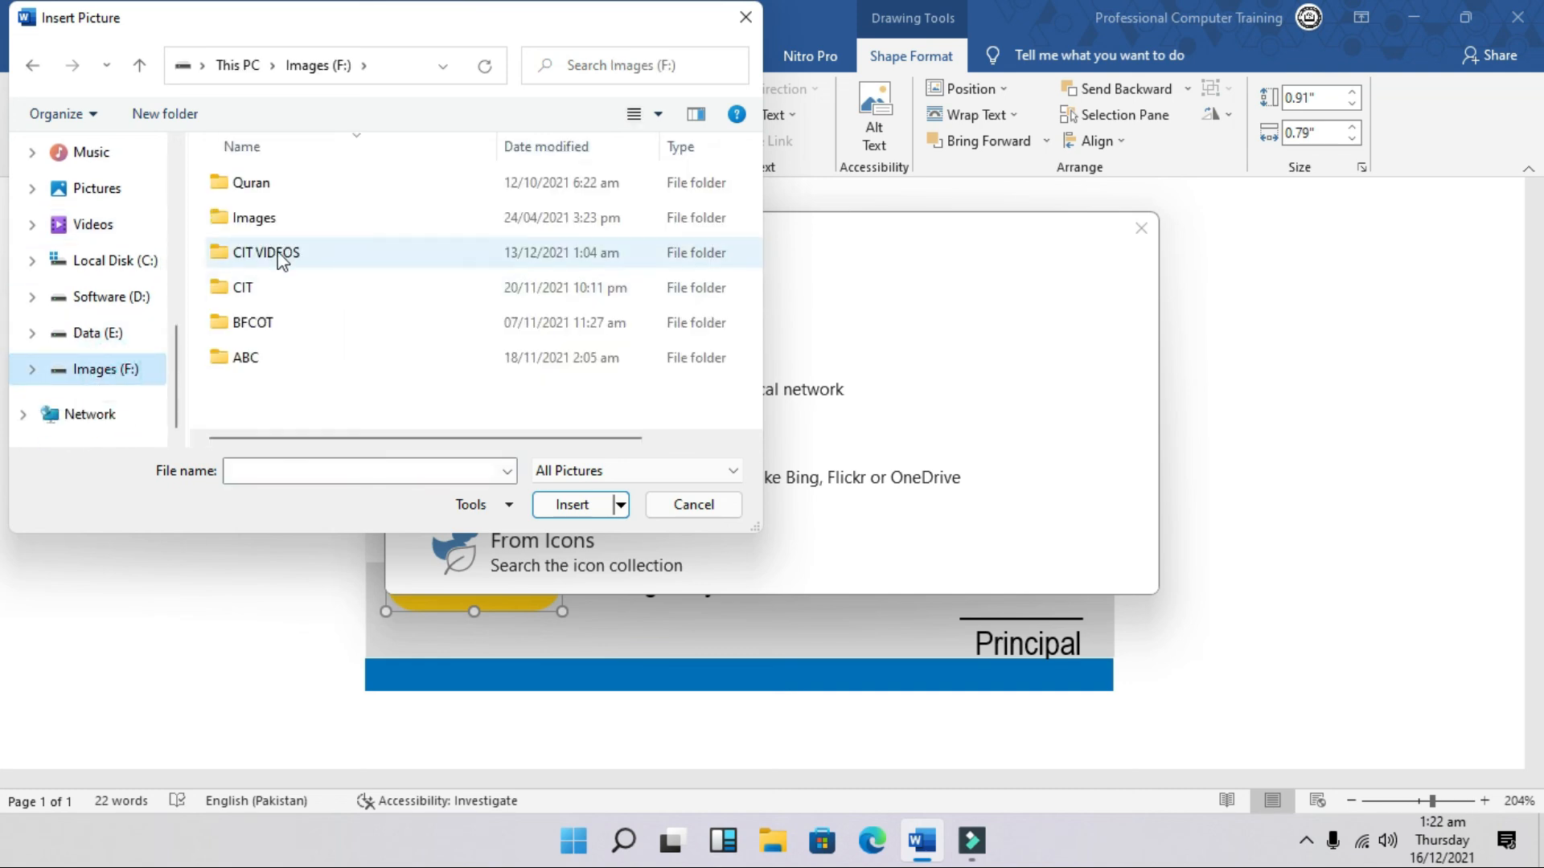
double_click(276, 217)
double_click(277, 182)
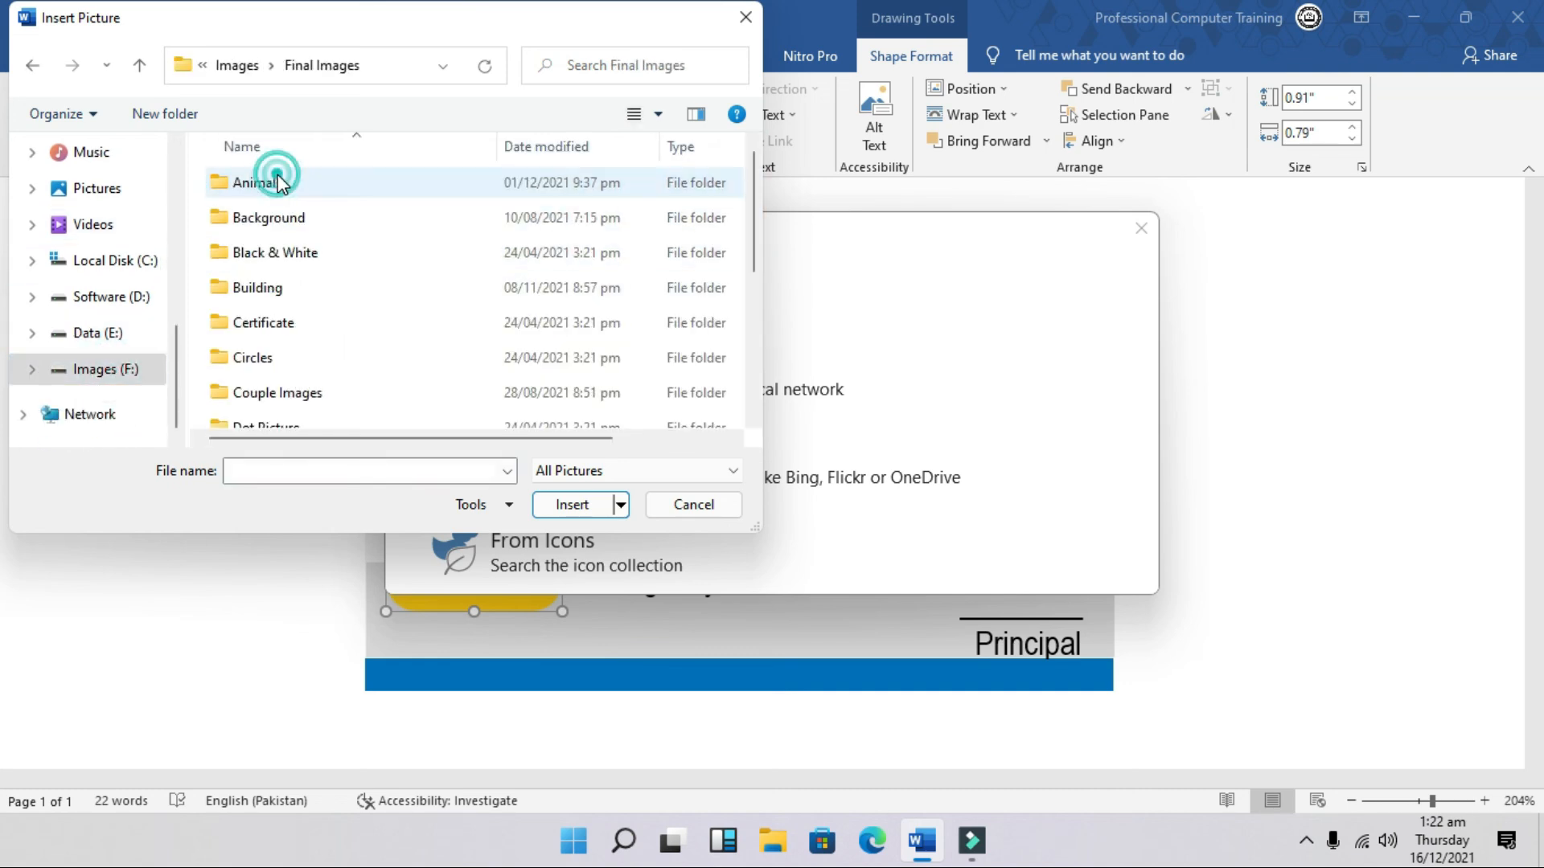
scroll(306, 312, "down", 3)
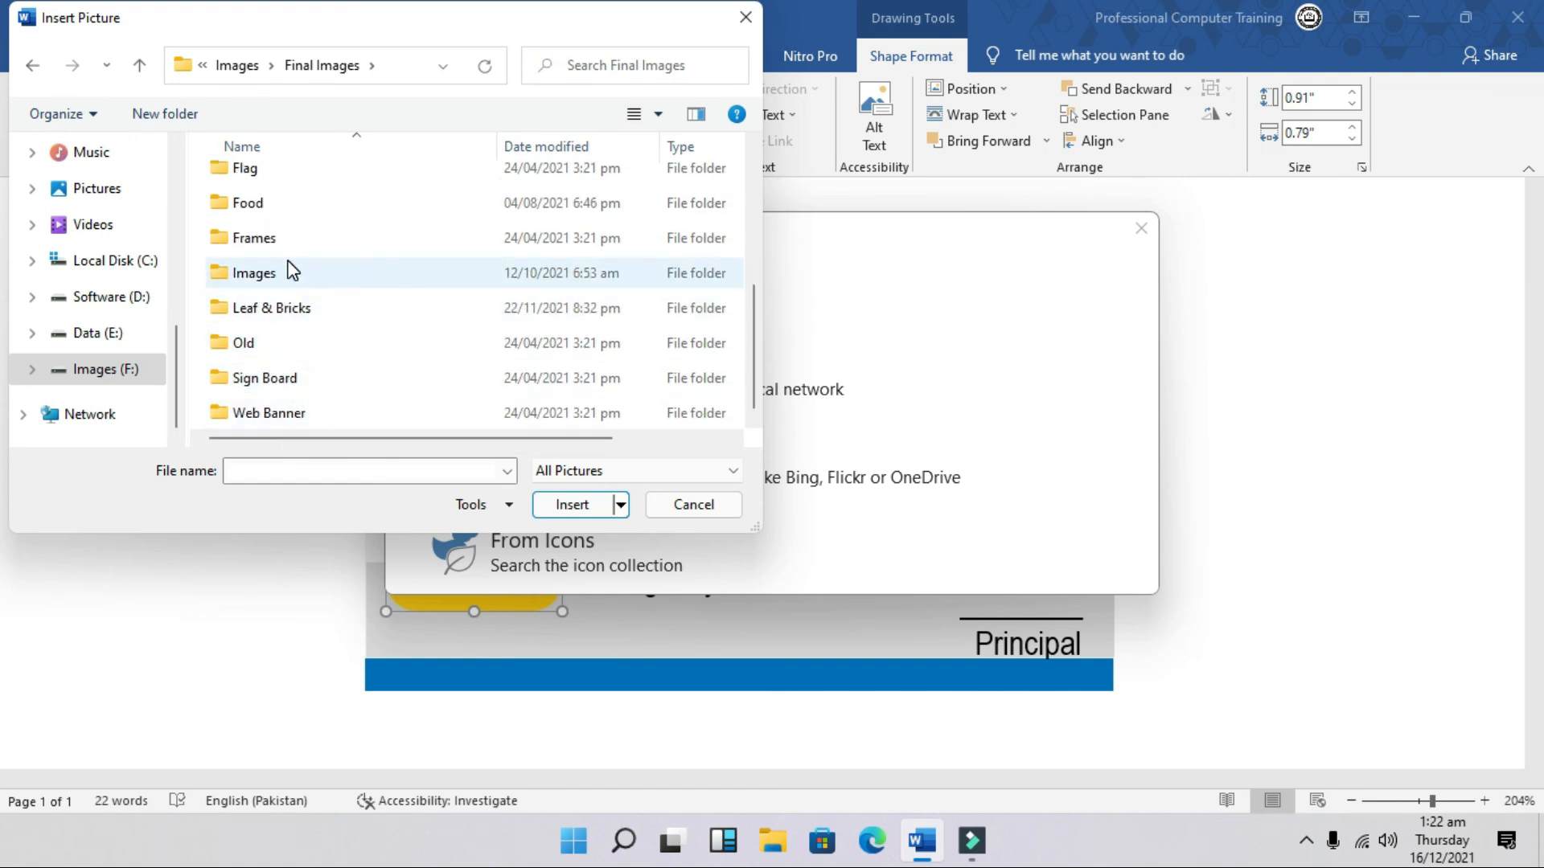
double_click(288, 270)
double_click(288, 315)
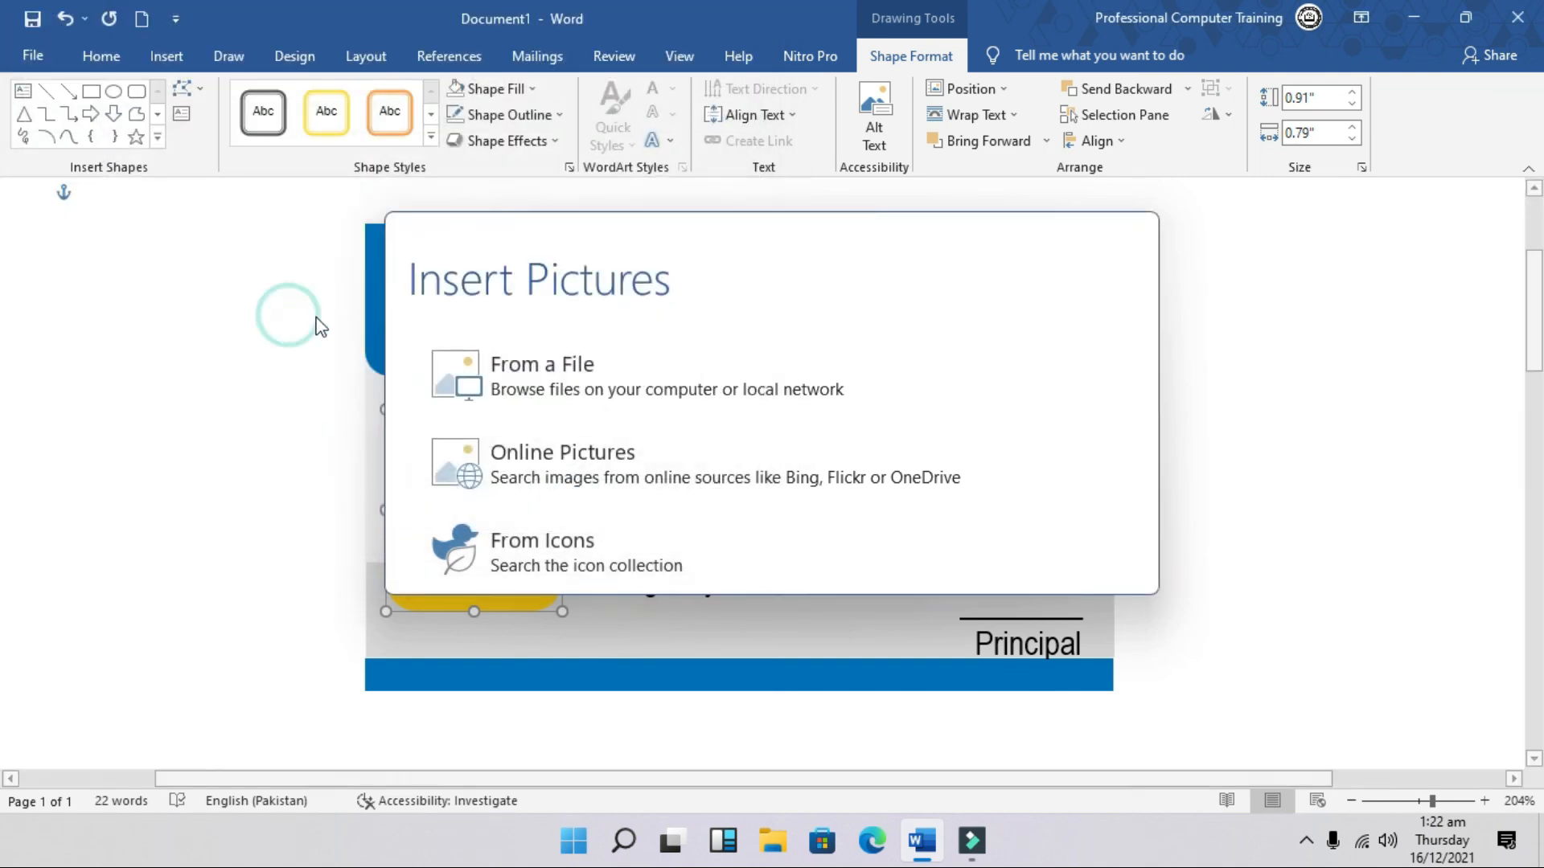
left_click(1168, 555)
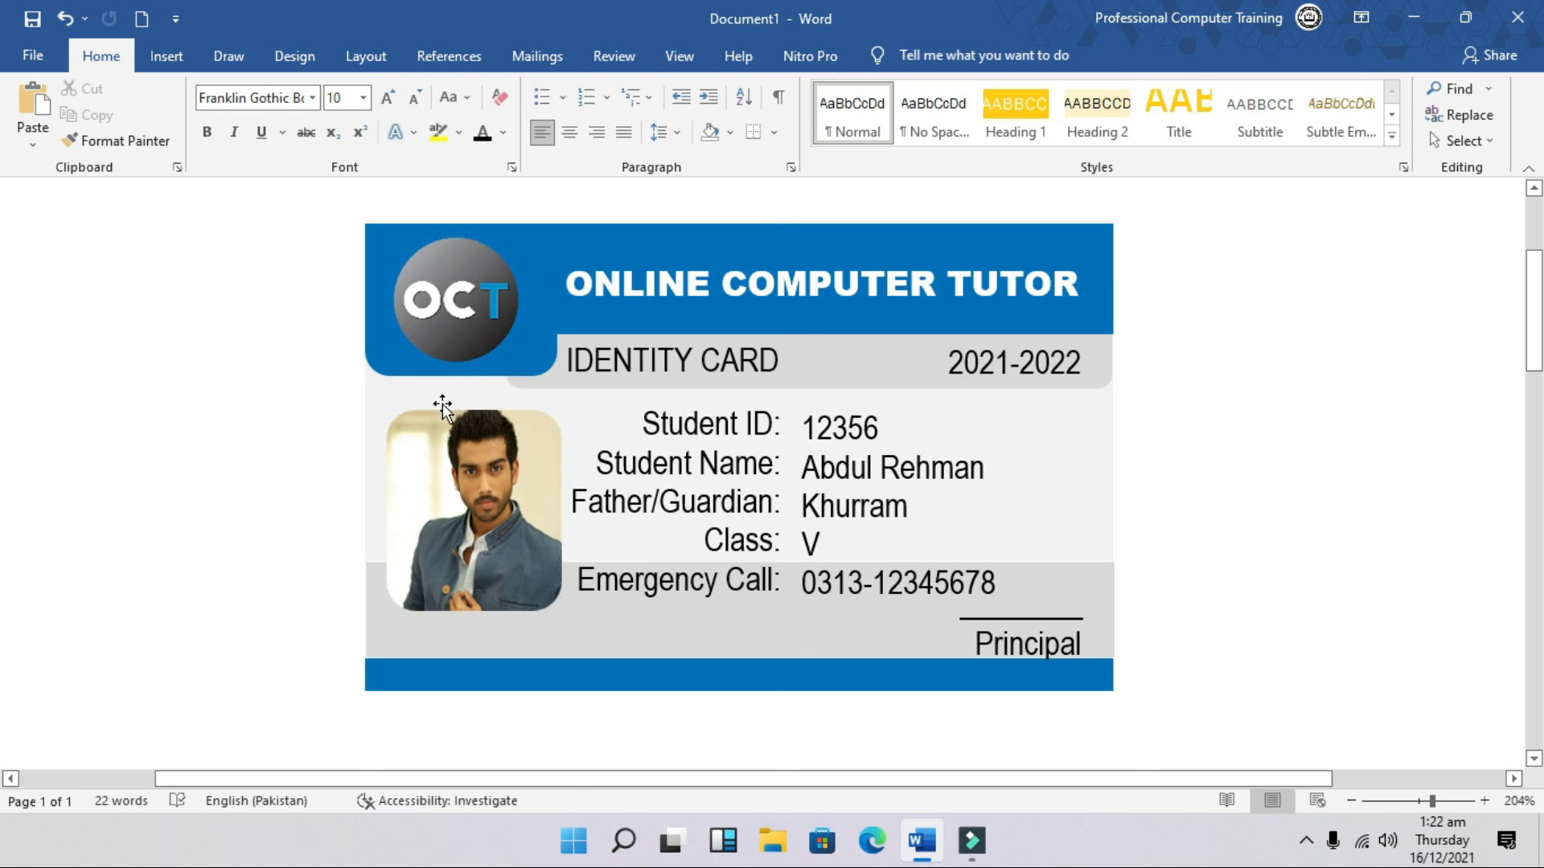